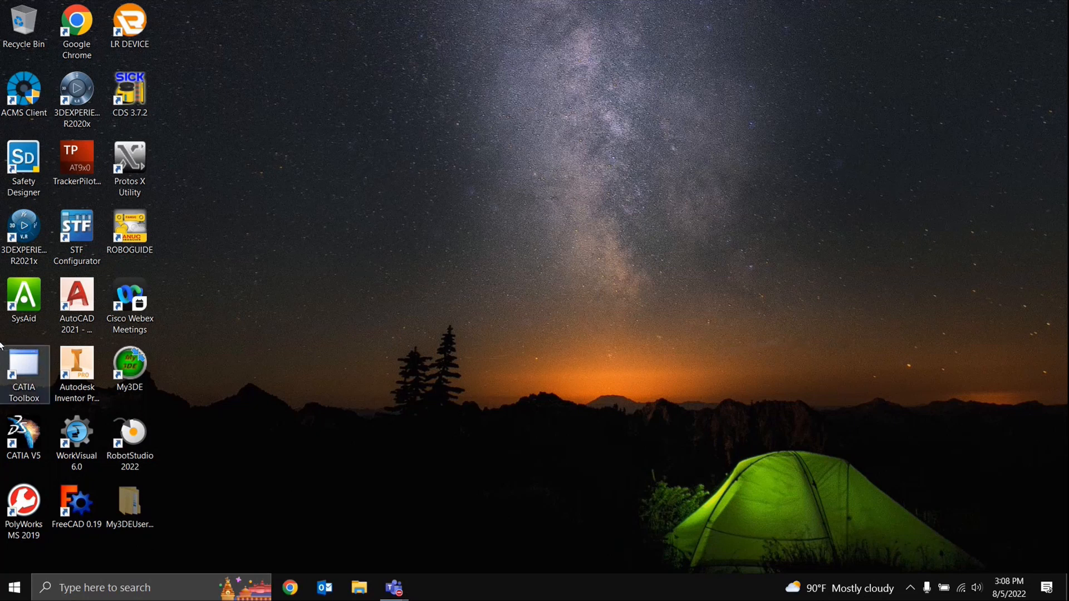
# Step: Start RobotStudio and confirm the network license server through the Activation Wizard in the licensing options
pyautogui.doubleClick(130, 440)
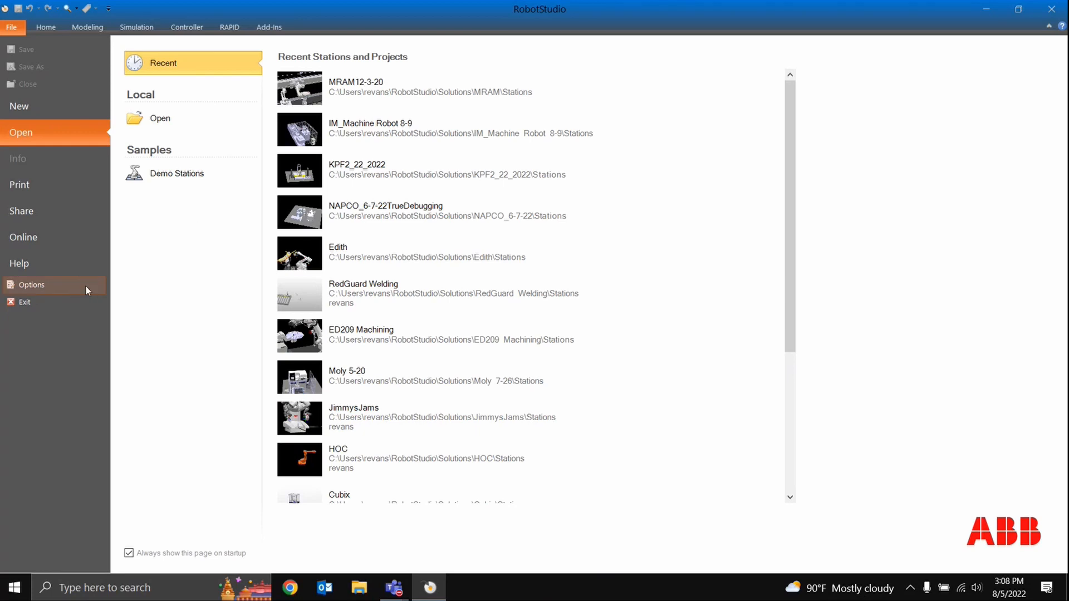
pyautogui.click(66, 288)
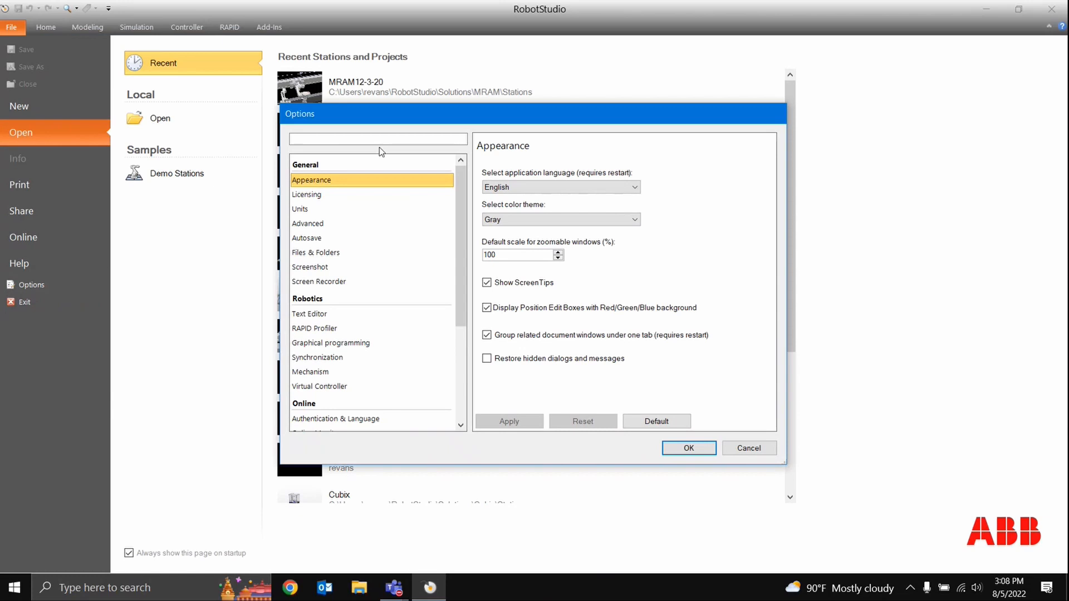
pyautogui.click(367, 196)
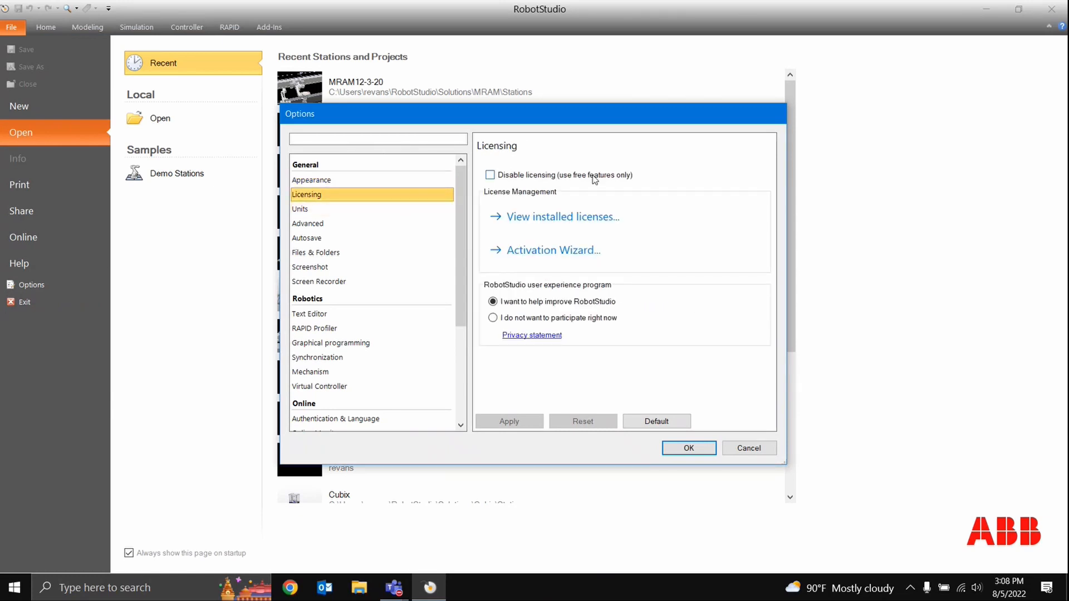
pyautogui.click(588, 255)
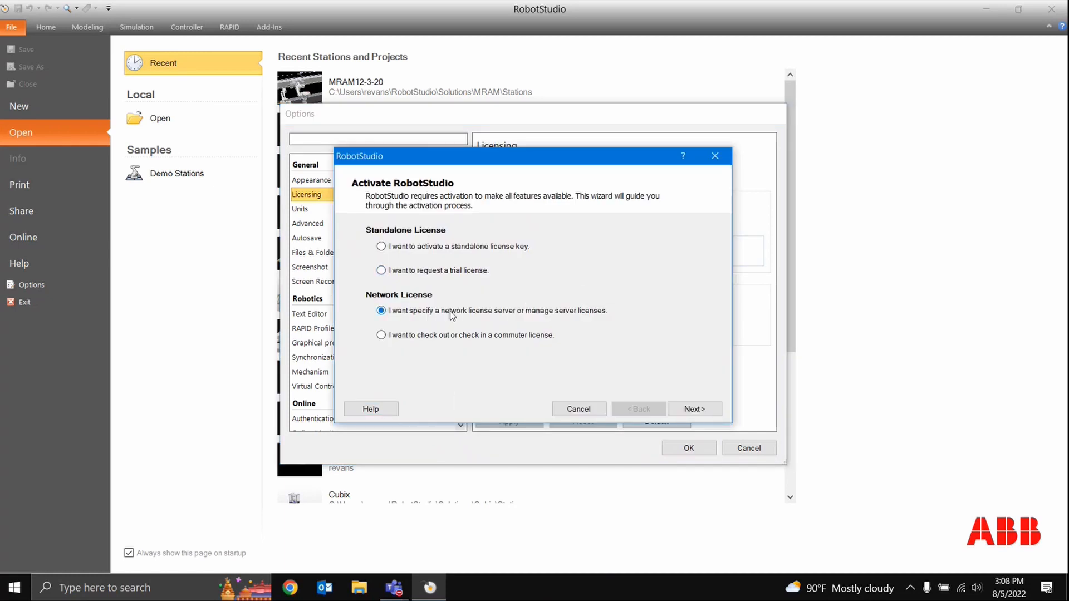
pyautogui.click(701, 409)
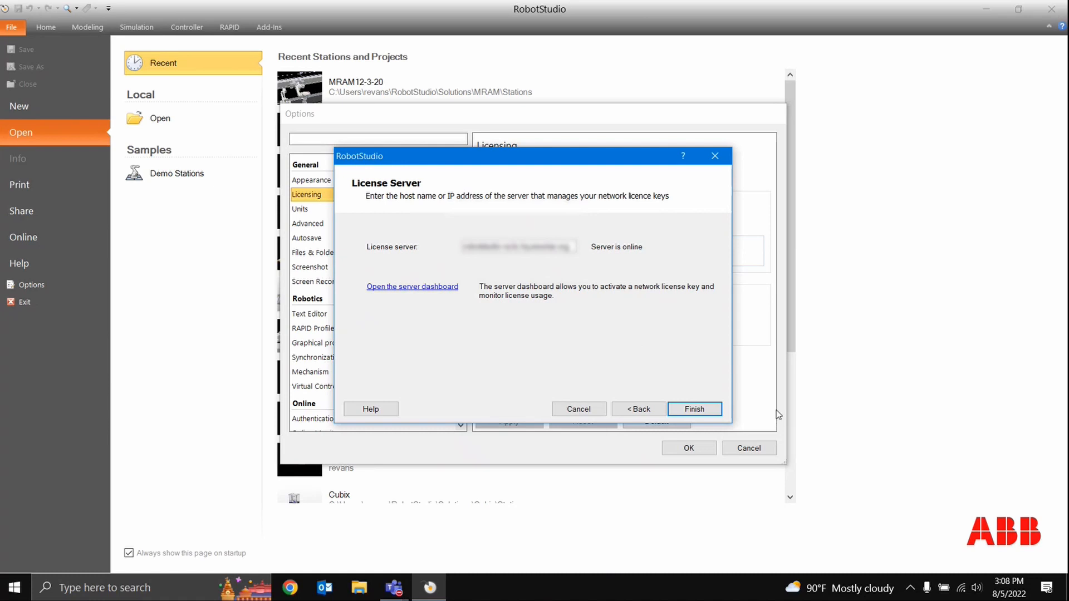
pyautogui.click(715, 409)
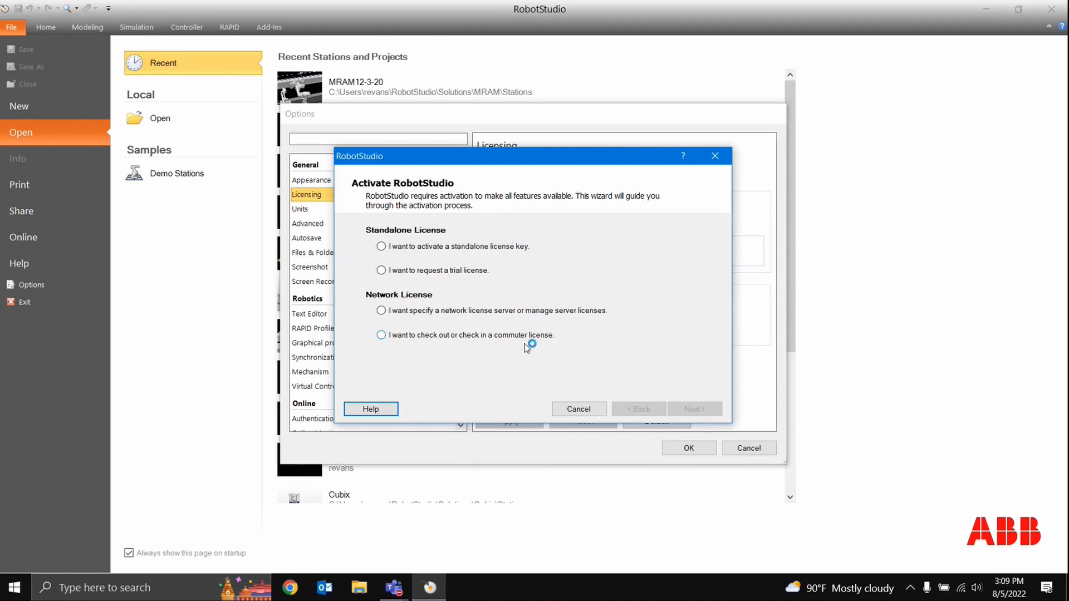
pyautogui.click(579, 409)
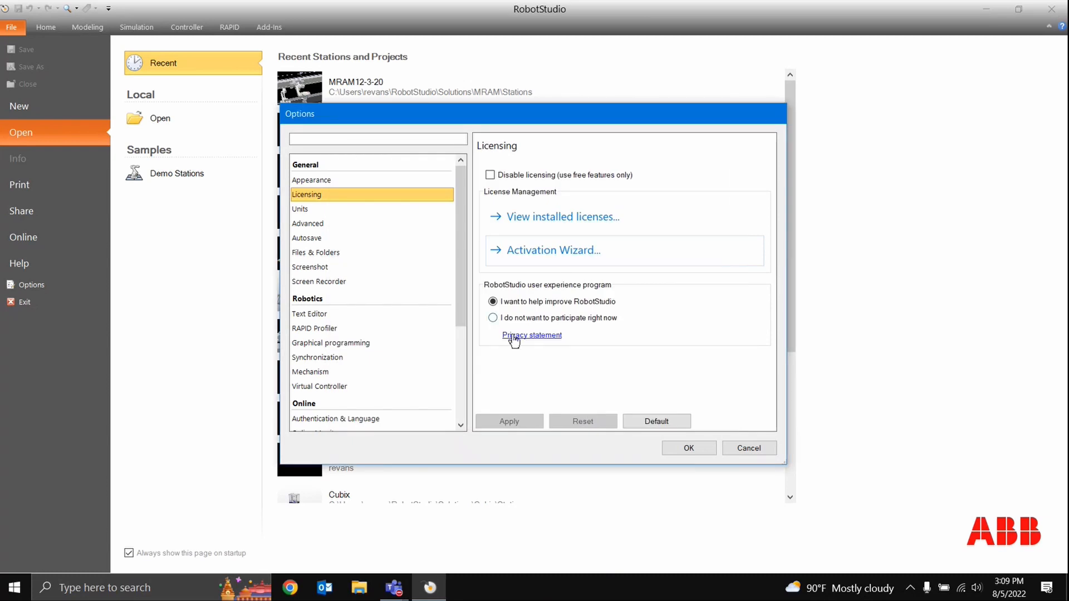
# Step: Examine the graphics Behavior options, including the available navigation activities and the button combination assigned to Zoom
pyautogui.click(315, 252)
pyautogui.scroll(-2, 465, 263)
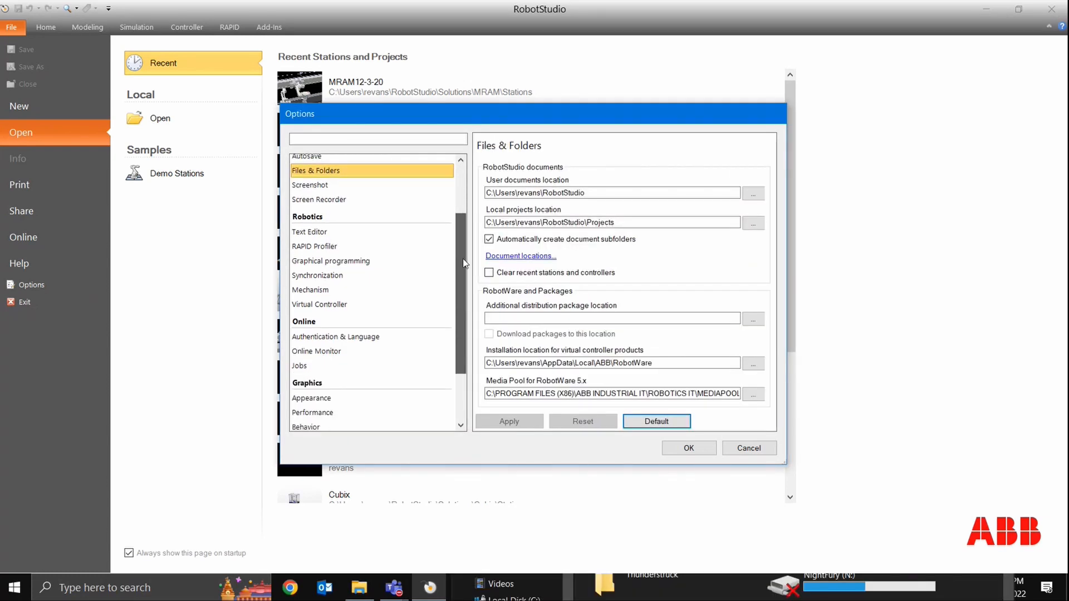
pyautogui.scroll(-2, 467, 263)
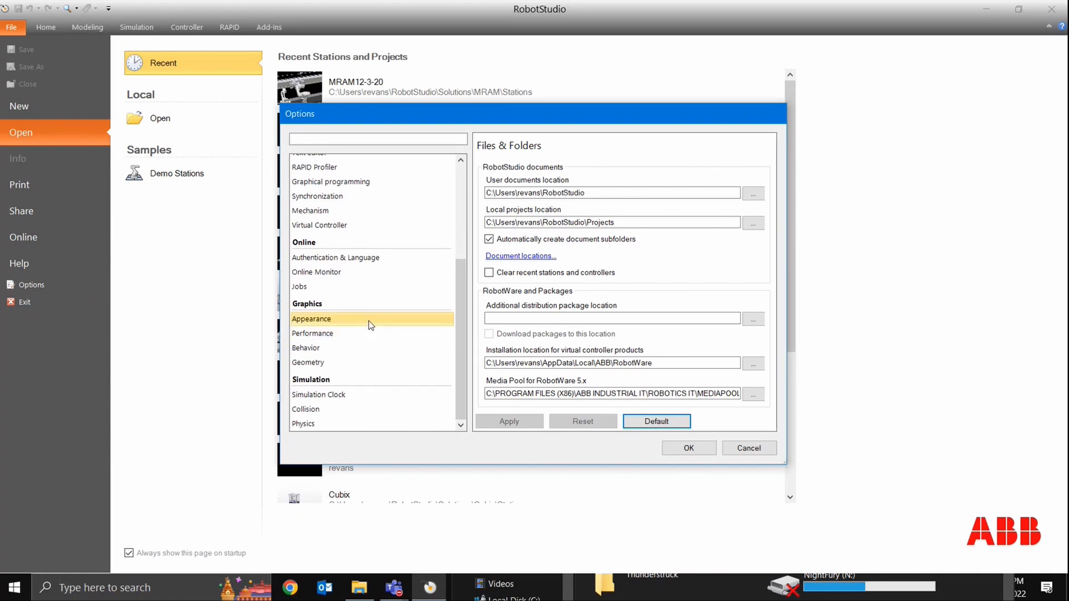
pyautogui.click(351, 353)
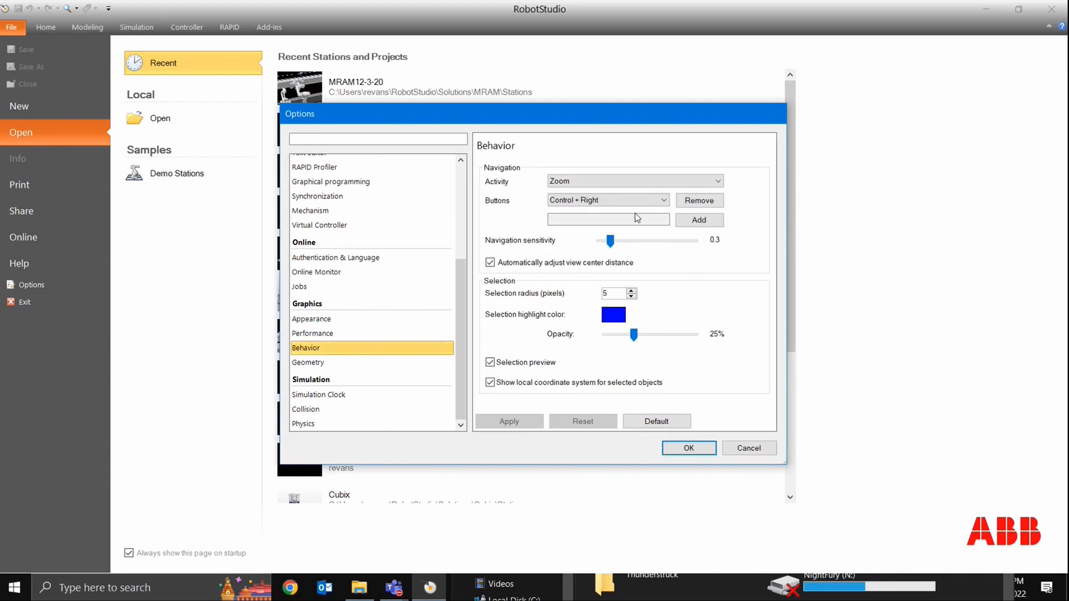
pyautogui.click(697, 183)
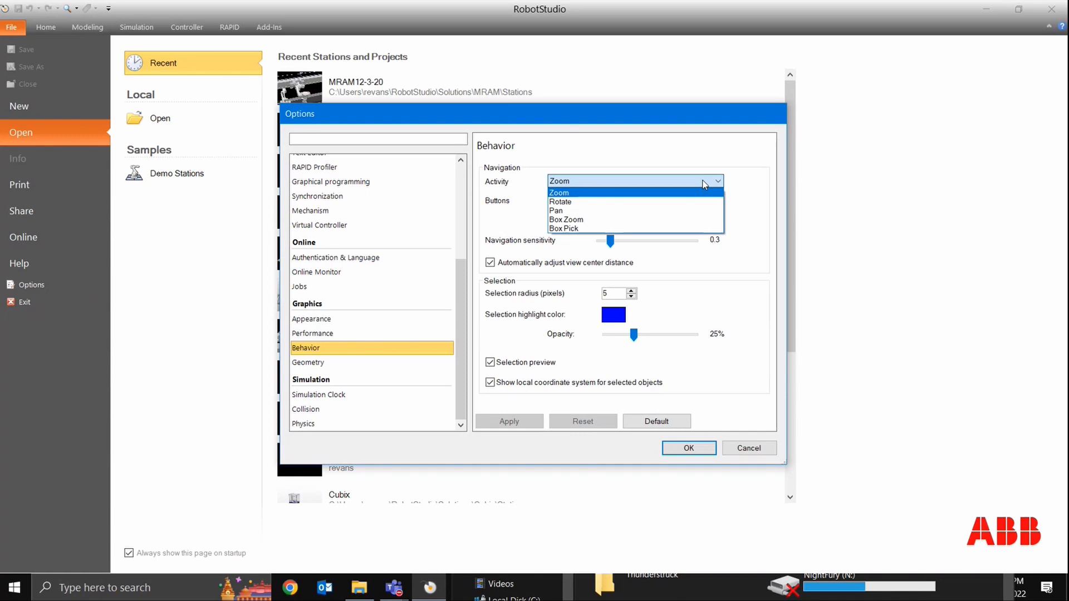
pyautogui.click(781, 197)
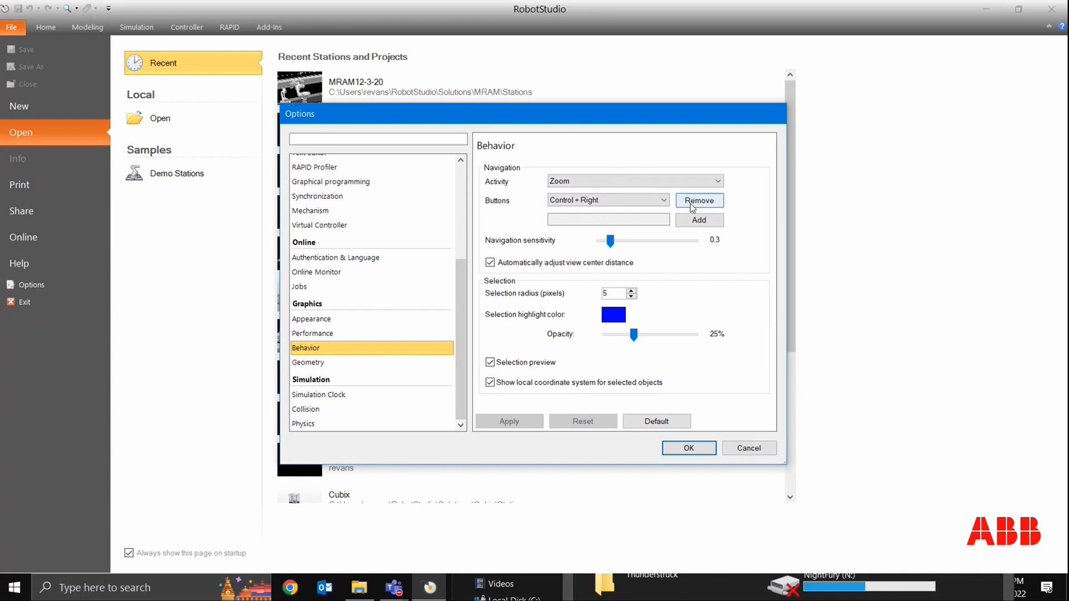
pyautogui.click(646, 201)
pyautogui.click(646, 210)
pyautogui.click(626, 181)
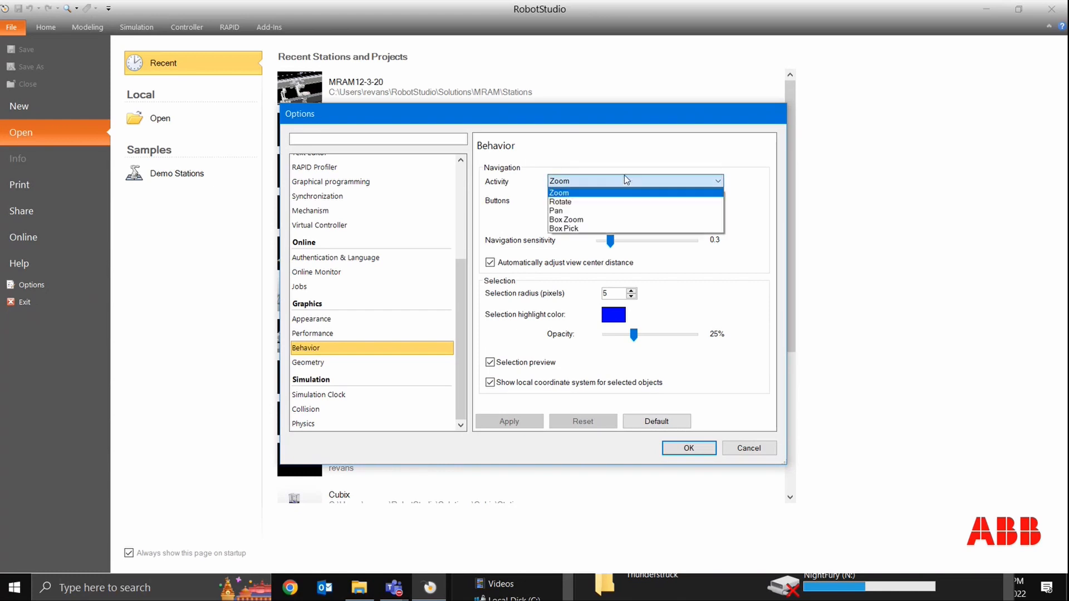
# Step: Restore the graphics Behavior options to their defaults and apply them
pyautogui.click(681, 413)
pyautogui.click(678, 418)
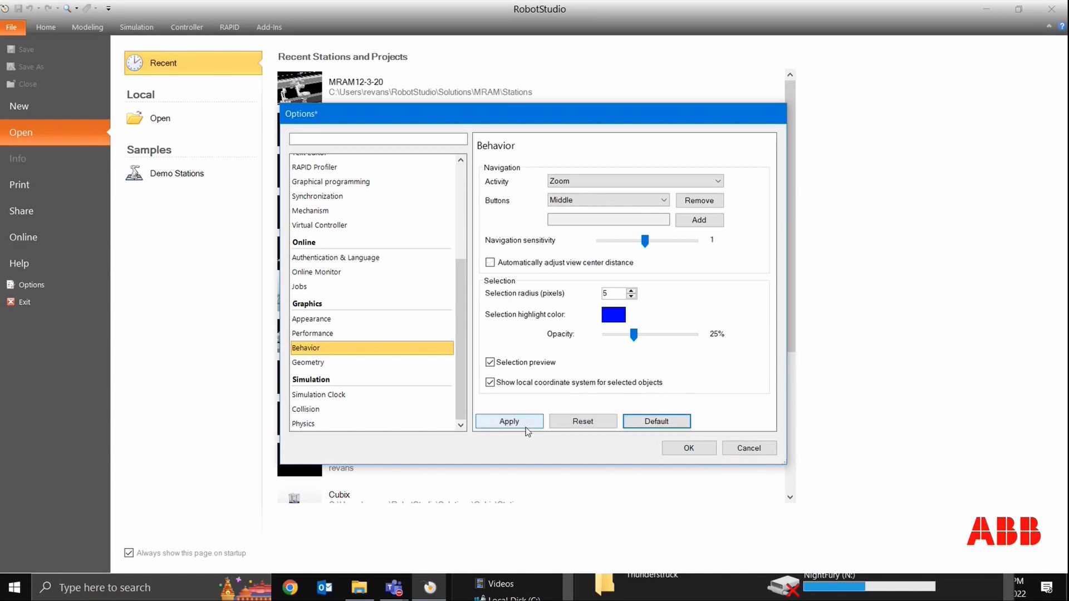
pyautogui.click(525, 427)
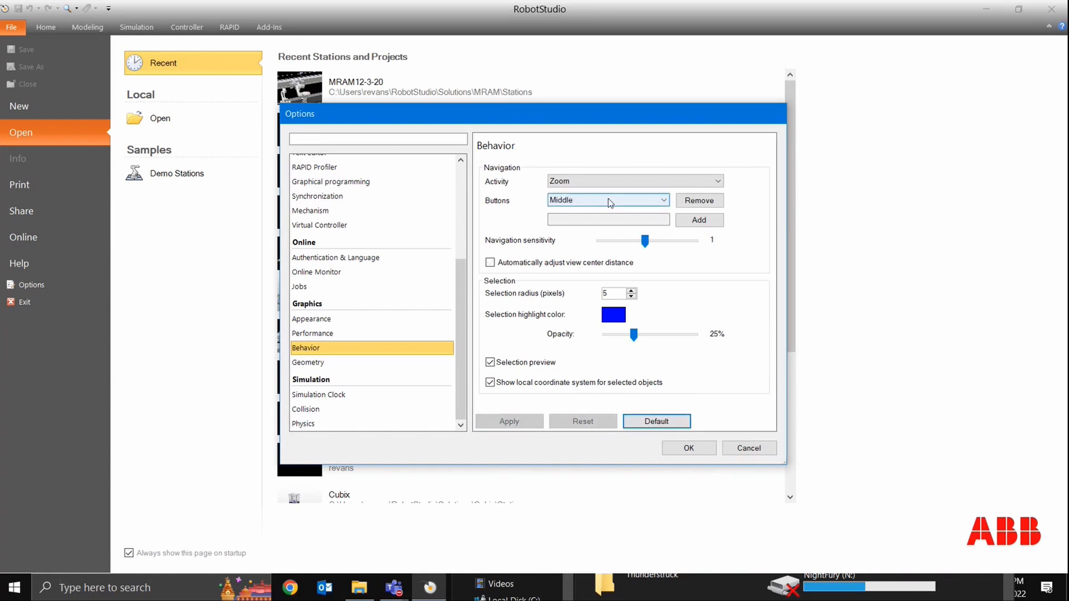
# Step: Remove the Middle button from the Zoom navigation activity and add it to the Pan activity
pyautogui.click(721, 204)
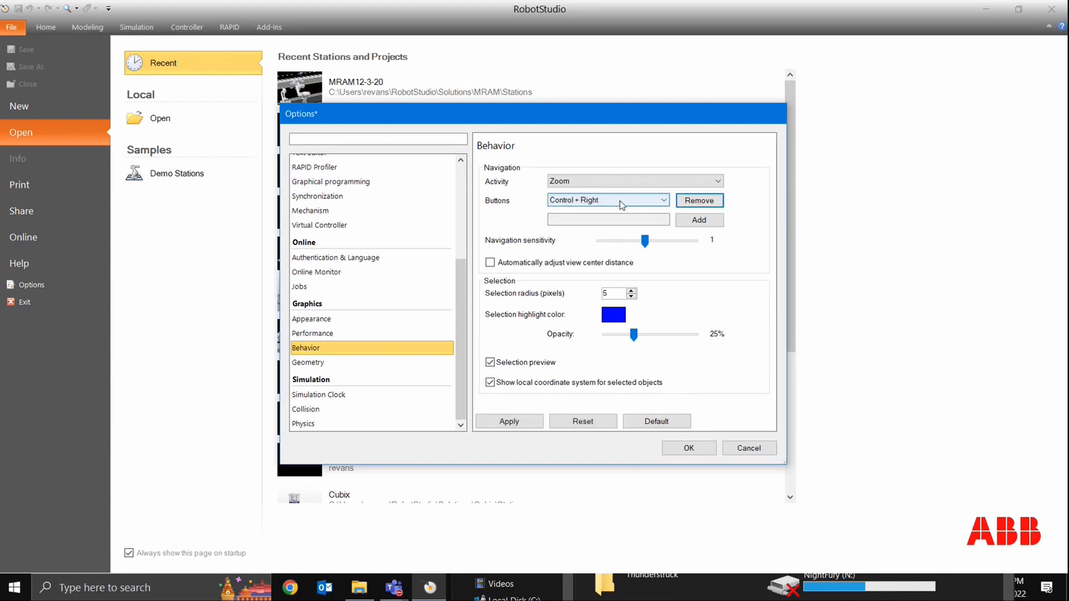
pyautogui.click(645, 182)
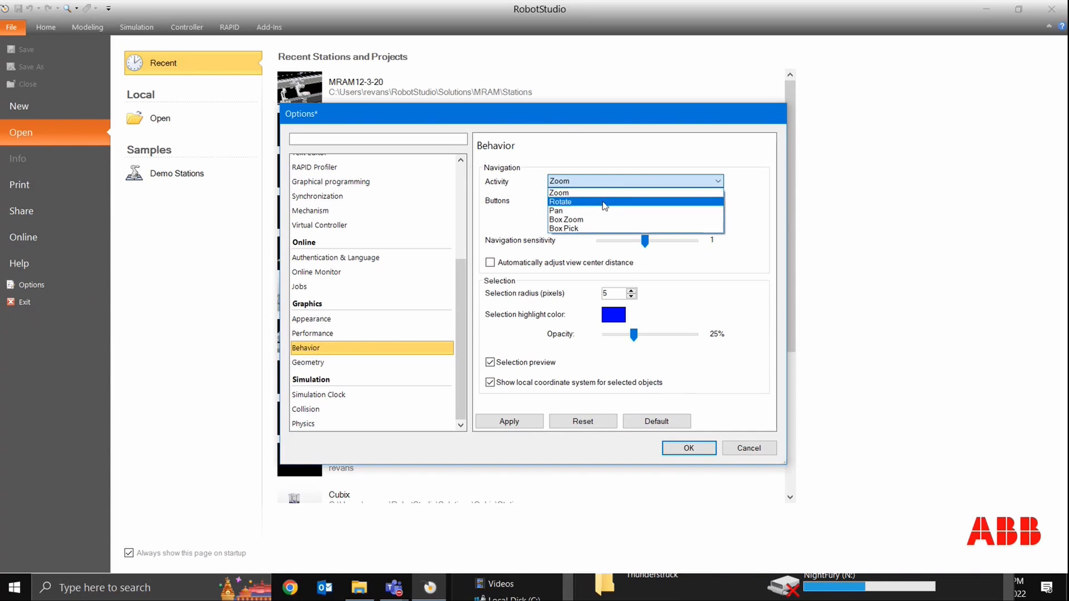
pyautogui.click(587, 210)
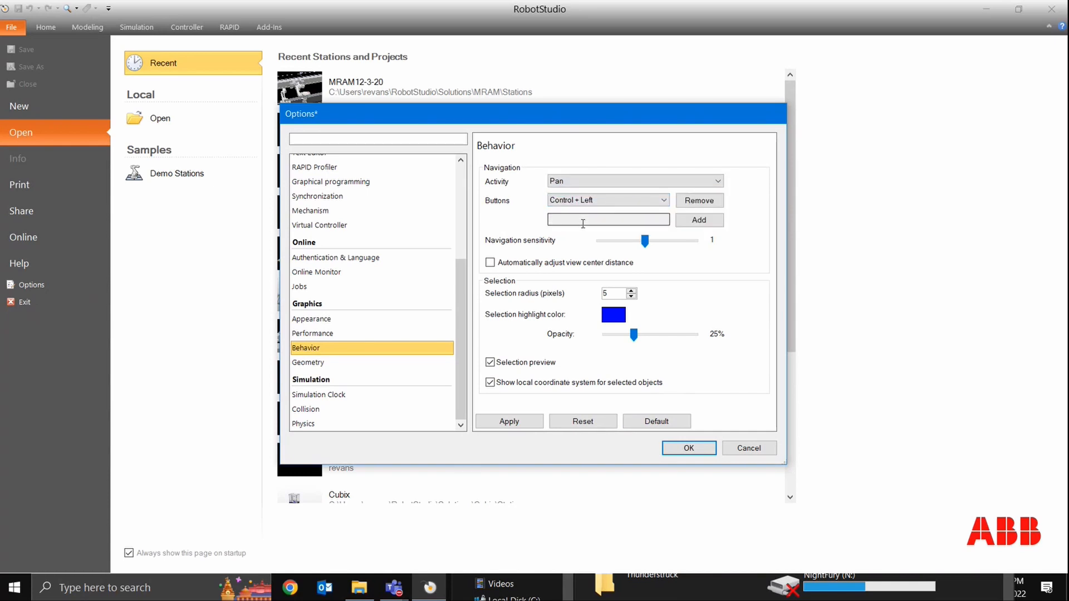
pyautogui.click(583, 224)
pyautogui.click(551, 224)
pyautogui.hotkey('ctrl', 'a')
pyautogui.press('BackSpace')
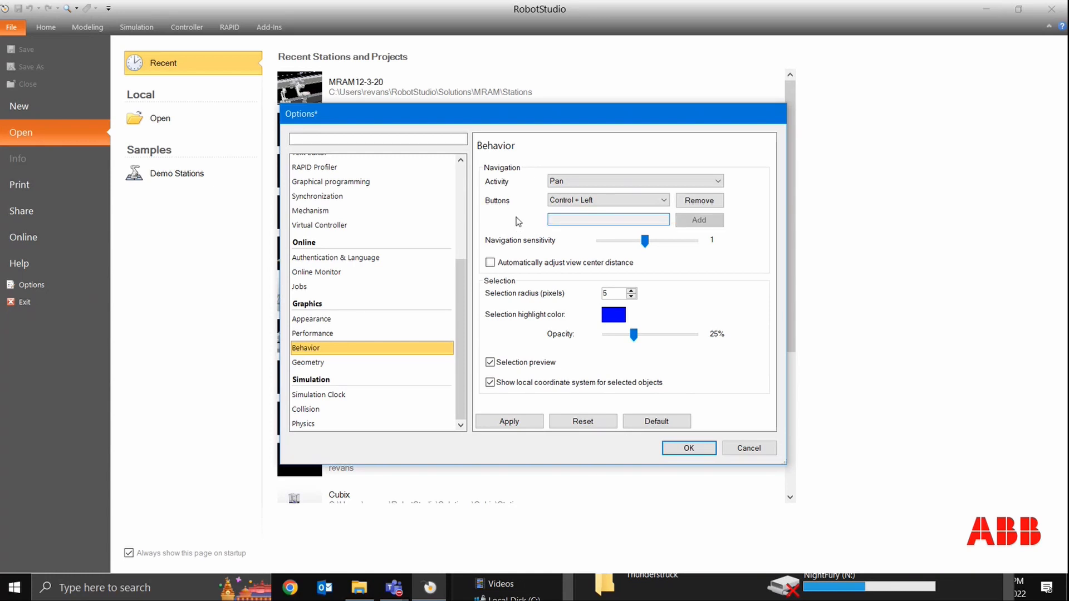
pyautogui.middleClick(510, 222)
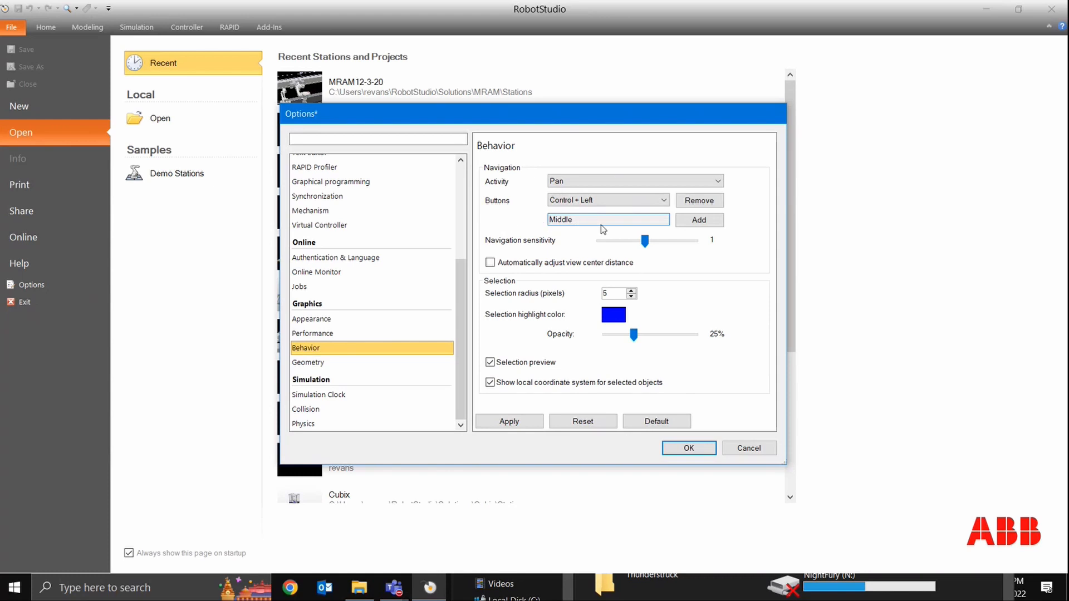
pyautogui.click(703, 220)
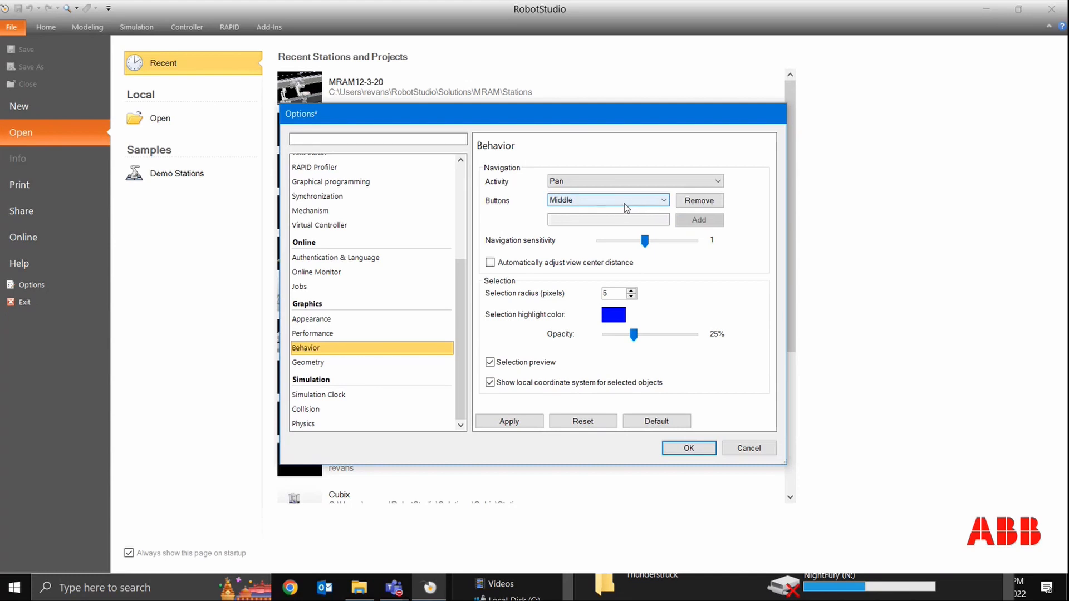
# Step: Set the navigation sensitivity to 0.3, apply the Behavior options and close the options dialog
pyautogui.moveTo(645, 241); pyautogui.dragTo(610, 245)
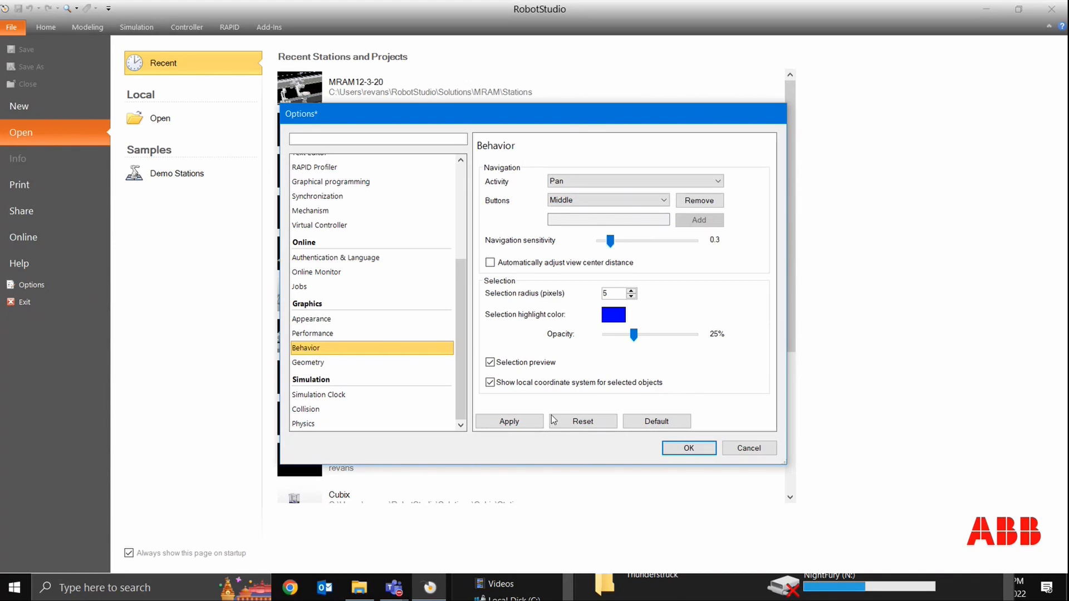
pyautogui.click(521, 421)
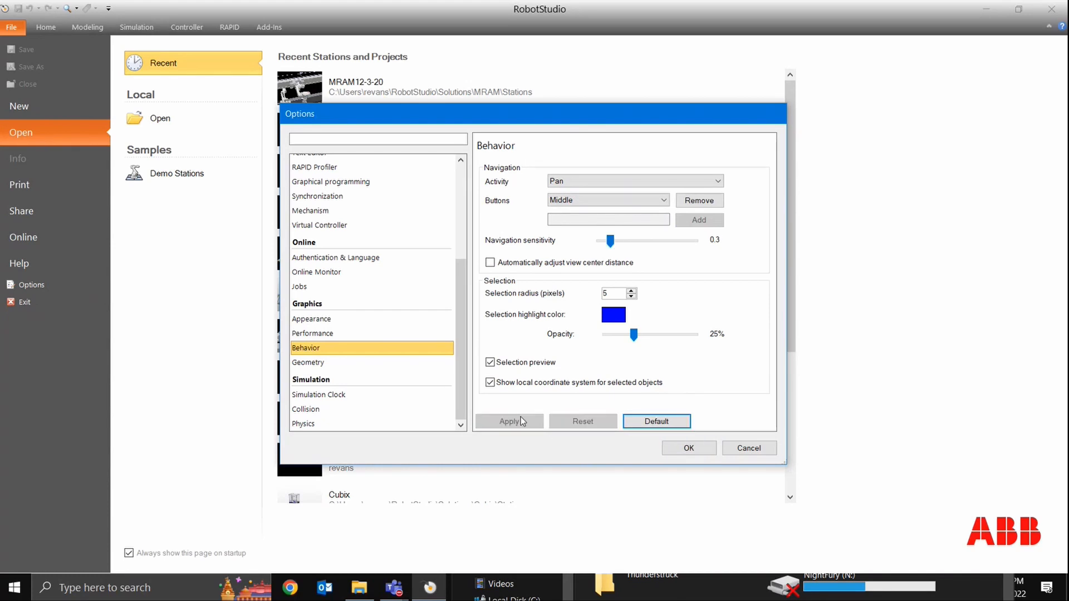
pyautogui.click(697, 450)
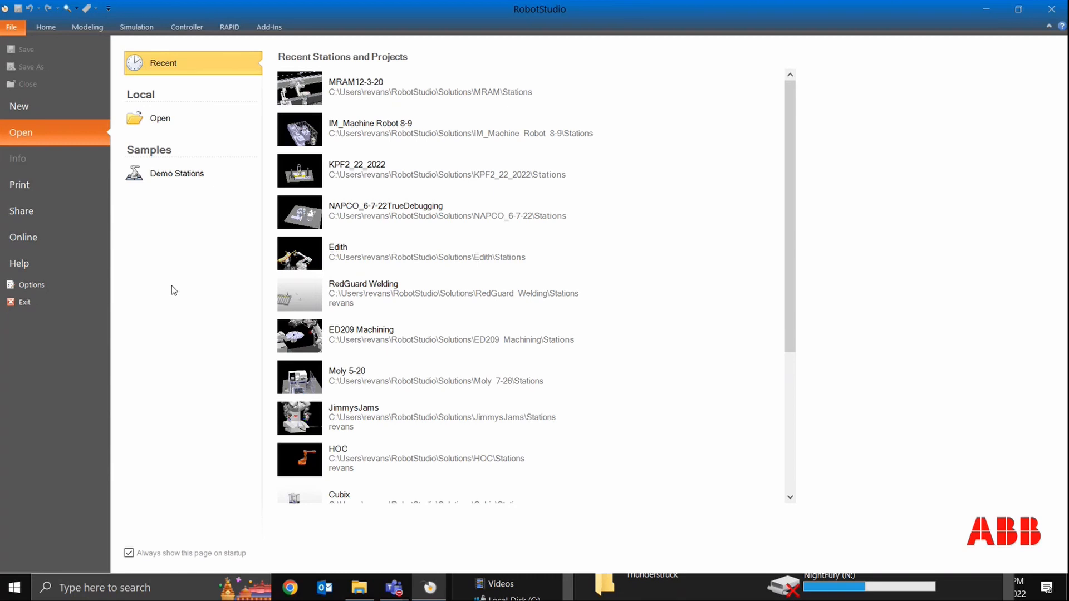
# Step: Start a new project setup that includes a robot and virtual controller
pyautogui.click(12, 110)
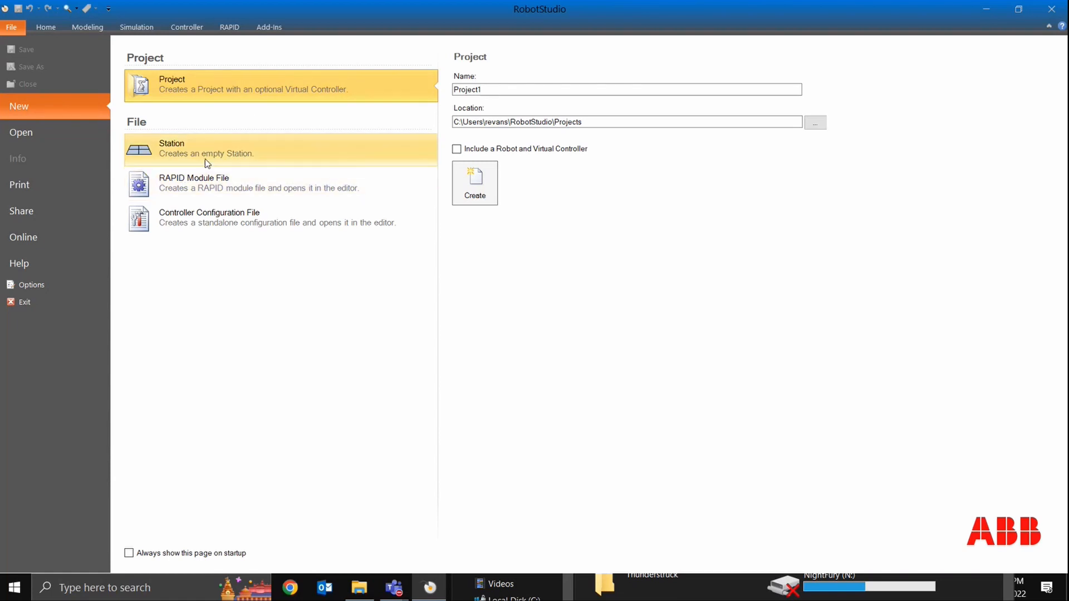
pyautogui.click(235, 141)
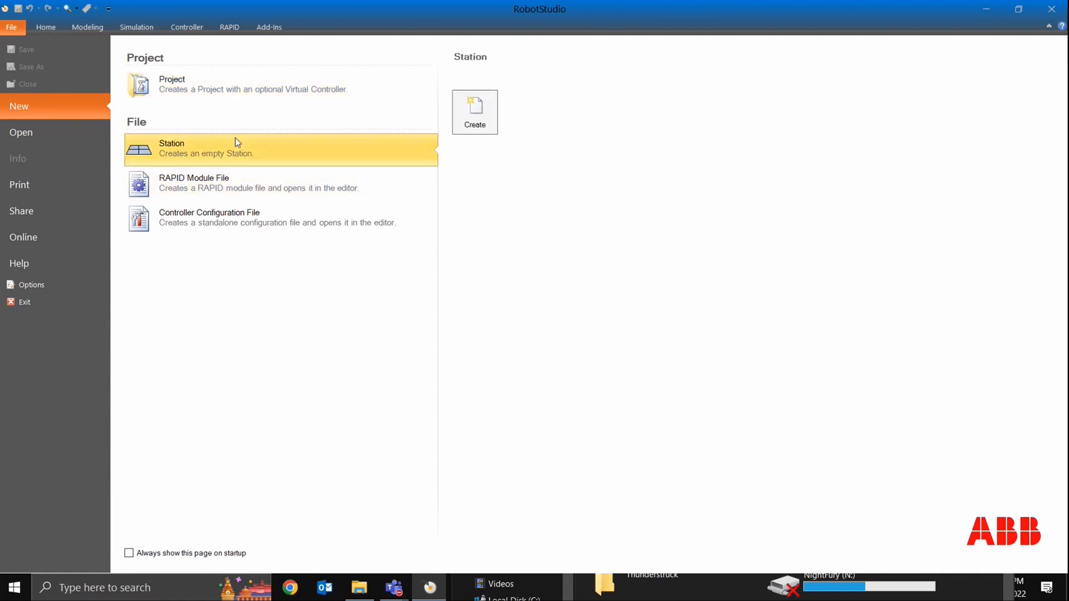
pyautogui.click(251, 96)
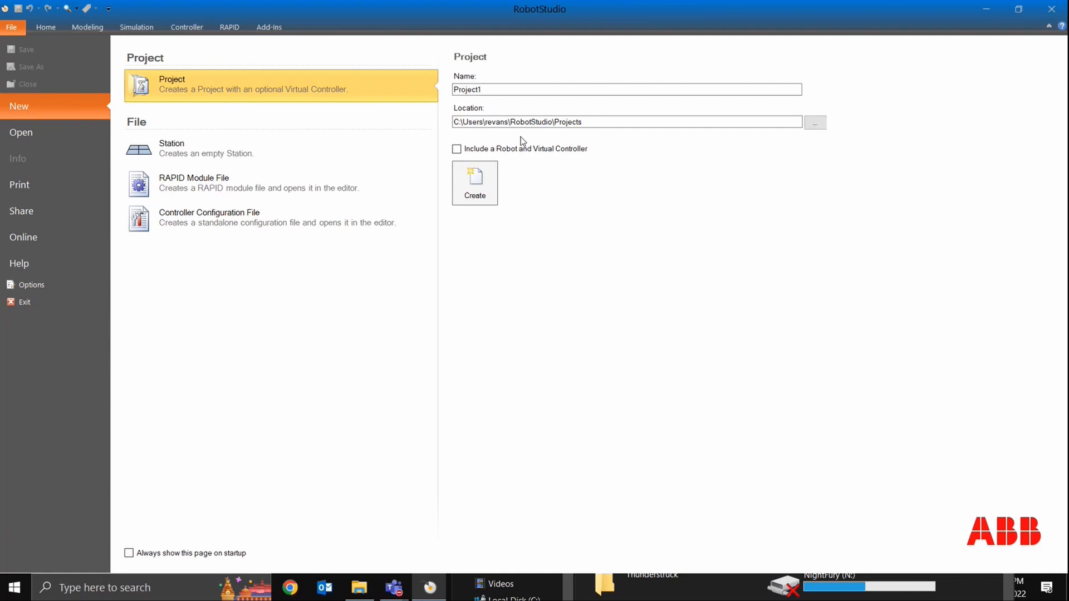
pyautogui.click(513, 149)
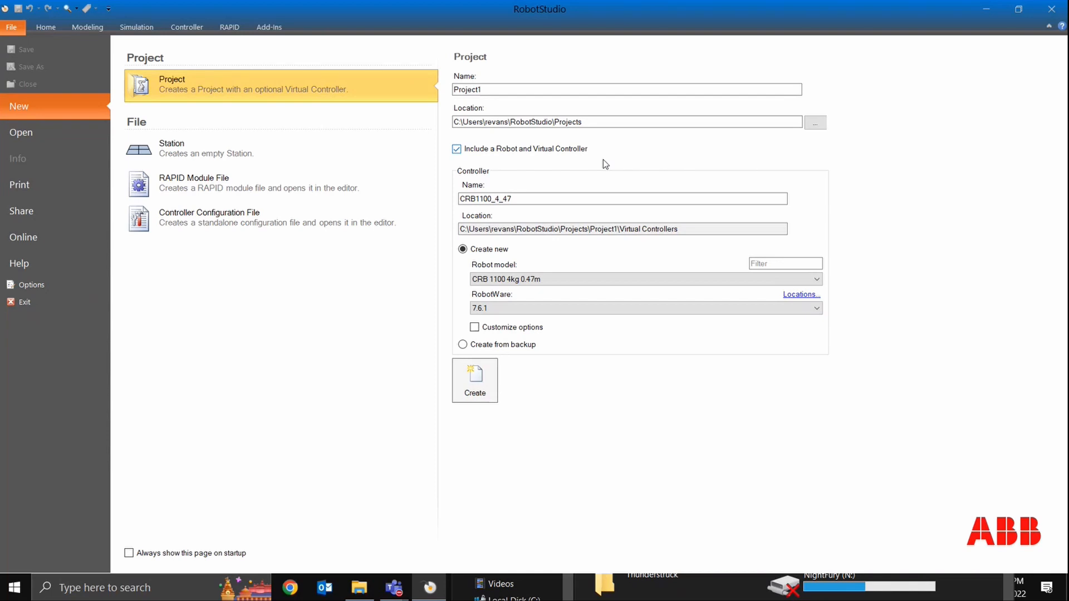
pyautogui.click(492, 345)
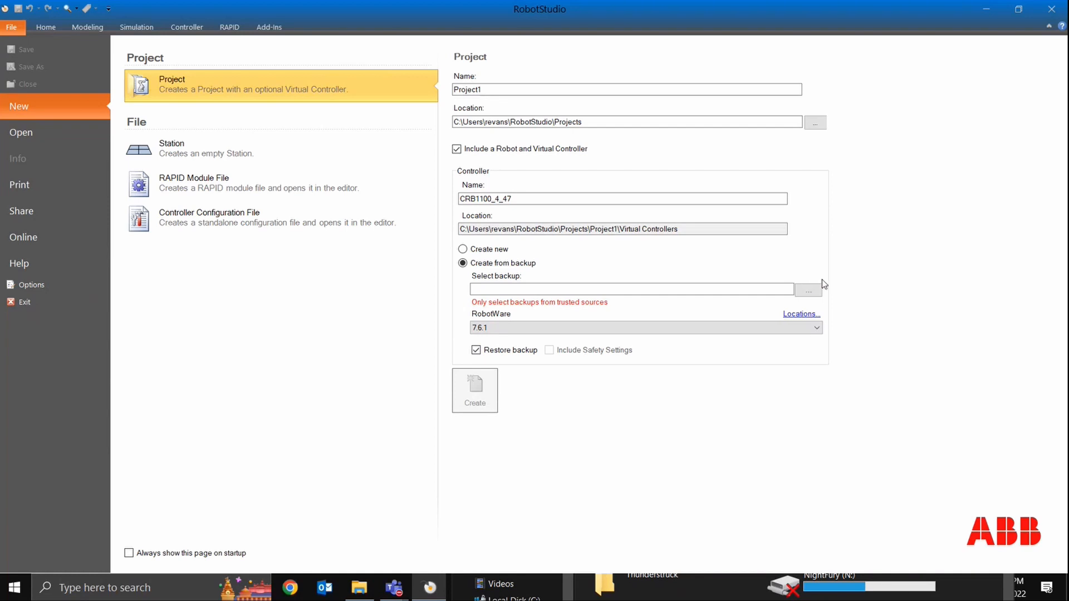
pyautogui.click(809, 290)
pyautogui.click(863, 294)
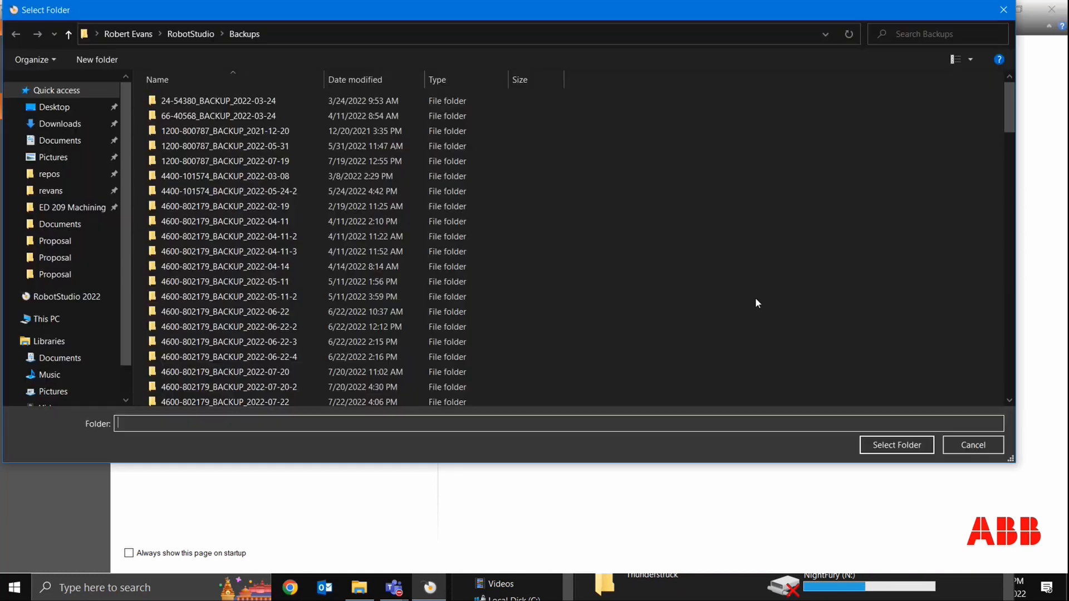
pyautogui.scroll(-10, 293, 160)
pyautogui.scroll(-2, 293, 162)
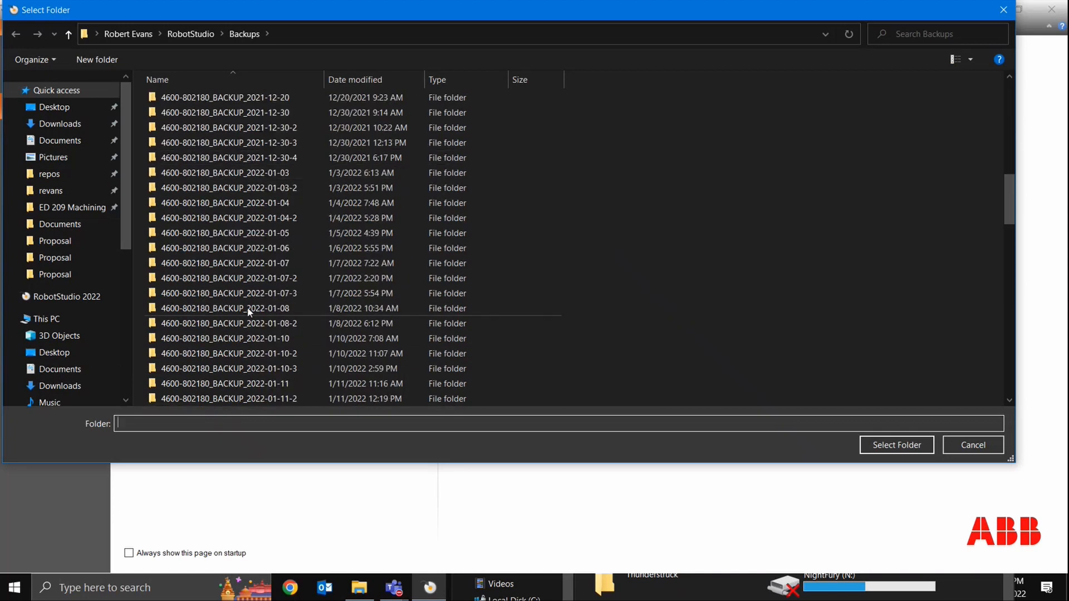
pyautogui.scroll(-7, 256, 245)
pyautogui.scroll(-12, 256, 223)
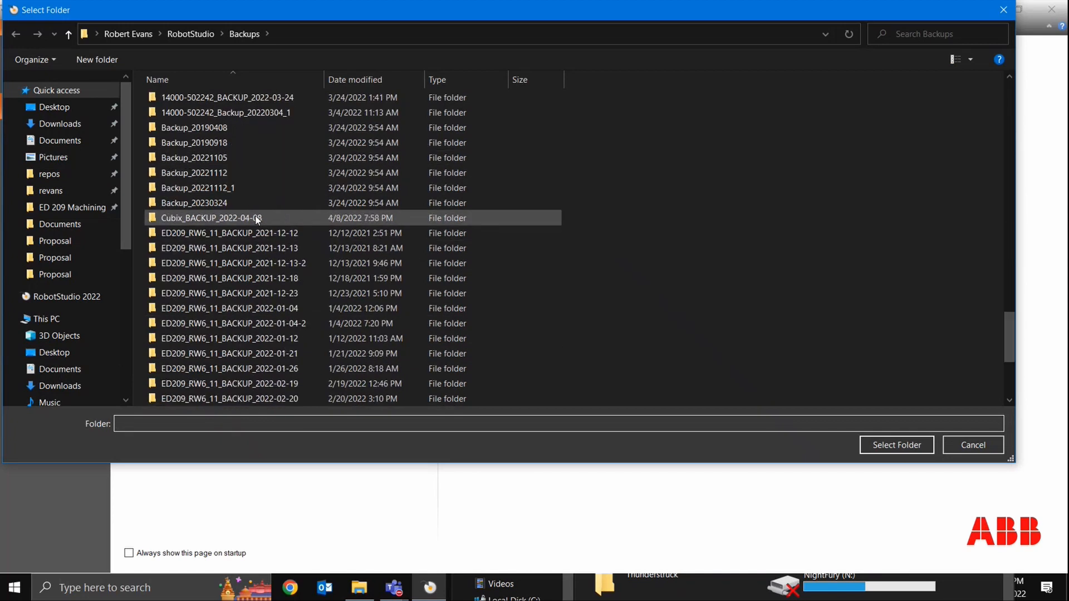
pyautogui.scroll(6, 256, 287)
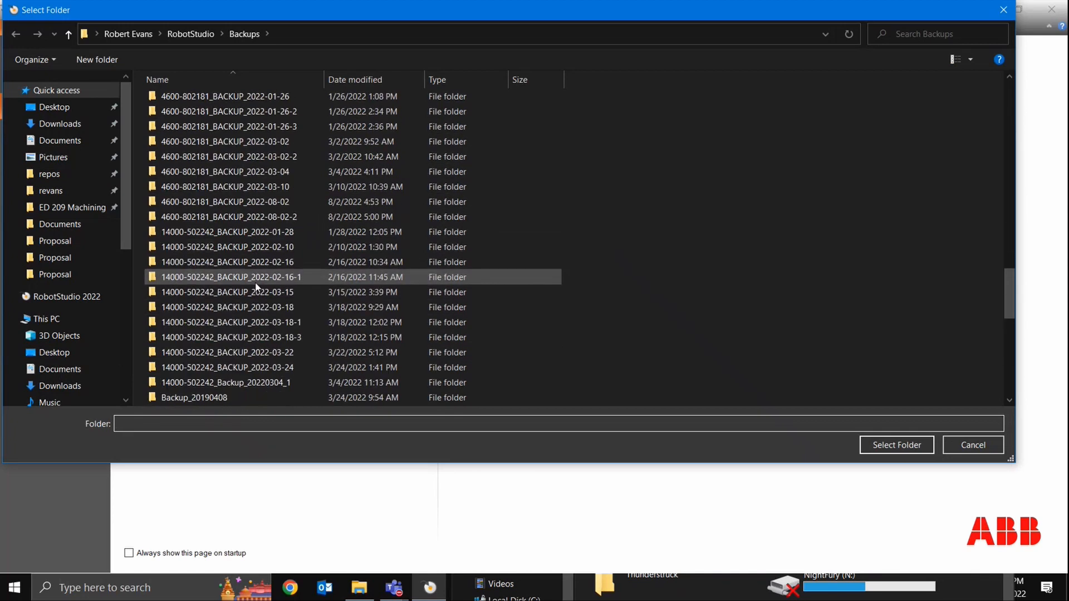
pyautogui.click(257, 141)
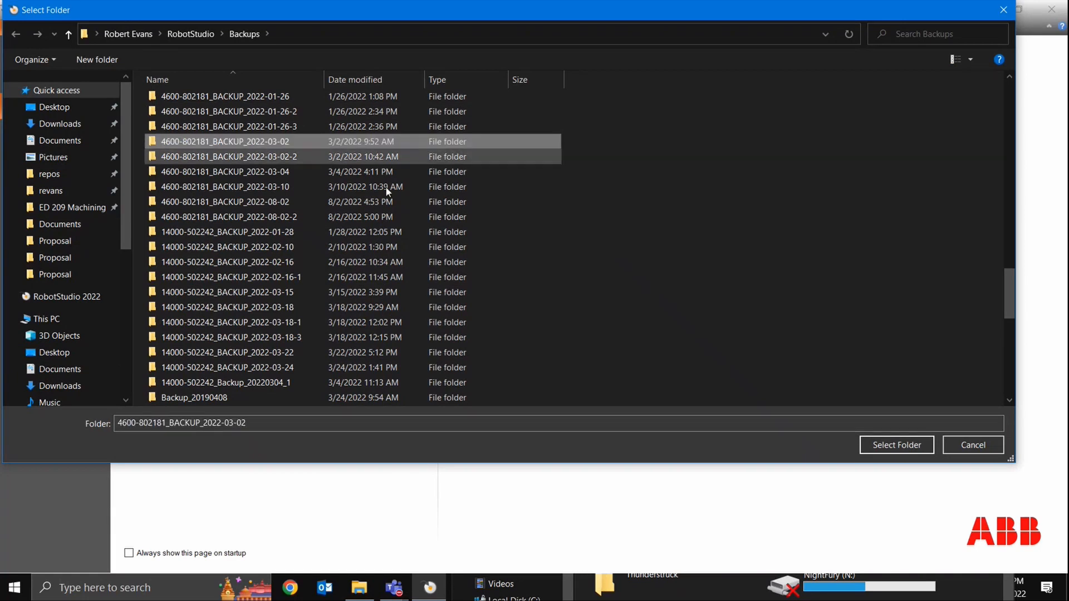
pyautogui.click(905, 445)
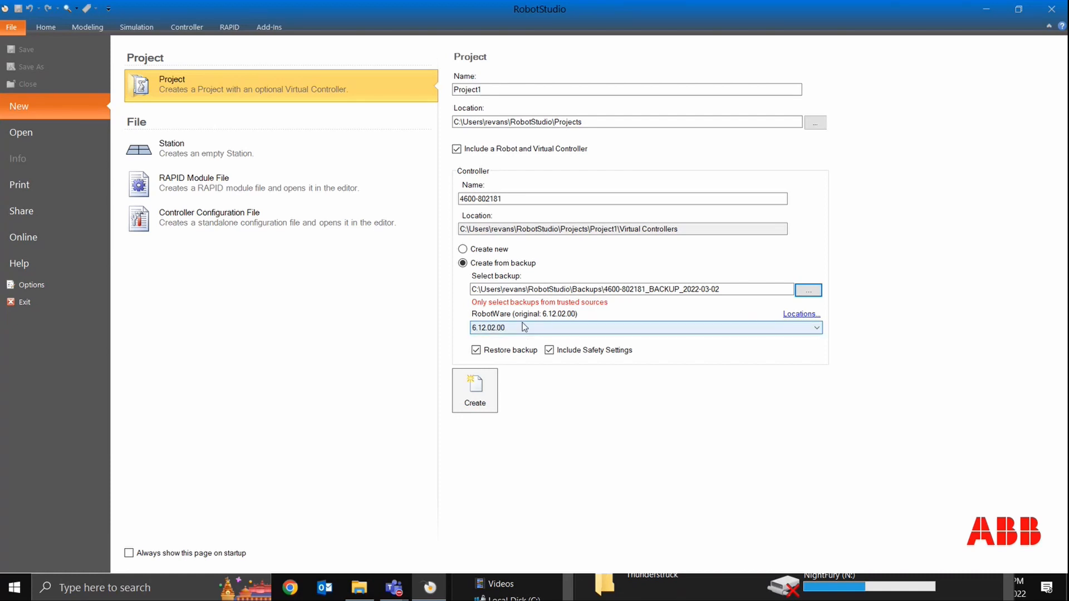
# Step: Add RobotWare for IRC5 version 6.13.04 from the RobotApps gallery and accept its license agreement
pyautogui.click(256, 31)
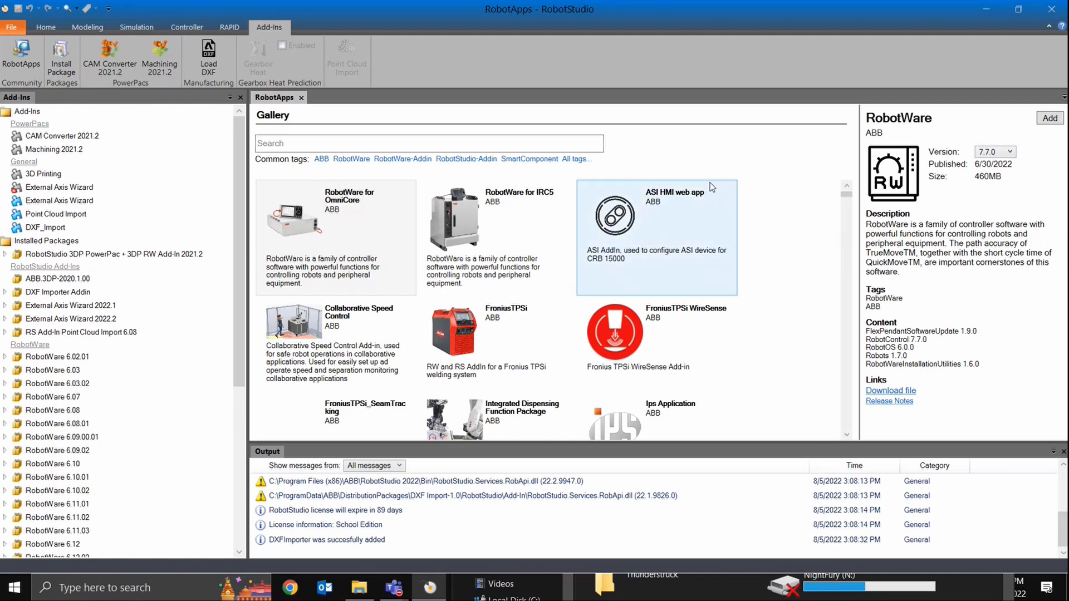
pyautogui.click(476, 259)
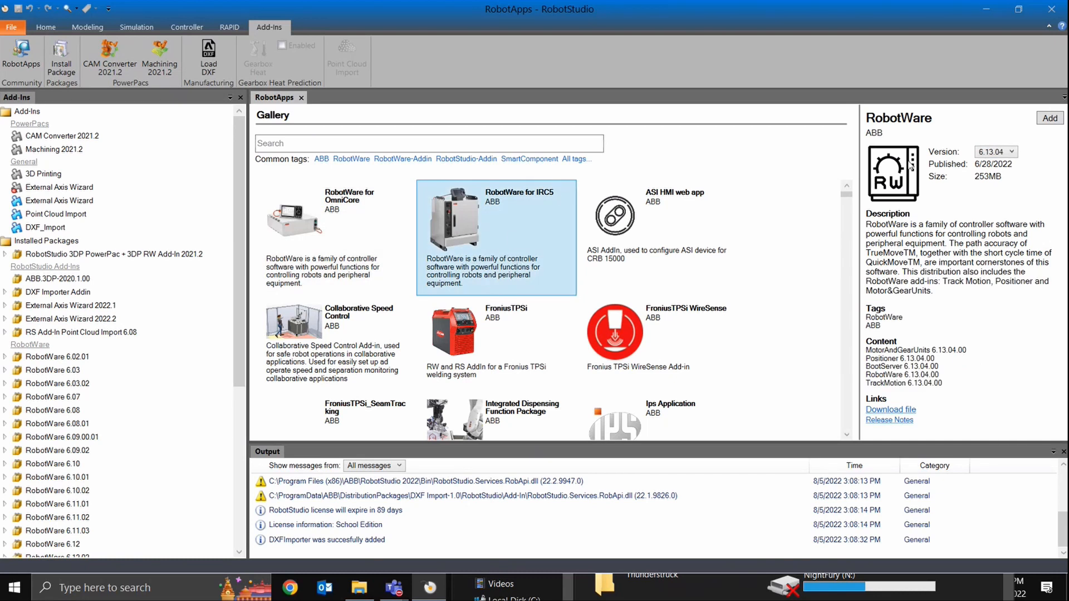
pyautogui.click(1009, 152)
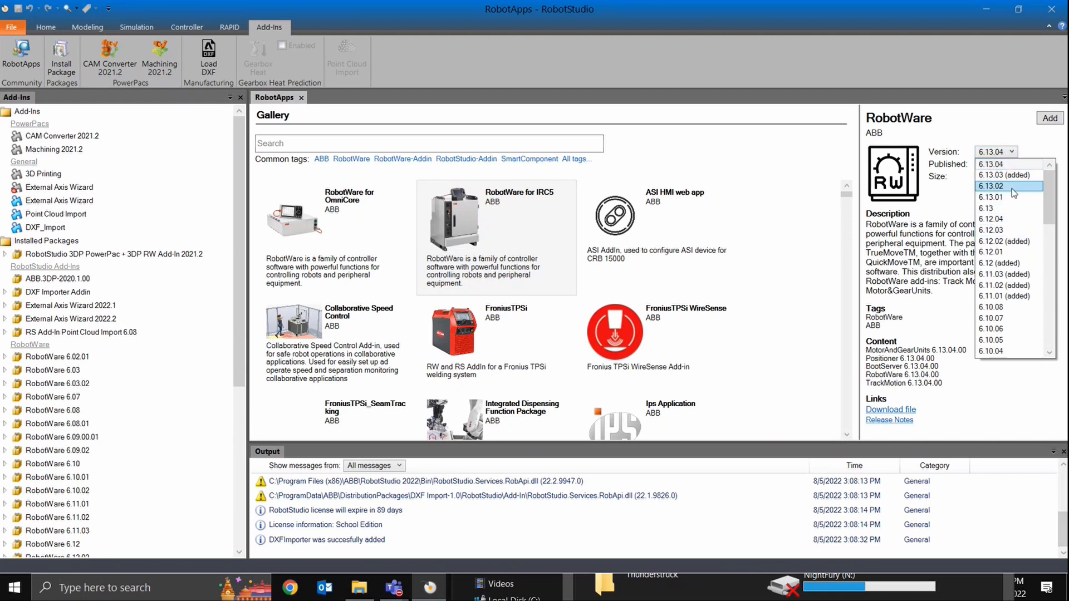
pyautogui.click(1005, 165)
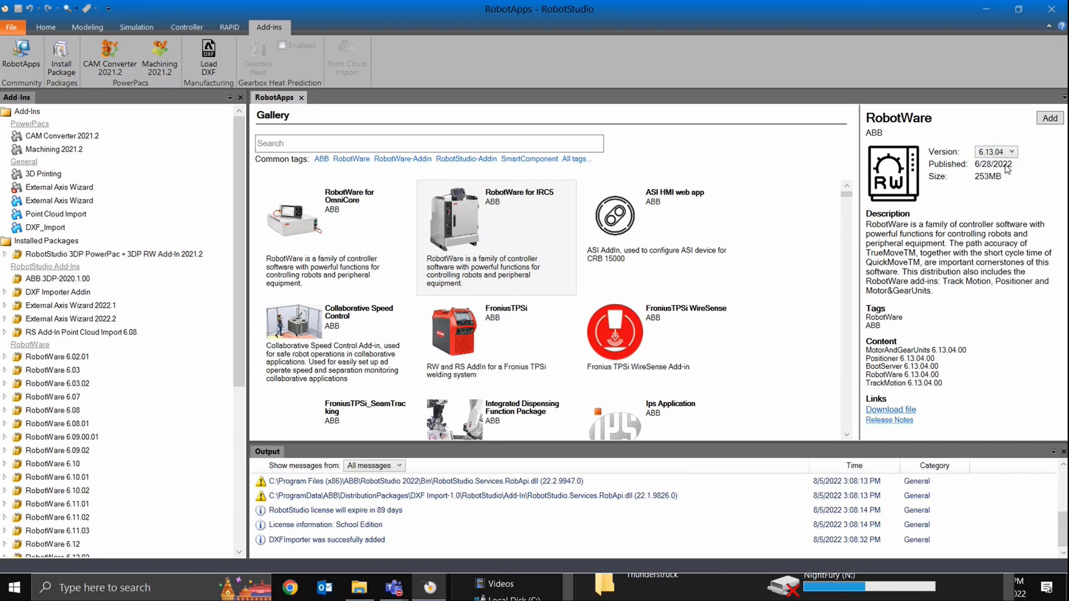
pyautogui.click(1049, 120)
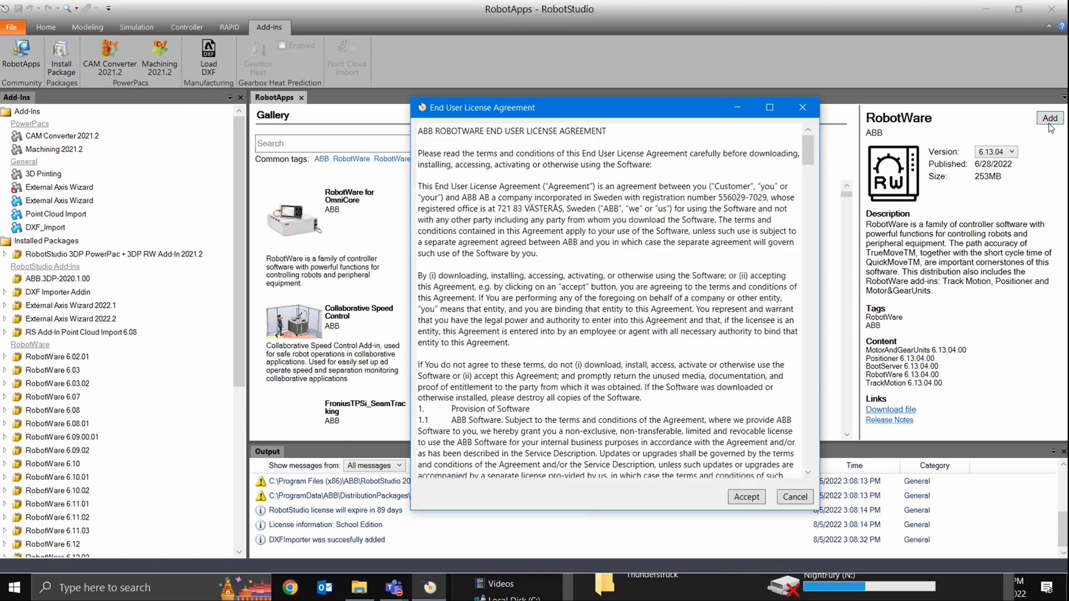
pyautogui.click(746, 497)
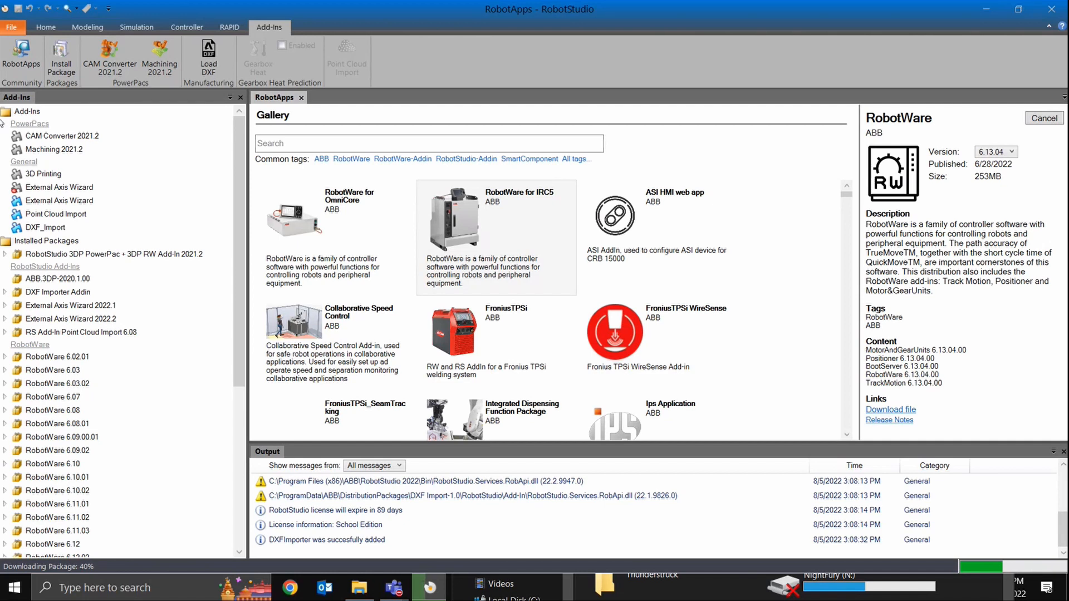
pyautogui.click(13, 28)
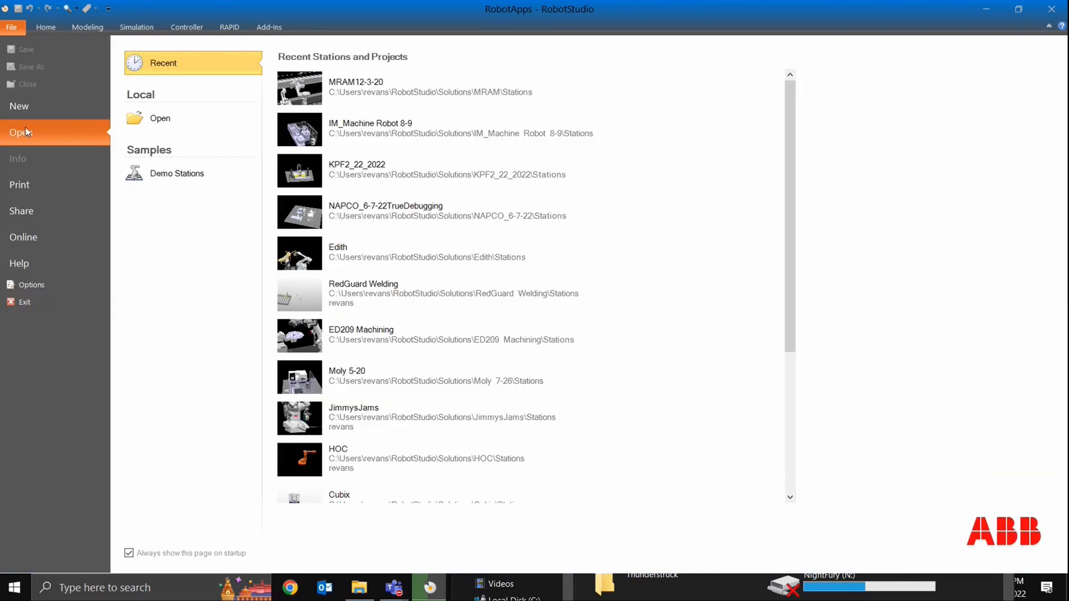
pyautogui.click(35, 107)
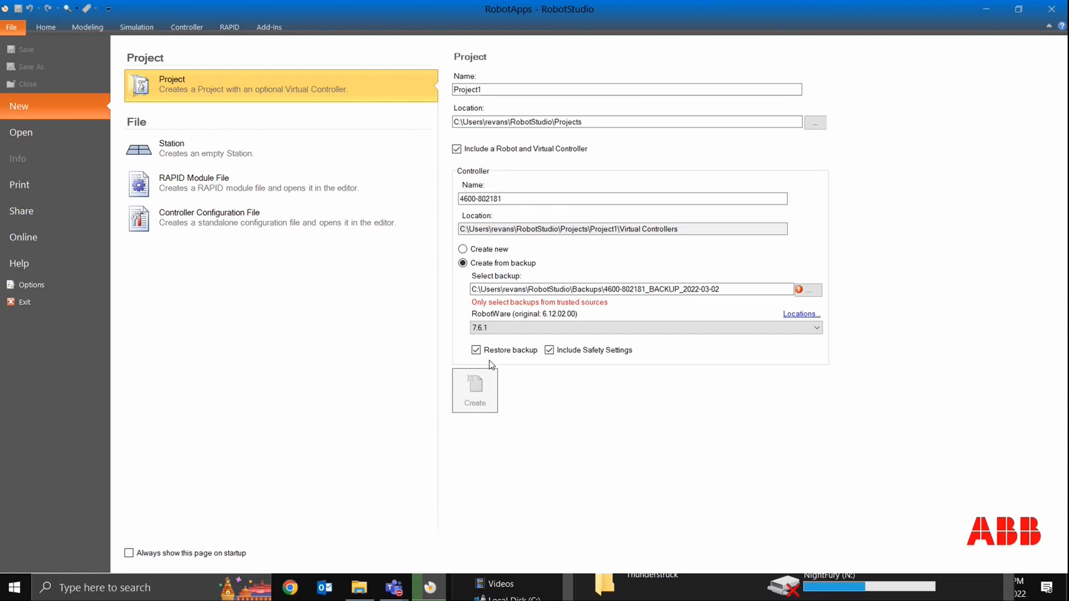
pyautogui.click(821, 290)
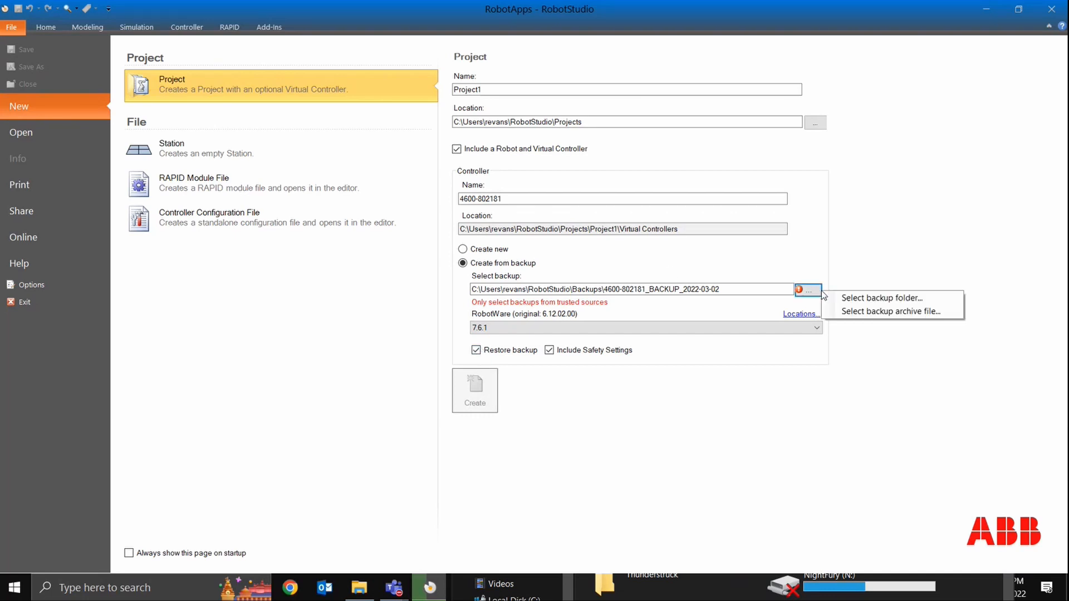
pyautogui.click(883, 299)
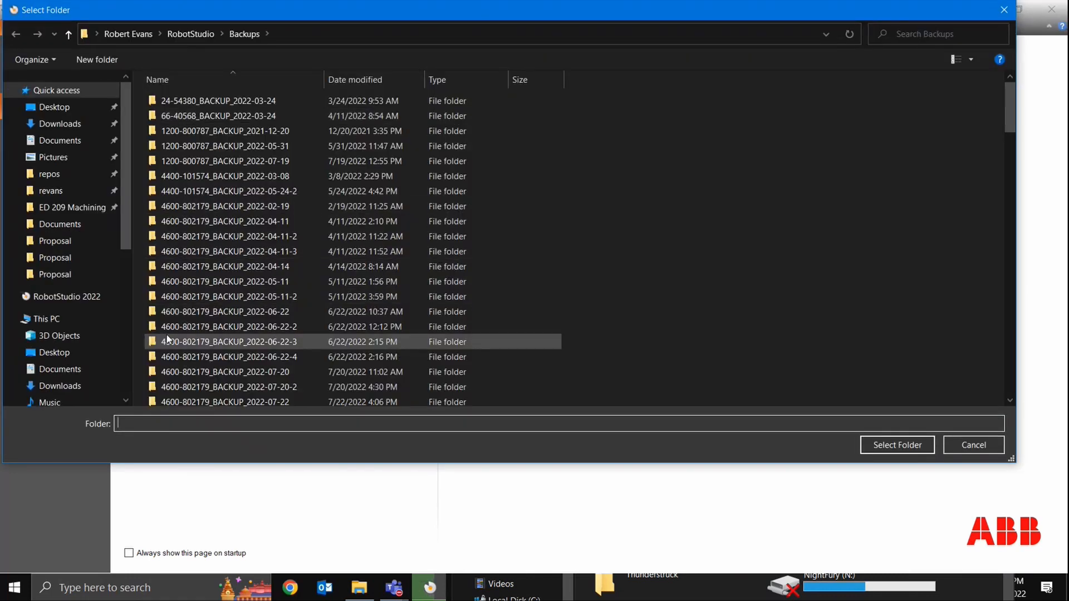
pyautogui.click(186, 357)
pyautogui.click(896, 445)
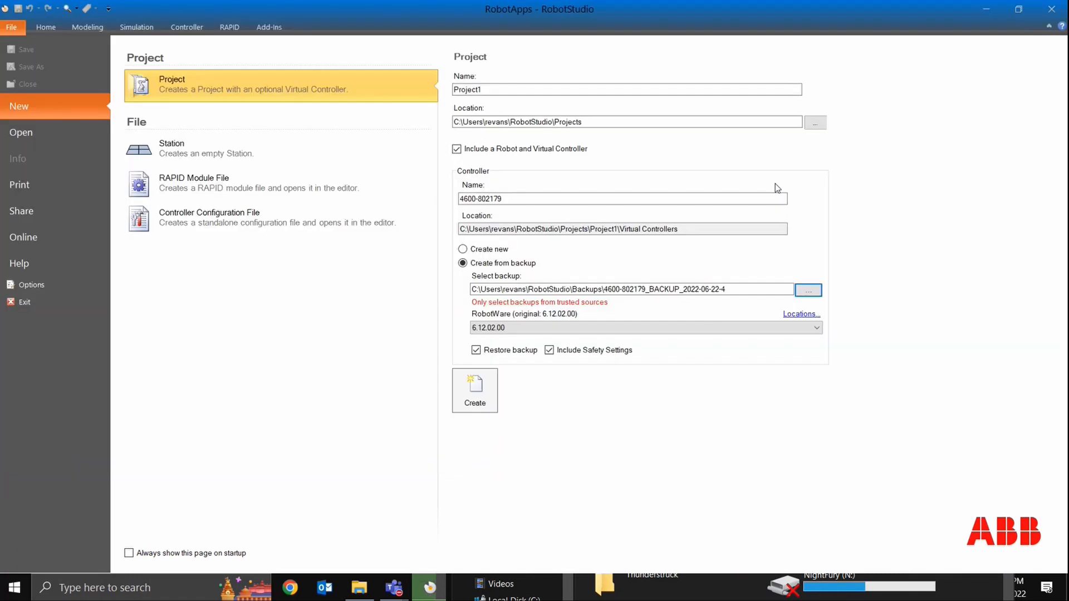
# Step: Turn off Restore backup and create the project with the name RS Lesson
pyautogui.click(493, 351)
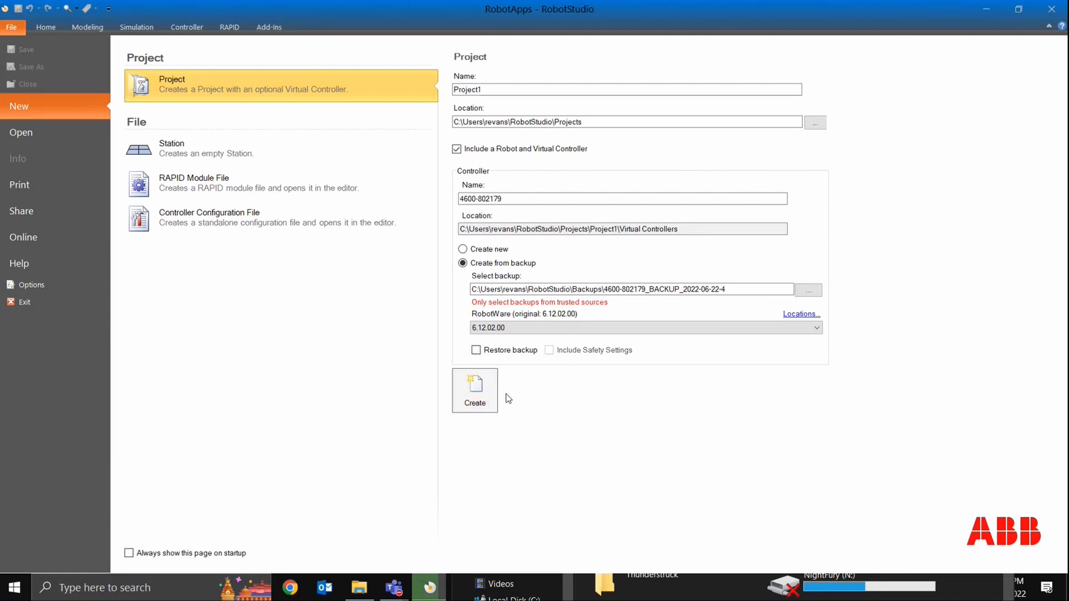
pyautogui.doubleClick(557, 89)
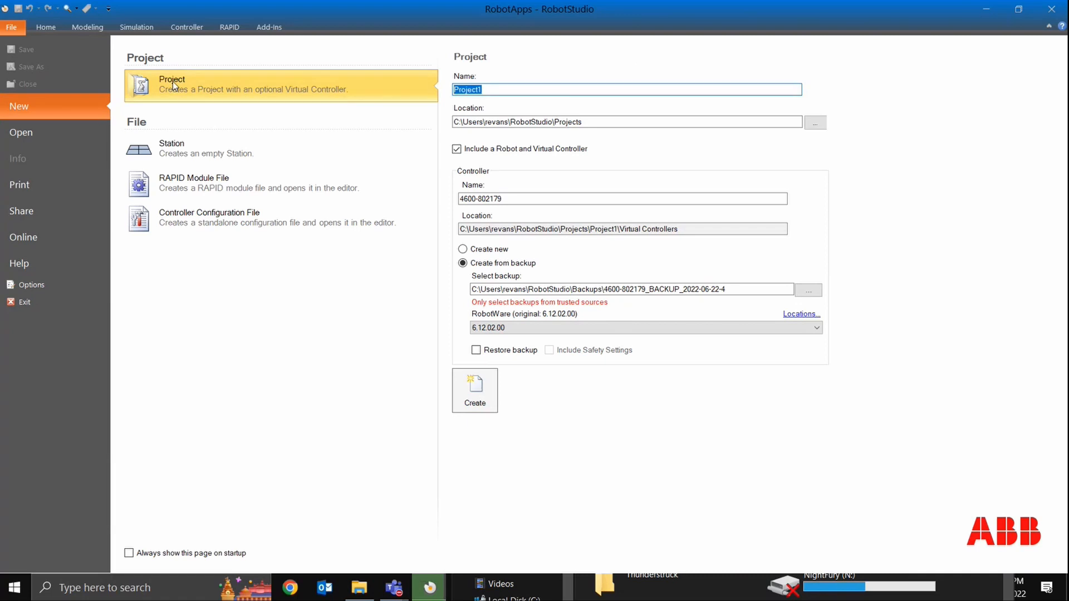
pyautogui.write('RS Lesson')
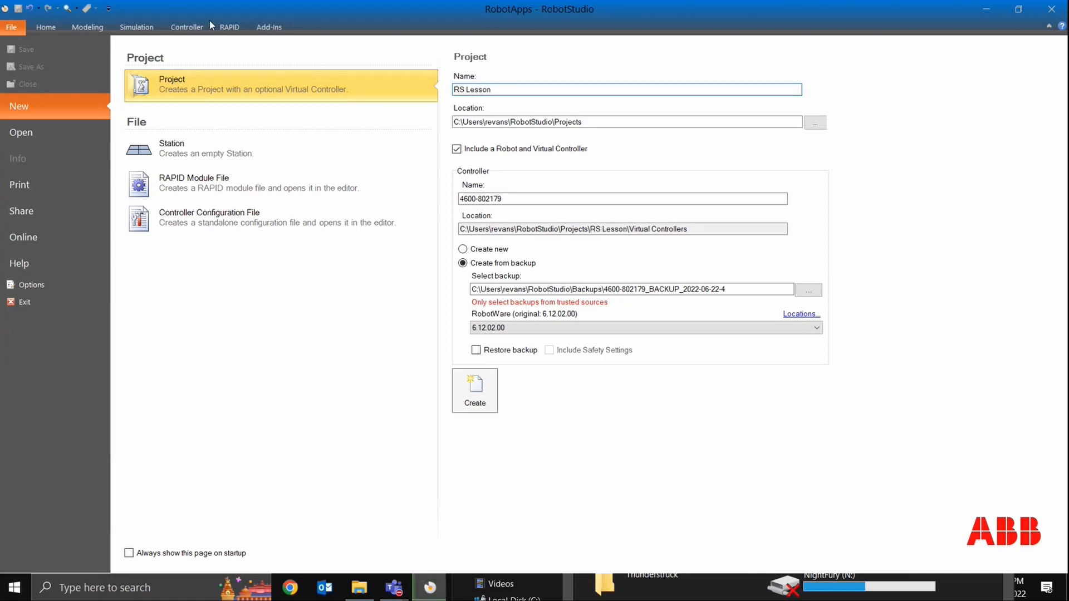
pyautogui.doubleClick(560, 201)
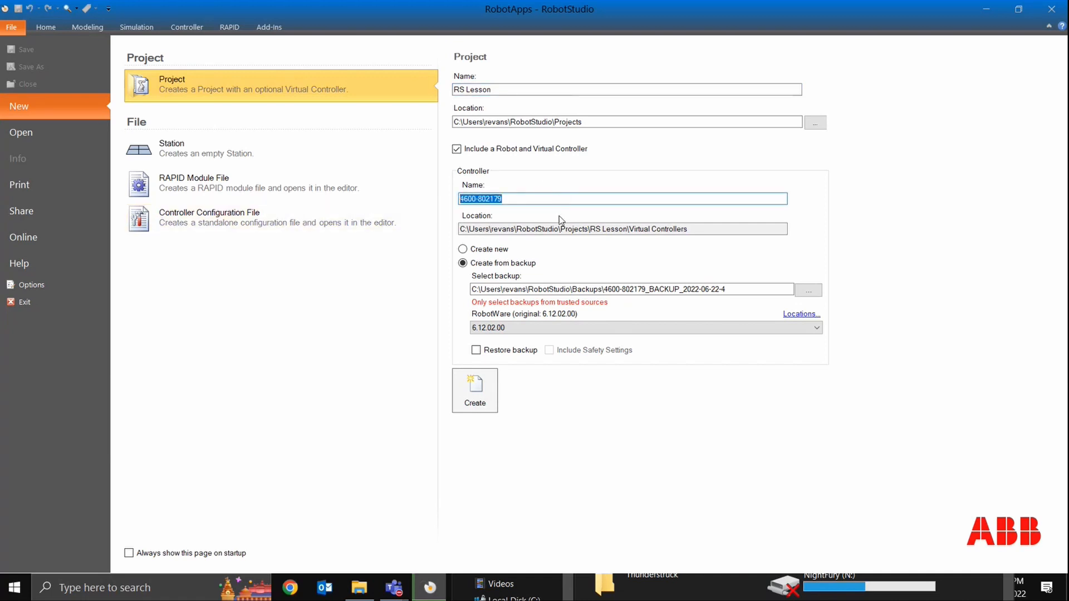
pyautogui.click(482, 388)
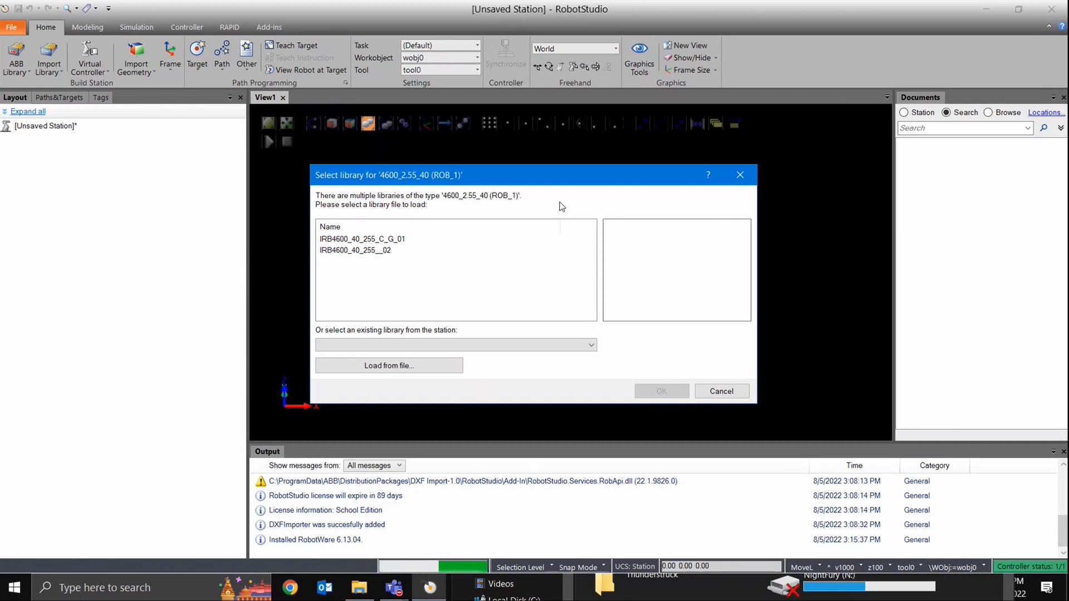
# Step: Compare the two offered IRB 4600 libraries and load IRB4600_40_255_C_G_01 for ROB_1
pyautogui.click(378, 240)
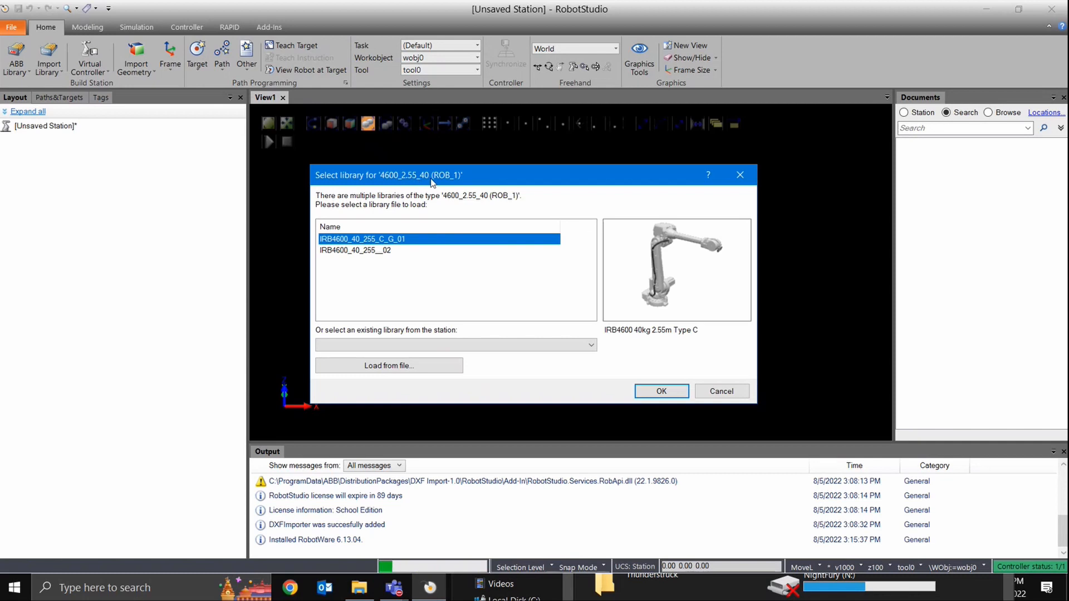
pyautogui.click(366, 251)
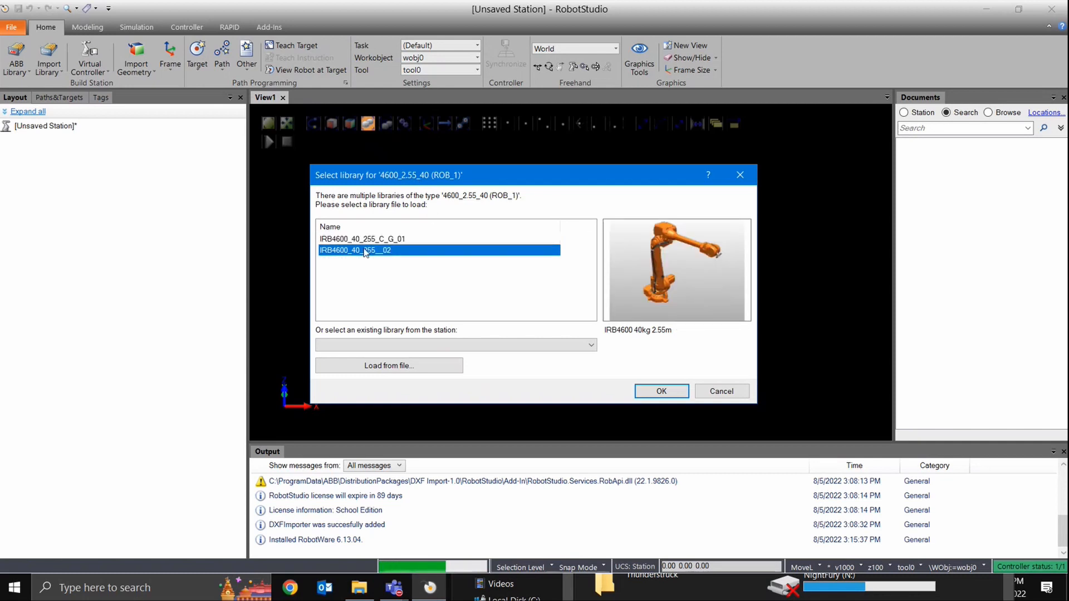
pyautogui.click(389, 242)
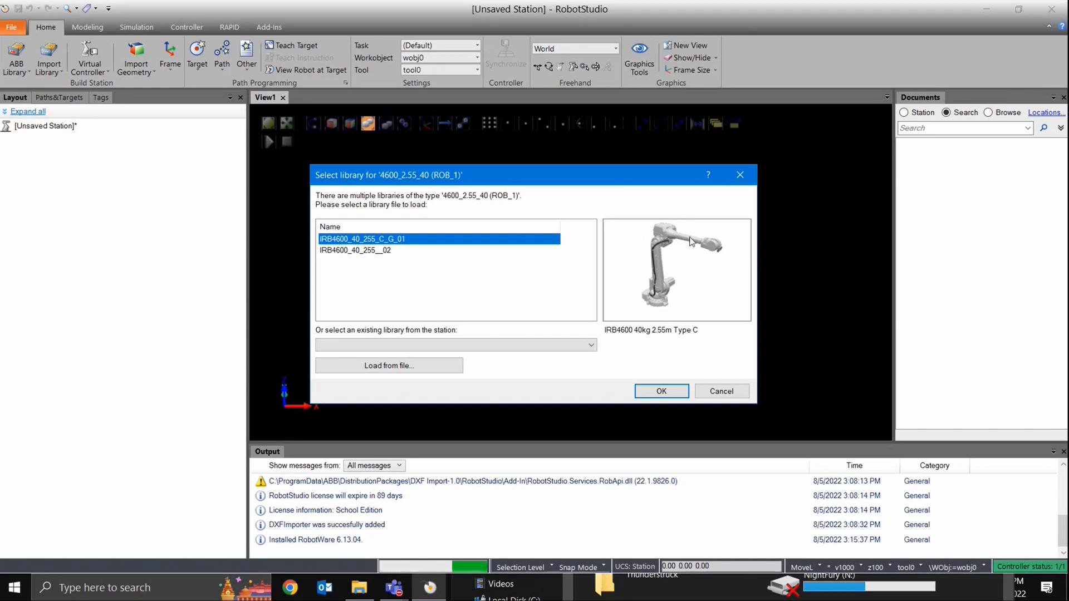
pyautogui.click(665, 391)
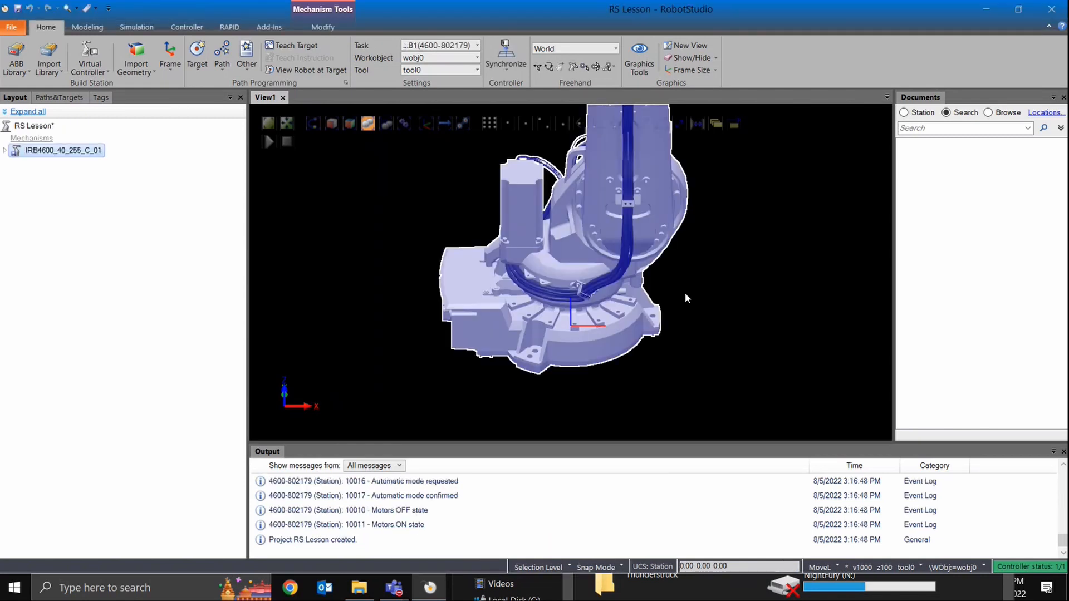
pyautogui.scroll(-3, 699, 276)
pyautogui.scroll(-5, 669, 216)
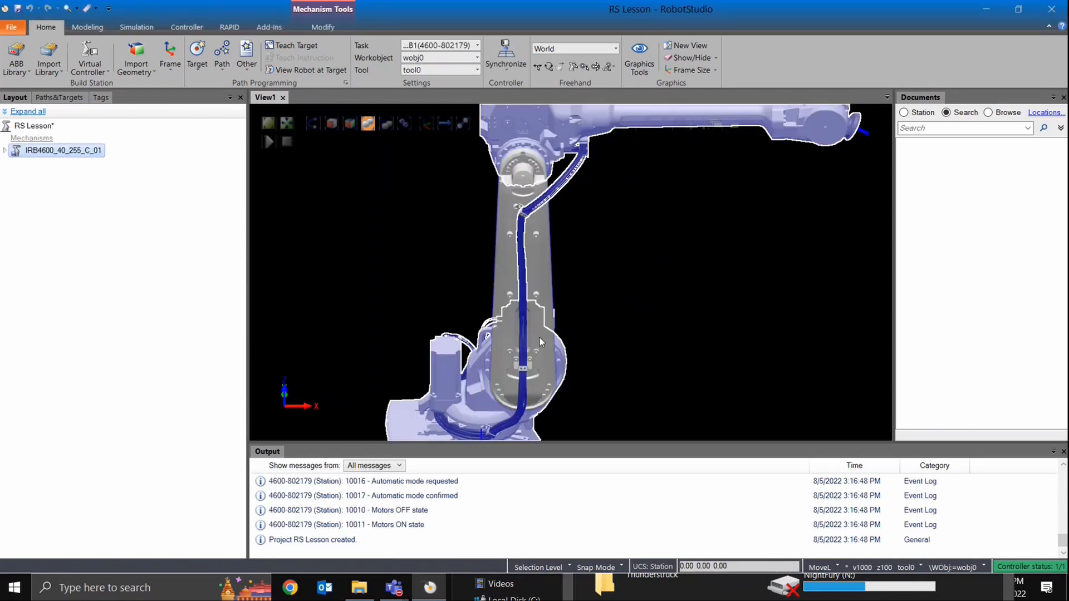
pyautogui.keyDown('ctrl'); pyautogui.keyDown('shift'); pyautogui.moveTo(578, 263); pyautogui.dragTo(709, 300); pyautogui.keyUp('shift'); pyautogui.keyUp('ctrl')
pyautogui.moveTo(641, 279); pyautogui.dragTo(544, 370, button='middle')
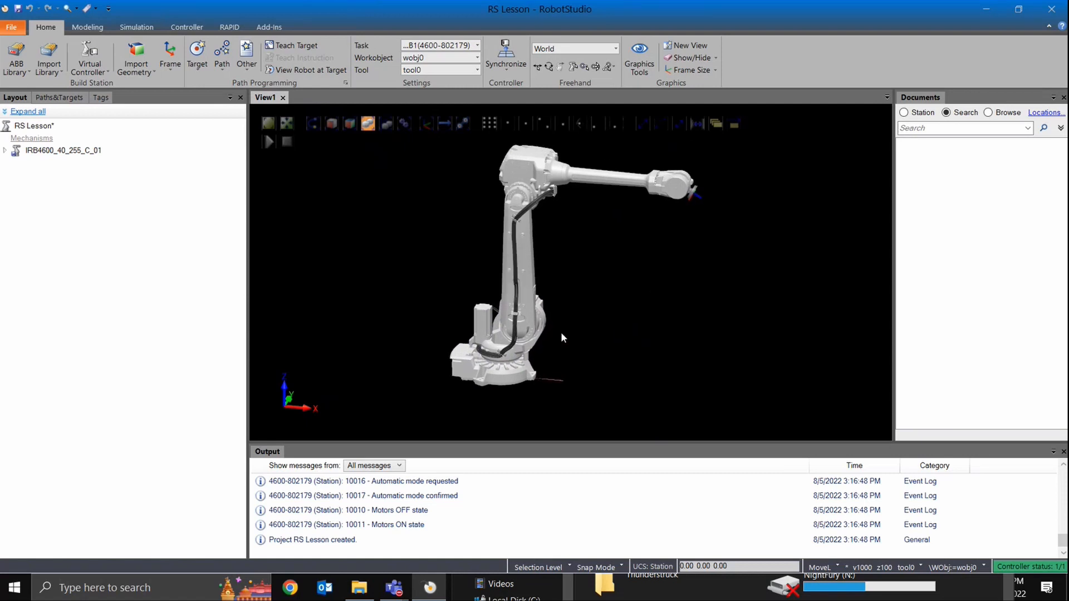
pyautogui.click(135, 70)
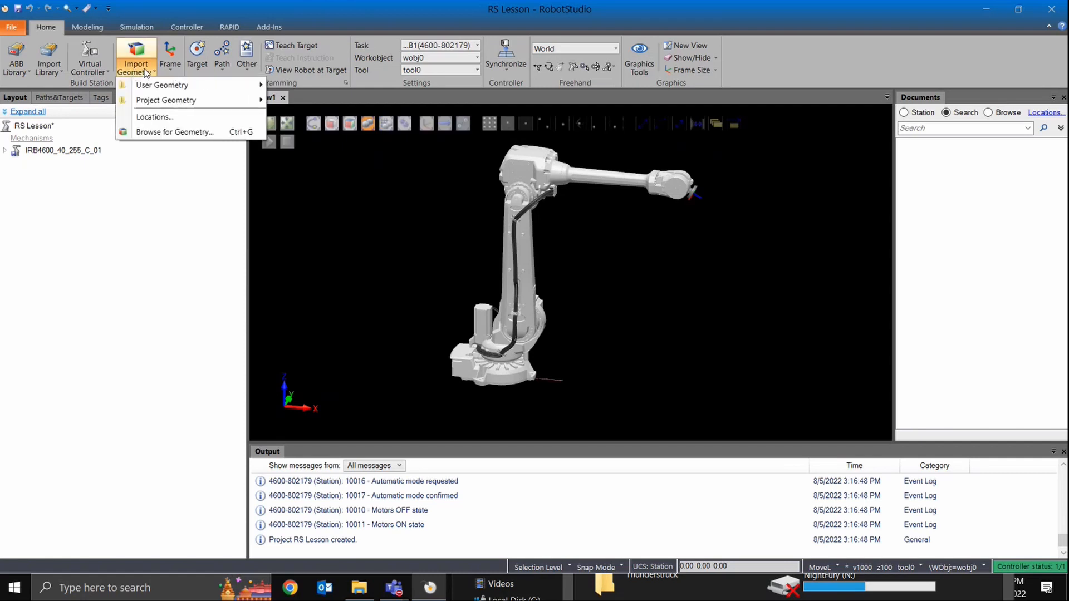
pyautogui.click(361, 271)
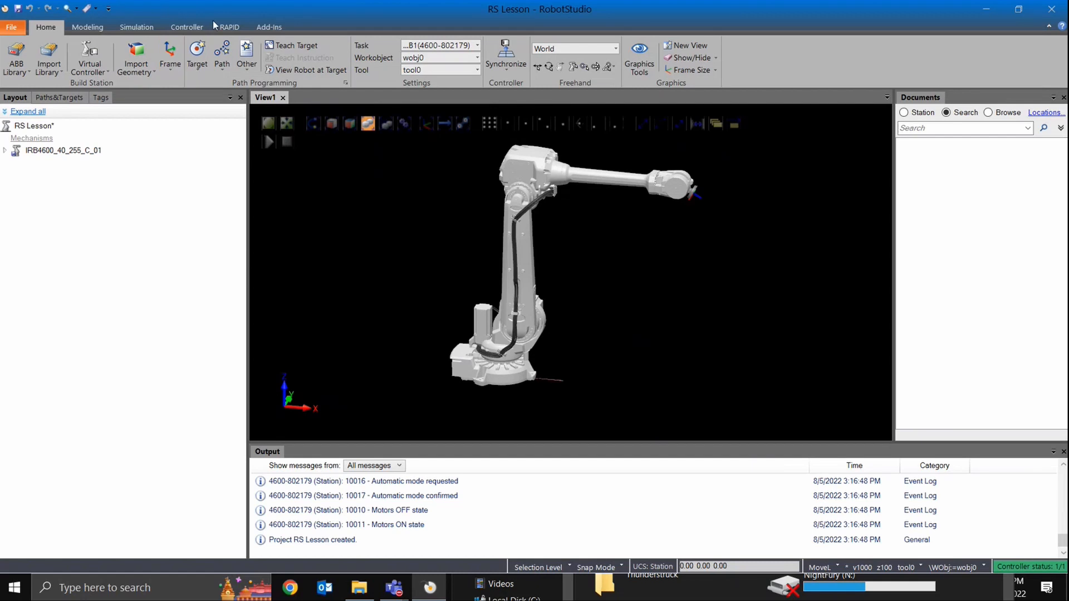
# Step: Expand RAPID and its T_ROB1 task under the virtual controller to view the program modules
pyautogui.click(181, 31)
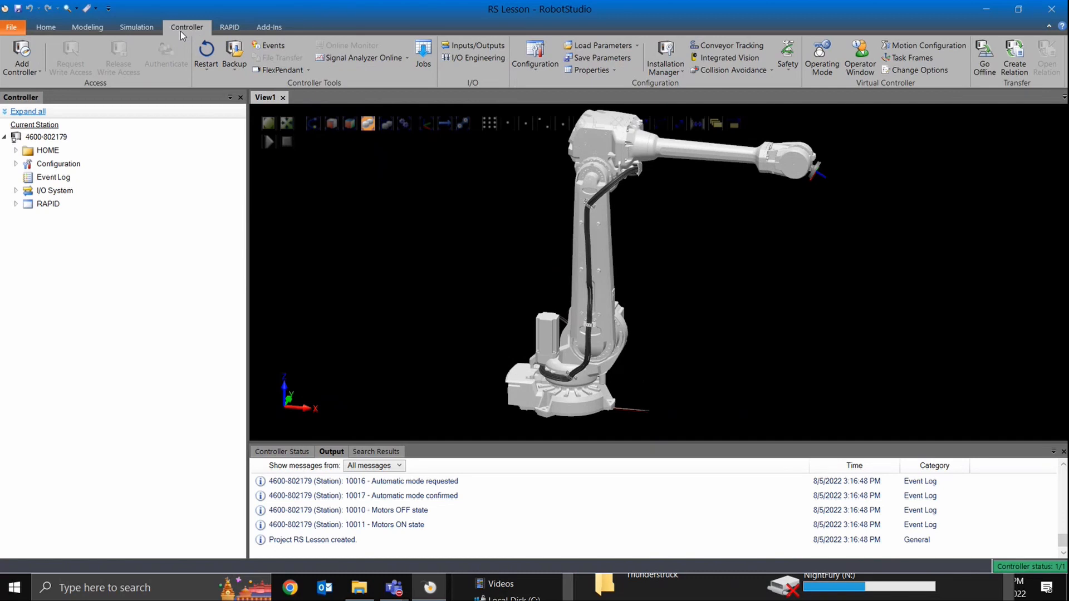
pyautogui.click(22, 67)
pyautogui.press('Escape')
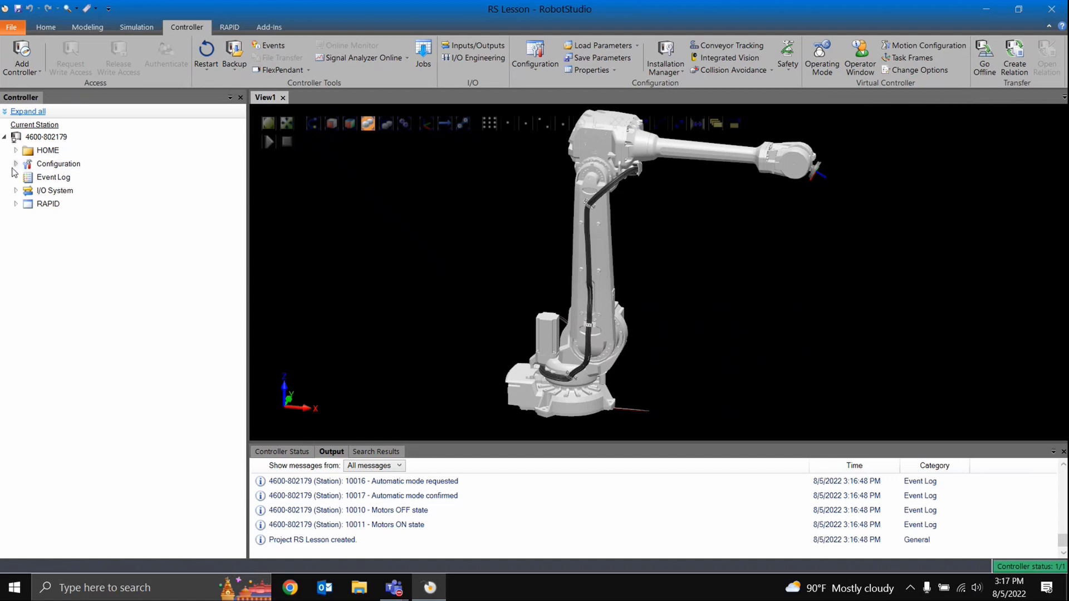
pyautogui.click(15, 203)
pyautogui.click(27, 217)
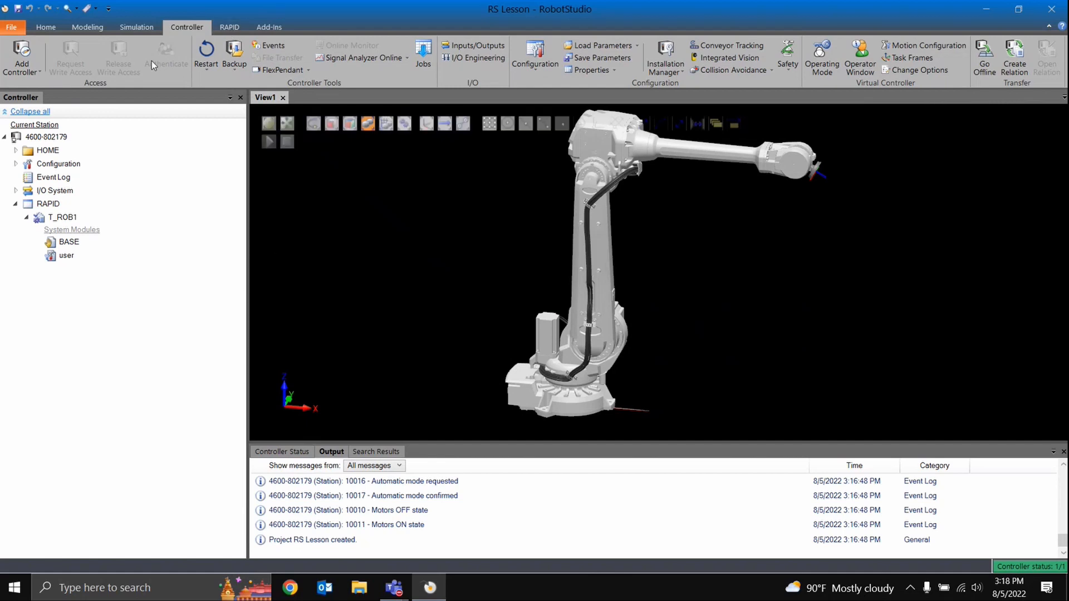
# Step: Browse the ABB library of robots, positioners and tracks available for building the station
pyautogui.click(45, 26)
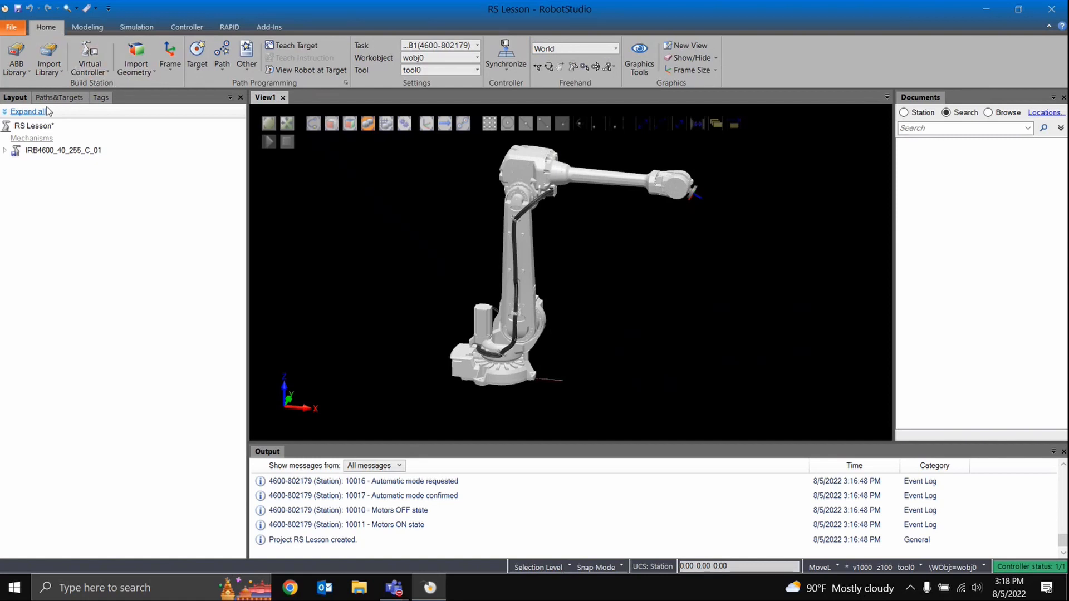
pyautogui.click(9, 72)
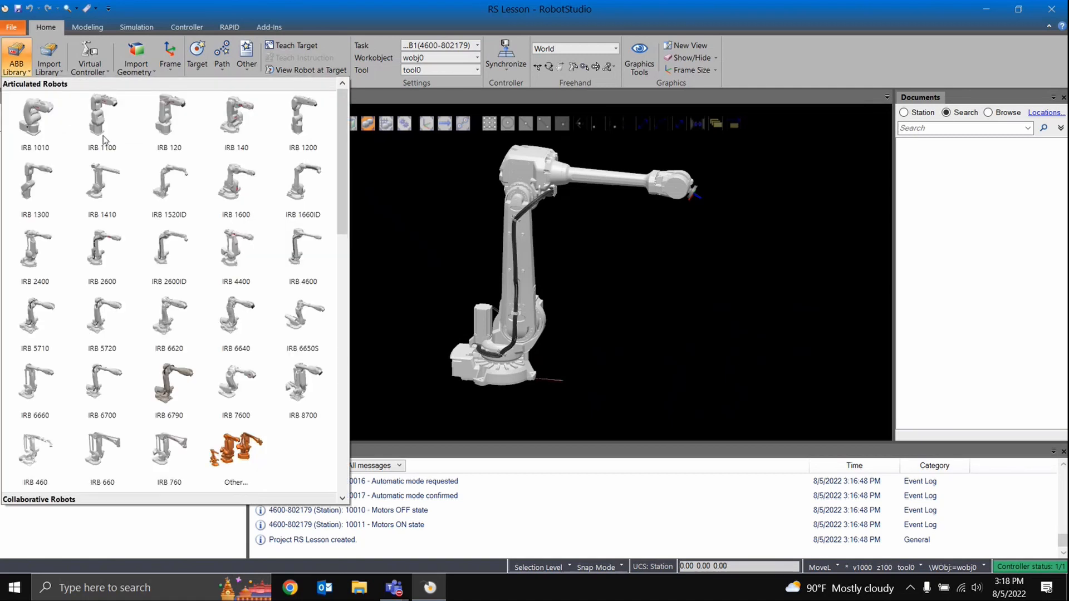
pyautogui.scroll(-10, 221, 223)
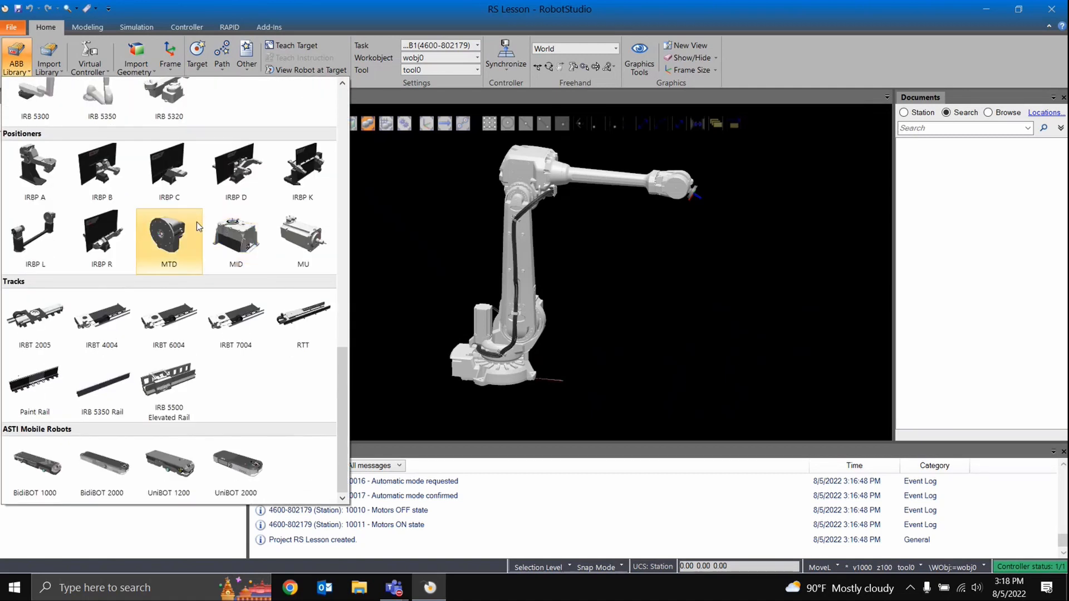
pyautogui.scroll(8, 196, 222)
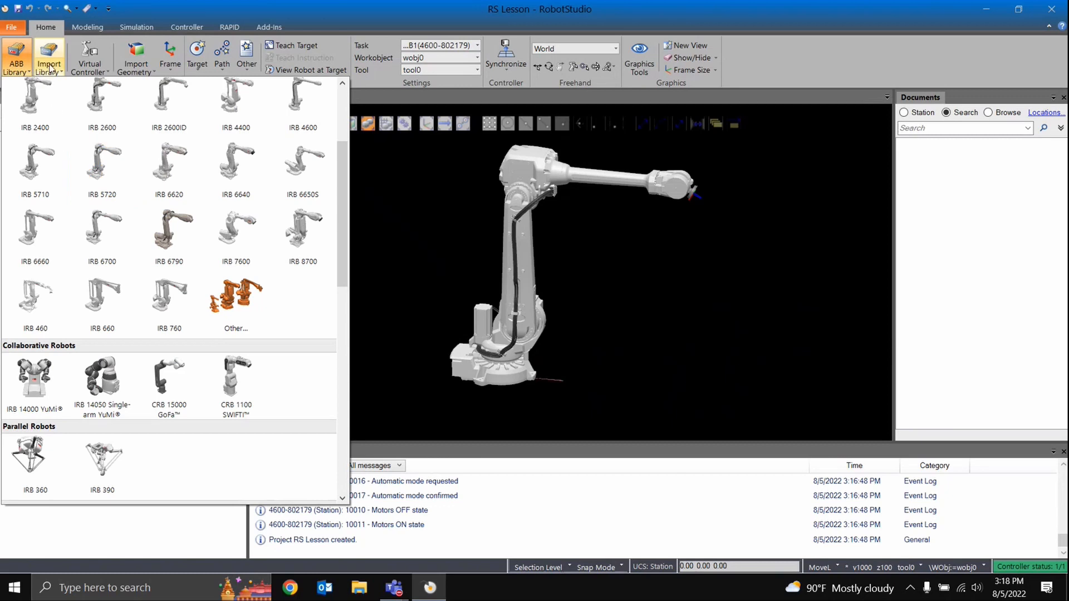
# Step: Import the Tregaskiss AS-306-44-3 22 deg tool from the equipment library into the station
pyautogui.click(49, 68)
pyautogui.moveTo(78, 115)
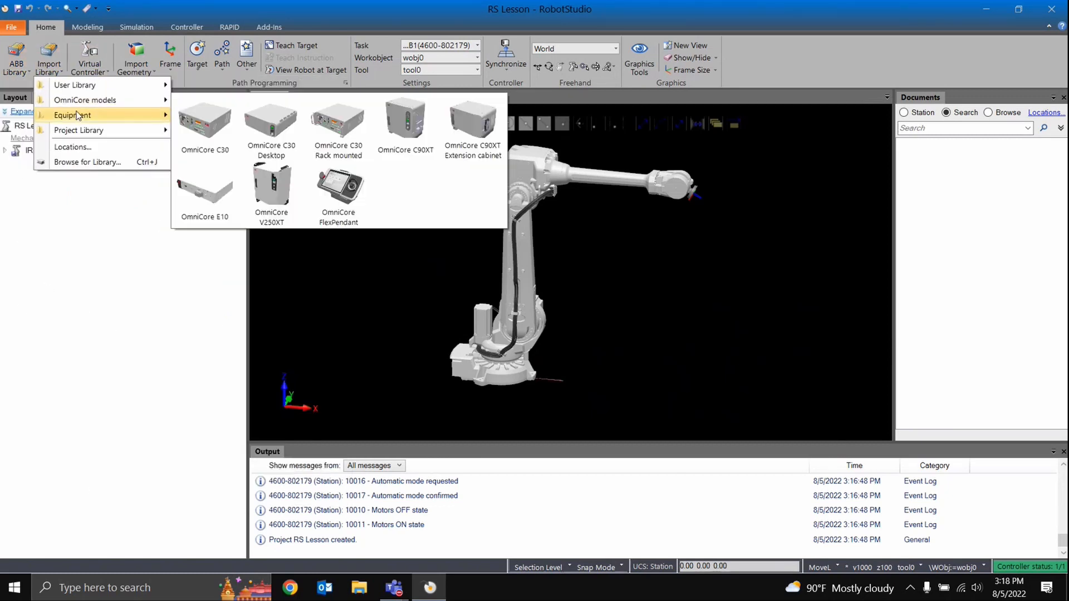
pyautogui.moveTo(115, 116)
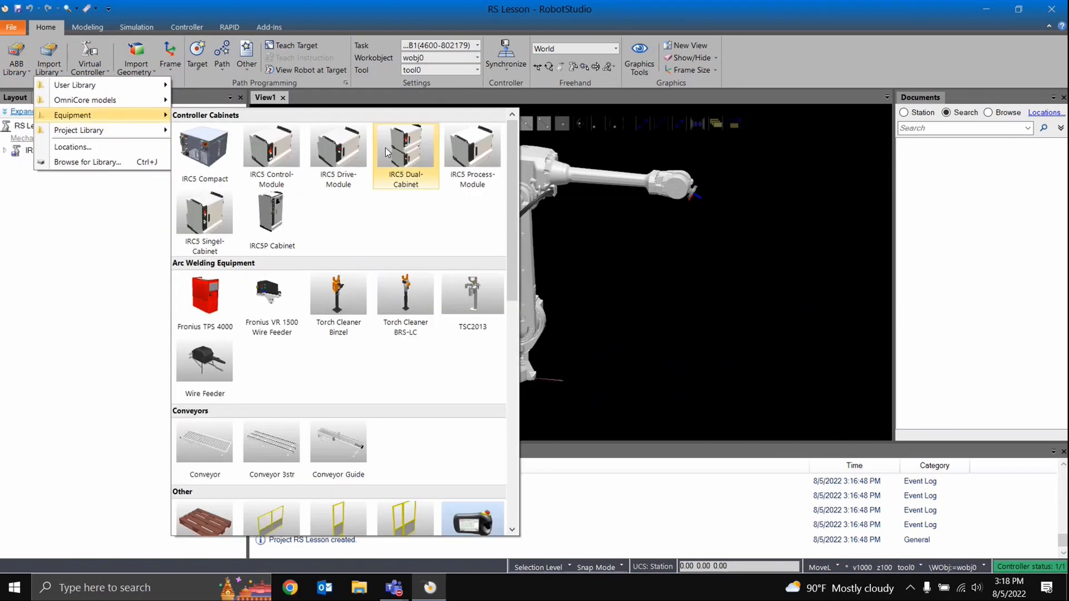
pyautogui.scroll(-1, 359, 177)
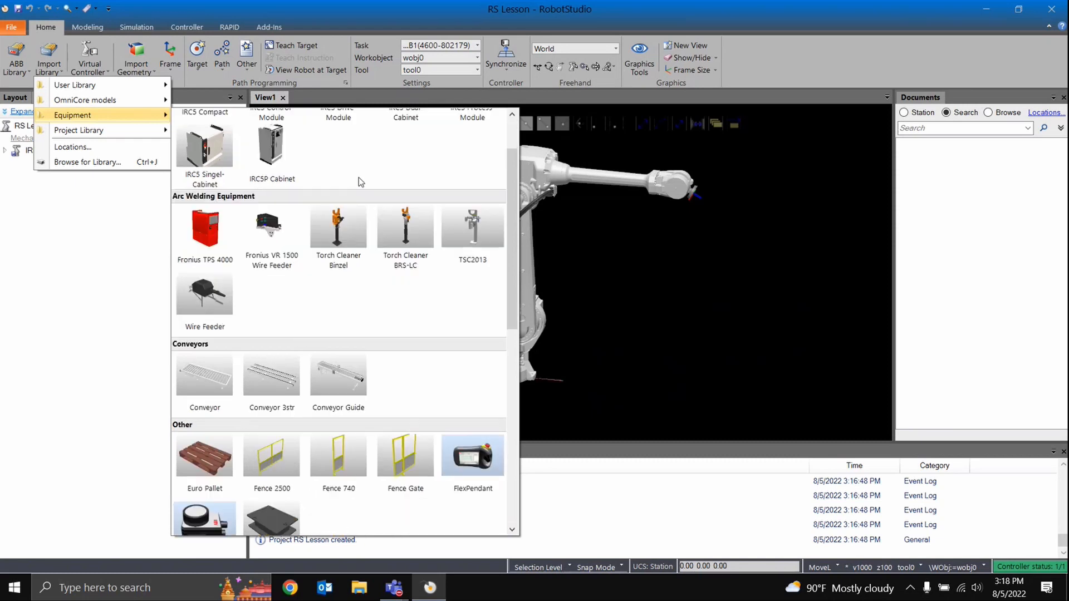
pyautogui.scroll(-5, 334, 245)
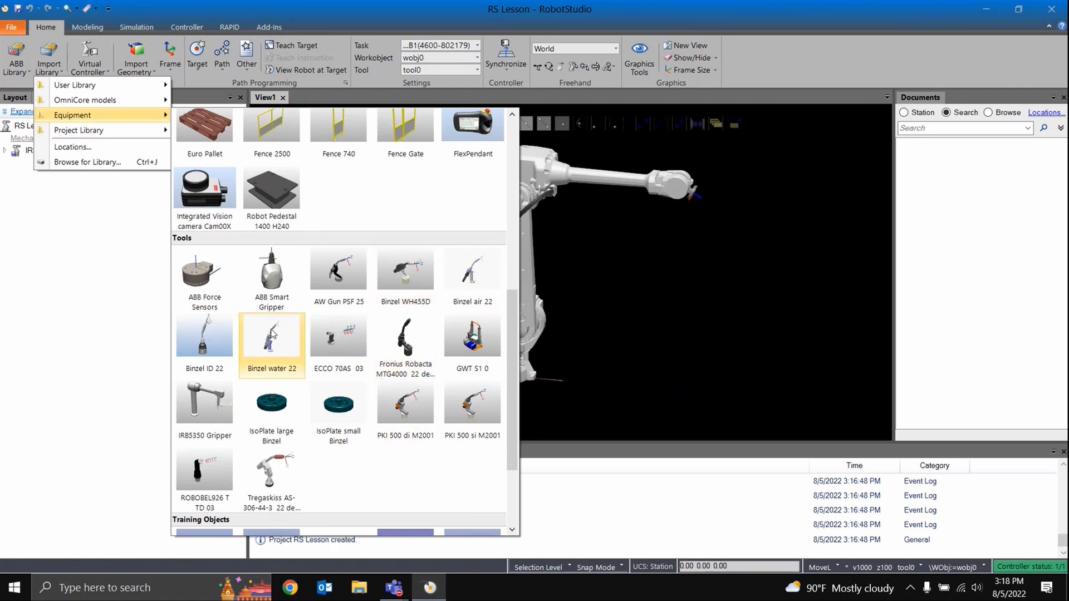
pyautogui.scroll(-1, 217, 356)
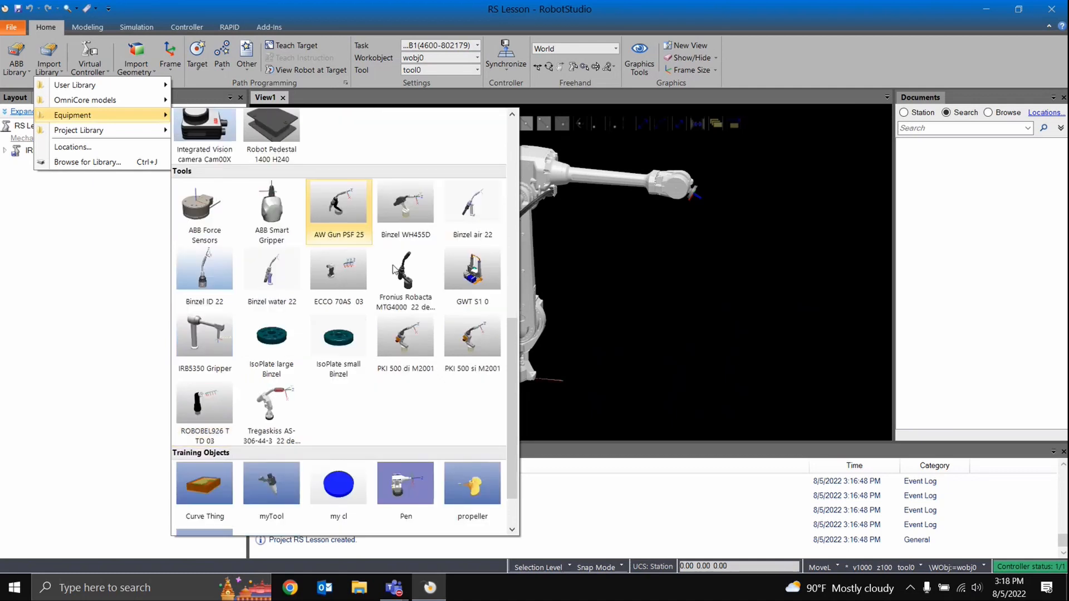
pyautogui.click(269, 410)
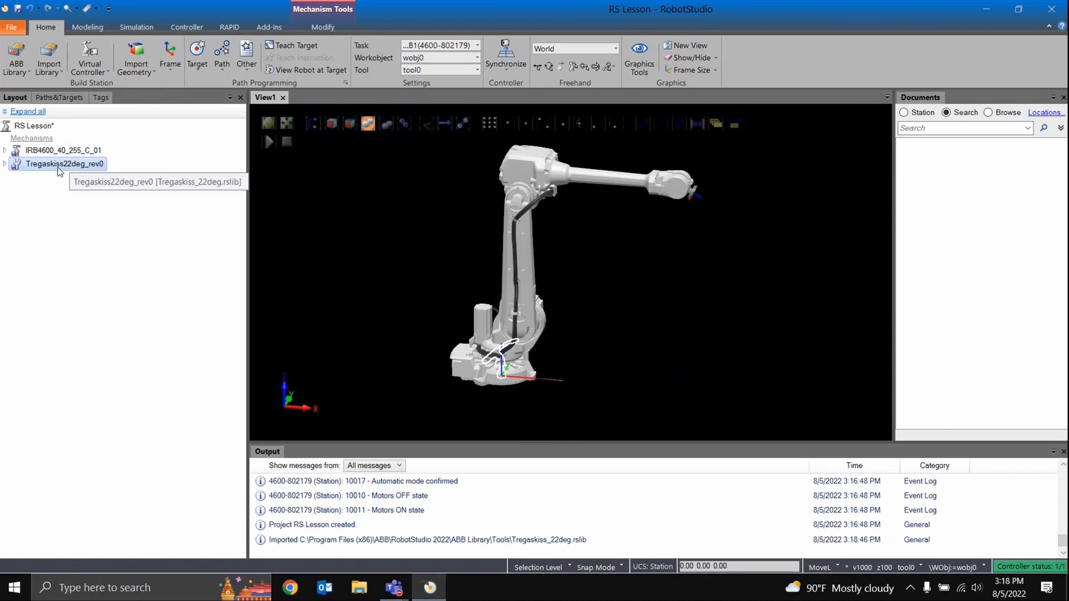
# Step: Attach the Tregaskiss tool to the IRB4600_40_255_C_01 robot and update the tool's position
pyautogui.moveTo(60, 171); pyautogui.dragTo(53, 151)
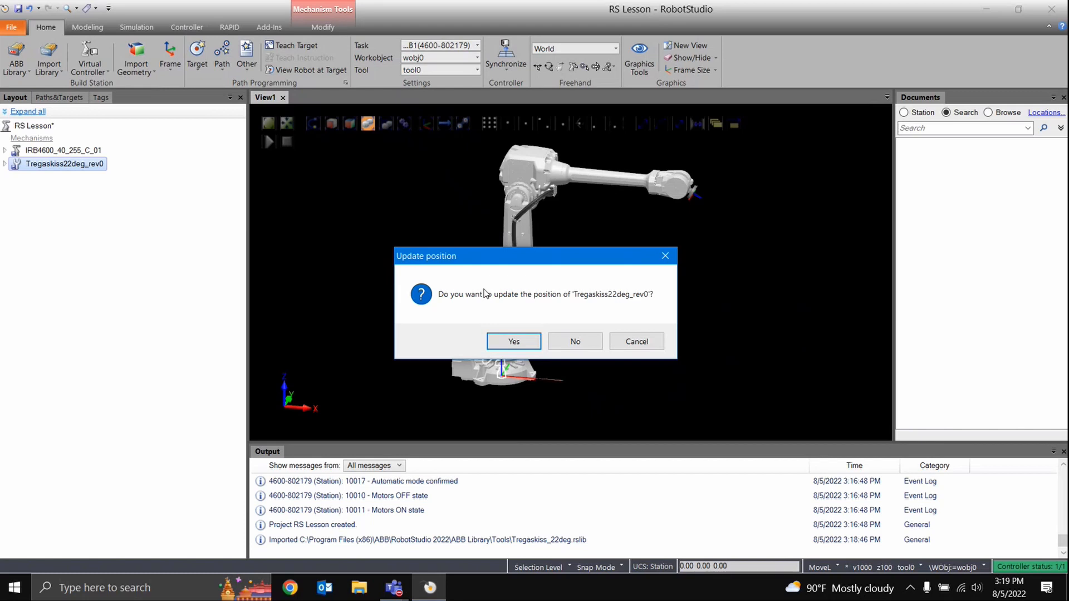
pyautogui.click(514, 341)
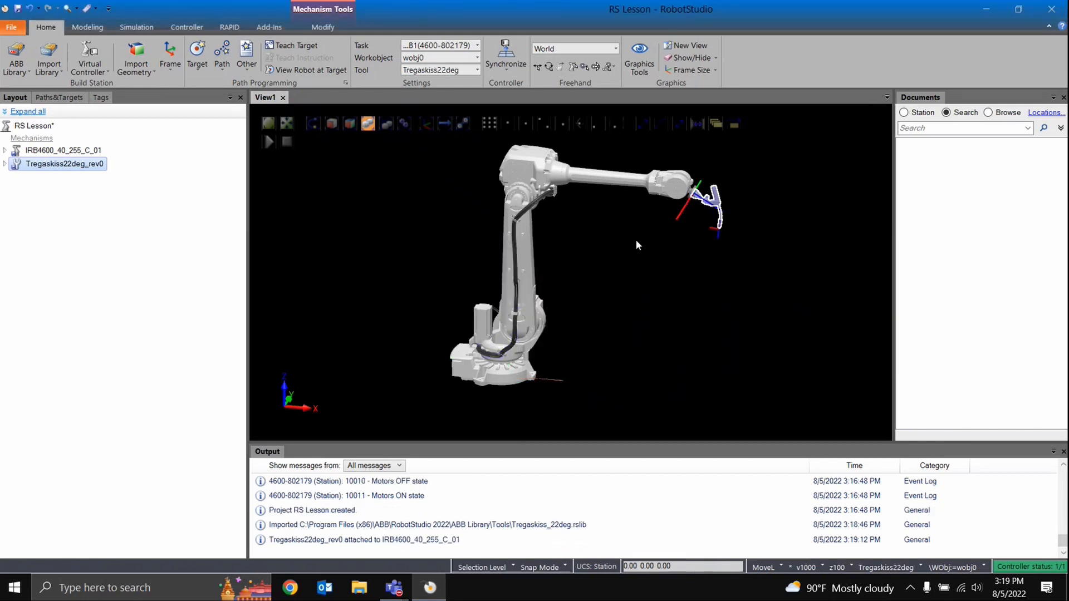
pyautogui.scroll(5, 636, 239)
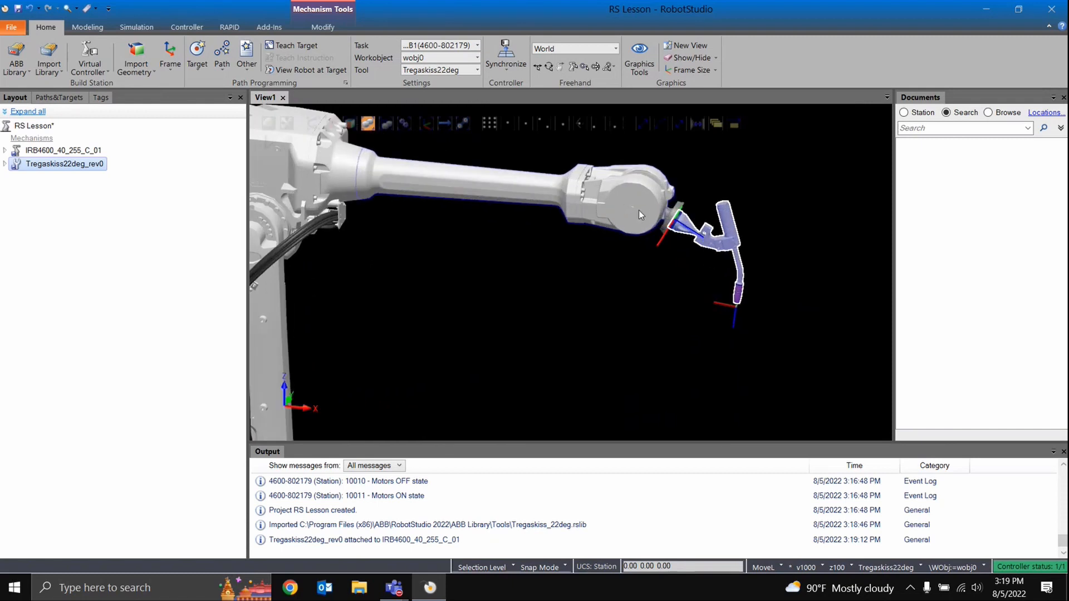
# Step: Detach the Tregaskiss tool from the robot and restore its original position
pyautogui.rightClick(83, 165)
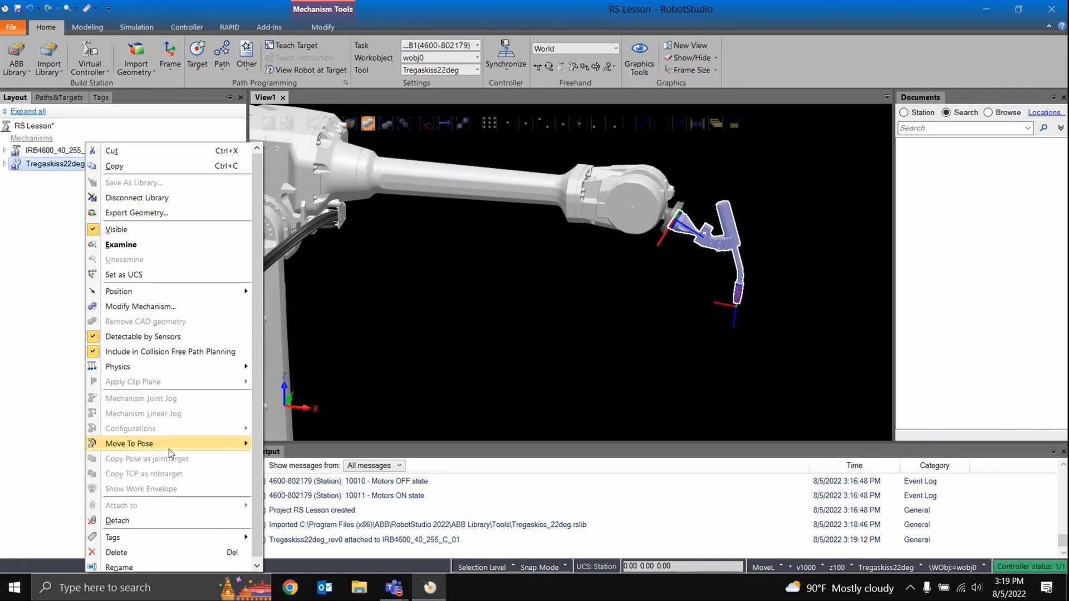
pyautogui.click(181, 521)
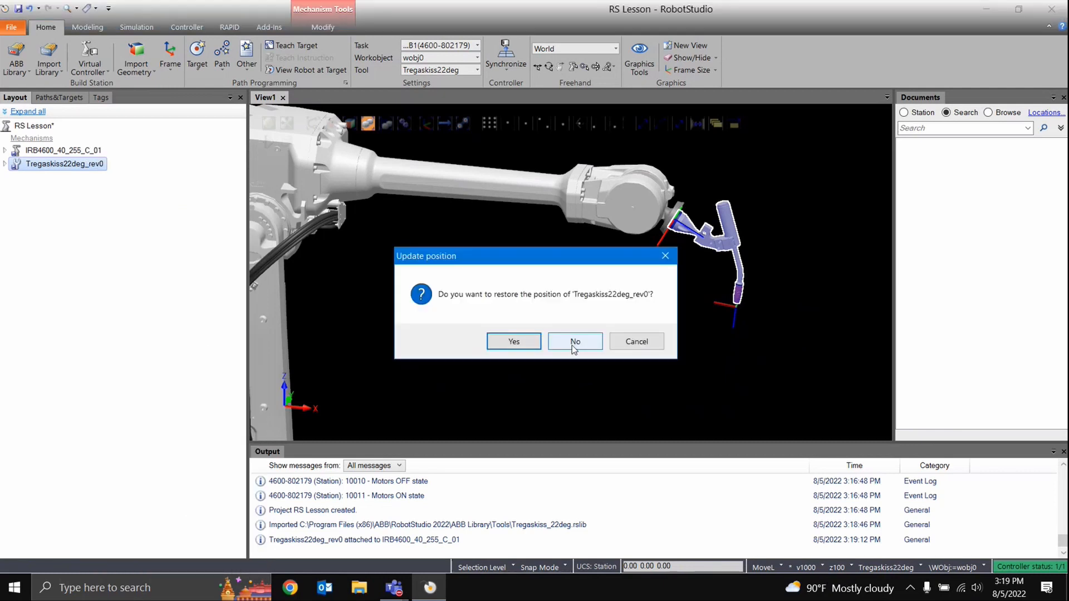
pyautogui.click(512, 341)
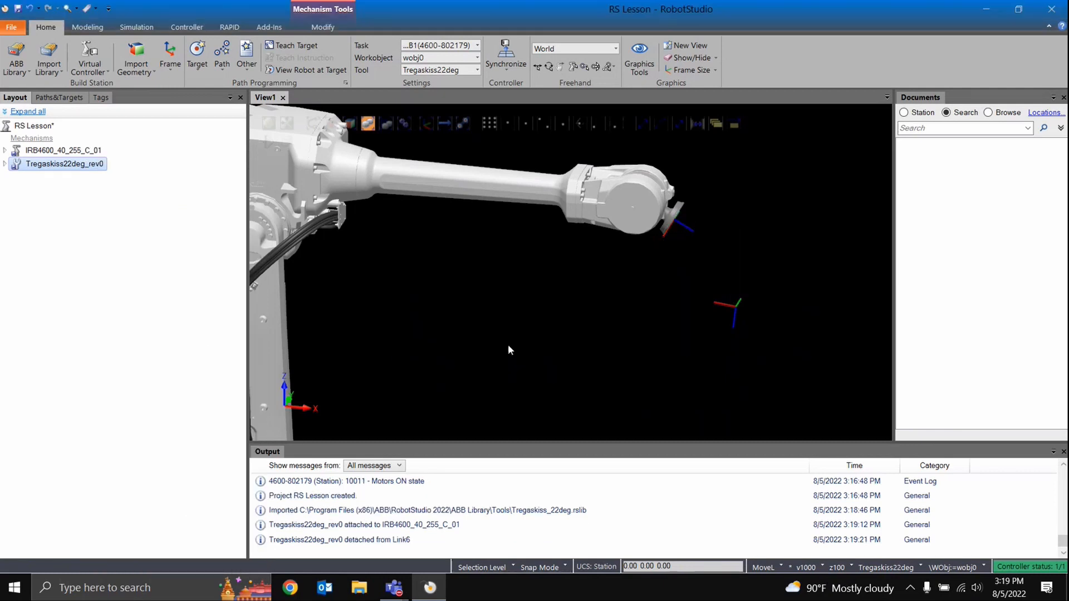
# Step: Attach the detached Tregaskiss tool to IRB4600_40_255_C_01 (T_ROB1) and let its position update
pyautogui.rightClick(67, 173)
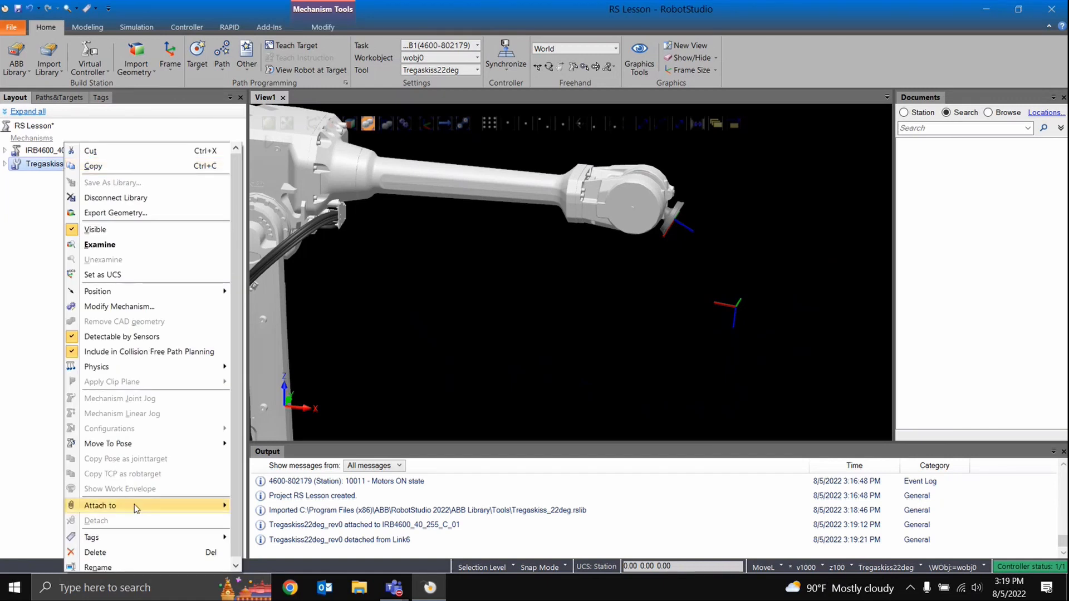
pyautogui.moveTo(136, 508)
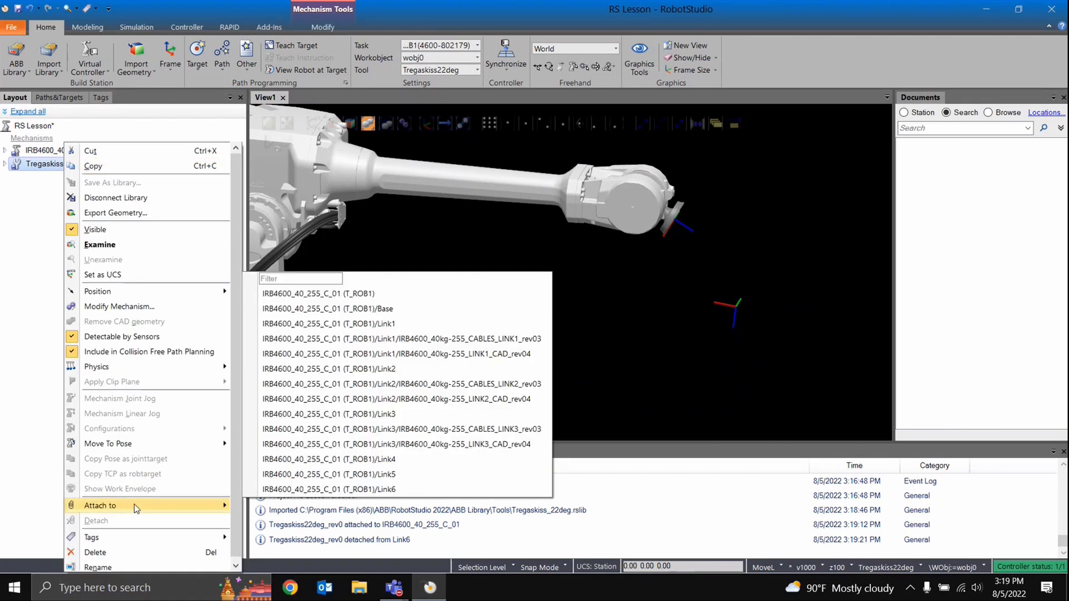
pyautogui.click(383, 296)
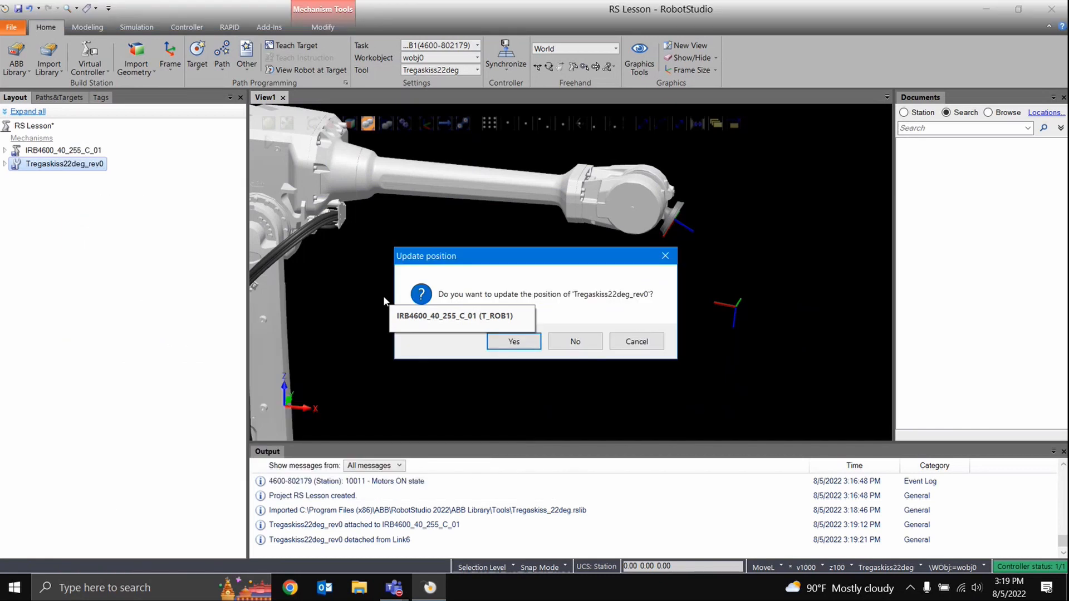
pyautogui.click(526, 342)
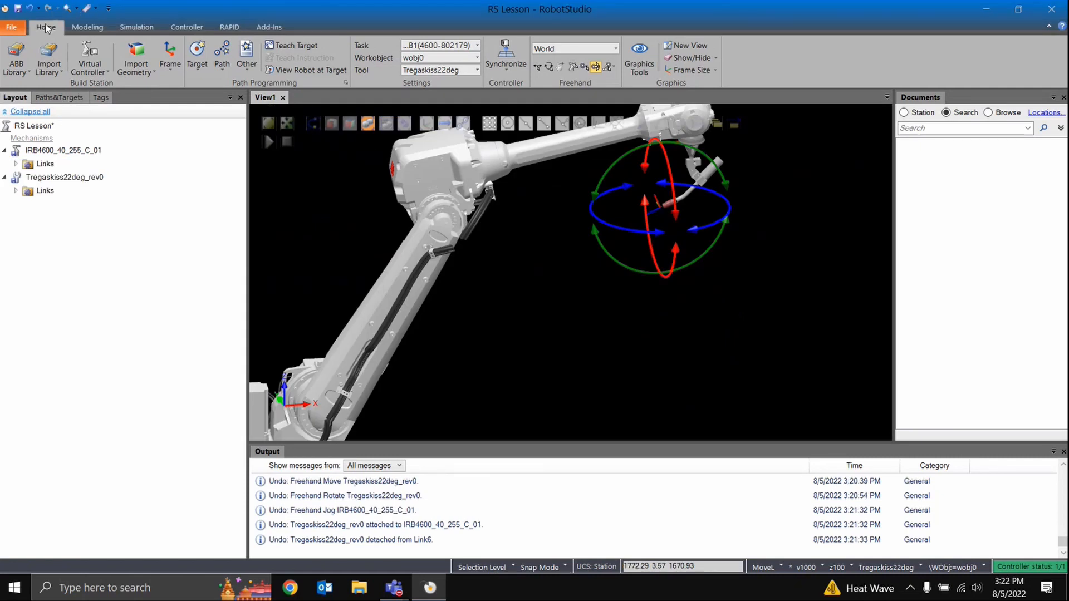
pyautogui.click(89, 27)
pyautogui.click(137, 27)
pyautogui.click(187, 27)
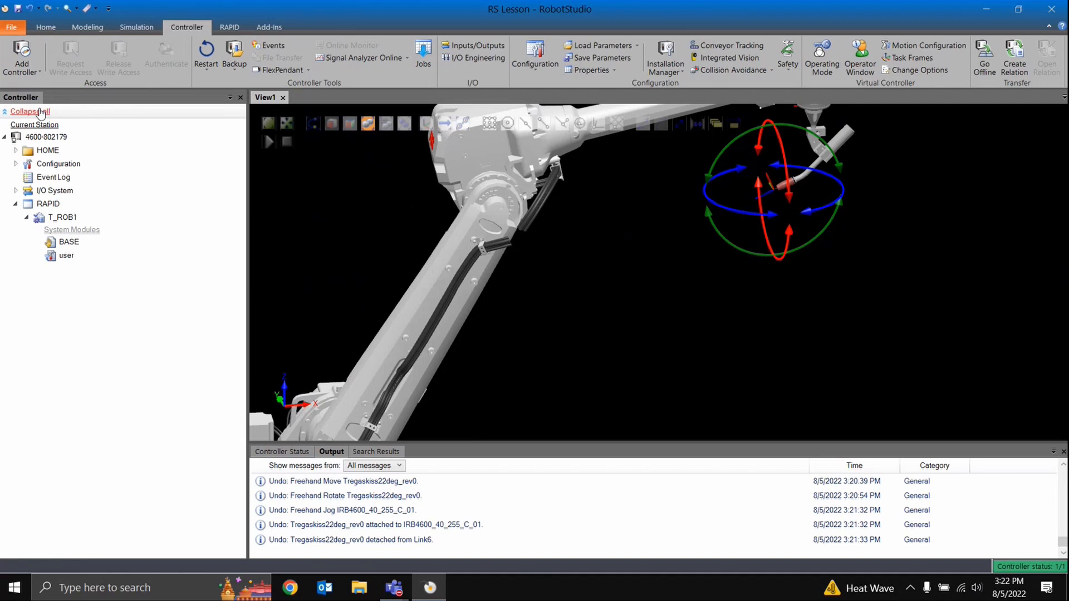
pyautogui.click(46, 27)
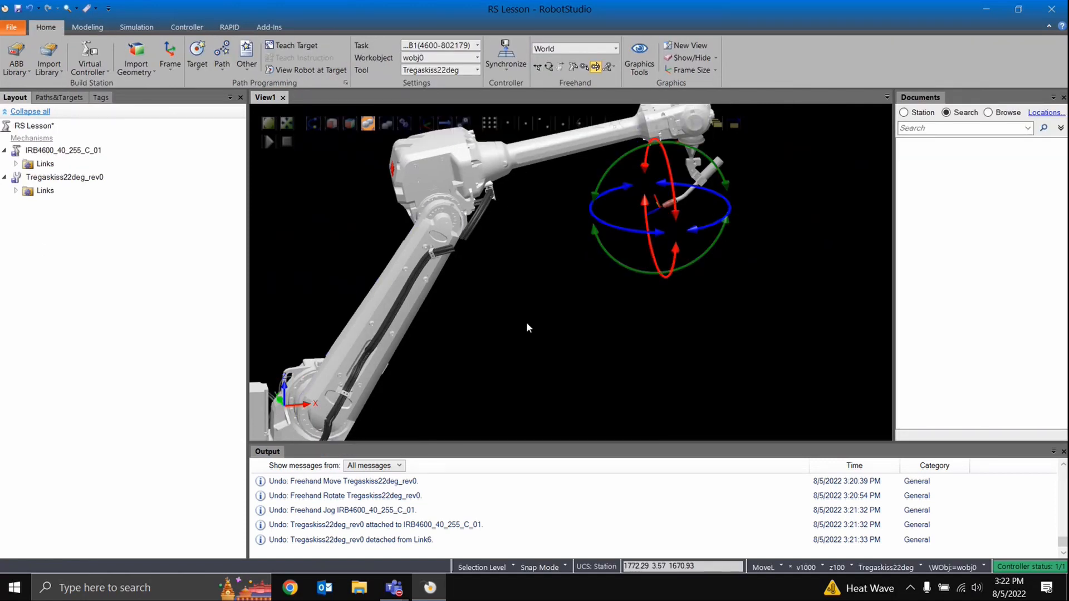
# Step: Create a solid box with its corner at the world origin and a length of 100 mm
pyautogui.scroll(-3, 533, 251)
pyautogui.keyDown('ctrl'); pyautogui.moveTo(541, 250); pyautogui.dragTo(478, 248); pyautogui.keyUp('ctrl')
pyautogui.click(88, 27)
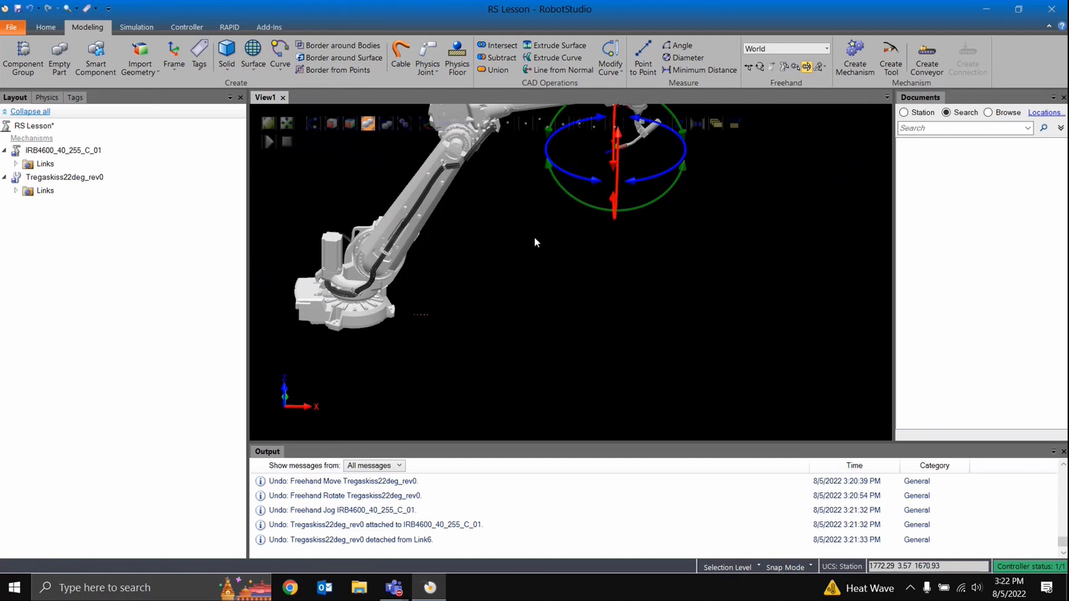
pyautogui.keyDown('ctrl'); pyautogui.keyDown('shift'); pyautogui.moveTo(534, 241); pyautogui.dragTo(538, 303); pyautogui.keyUp('shift'); pyautogui.keyUp('ctrl')
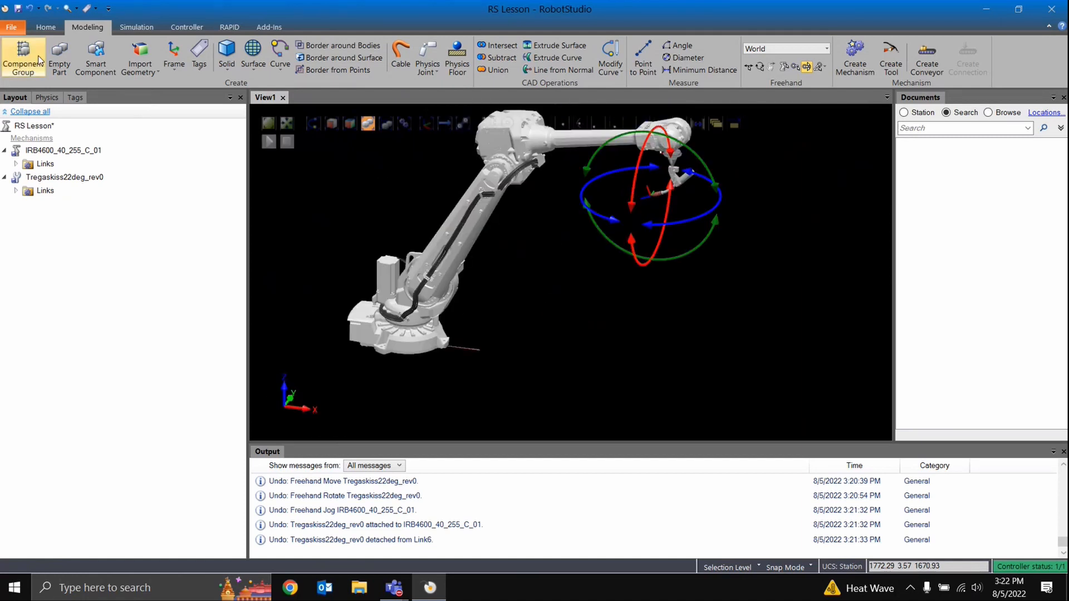
pyautogui.click(228, 56)
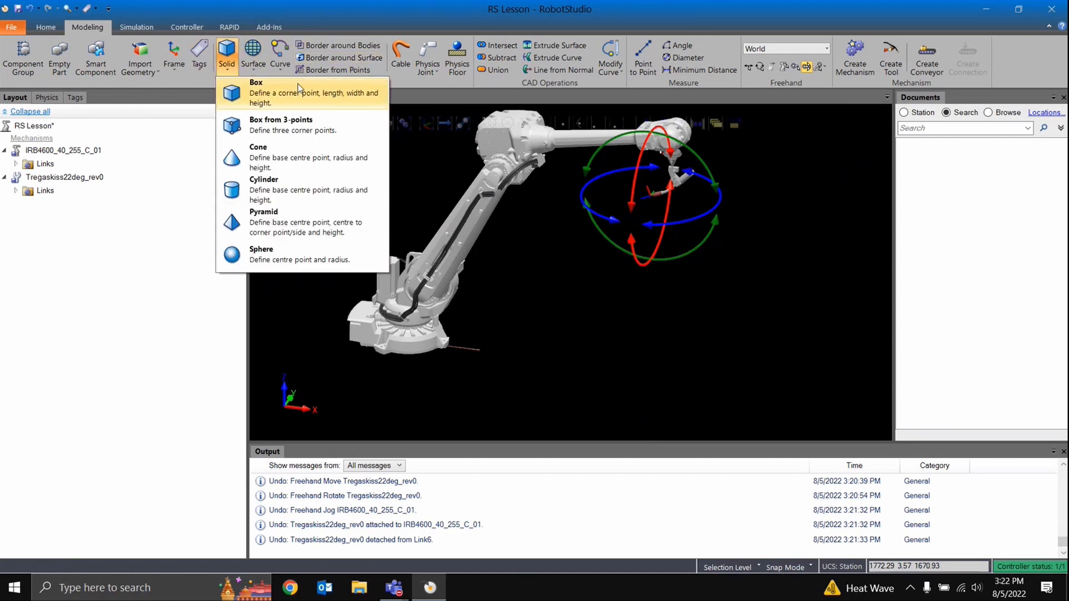
pyautogui.click(256, 88)
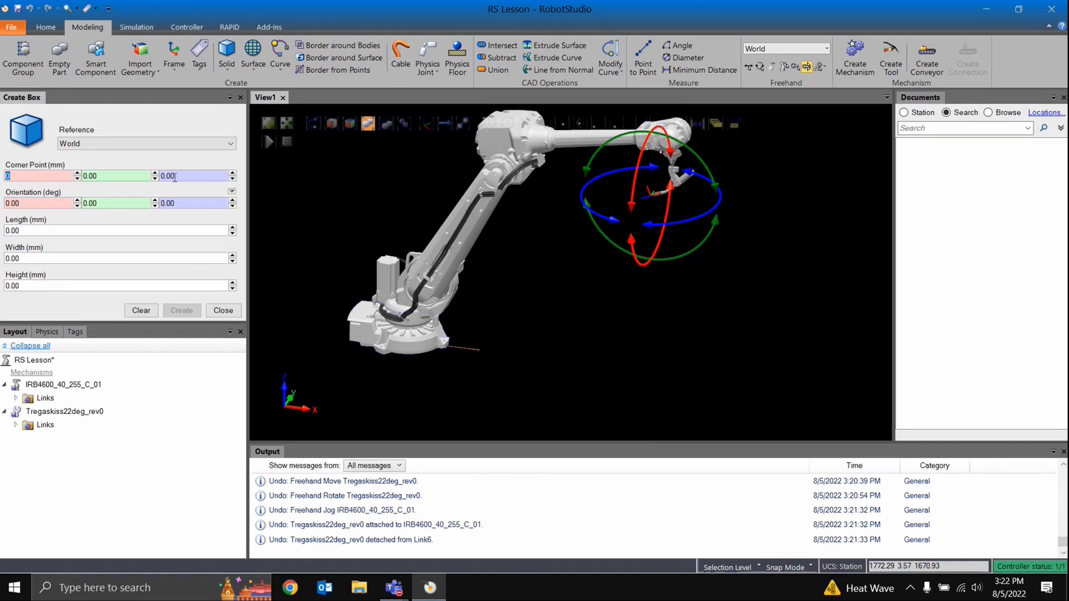
pyautogui.click(71, 230)
pyautogui.write('1000')
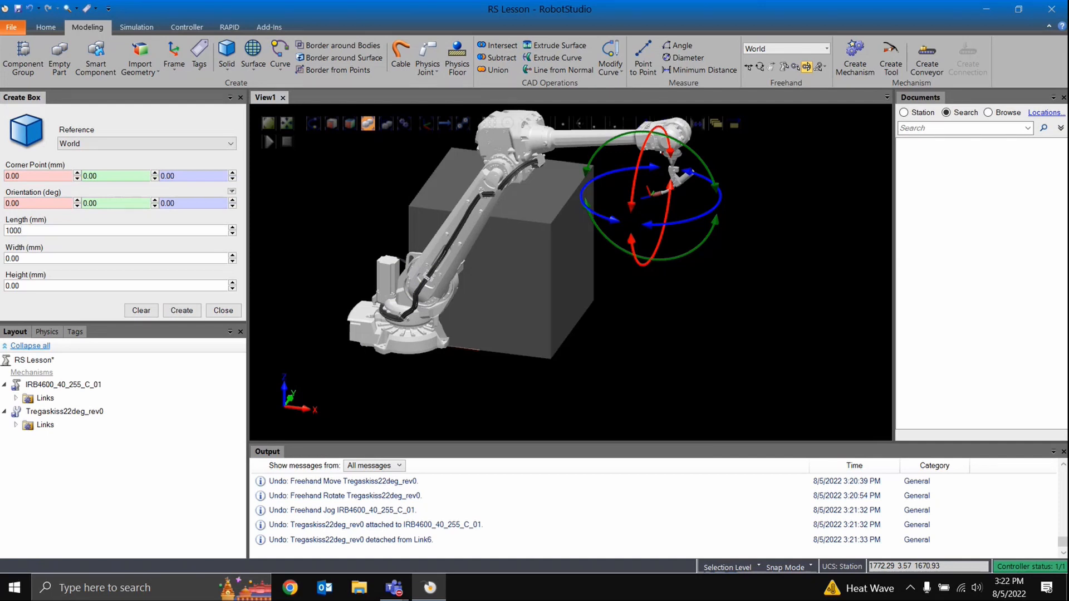
pyautogui.press('BackSpace')
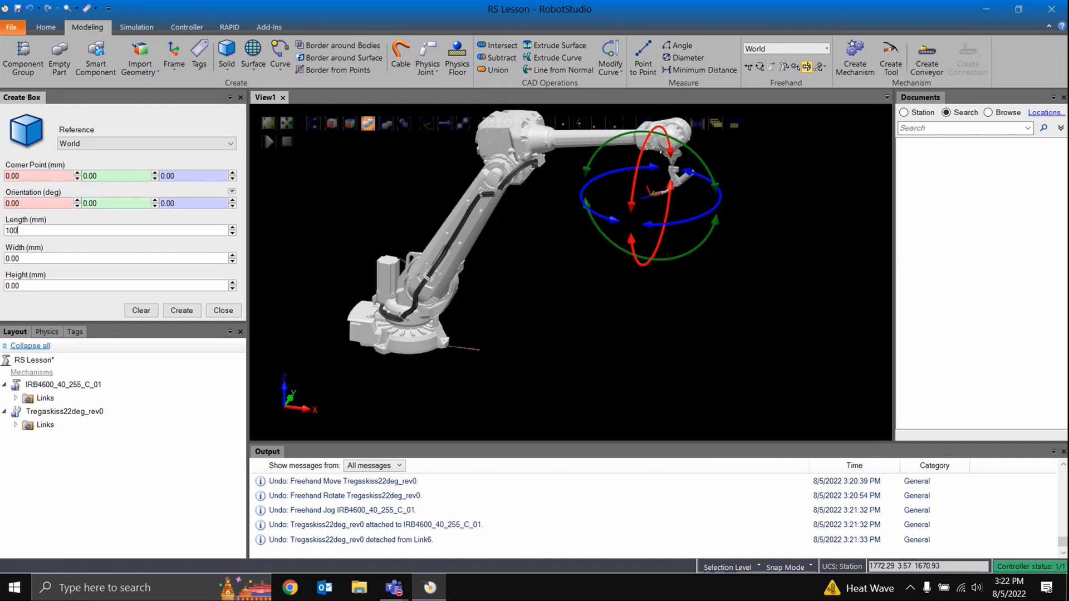
pyautogui.click(184, 312)
# Step: Move the box freehand along the X axis to a spot in front of the robot base, and end box creation
pyautogui.click(35, 450)
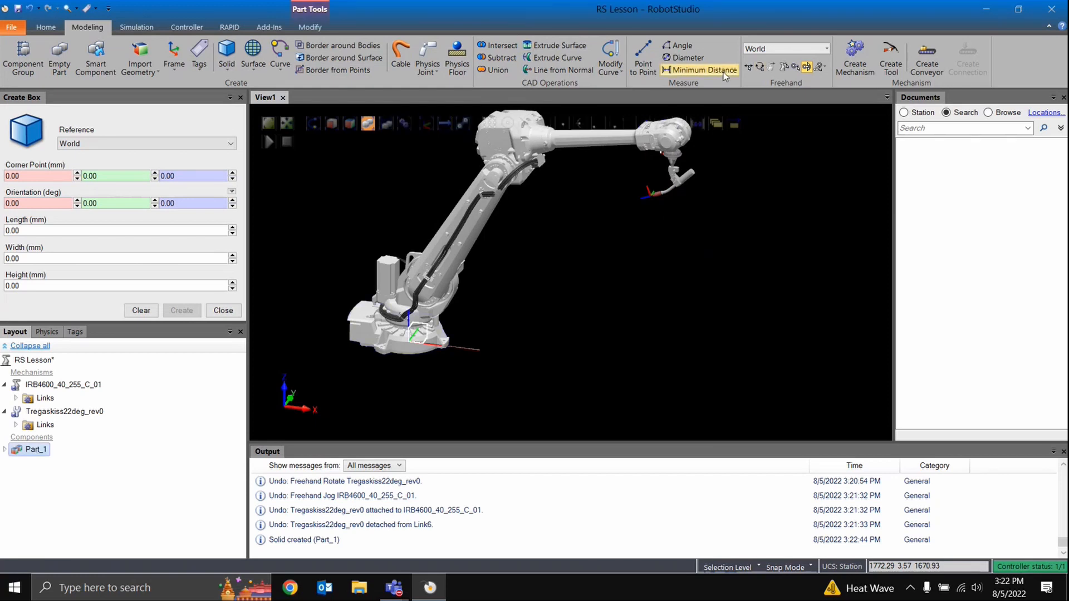
pyautogui.click(748, 68)
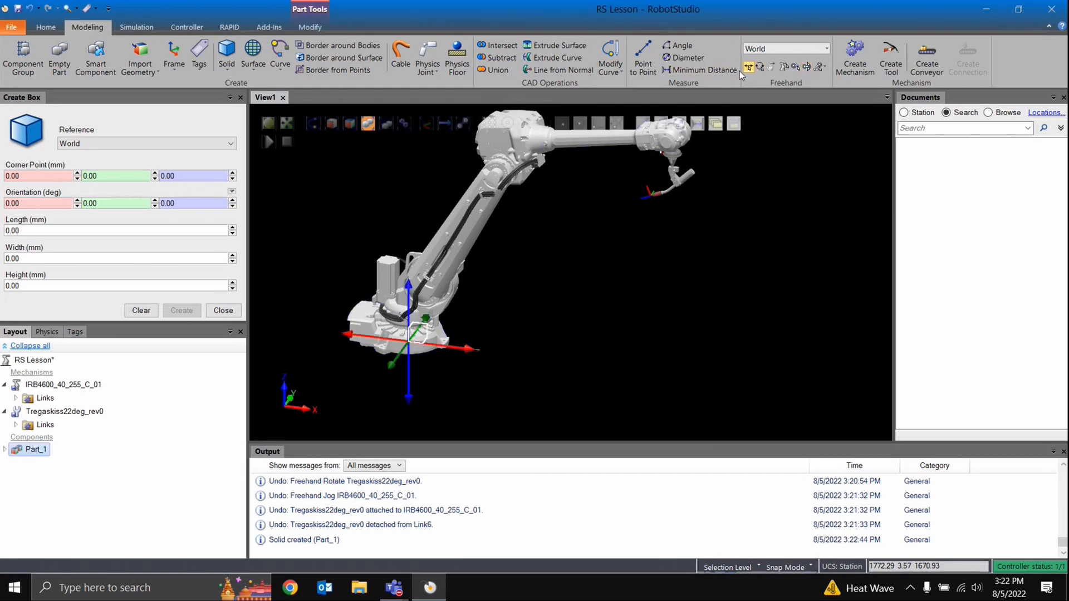
pyautogui.moveTo(465, 348); pyautogui.dragTo(651, 371)
pyautogui.click(746, 334)
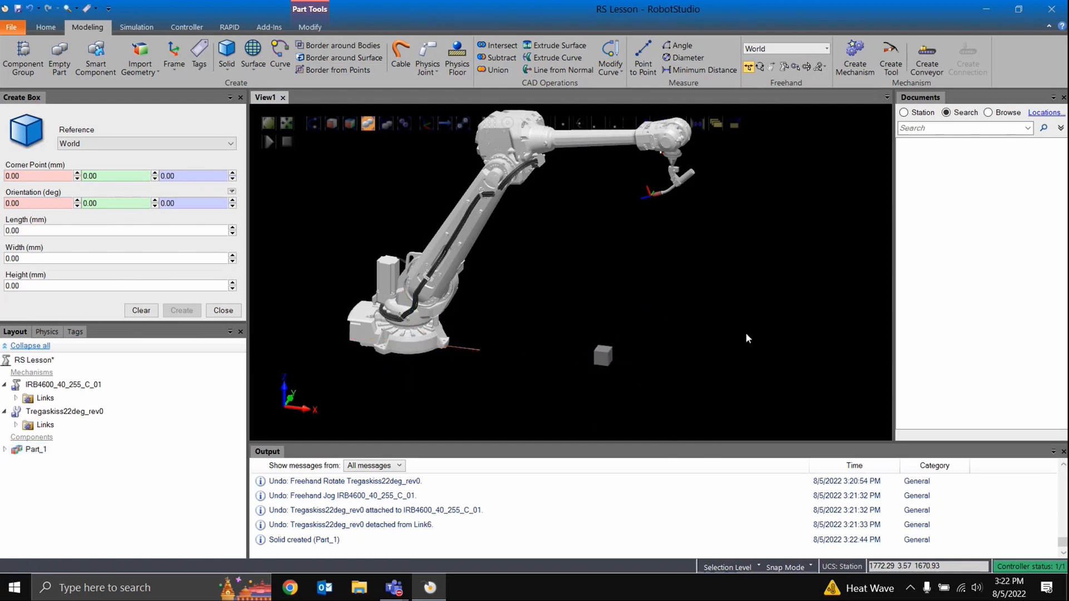
pyautogui.keyDown('ctrl'); pyautogui.keyDown('shift'); pyautogui.moveTo(746, 334); pyautogui.dragTo(730, 352); pyautogui.keyUp('shift'); pyautogui.keyUp('ctrl')
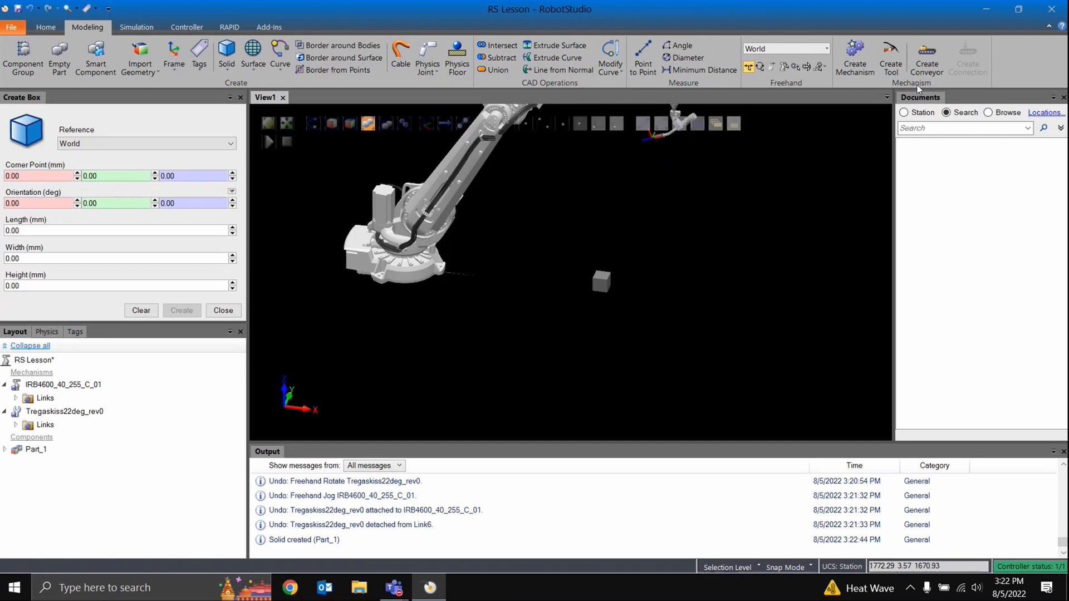
pyautogui.click(223, 311)
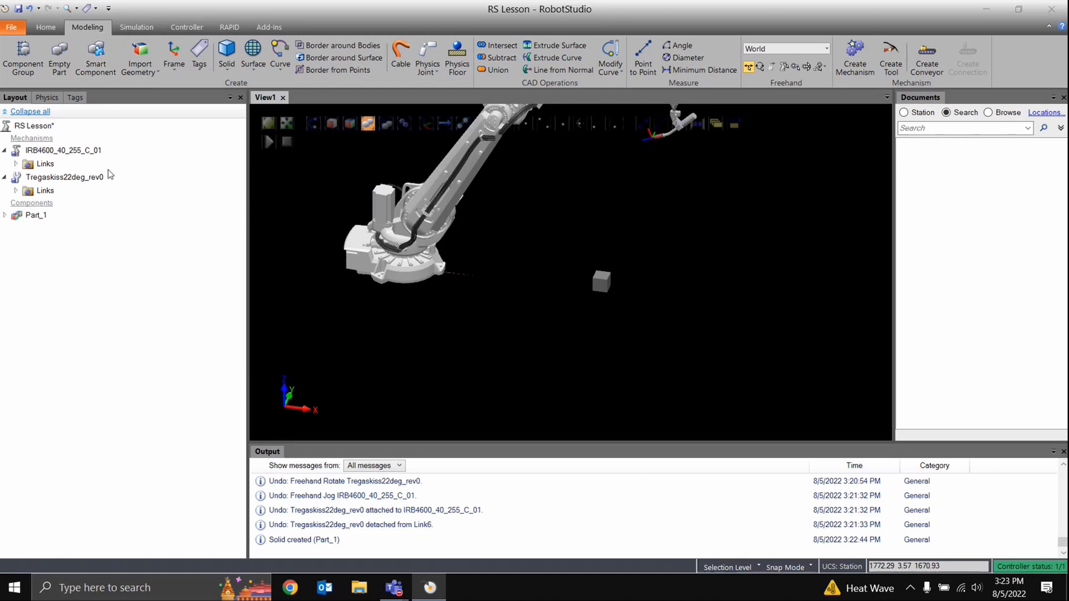
pyautogui.click(43, 25)
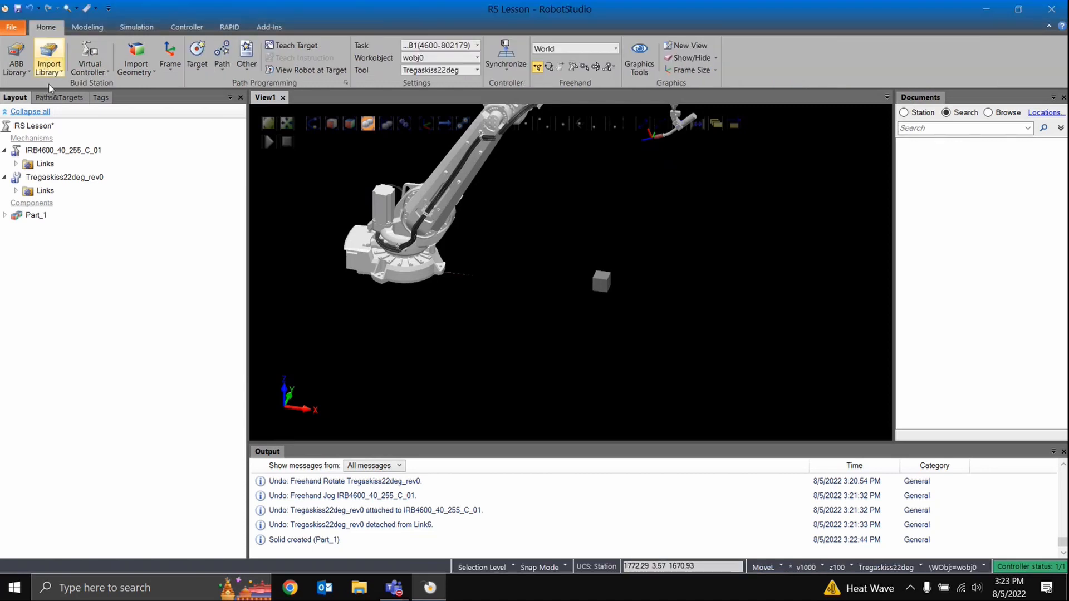
pyautogui.click(66, 99)
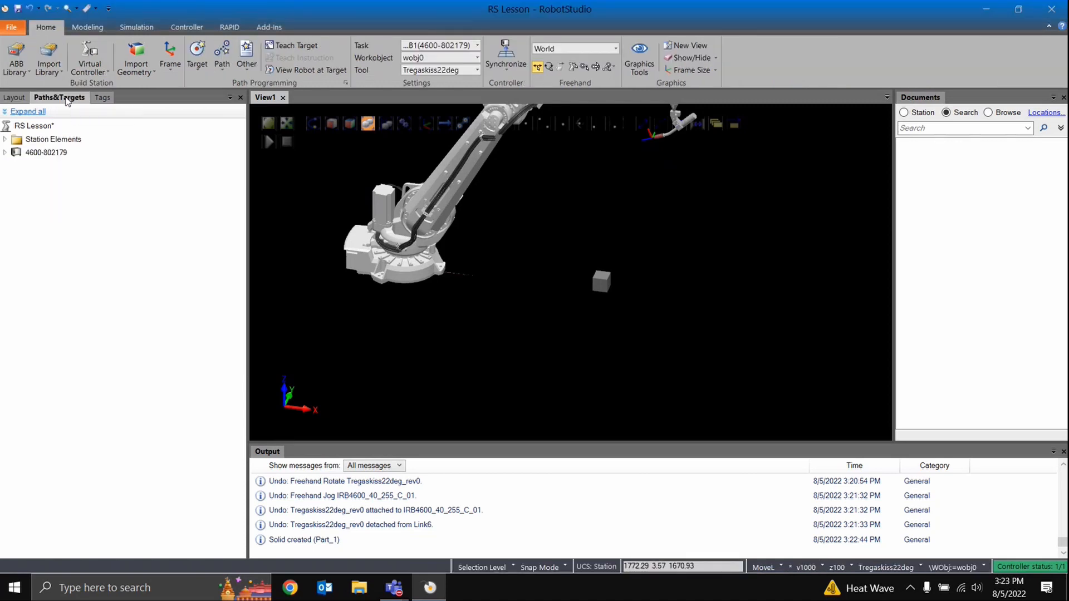
pyautogui.click(4, 152)
pyautogui.click(16, 165)
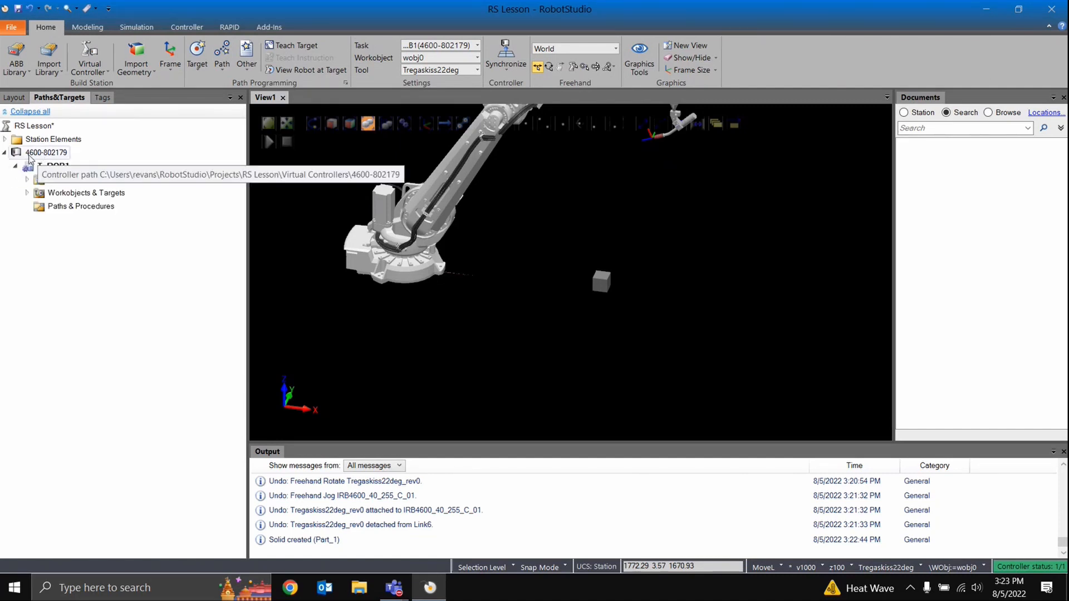
pyautogui.click(52, 166)
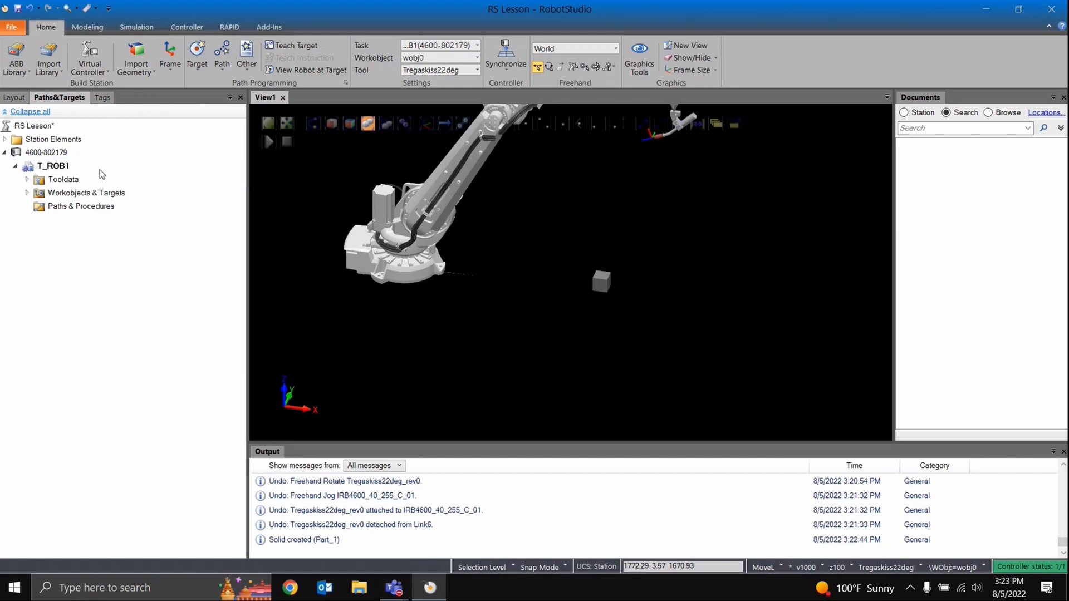
pyautogui.click(27, 179)
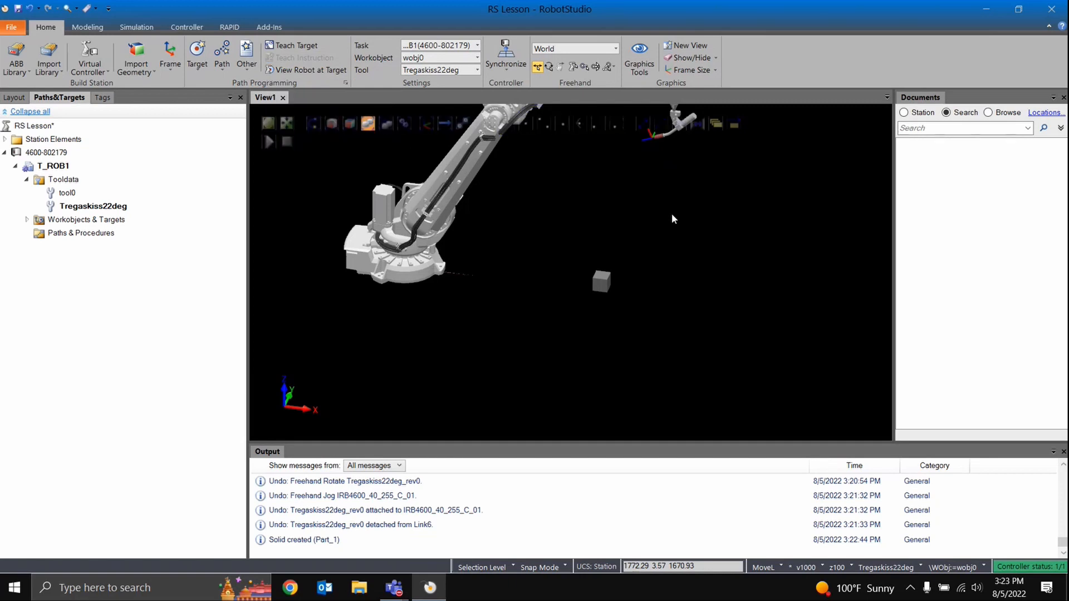
# Step: Examine the Tregaskiss22deg tool data frame at the tip of the welding torch
pyautogui.click(103, 209)
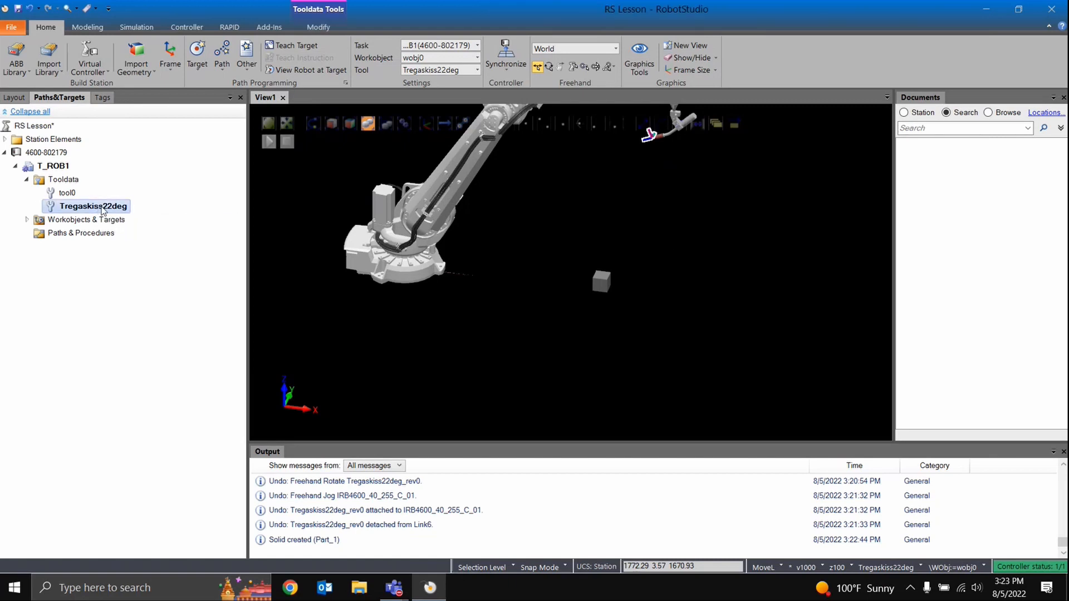
pyautogui.scroll(6, 691, 132)
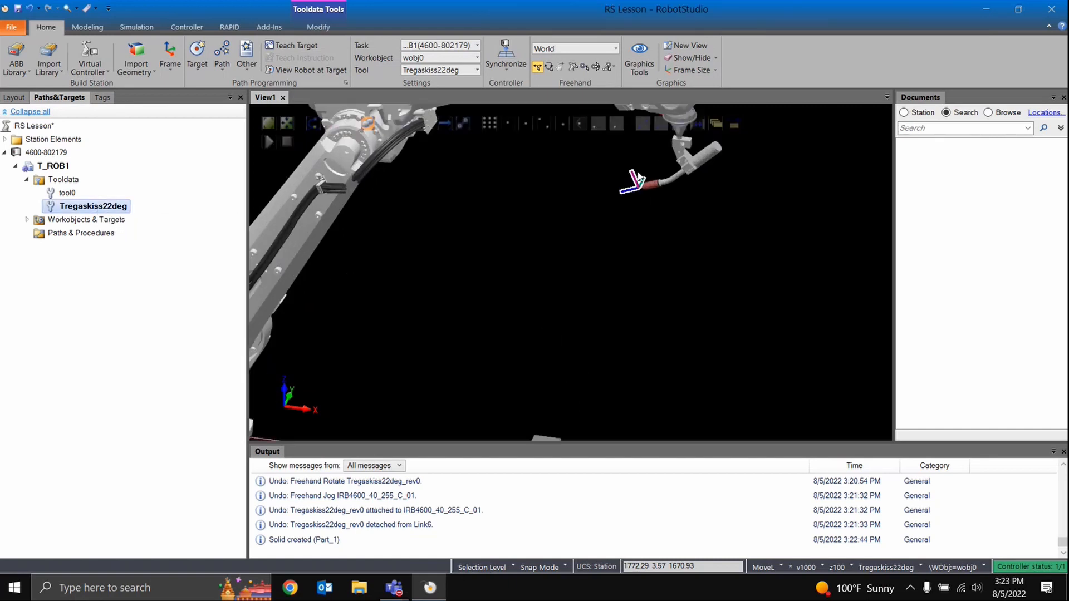
pyautogui.scroll(3, 638, 177)
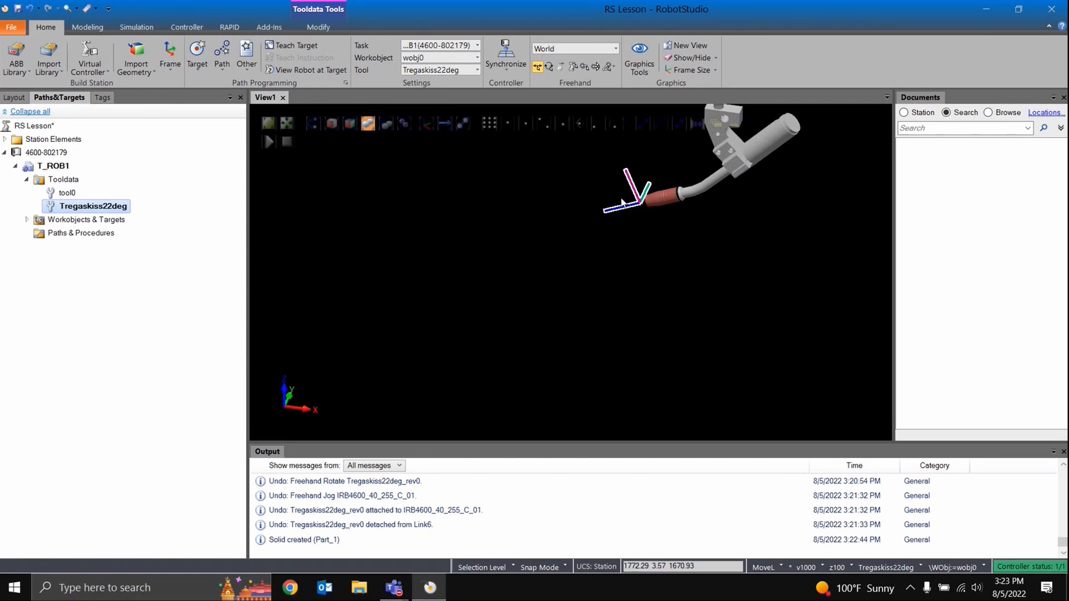
pyautogui.moveTo(832, 259); pyautogui.dragTo(701, 322, button='middle')
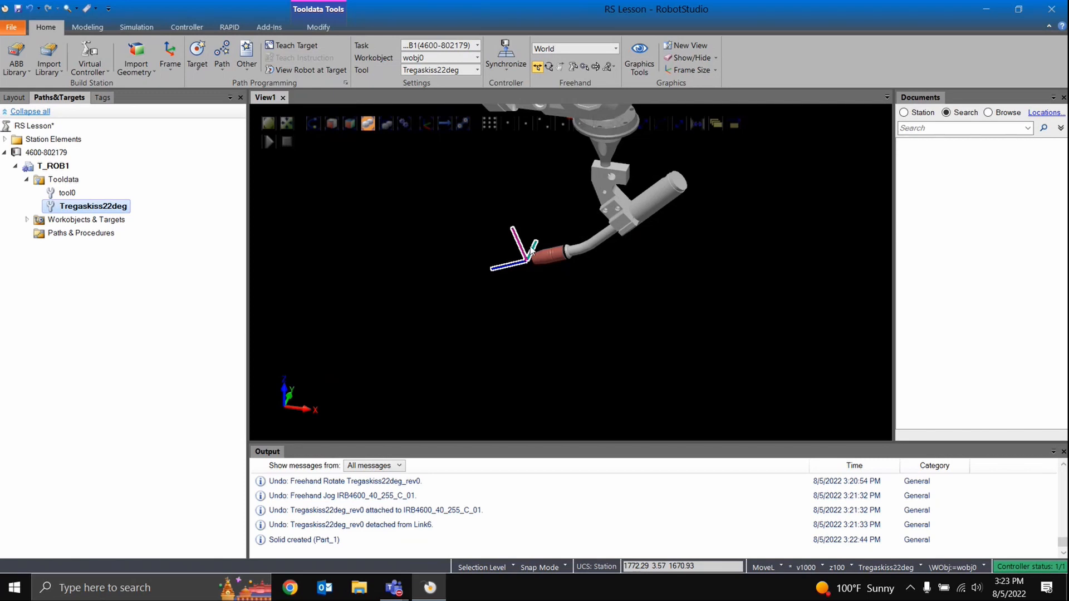
pyautogui.scroll(-5, 410, 322)
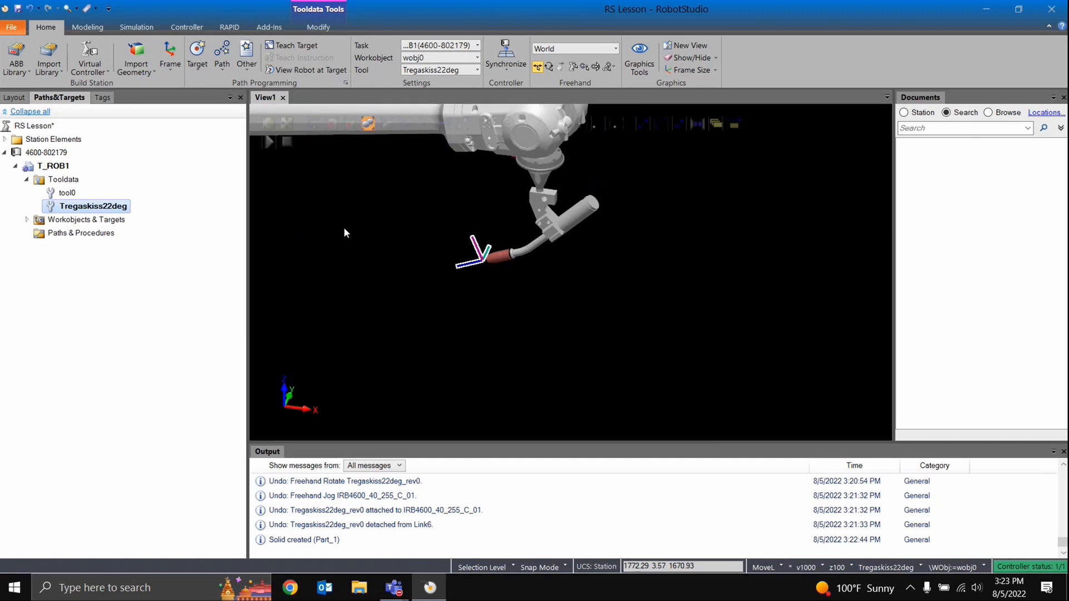
pyautogui.scroll(-1, 446, 210)
pyautogui.keyDown('ctrl'); pyautogui.moveTo(426, 278); pyautogui.dragTo(376, 310); pyautogui.keyUp('ctrl')
# Step: Create an empty path under T_ROB1's Paths & Procedures
pyautogui.rightClick(60, 232)
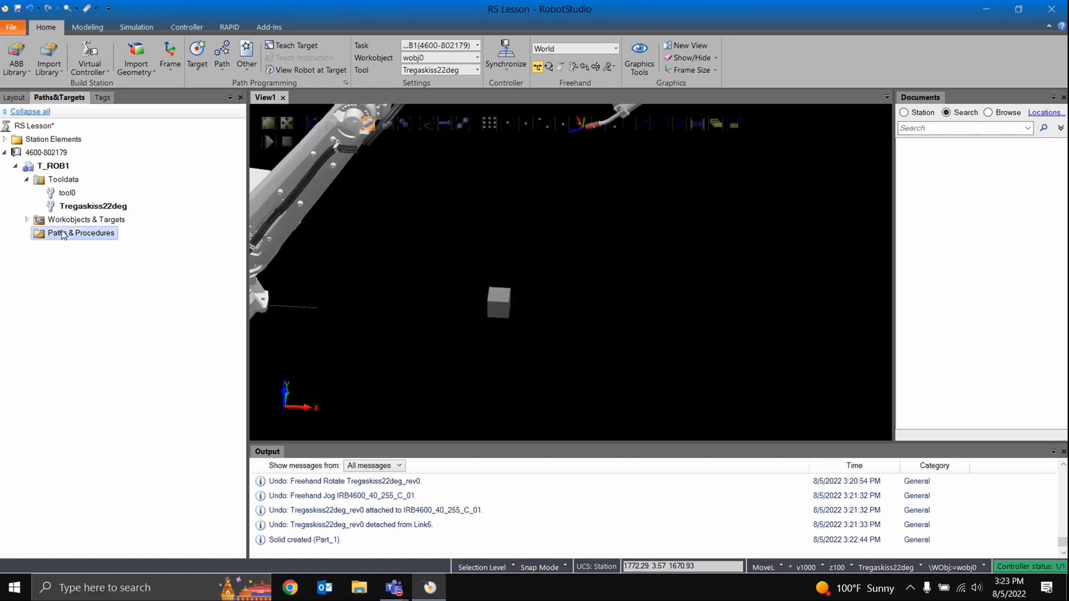
pyautogui.press('Escape')
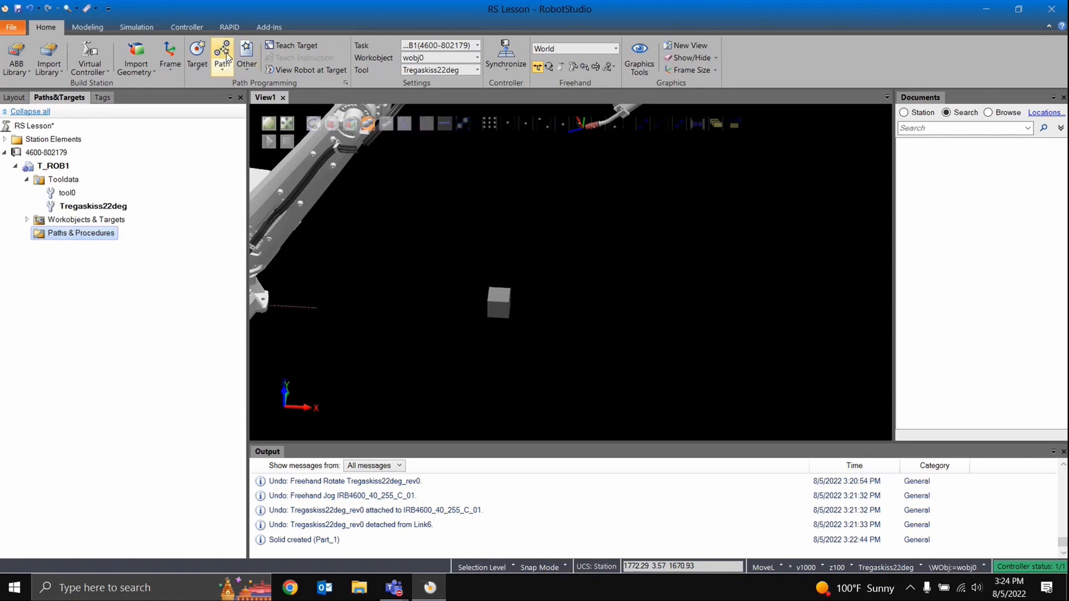
pyautogui.rightClick(67, 234)
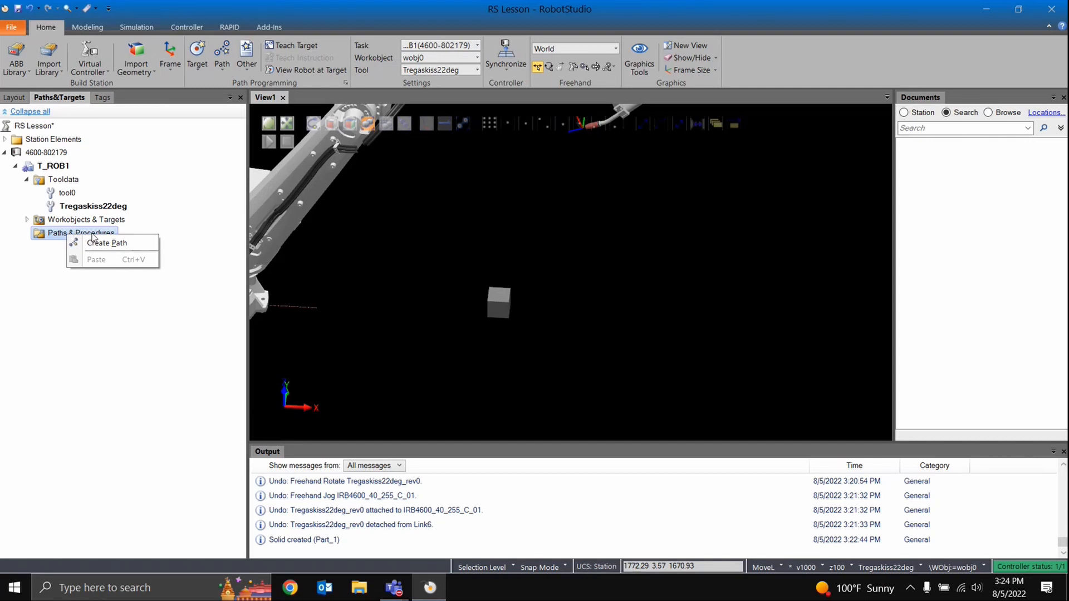
pyautogui.click(94, 243)
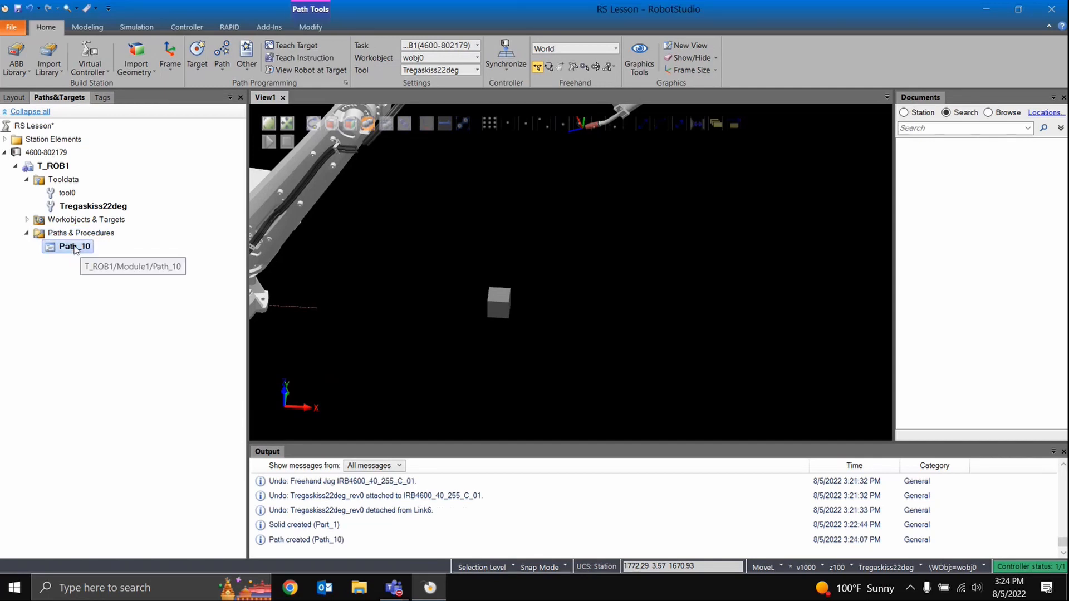
pyautogui.rightClick(78, 248)
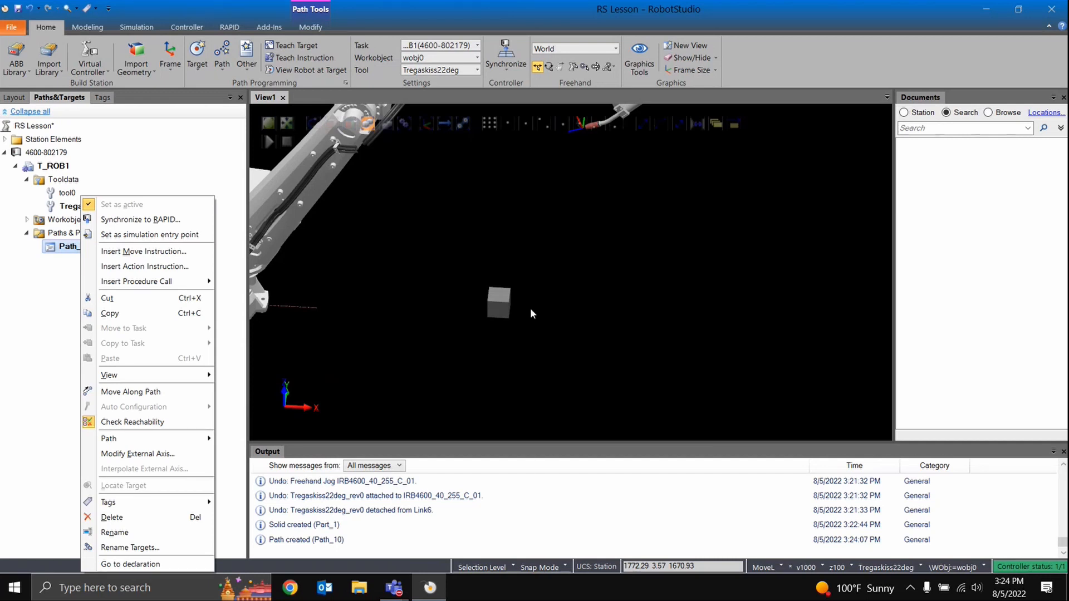
pyautogui.click(491, 303)
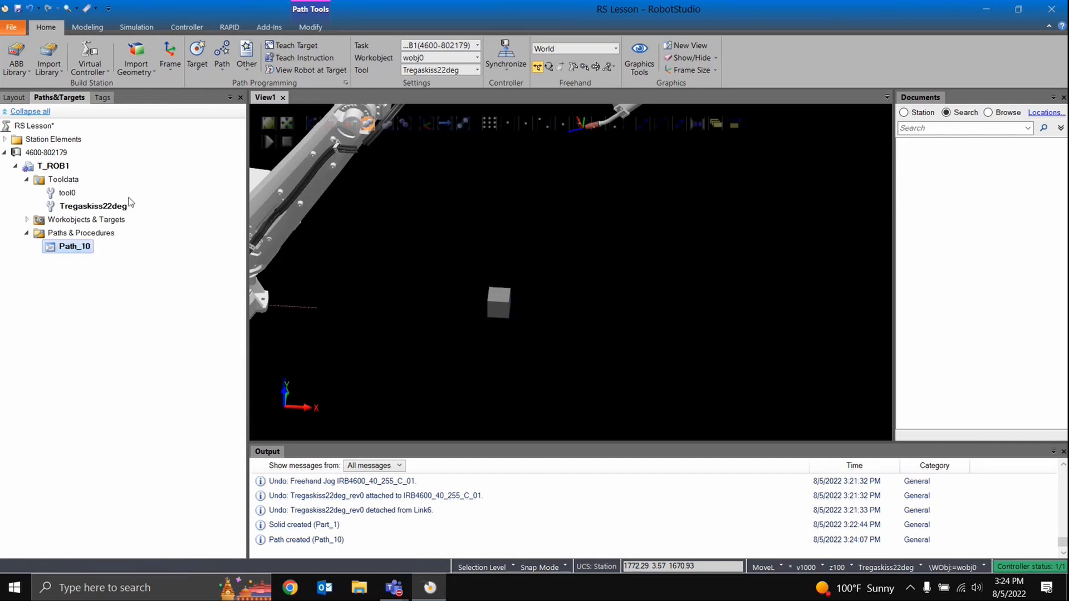
pyautogui.rightClick(77, 251)
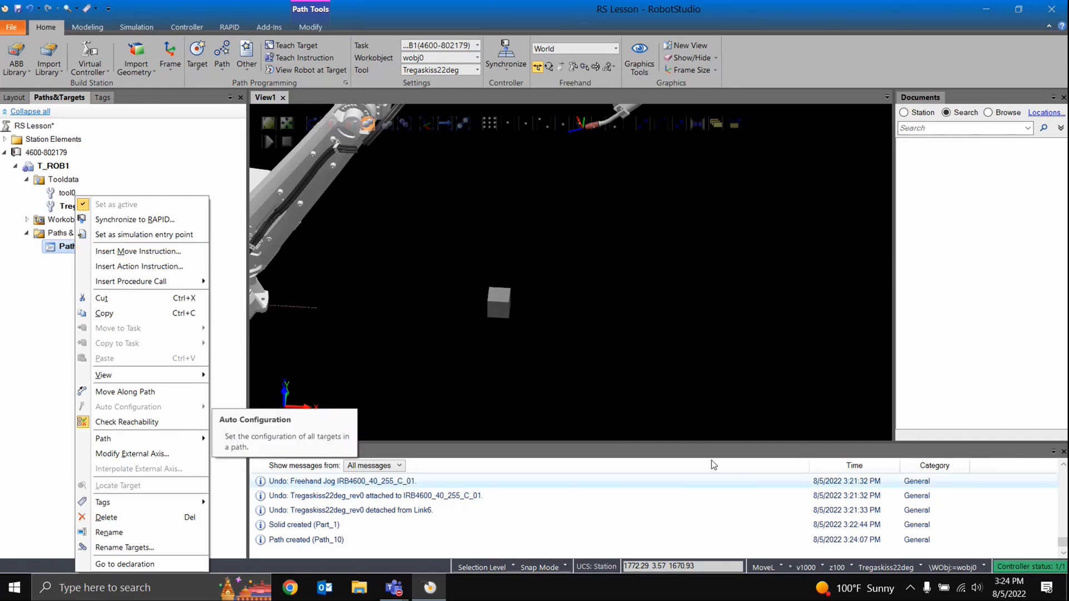
pyautogui.click(787, 404)
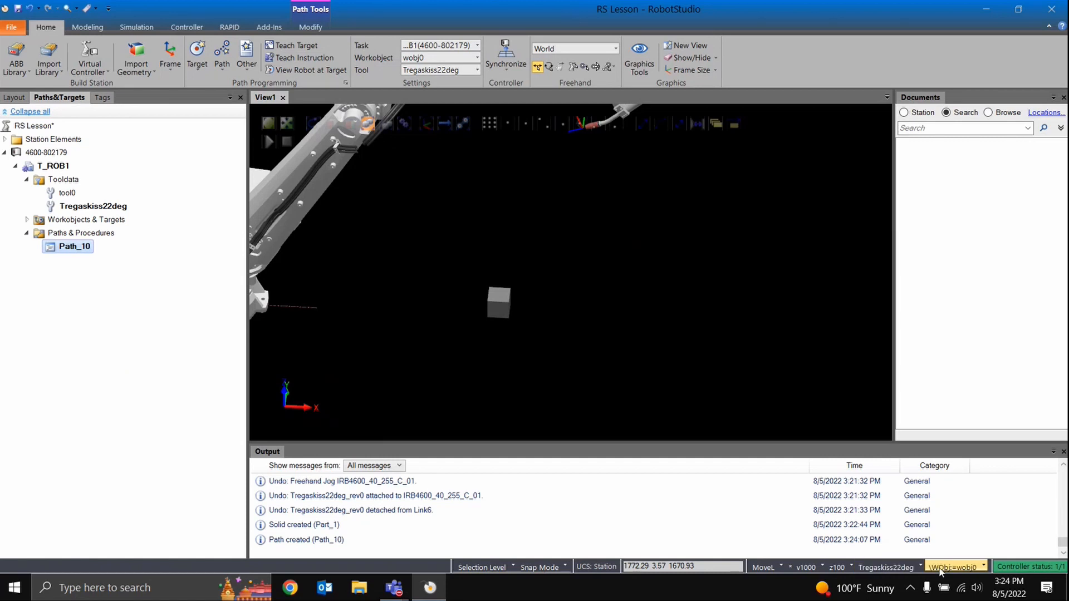
# Step: Insert a MoveAbsJ instruction with the default wobj0 into Path_10 and modify its position to the robot's current pose
pyautogui.click(781, 570)
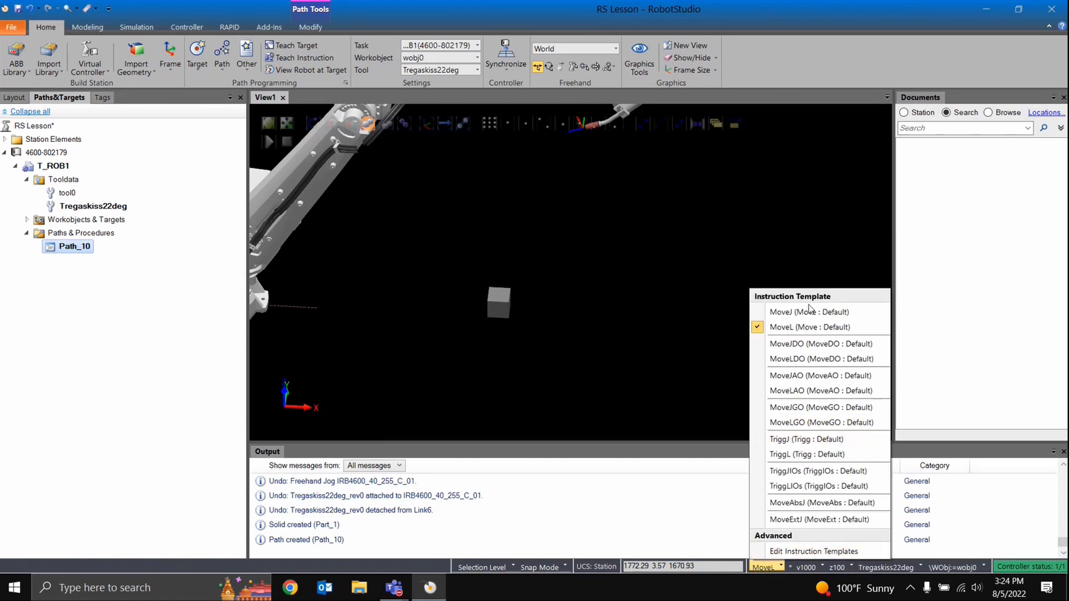
pyautogui.click(825, 503)
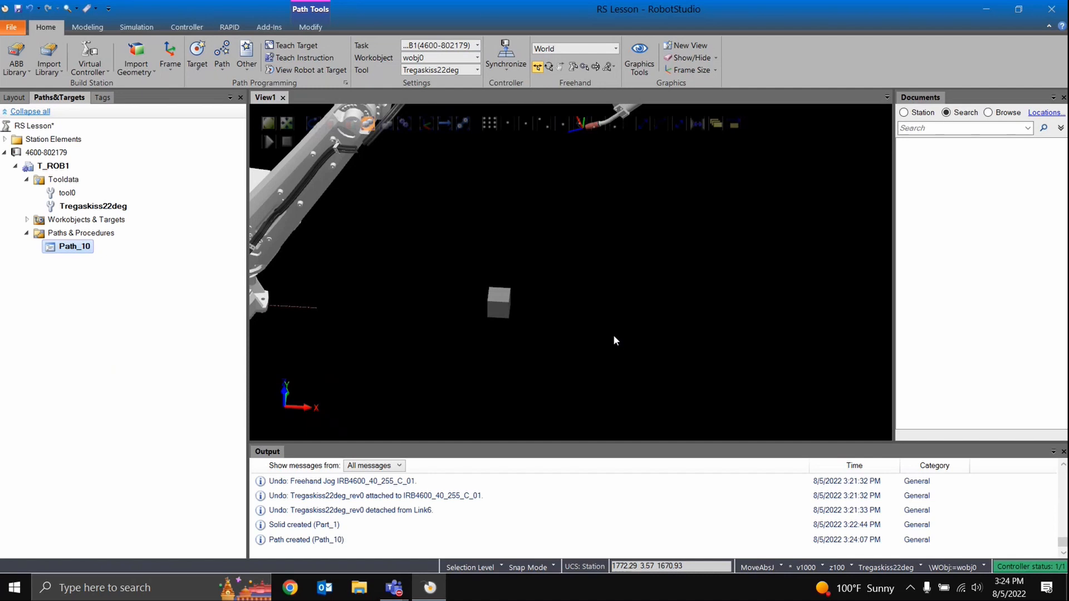
pyautogui.scroll(-3, 562, 317)
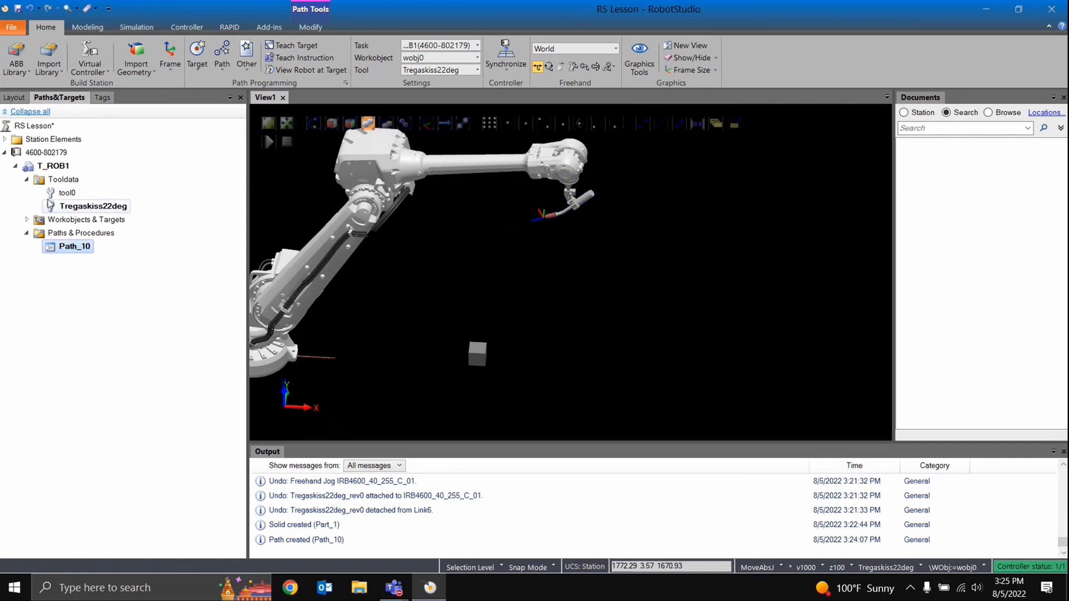
pyautogui.rightClick(59, 248)
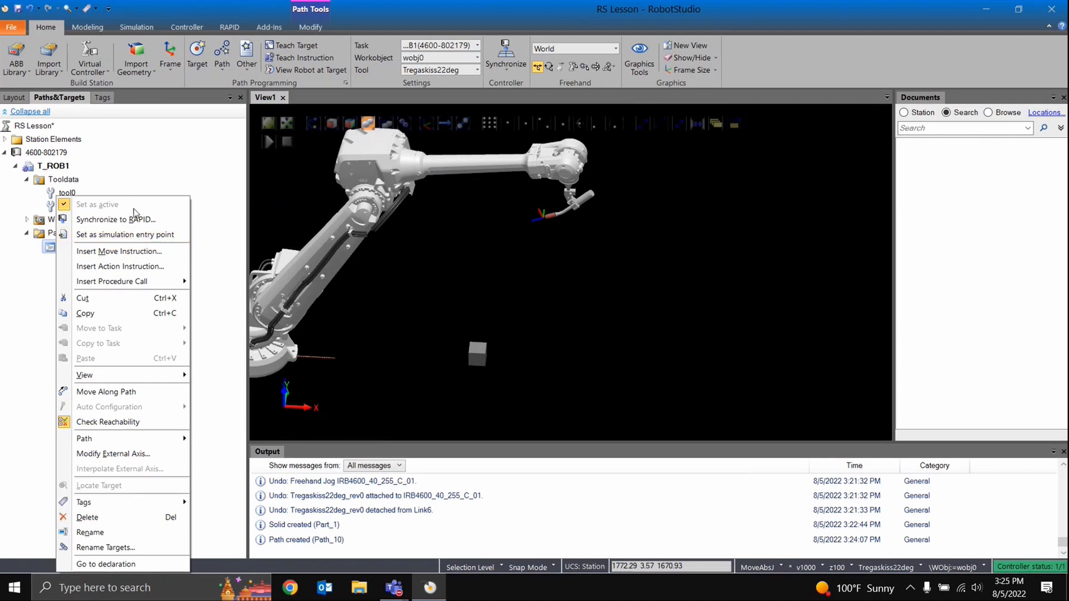
pyautogui.click(129, 253)
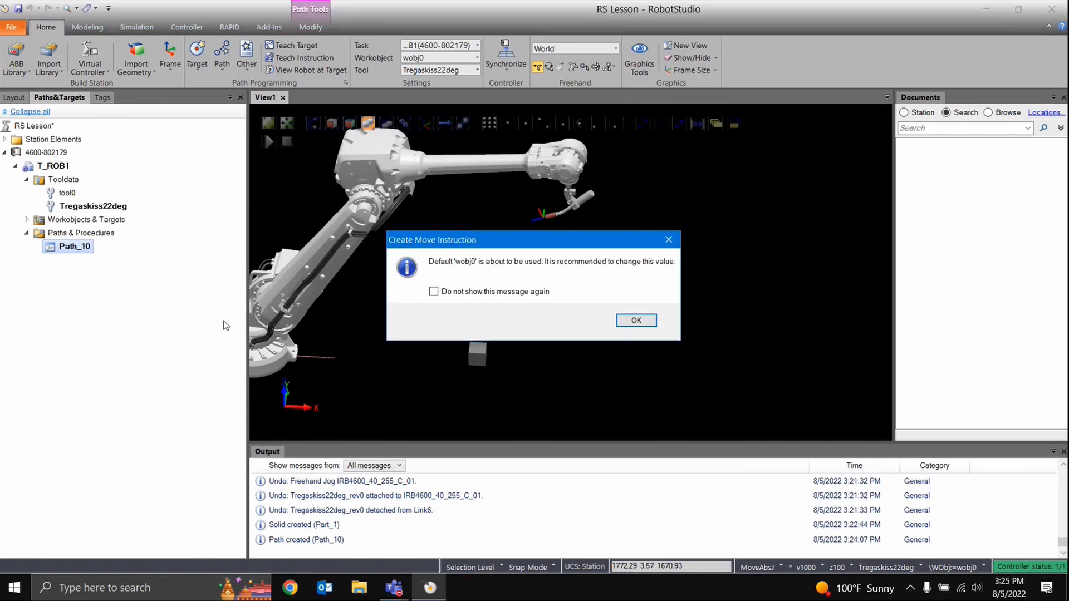
pyautogui.click(636, 323)
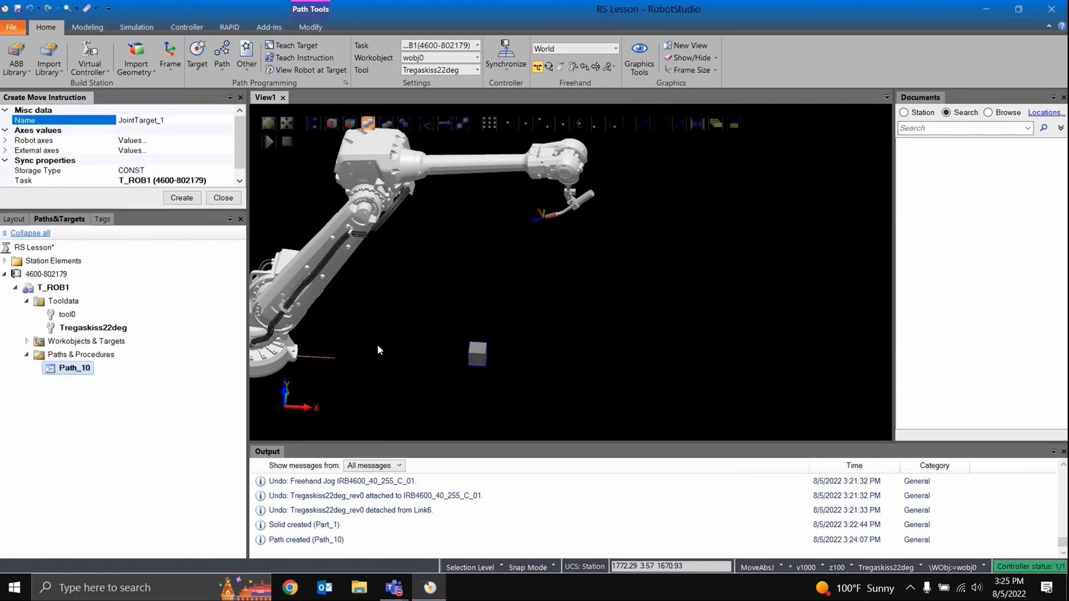
pyautogui.click(180, 198)
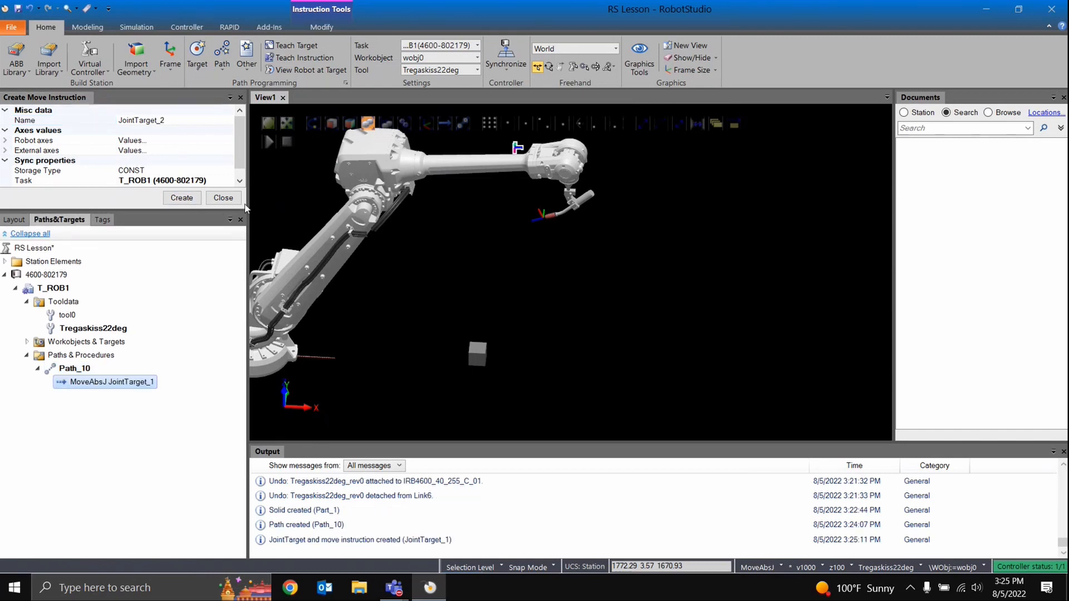
pyautogui.click(238, 201)
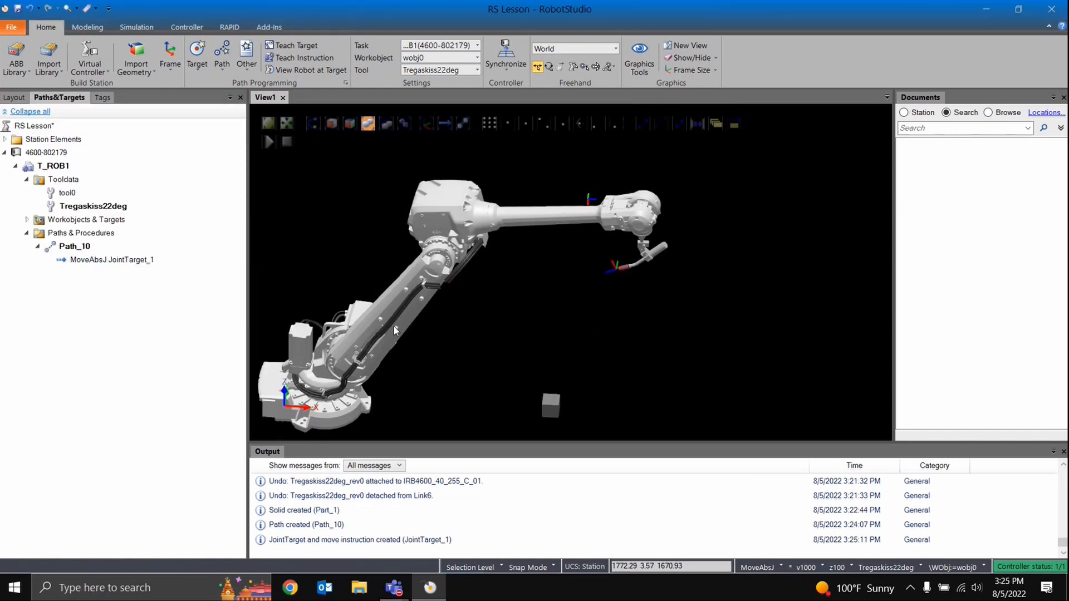
pyautogui.rightClick(155, 270)
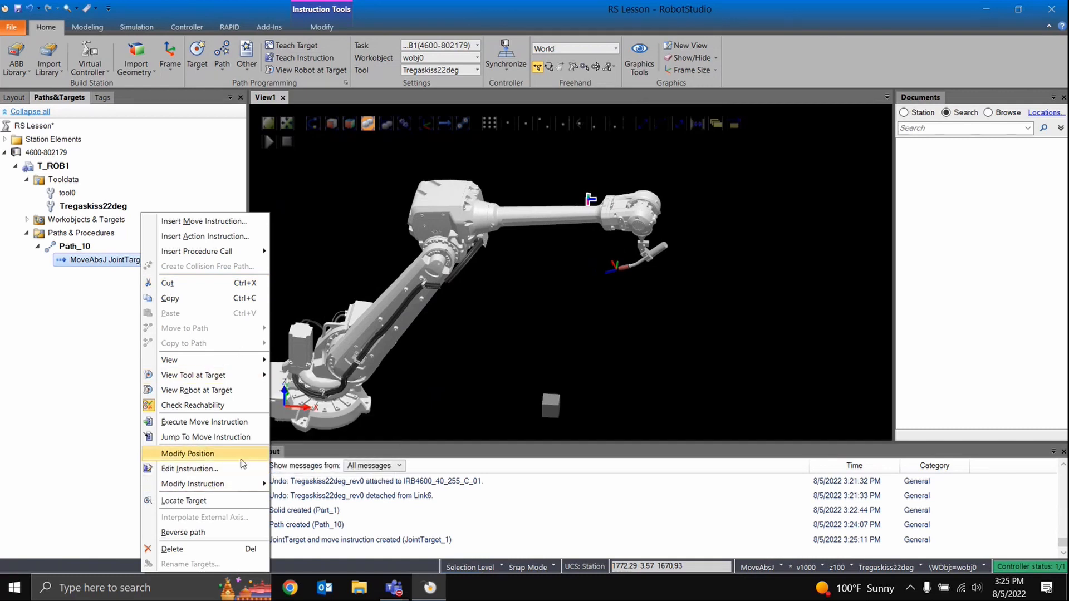
pyautogui.click(211, 453)
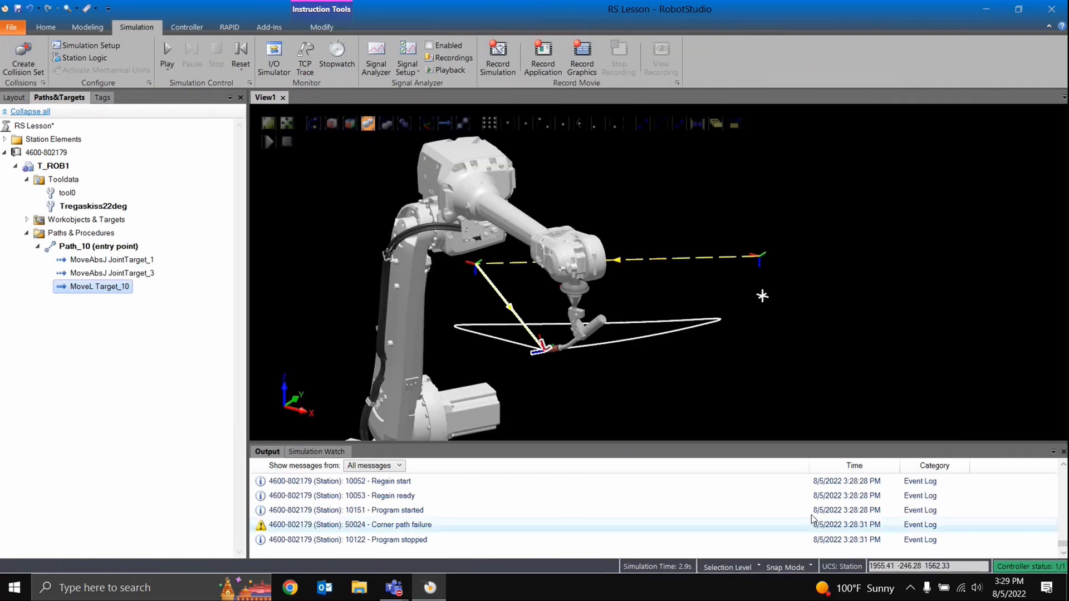
# Step: Jog the tool freehand straight up from Target_10 and teach a MoveJ instruction there at the end of Path_10
pyautogui.click(45, 28)
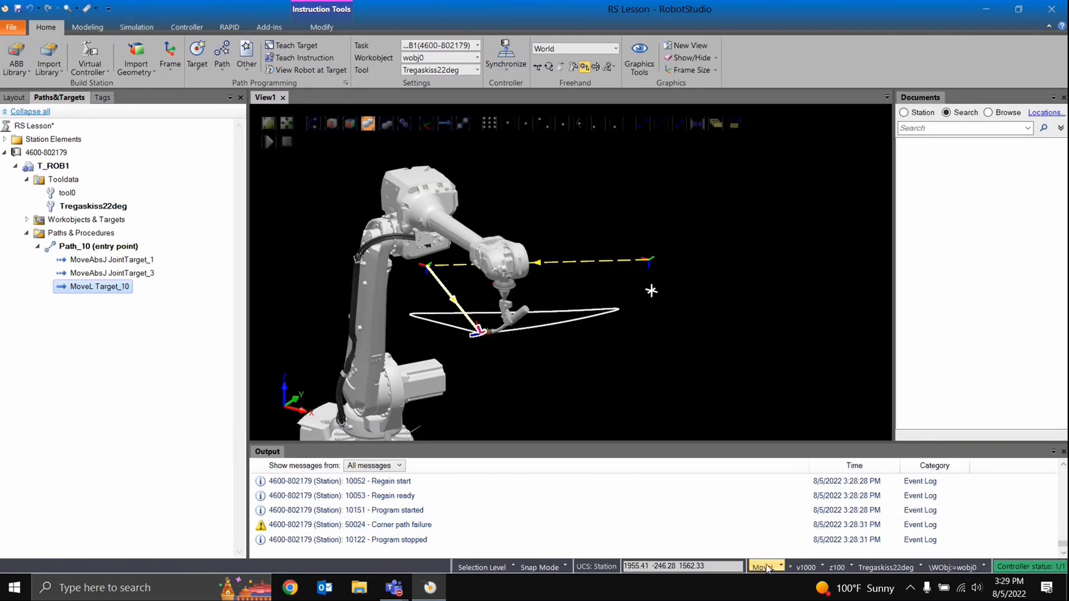
pyautogui.click(767, 566)
pyautogui.click(808, 312)
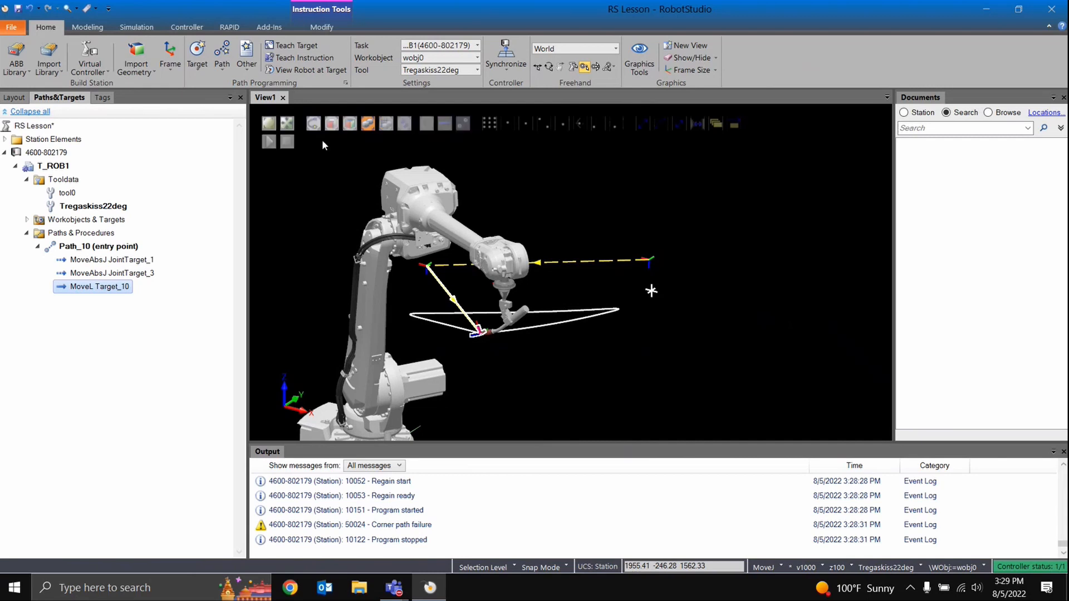
pyautogui.moveTo(462, 265)
pyautogui.keyDown('ctrl'); pyautogui.keyDown('shift'); pyautogui.mouseDown()
pyautogui.moveTo(521, 278)
pyautogui.moveTo(532, 267)
pyautogui.mouseUp(); pyautogui.keyUp('shift'); pyautogui.keyUp('ctrl')
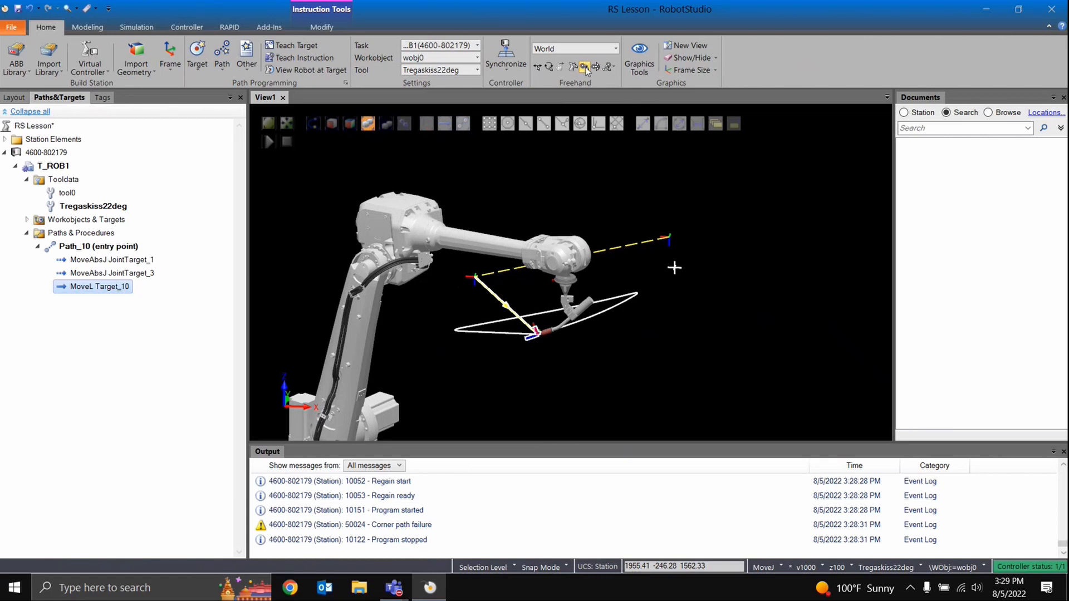
pyautogui.keyDown('ctrl'); pyautogui.keyDown('shift'); pyautogui.moveTo(674, 268); pyautogui.dragTo(685, 240); pyautogui.keyUp('shift'); pyautogui.keyUp('ctrl')
pyautogui.click(651, 275)
pyautogui.moveTo(651, 275)
pyautogui.mouseDown()
pyautogui.moveTo(635, 329)
pyautogui.moveTo(568, 340)
pyautogui.moveTo(495, 292)
pyautogui.mouseUp()
pyautogui.keyDown('ctrl'); pyautogui.keyDown('shift'); pyautogui.moveTo(727, 242); pyautogui.dragTo(660, 283); pyautogui.keyUp('shift'); pyautogui.keyUp('ctrl')
pyautogui.keyDown('ctrl'); pyautogui.moveTo(660, 283); pyautogui.dragTo(541, 306); pyautogui.keyUp('ctrl')
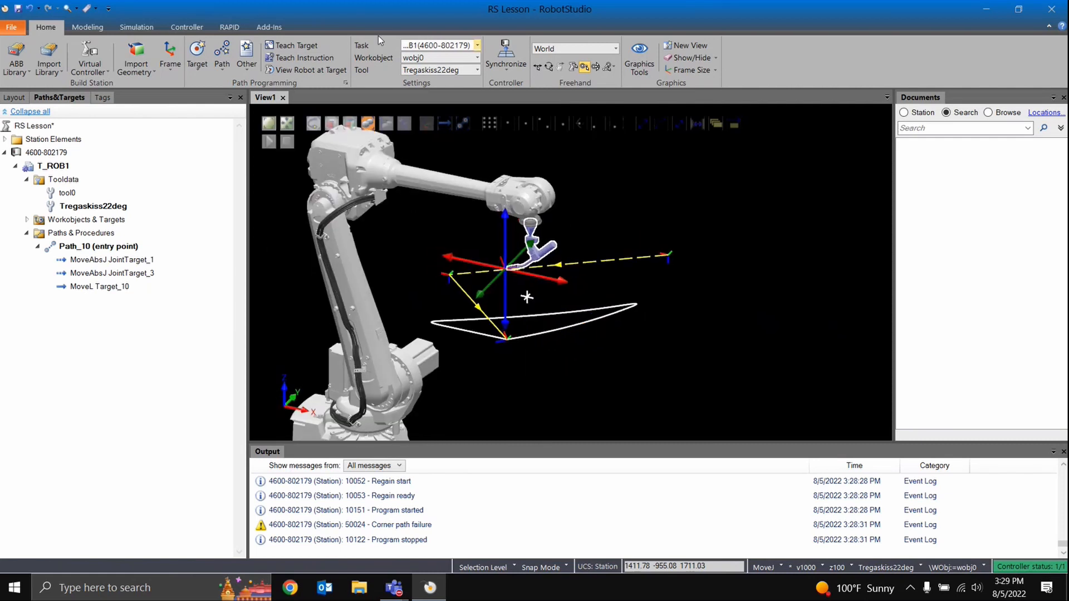
pyautogui.click(300, 57)
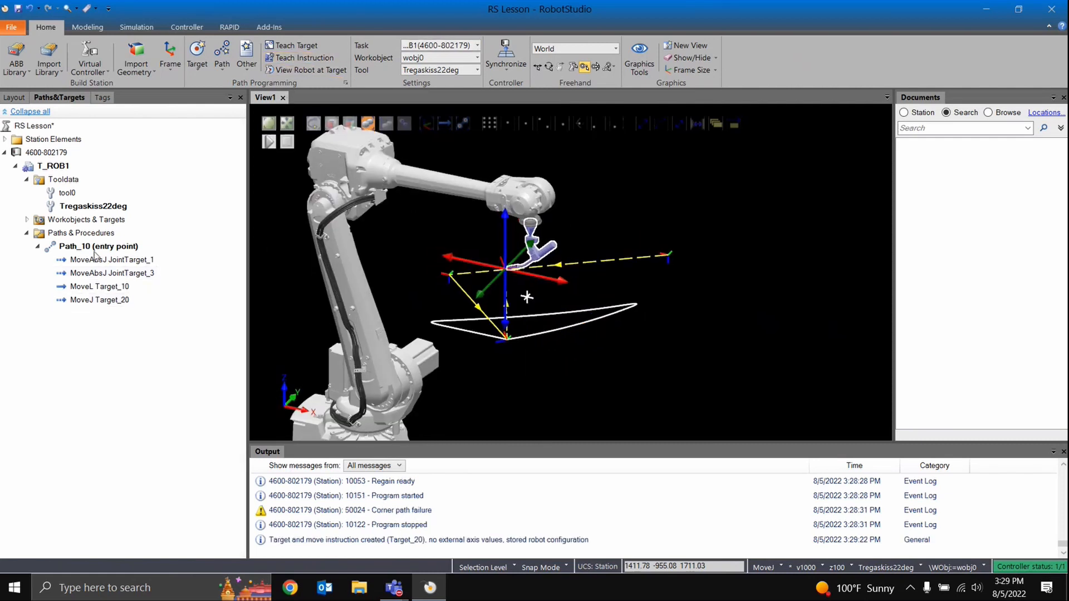
# Step: Synchronize Path_10 to RAPID in Module1, leaving the tool data and work object out
pyautogui.click(97, 250)
pyautogui.rightClick(97, 254)
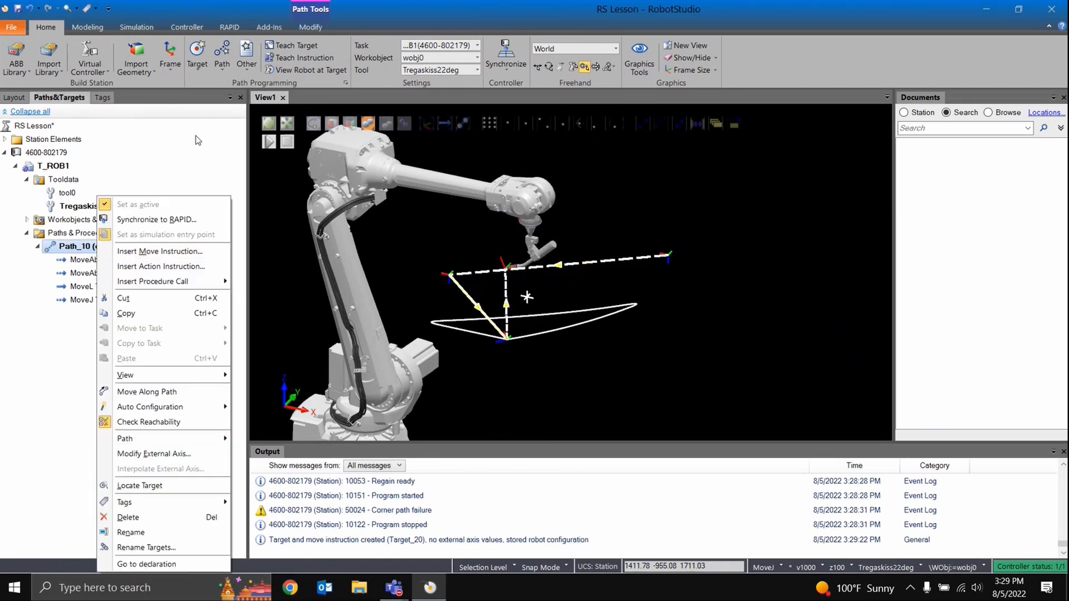
pyautogui.click(190, 219)
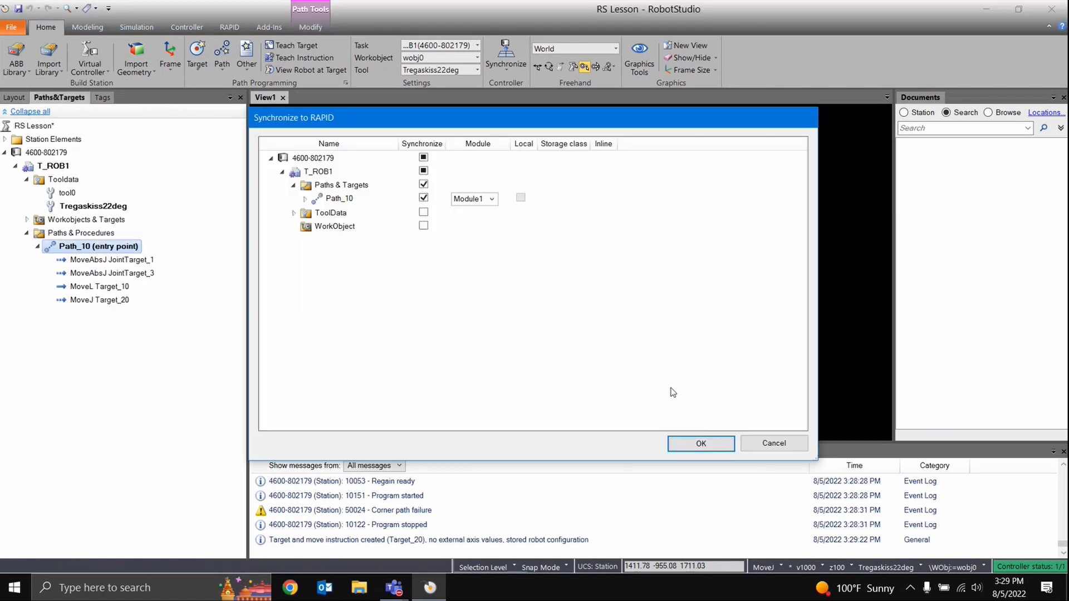
pyautogui.click(699, 444)
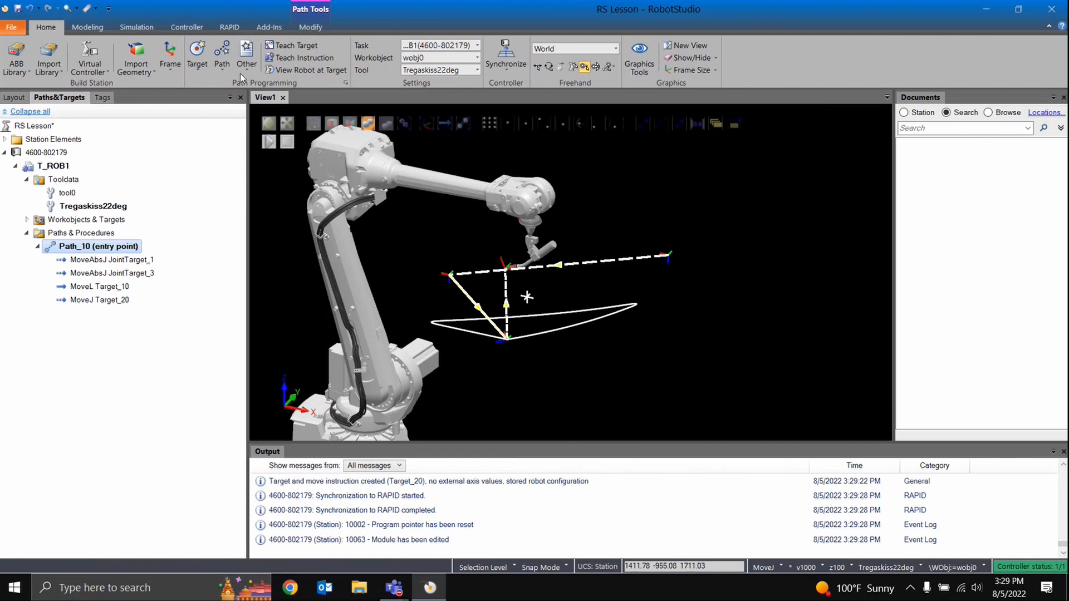
# Step: Insert two blank lines above PROC Path_10 in the RAPID code of Module1 and apply the change
pyautogui.click(230, 27)
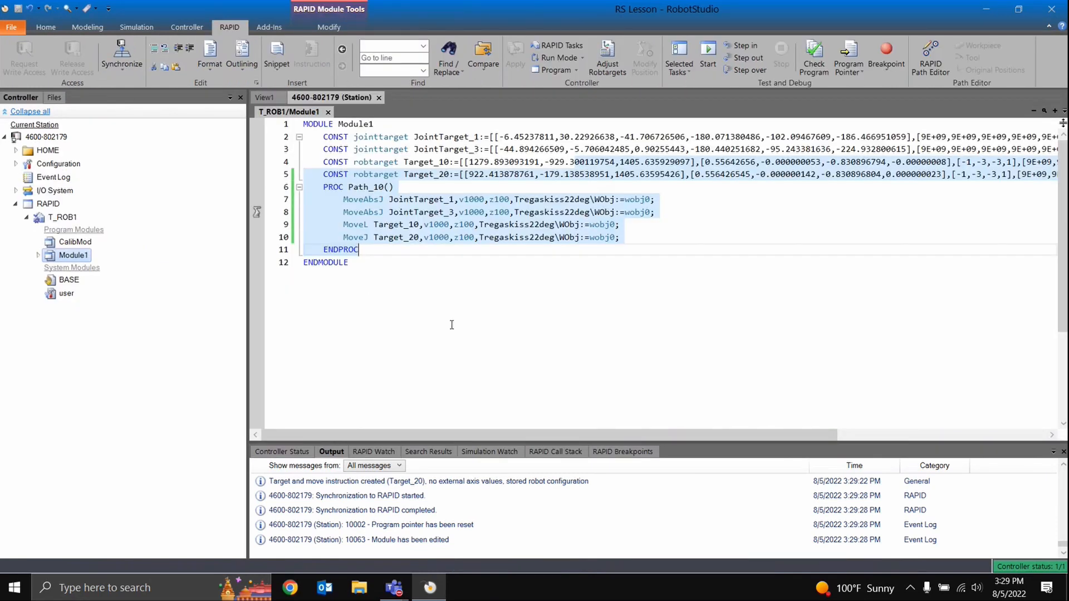
pyautogui.click(354, 174)
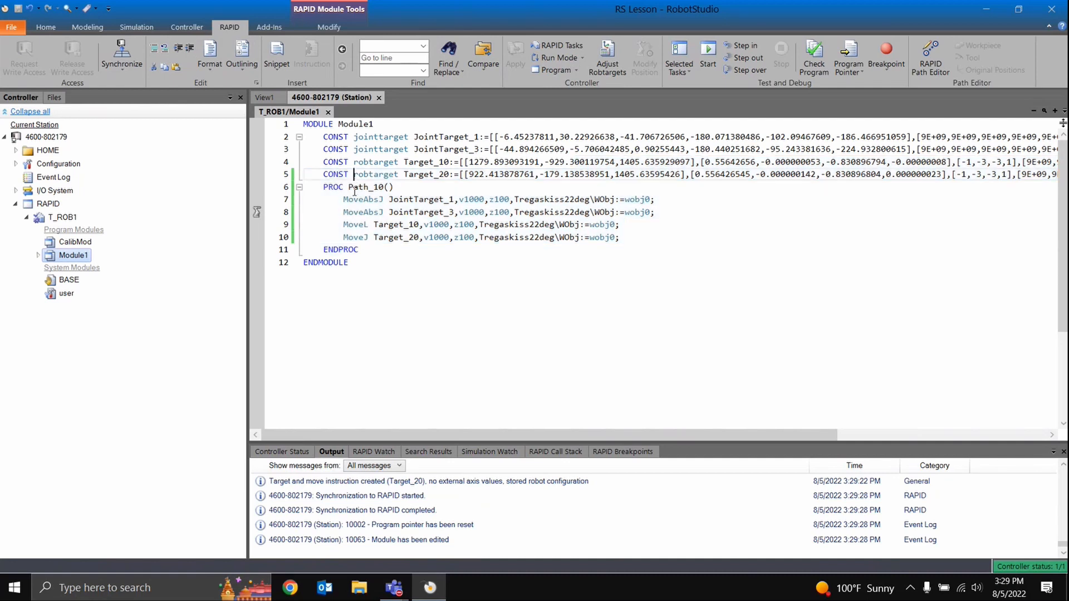
pyautogui.click(340, 177)
pyautogui.click(323, 188)
pyautogui.press('Return')
pyautogui.press('Return')
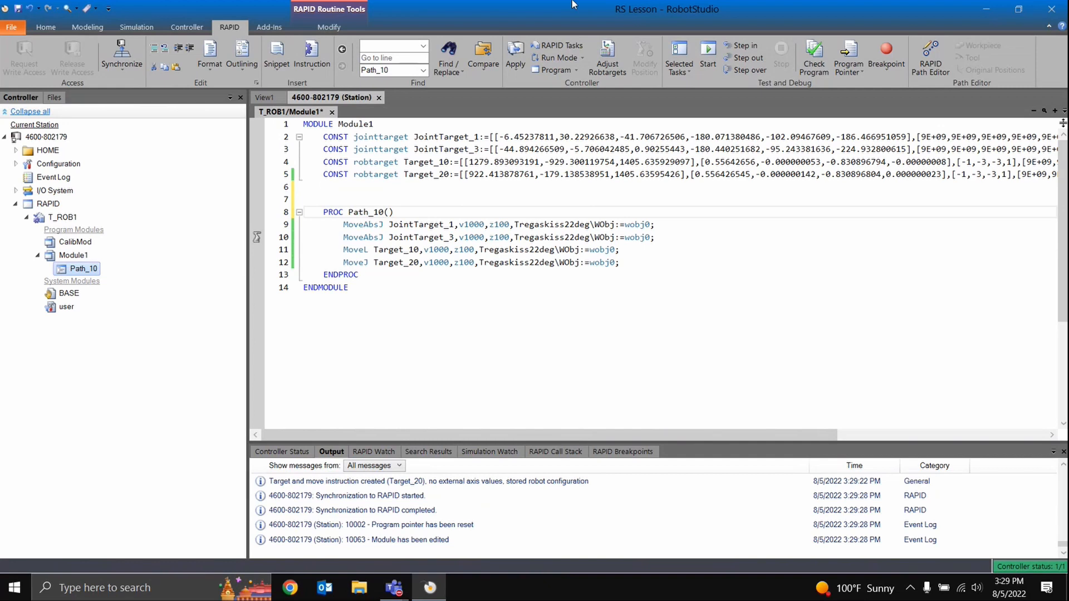
pyautogui.click(515, 56)
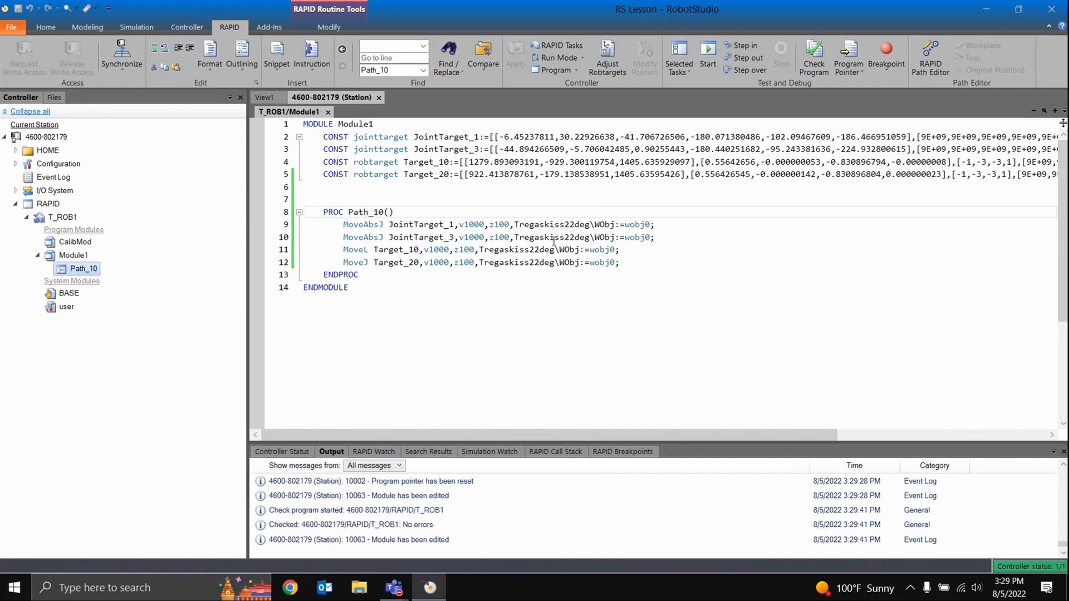
pyautogui.click(539, 274)
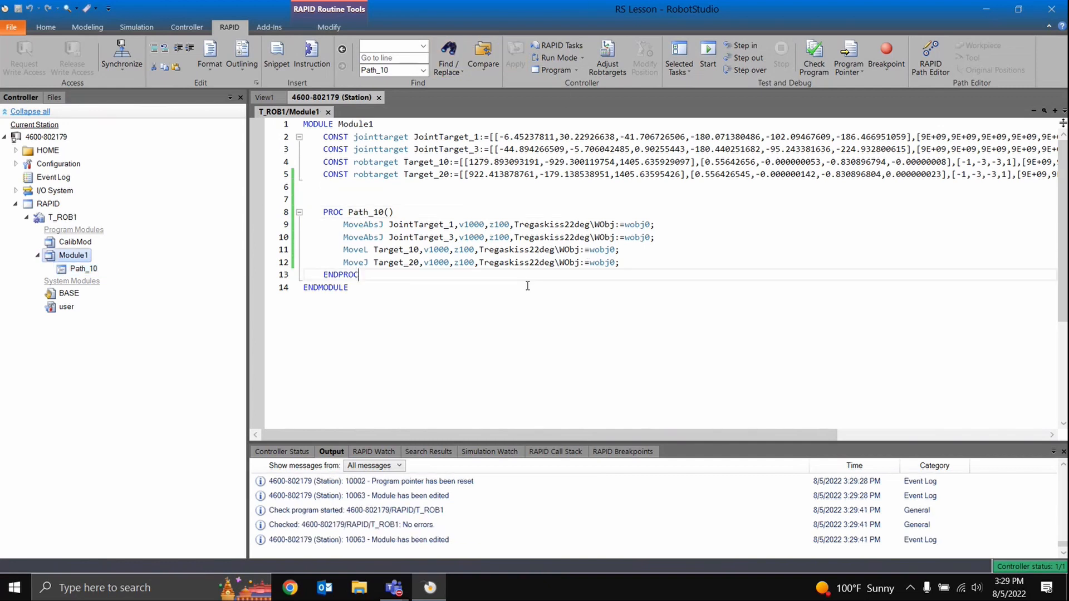
# Step: Go to the definition of JointTarget_1 from its MoveAbsJ line and examine its robot-axis and external-axis values
pyautogui.click(346, 222)
pyautogui.moveTo(401, 225)
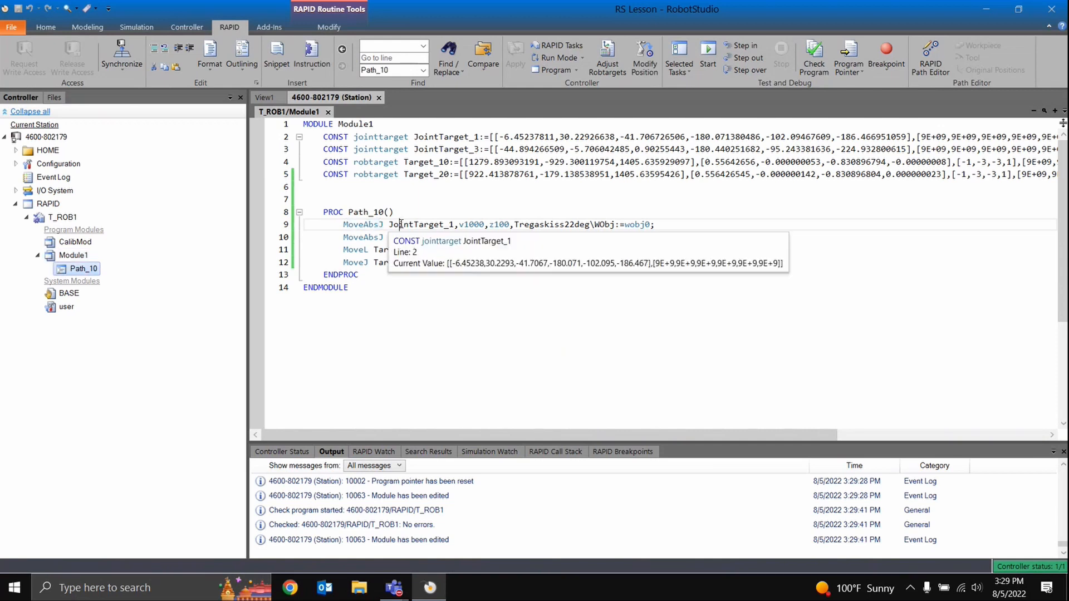
pyautogui.rightClick(403, 226)
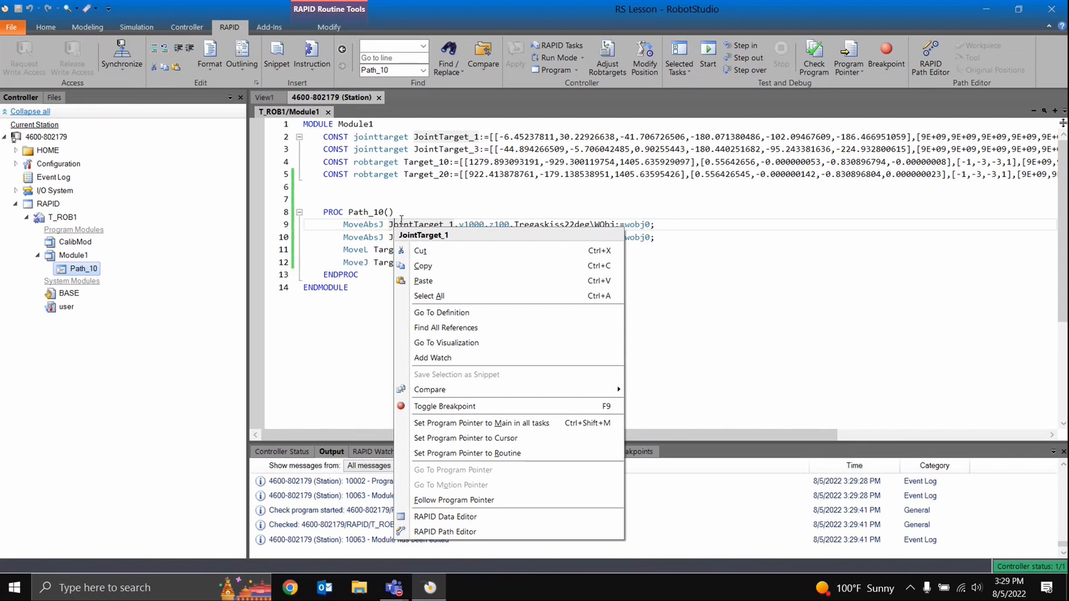
pyautogui.click(490, 313)
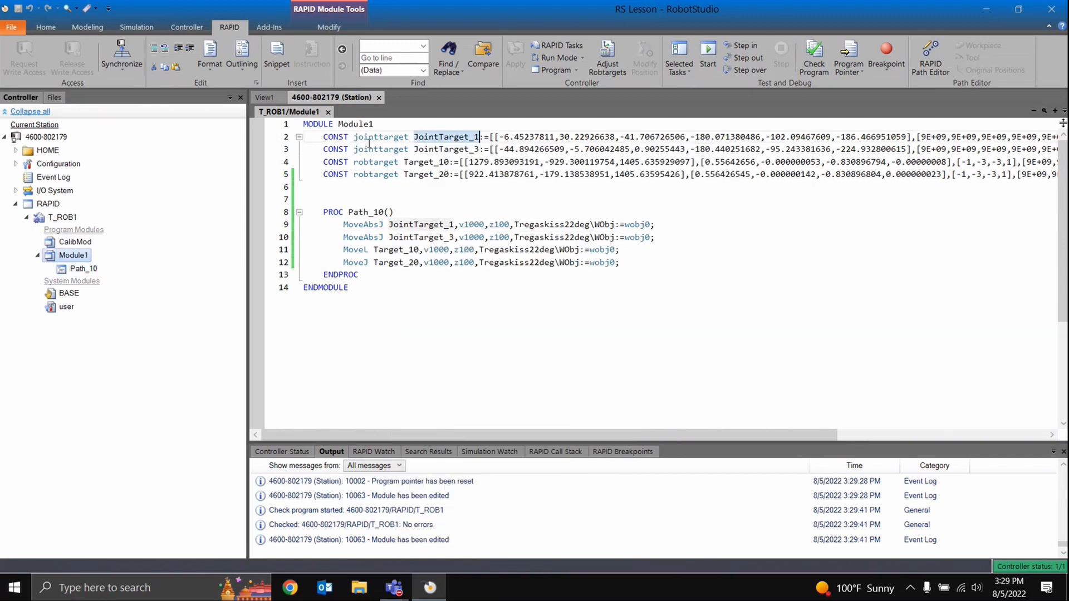
pyautogui.moveTo(373, 136)
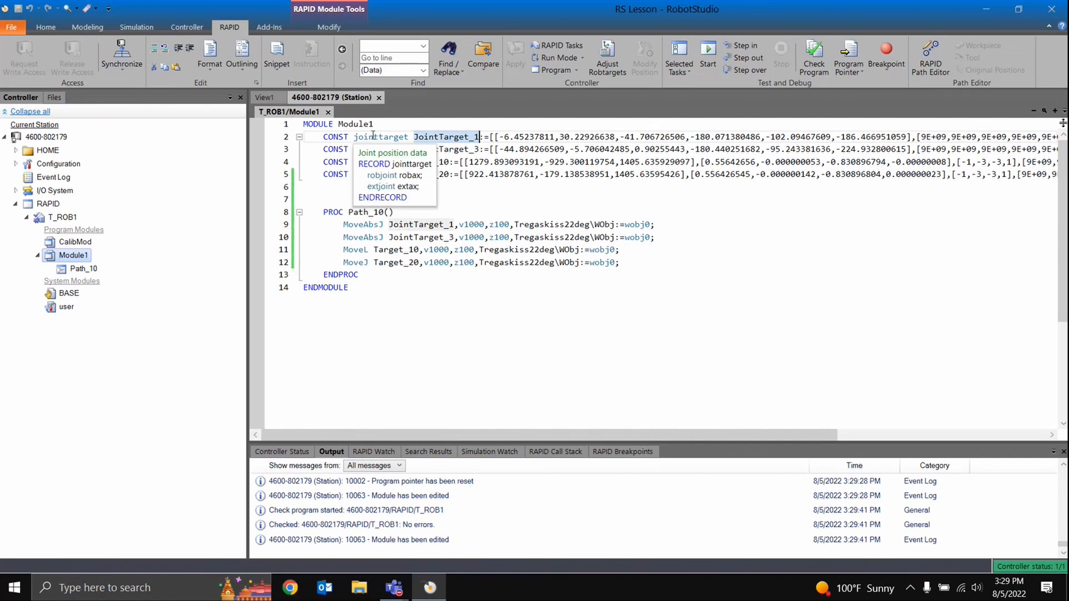
pyautogui.moveTo(566, 436); pyautogui.dragTo(679, 427)
pyautogui.moveTo(679, 430); pyautogui.dragTo(659, 430)
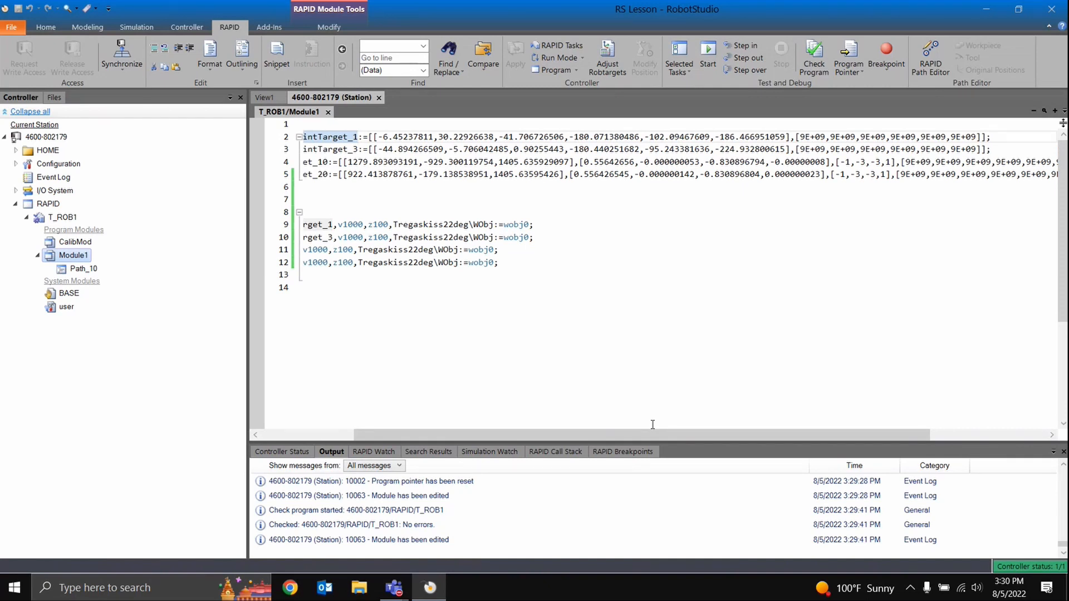
pyautogui.click(374, 137)
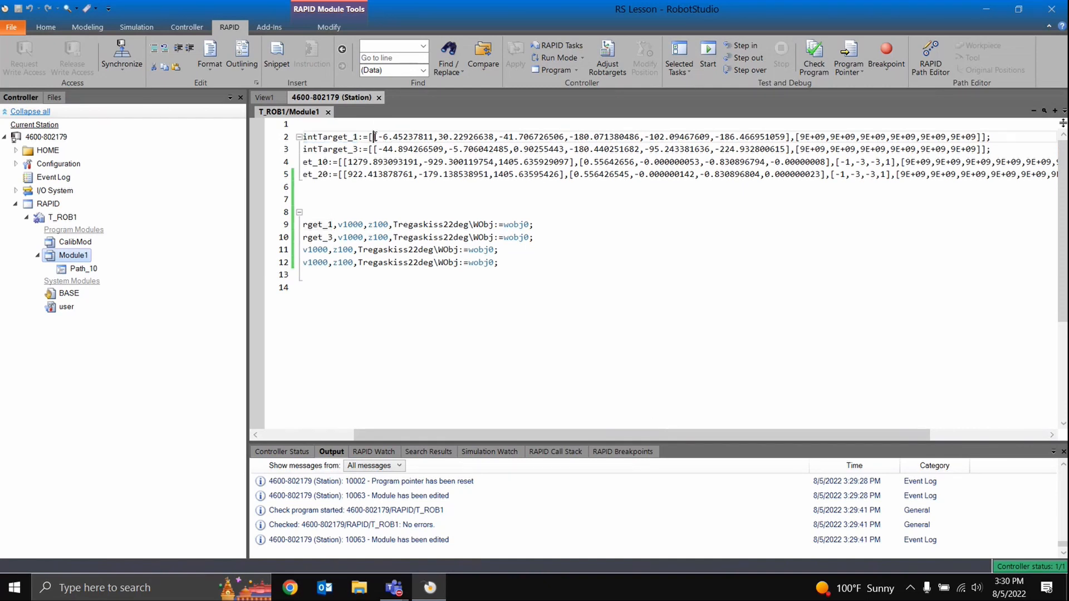
pyautogui.moveTo(374, 136); pyautogui.dragTo(483, 136)
pyautogui.click(977, 126)
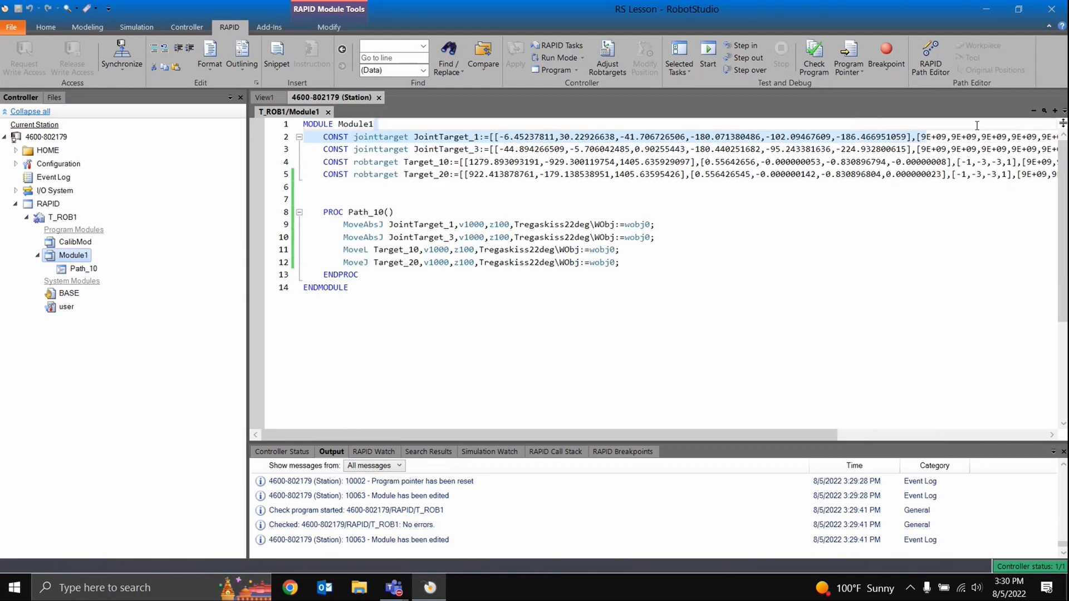
pyautogui.moveTo(922, 137); pyautogui.dragTo(1013, 137)
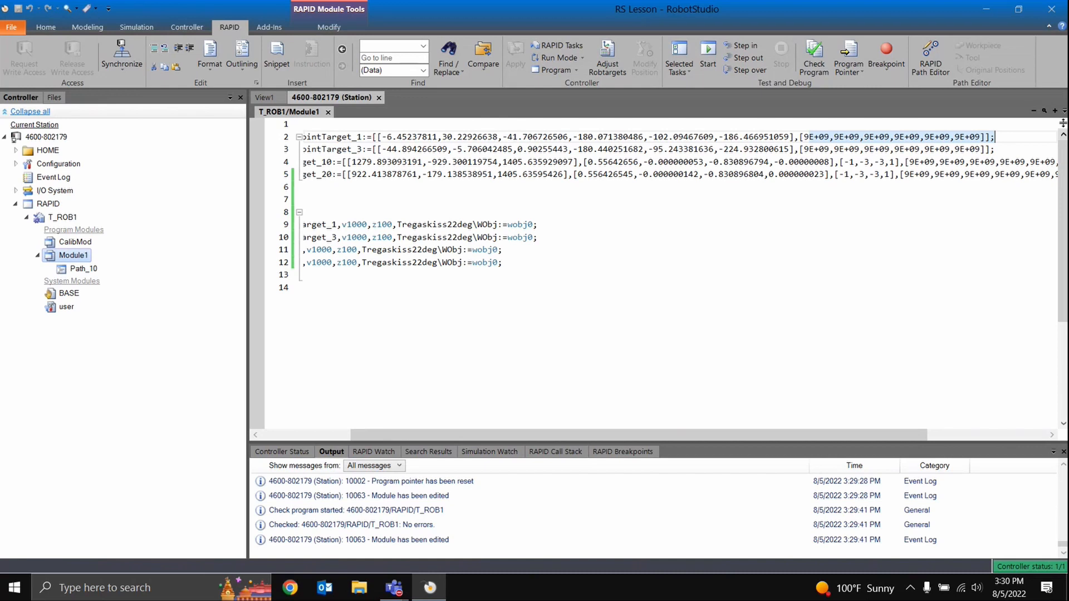
pyautogui.moveTo(800, 434); pyautogui.dragTo(684, 424)
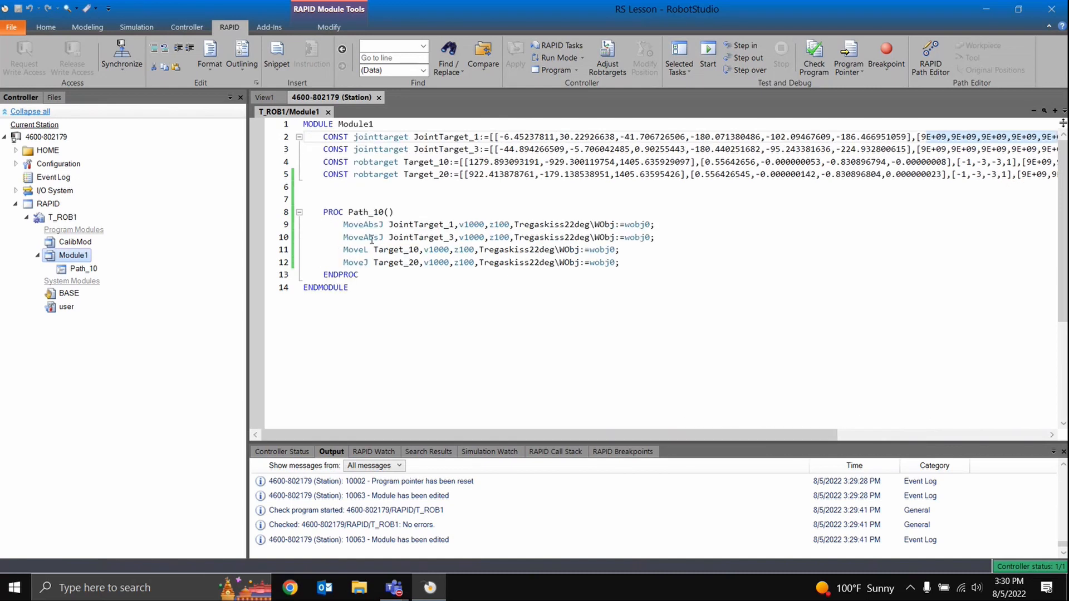
# Step: Examine the motion type, target, speed and zone arguments of the move instructions in Path_10
pyautogui.click(389, 262)
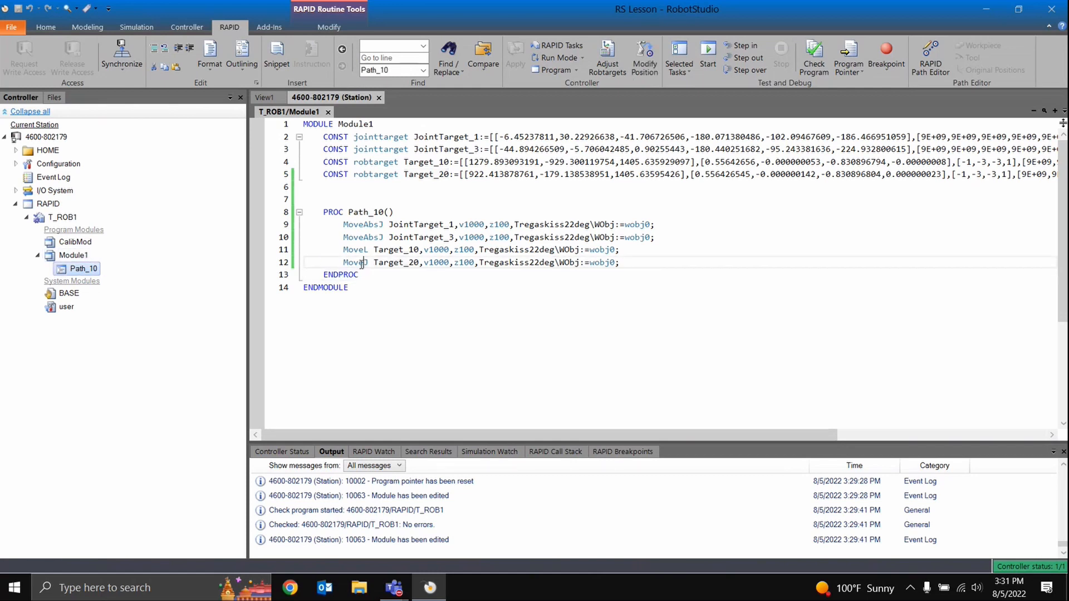
pyautogui.click(365, 263)
pyautogui.click(404, 225)
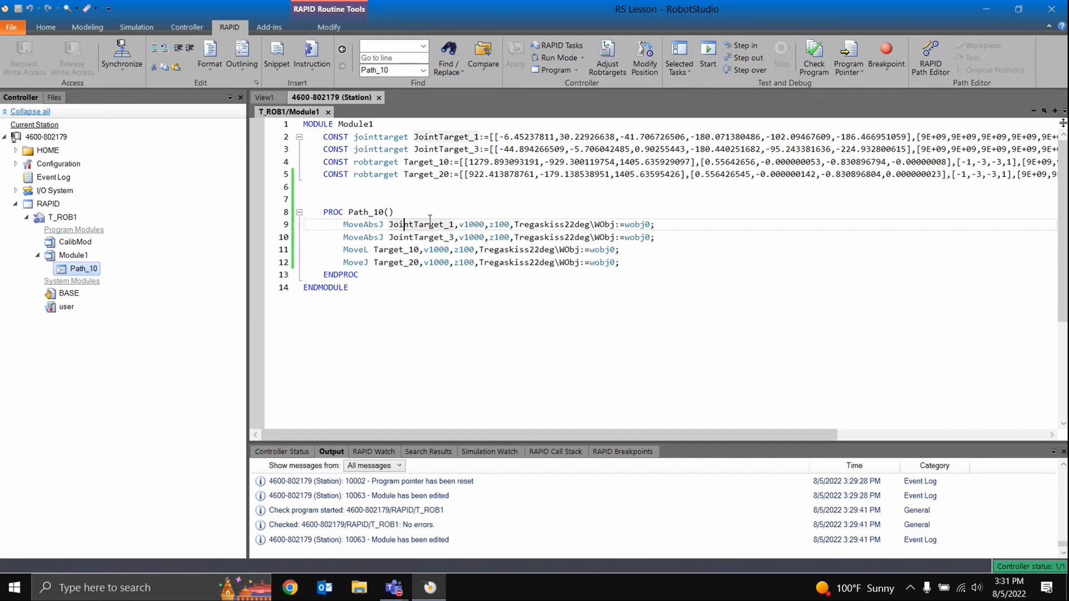
pyautogui.click(395, 251)
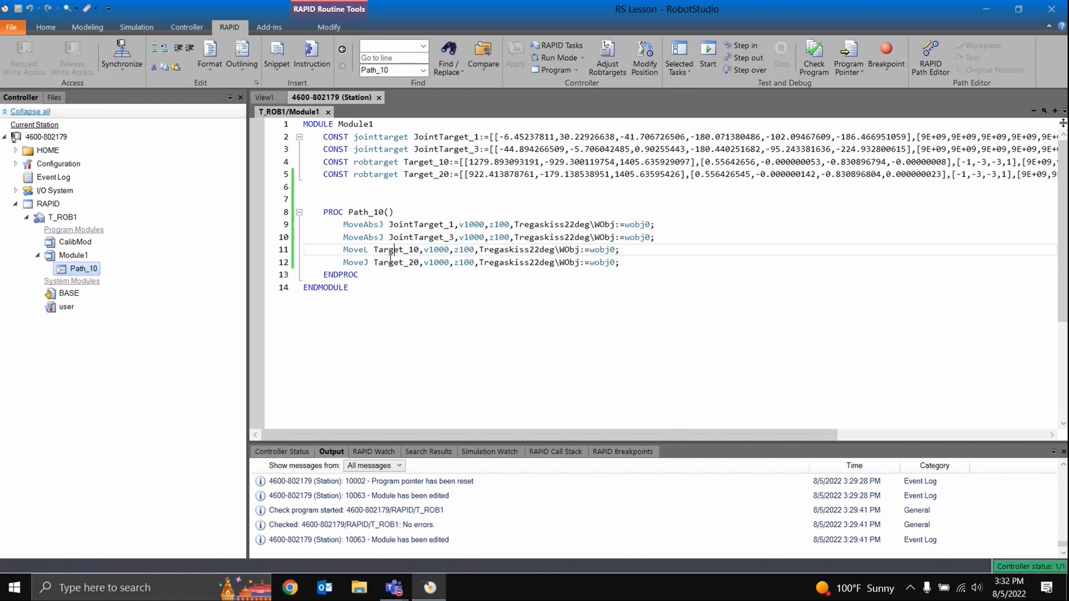
pyautogui.doubleClick(471, 224)
pyautogui.moveTo(456, 236)
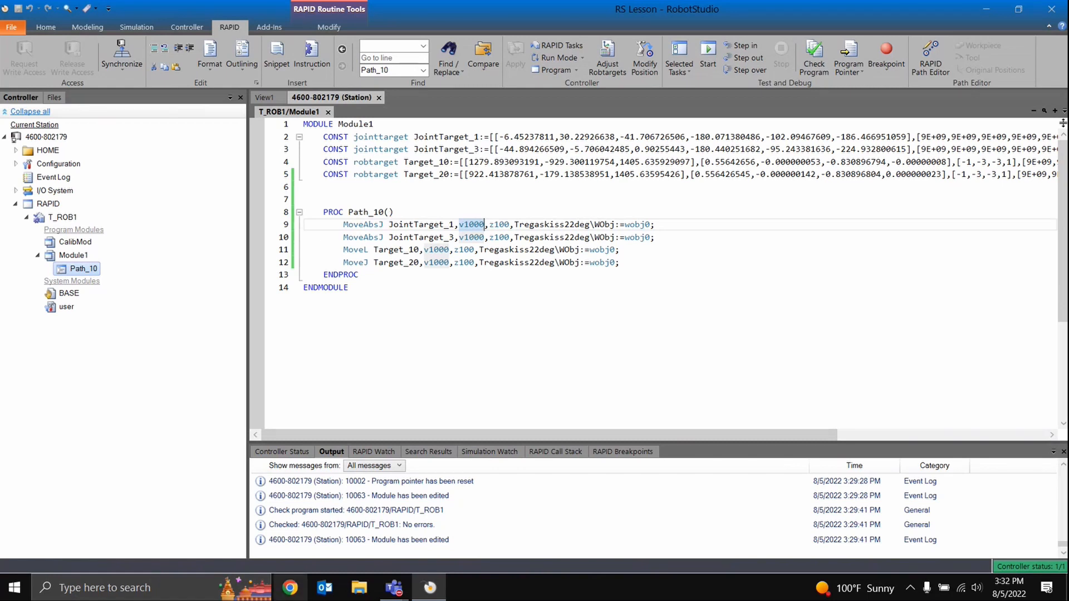
pyautogui.click(496, 224)
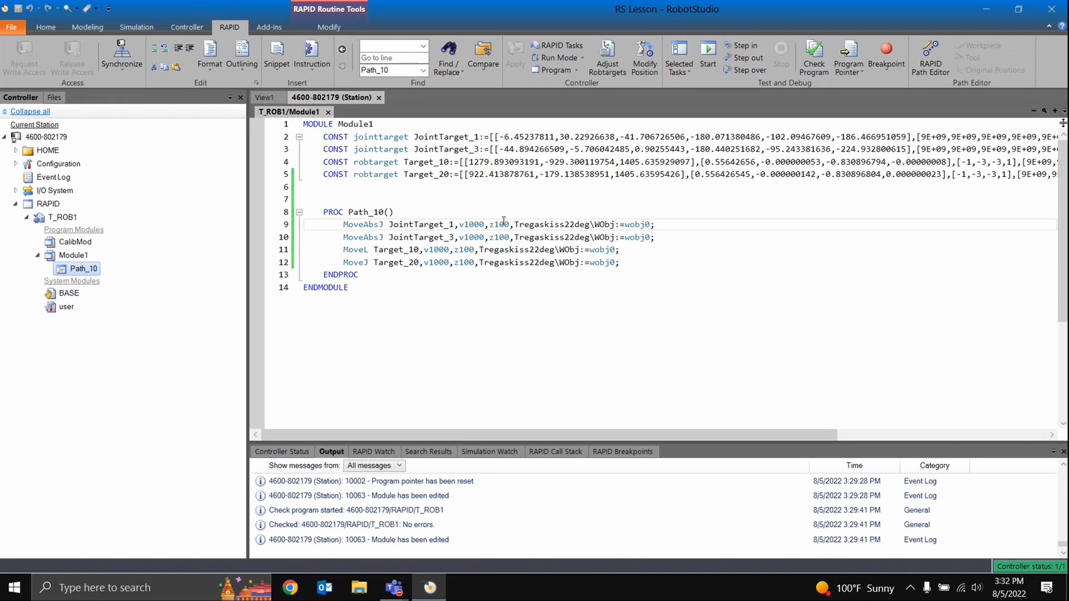
pyautogui.moveTo(502, 221)
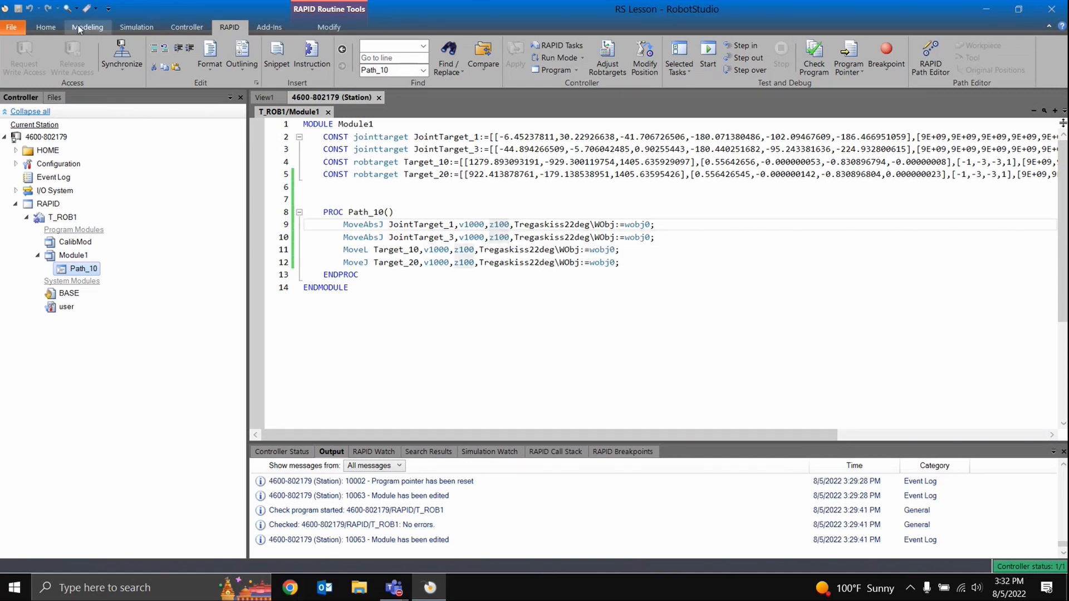
# Step: Examine in the 3D station how the white TCP trace compares with Path_10 around its corner targets
pyautogui.click(20, 29)
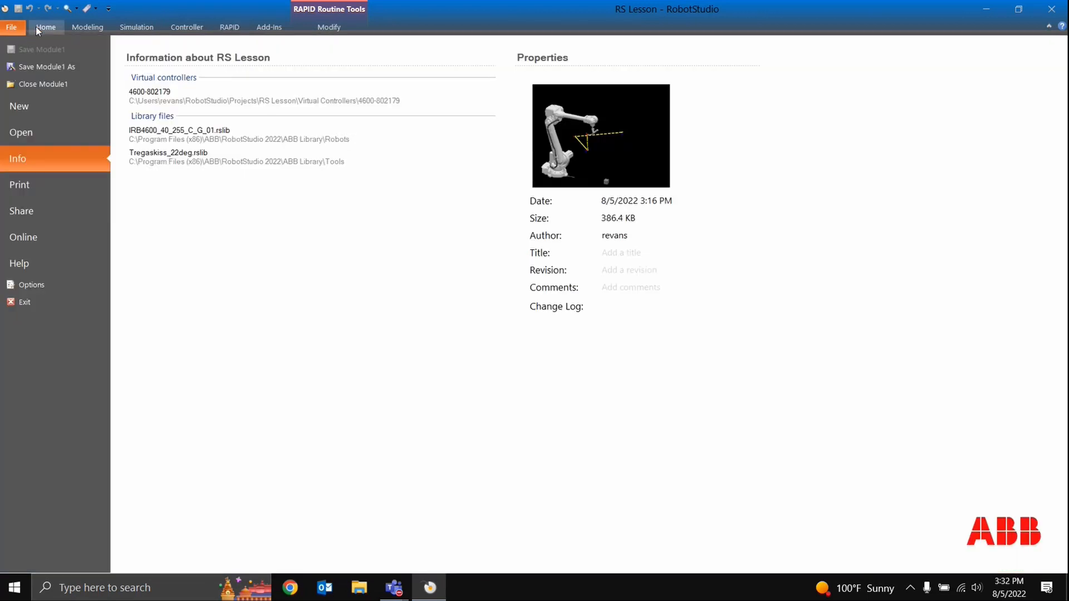
pyautogui.click(36, 27)
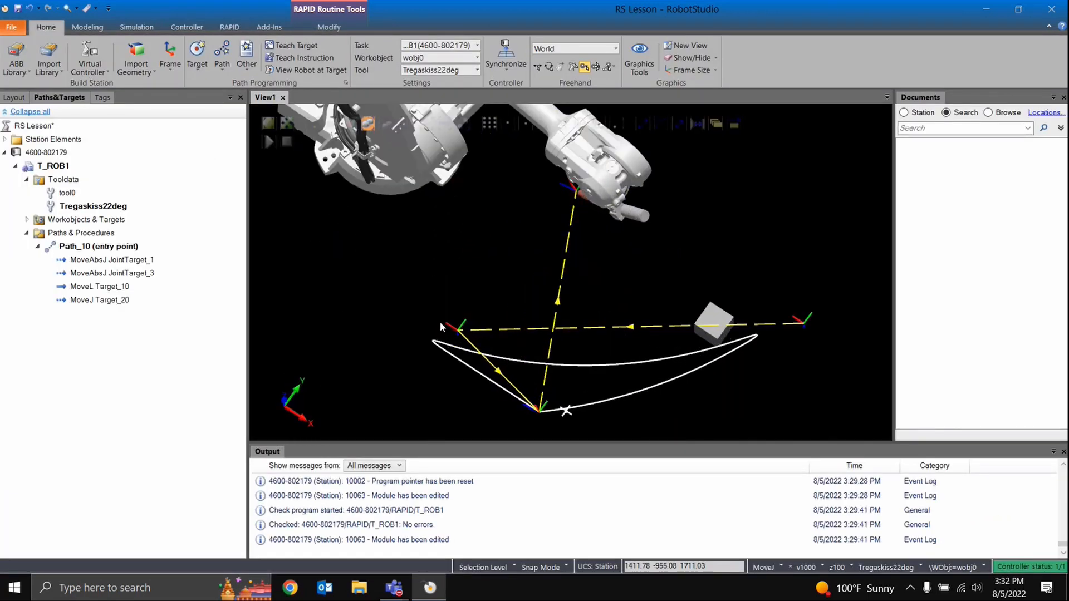
pyautogui.scroll(5, 717, 359)
pyautogui.keyDown('ctrl'); pyautogui.moveTo(539, 411); pyautogui.dragTo(338, 226); pyautogui.keyUp('ctrl')
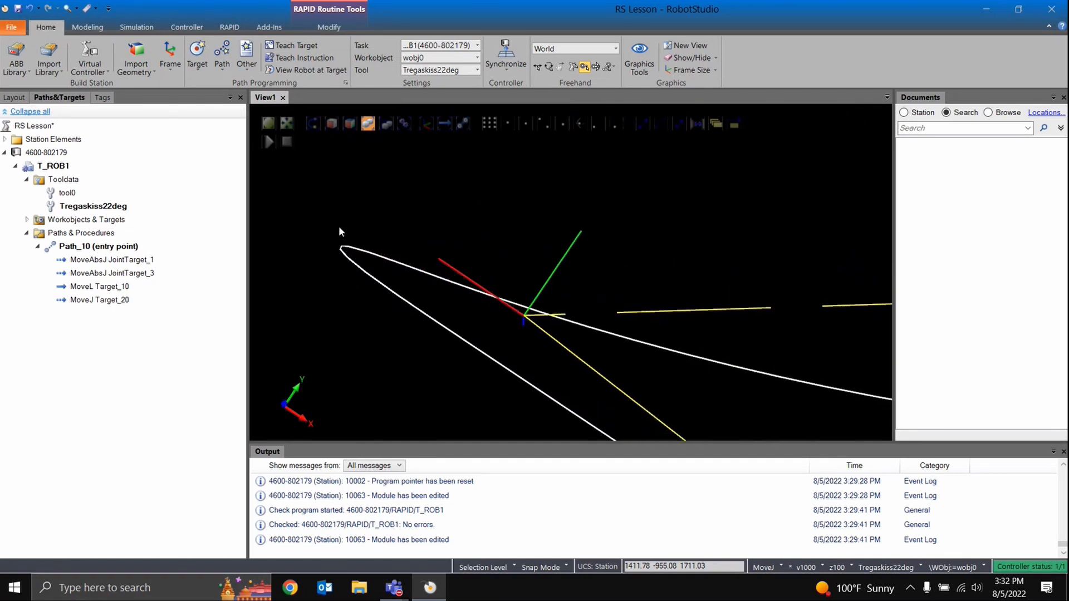
pyautogui.scroll(4, 340, 226)
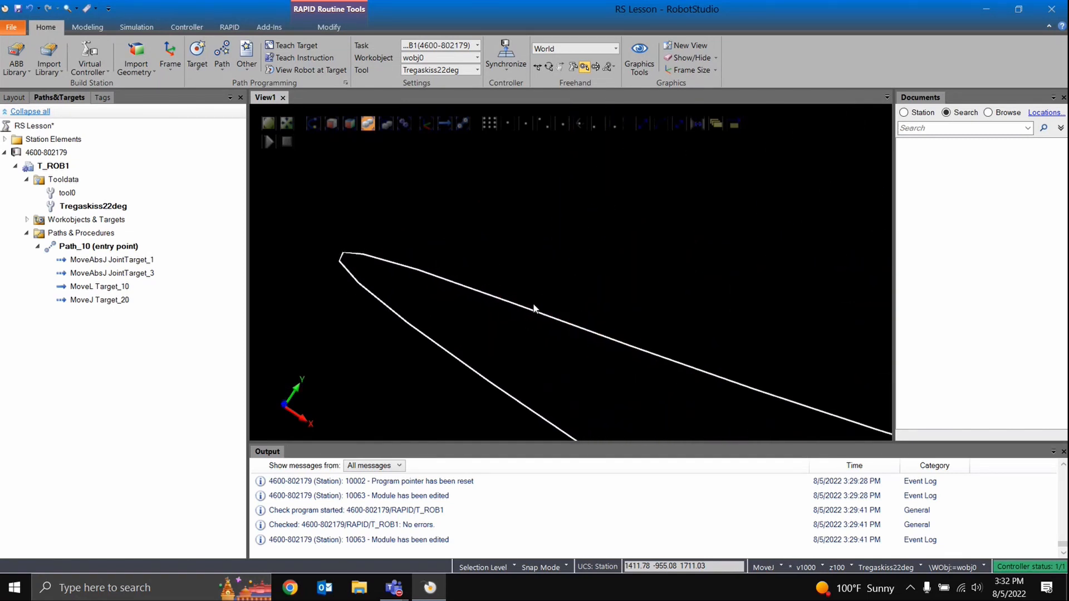
pyautogui.scroll(-6, 510, 317)
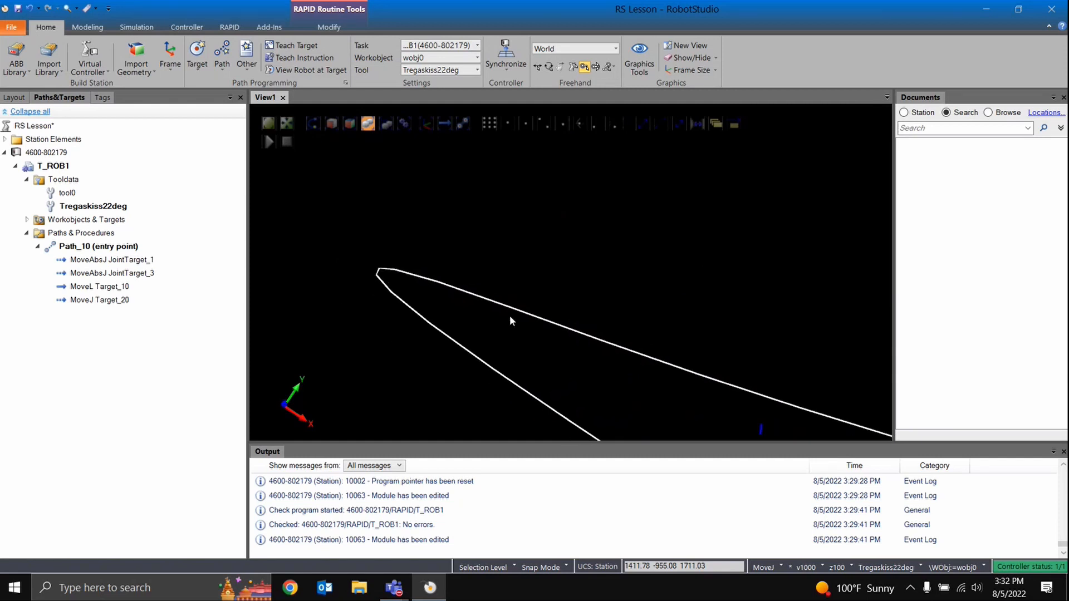
pyautogui.keyDown('ctrl'); pyautogui.moveTo(498, 290); pyautogui.dragTo(295, 72); pyautogui.keyUp('ctrl')
pyautogui.scroll(-2, 670, 261)
pyautogui.keyDown('ctrl'); pyautogui.keyDown('shift'); pyautogui.moveTo(670, 258); pyautogui.dragTo(642, 193); pyautogui.keyUp('shift'); pyautogui.keyUp('ctrl')
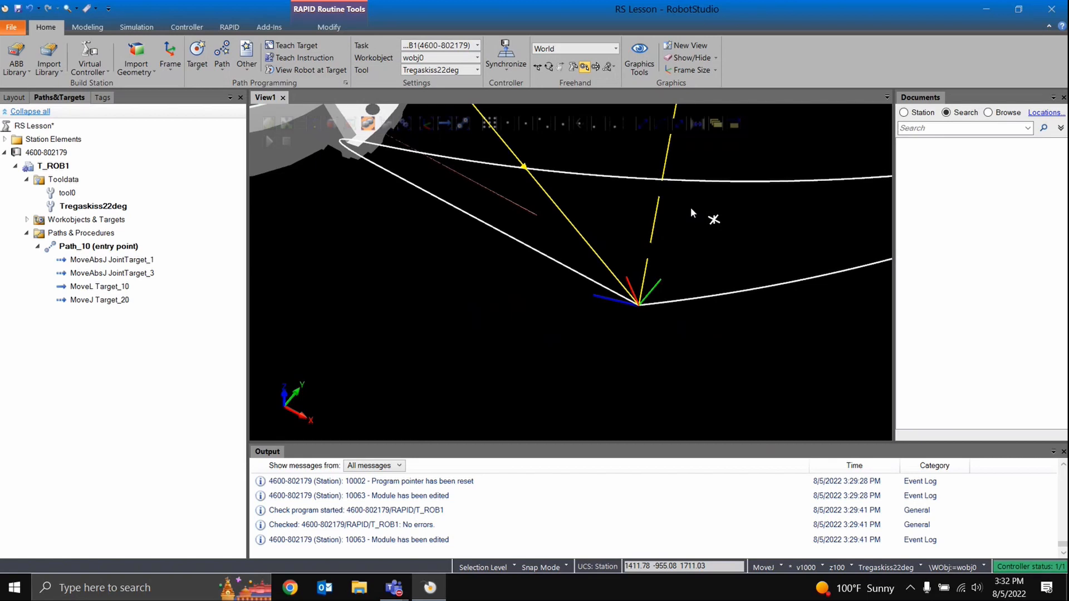
# Step: Set the zone of all four move instructions in Path_10 to fine and apply the RAPID changes
pyautogui.click(220, 33)
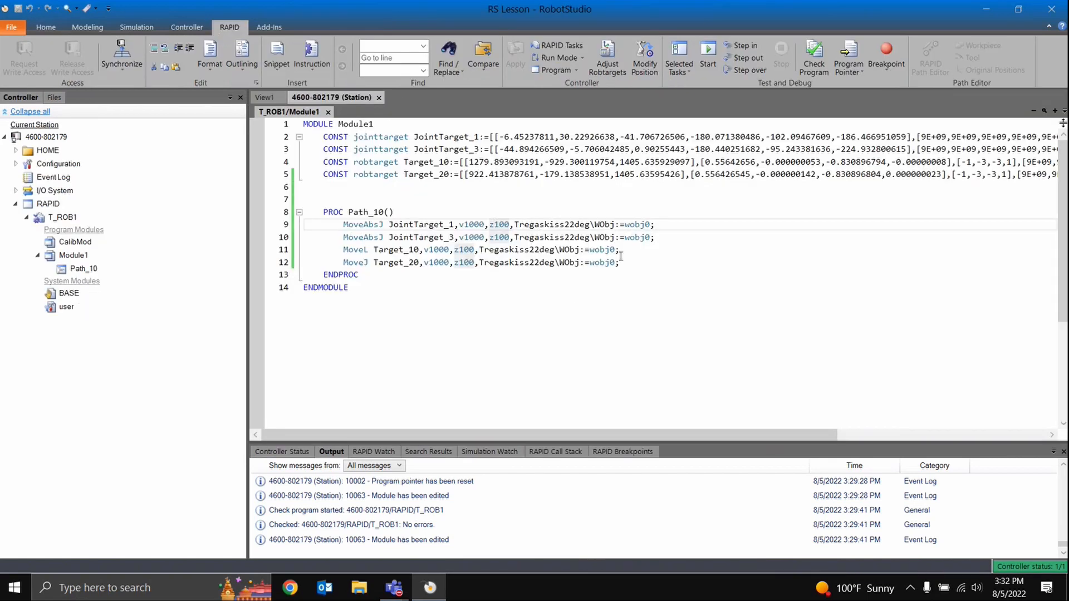
pyautogui.doubleClick(501, 224)
pyautogui.moveTo(504, 226)
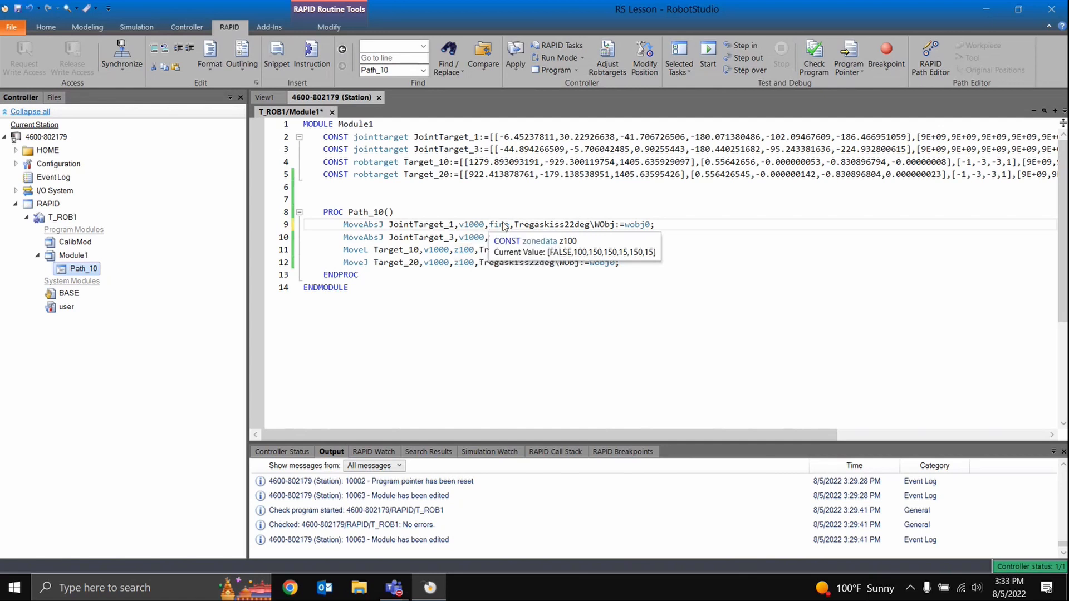
pyautogui.write('fine')
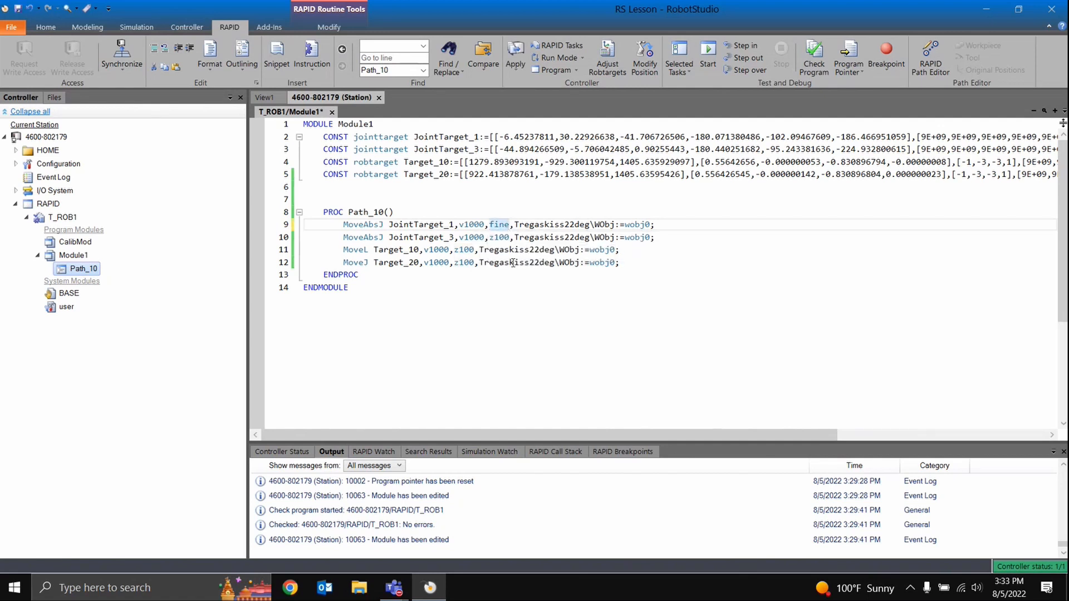
pyautogui.doubleClick(499, 236)
pyautogui.write('fine')
pyautogui.doubleClick(468, 250)
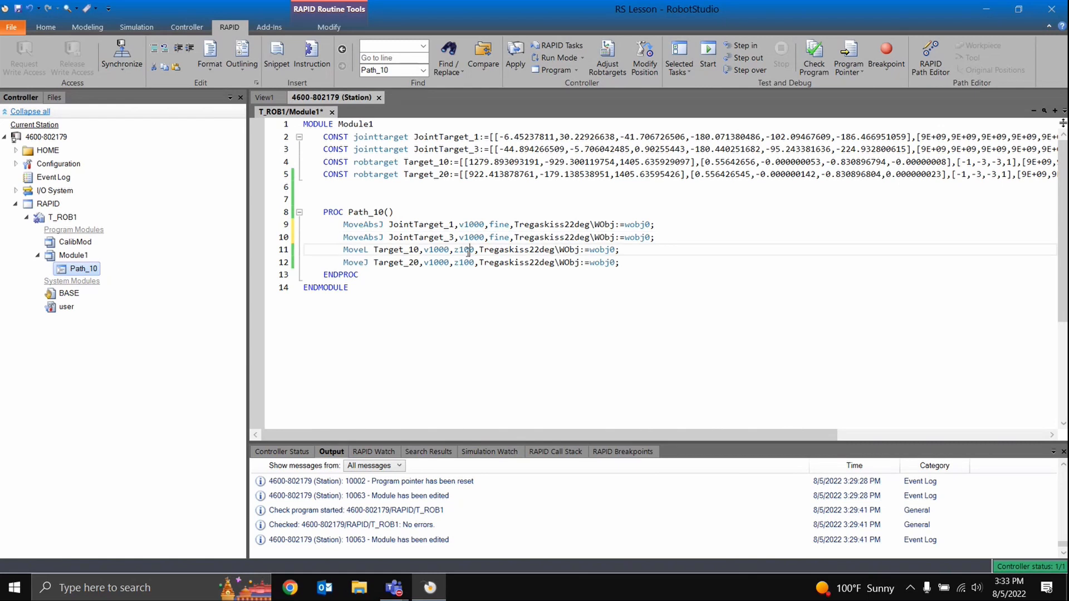
pyautogui.write('fine')
pyautogui.doubleClick(469, 262)
pyautogui.write('fine')
pyautogui.click(515, 58)
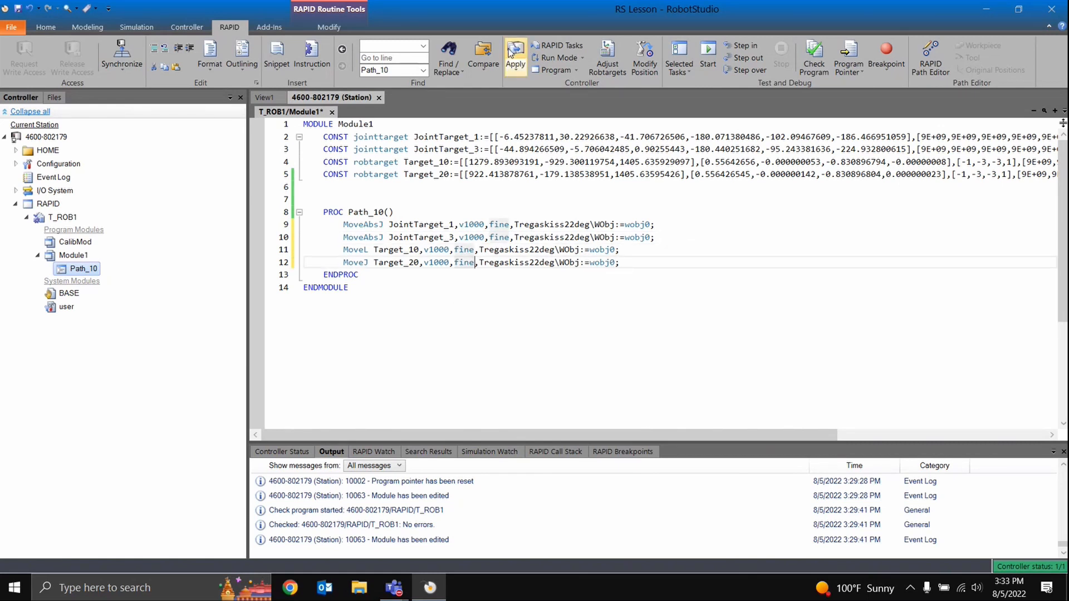
# Step: Simulate Path_10 with its fine zones and examine how the white TCP trace runs at the corner targets
pyautogui.click(138, 26)
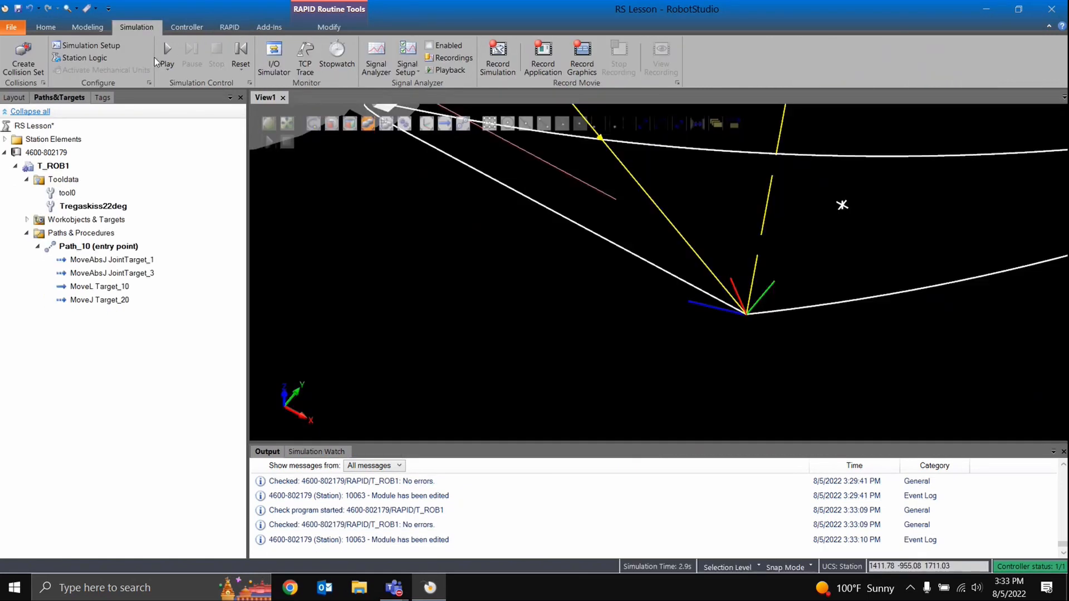
pyautogui.click(169, 59)
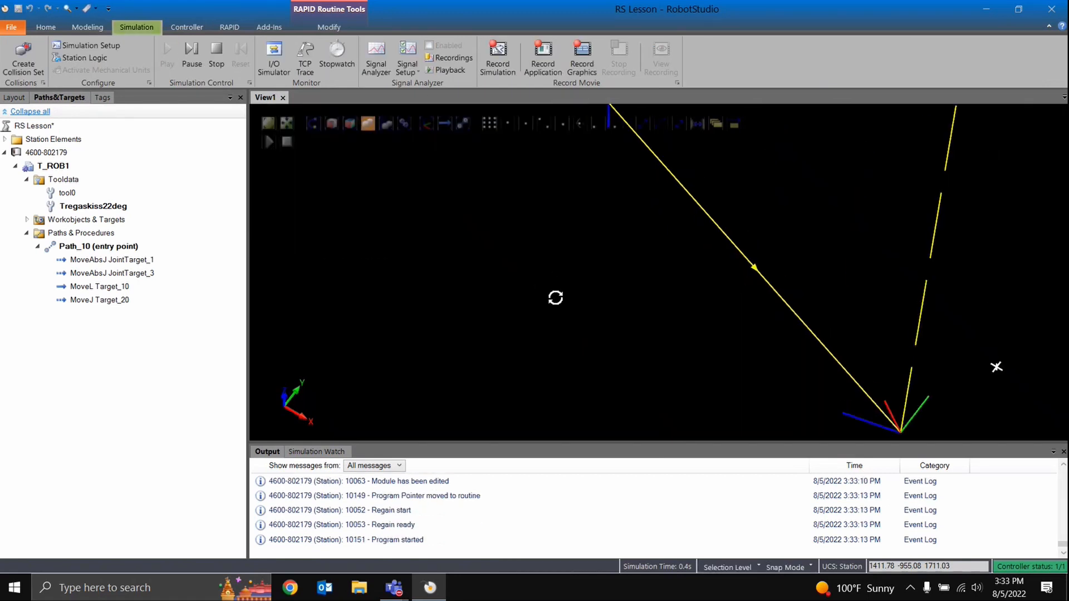
pyautogui.scroll(-2, 646, 241)
pyautogui.keyDown('ctrl'); pyautogui.moveTo(625, 270); pyautogui.dragTo(564, 342); pyautogui.keyUp('ctrl')
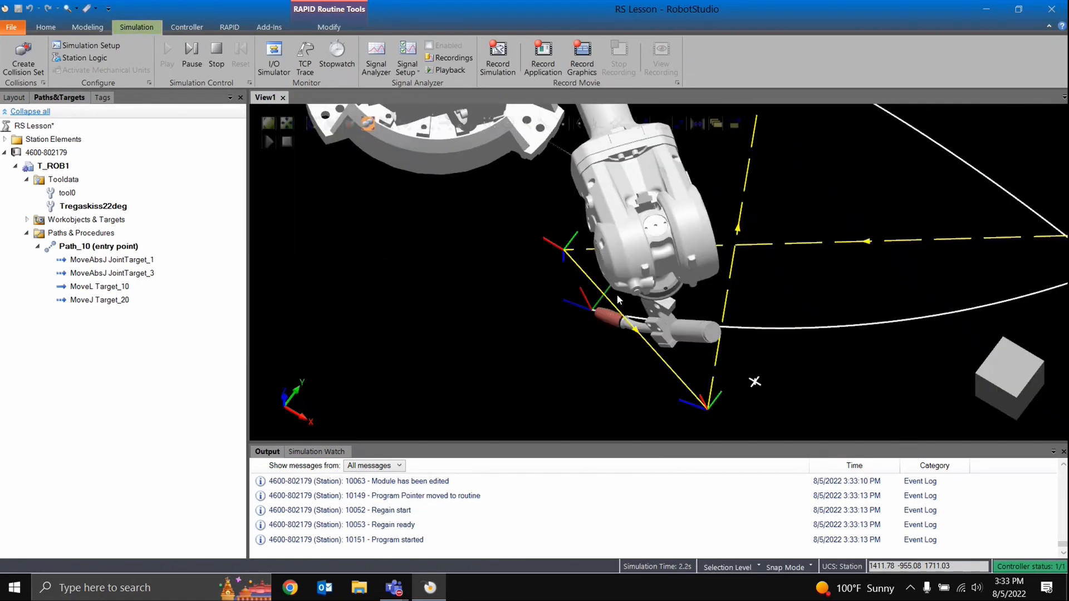
pyautogui.scroll(3, 504, 296)
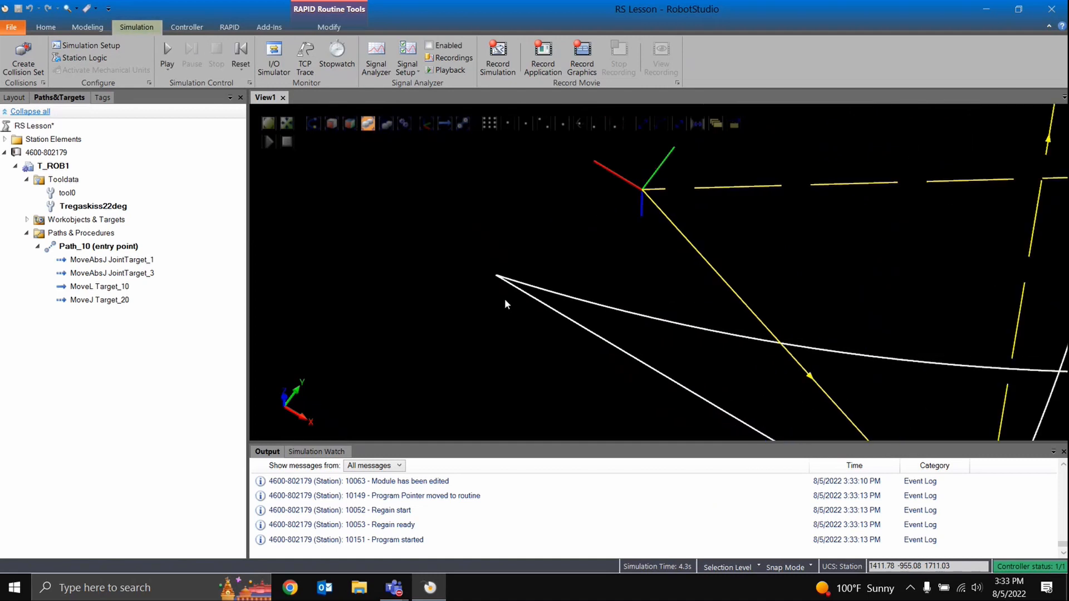
pyautogui.scroll(3, 557, 315)
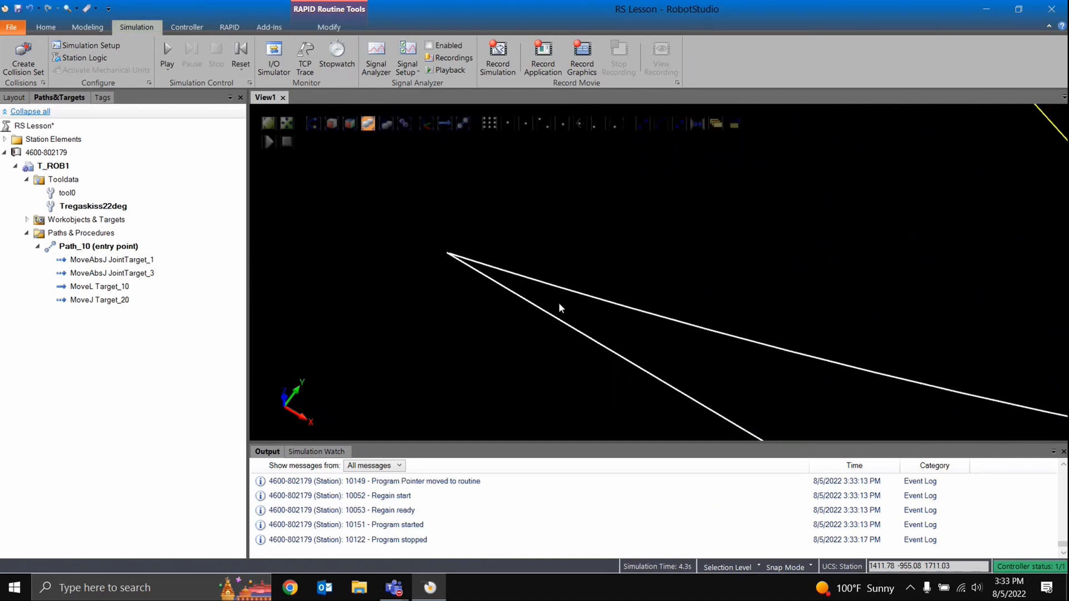
pyautogui.scroll(1, 448, 238)
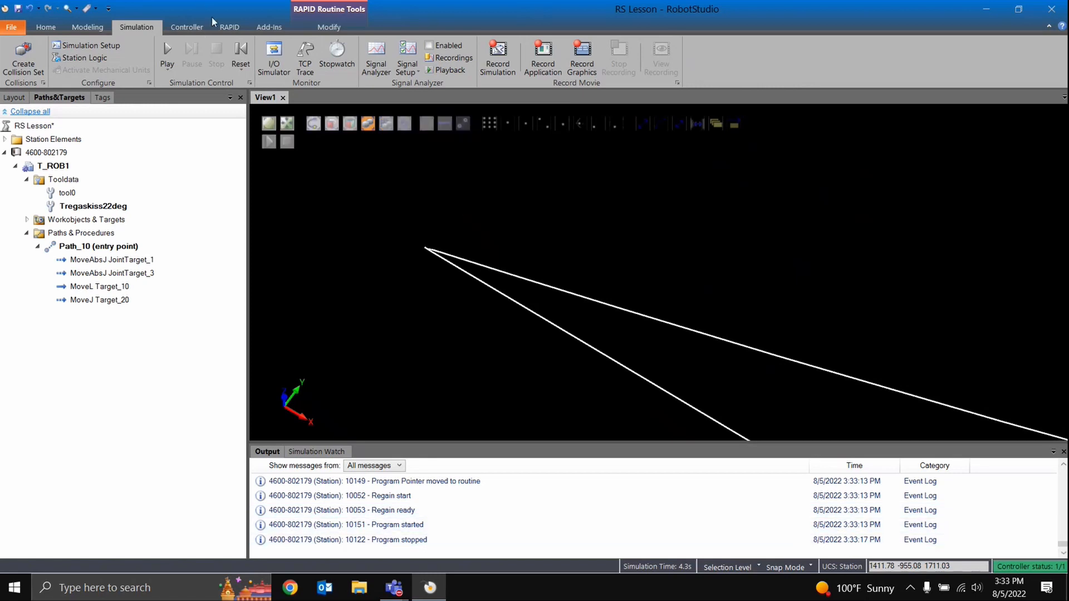
# Step: Examine the Tregaskiss22deg tool and wobj0 work object arguments in the first MoveAbsJ line of Path_10
pyautogui.click(228, 28)
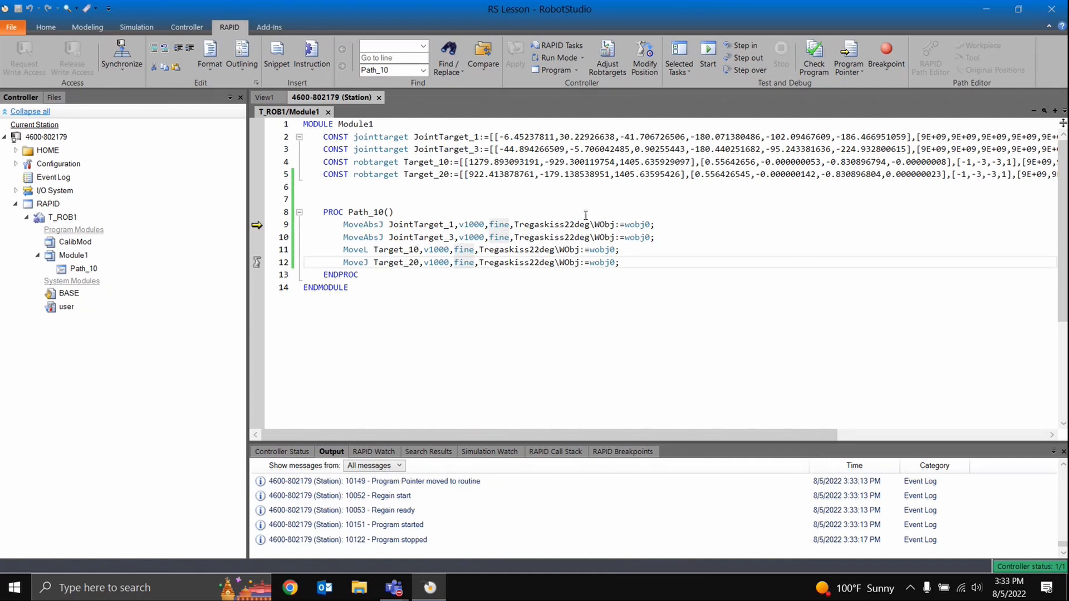
pyautogui.doubleClick(546, 224)
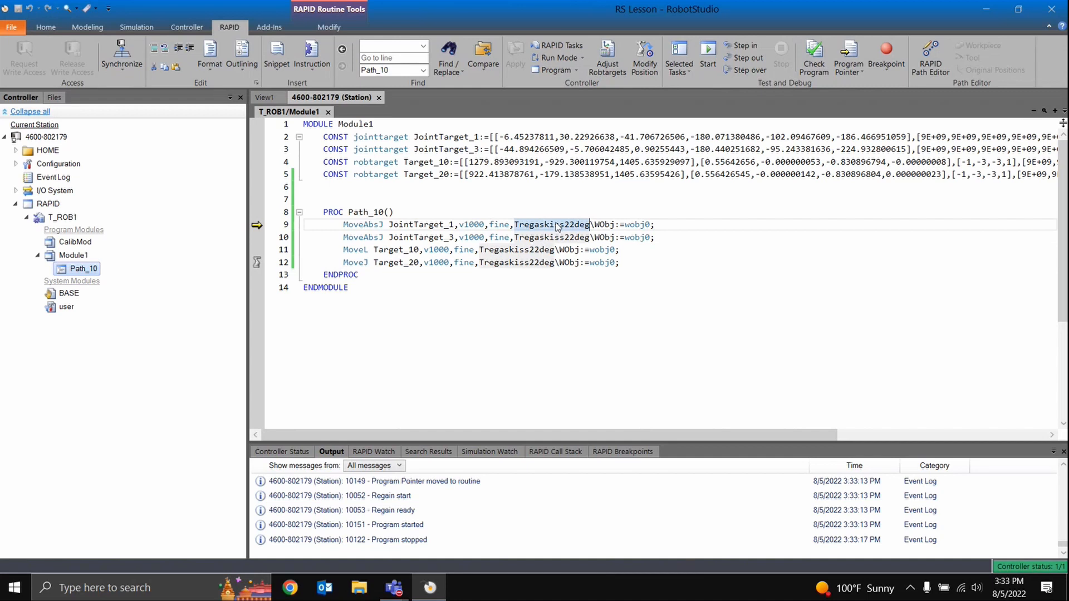
pyautogui.moveTo(556, 225)
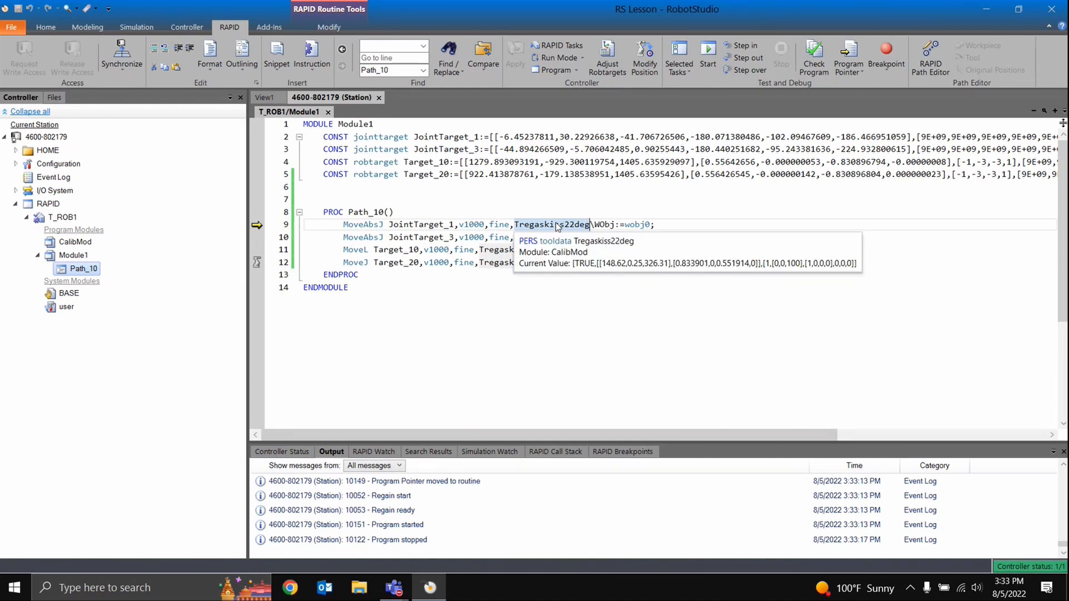
pyautogui.click(362, 225)
pyautogui.moveTo(363, 227)
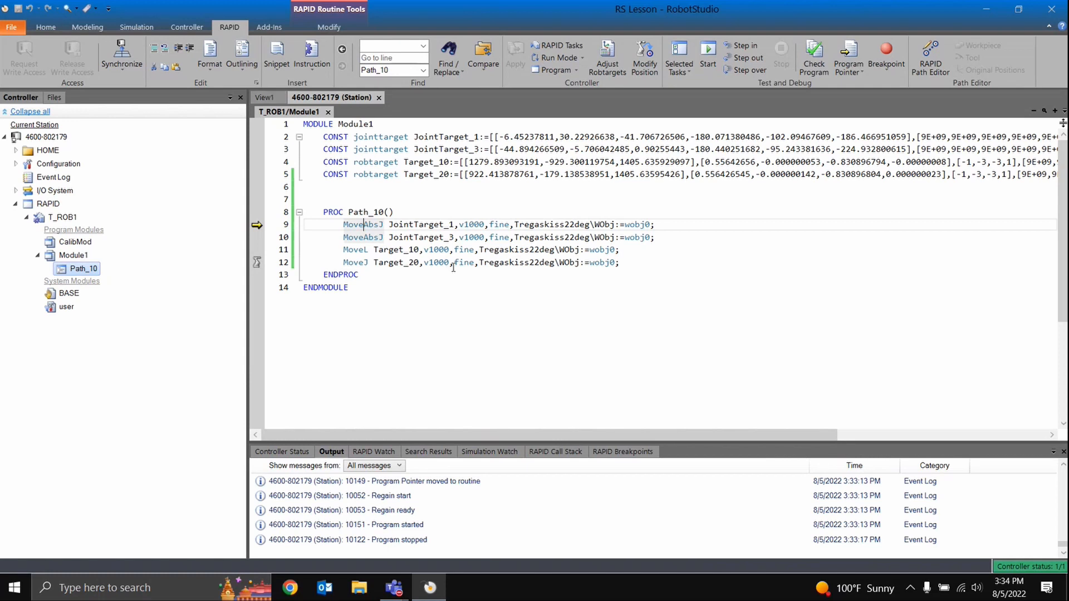
pyautogui.moveTo(551, 225); pyautogui.dragTo(581, 226)
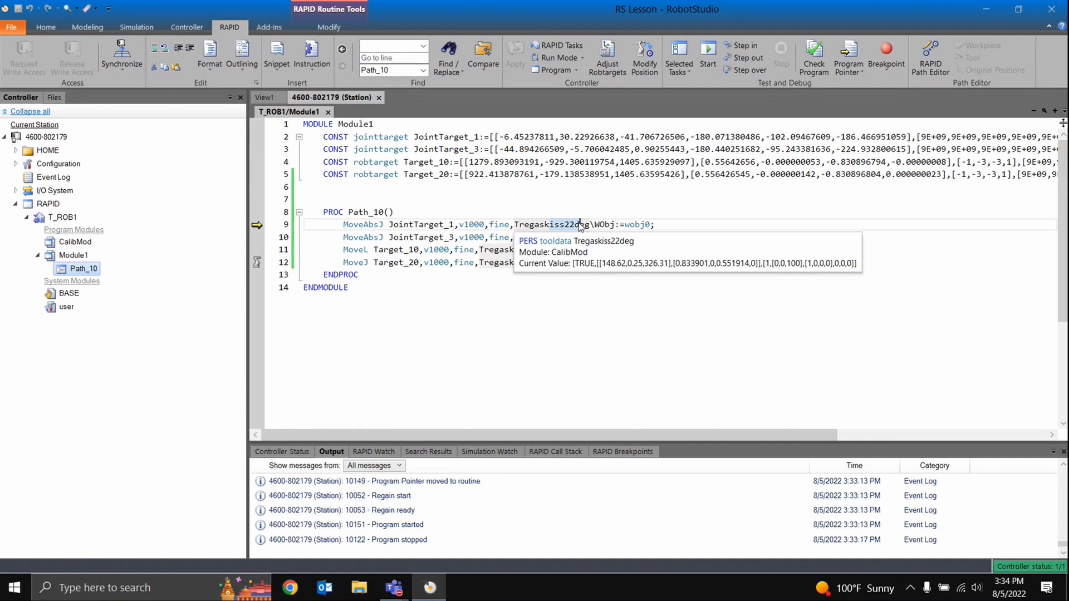
pyautogui.click(680, 227)
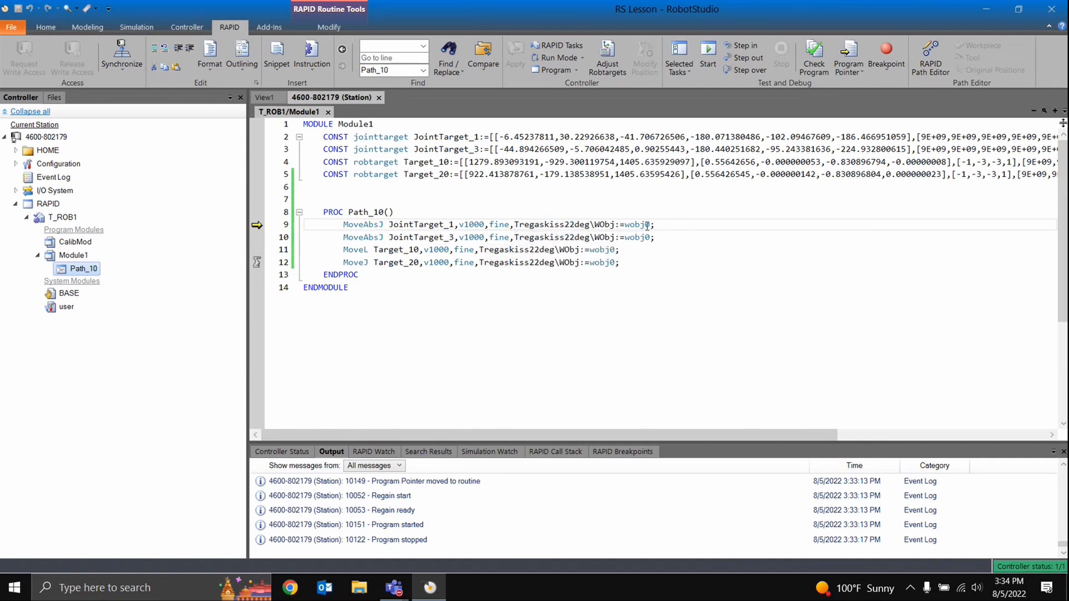
pyautogui.doubleClick(647, 224)
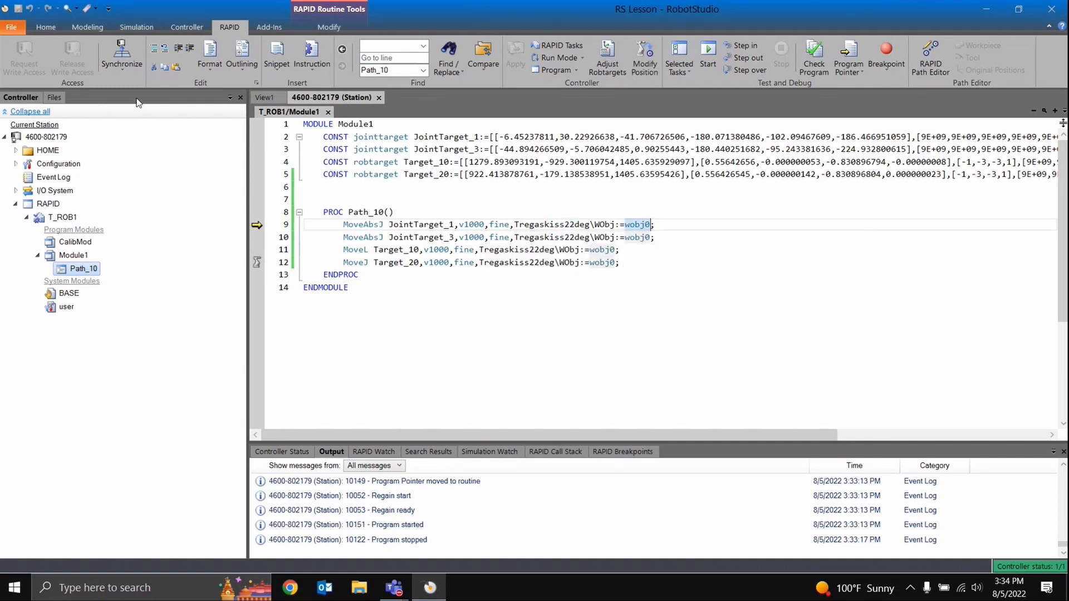
# Step: Create a work object named Workobject_1 in task T_ROB1, keeping the default user and object frame settings
pyautogui.click(45, 26)
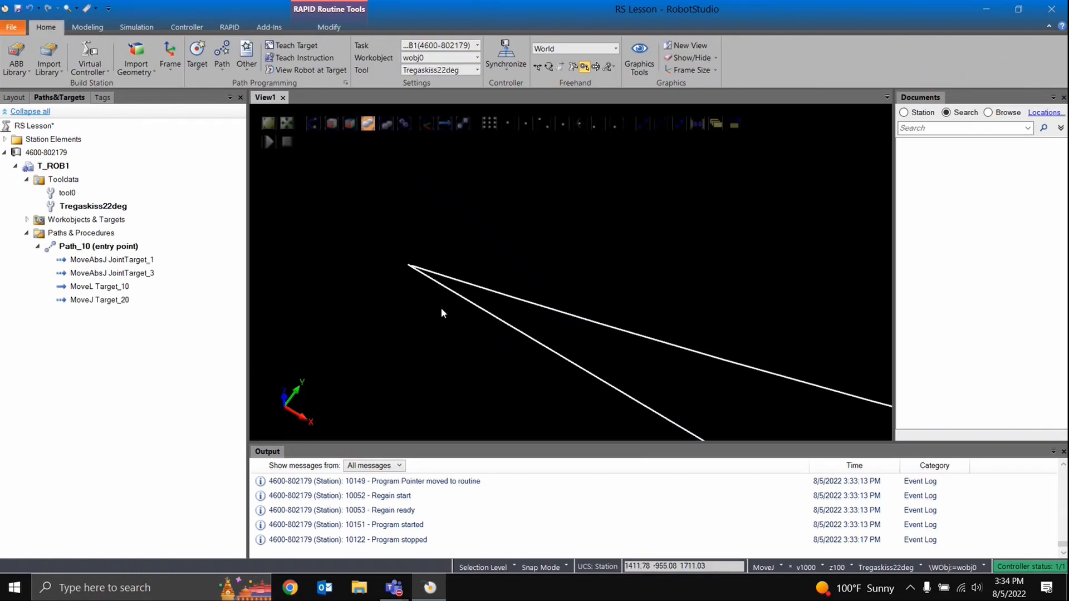
pyautogui.keyDown('ctrl'); pyautogui.keyDown('shift'); pyautogui.moveTo(441, 313); pyautogui.dragTo(494, 246); pyautogui.keyUp('shift'); pyautogui.keyUp('ctrl')
pyautogui.scroll(-5, 544, 214)
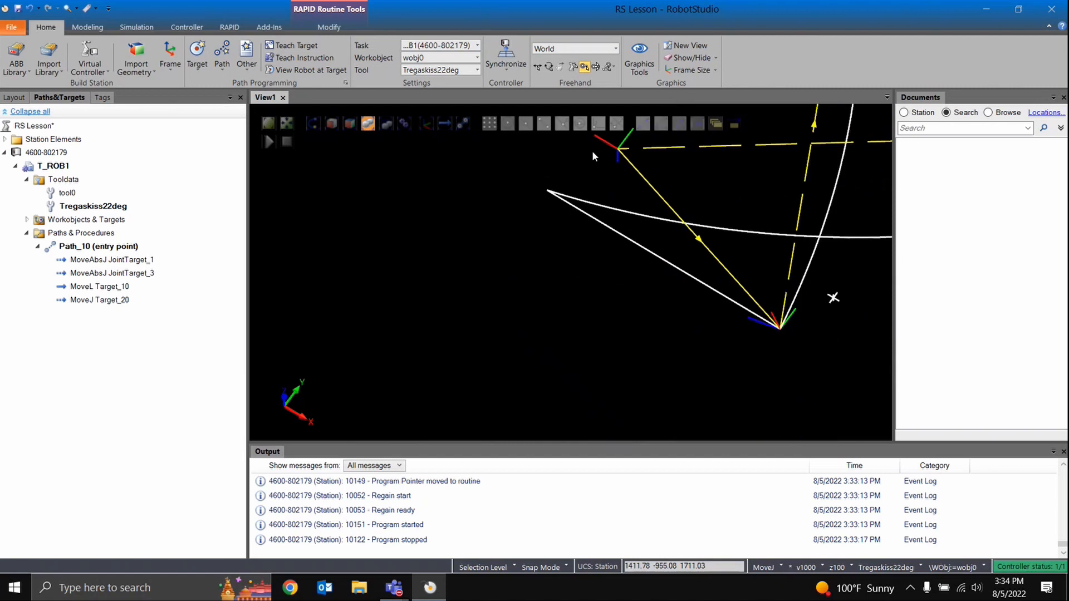
pyautogui.keyDown('ctrl'); pyautogui.keyDown('shift'); pyautogui.moveTo(528, 263); pyautogui.dragTo(445, 276); pyautogui.keyUp('shift'); pyautogui.keyUp('ctrl')
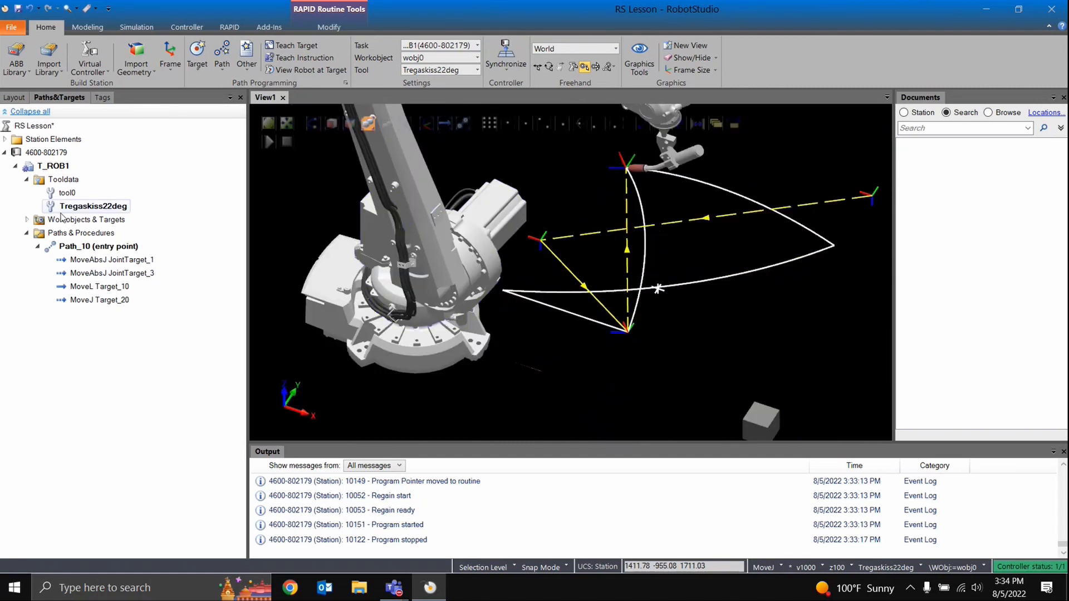
pyautogui.click(27, 219)
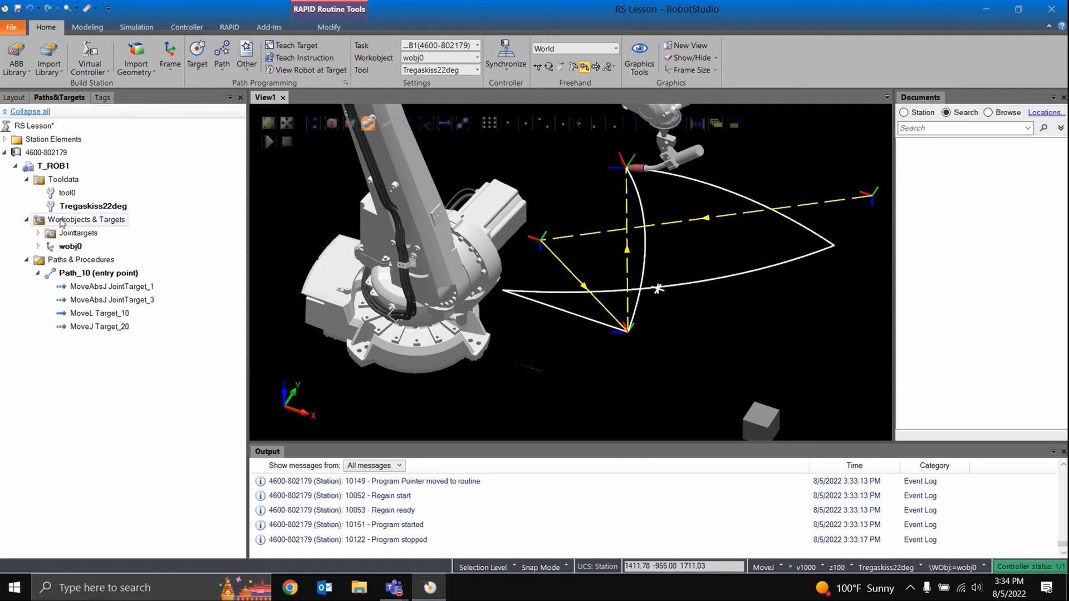
pyautogui.rightClick(61, 221)
pyautogui.click(89, 223)
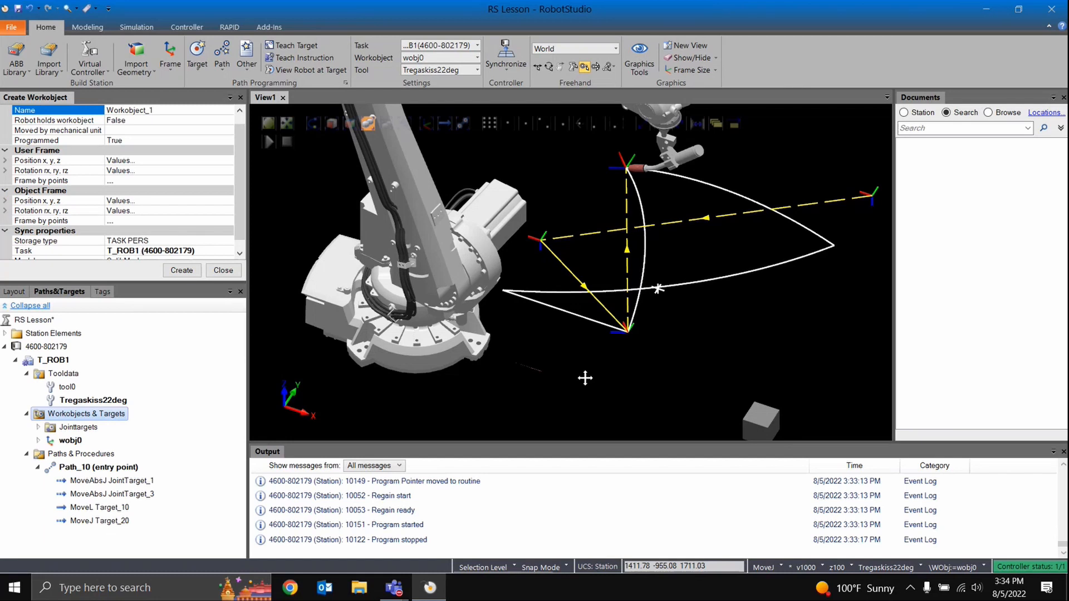
pyautogui.keyDown('ctrl'); pyautogui.moveTo(585, 378); pyautogui.dragTo(464, 275); pyautogui.keyUp('ctrl')
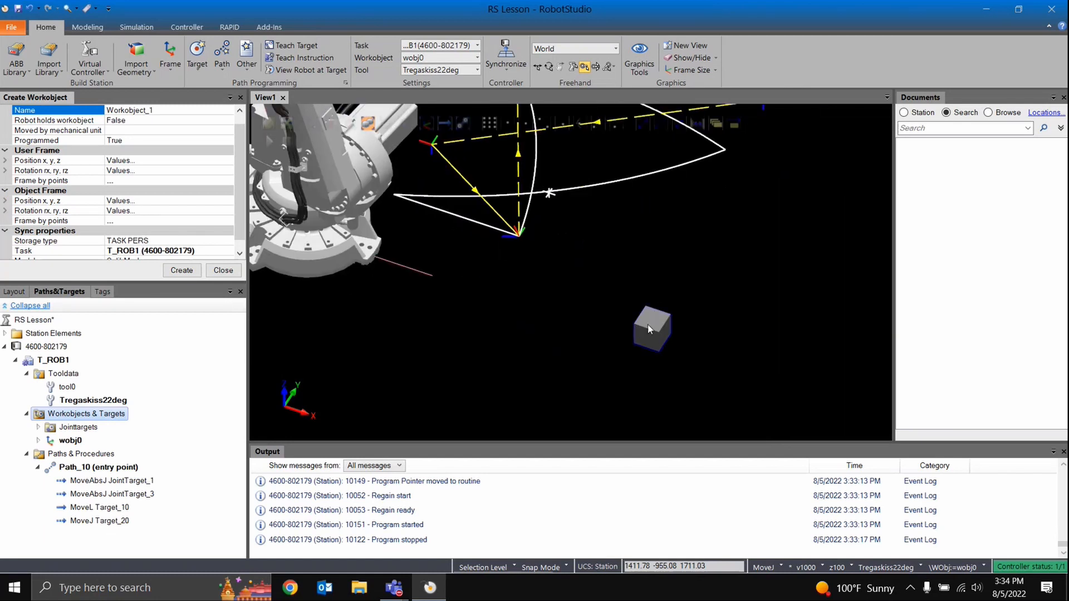
pyautogui.click(174, 272)
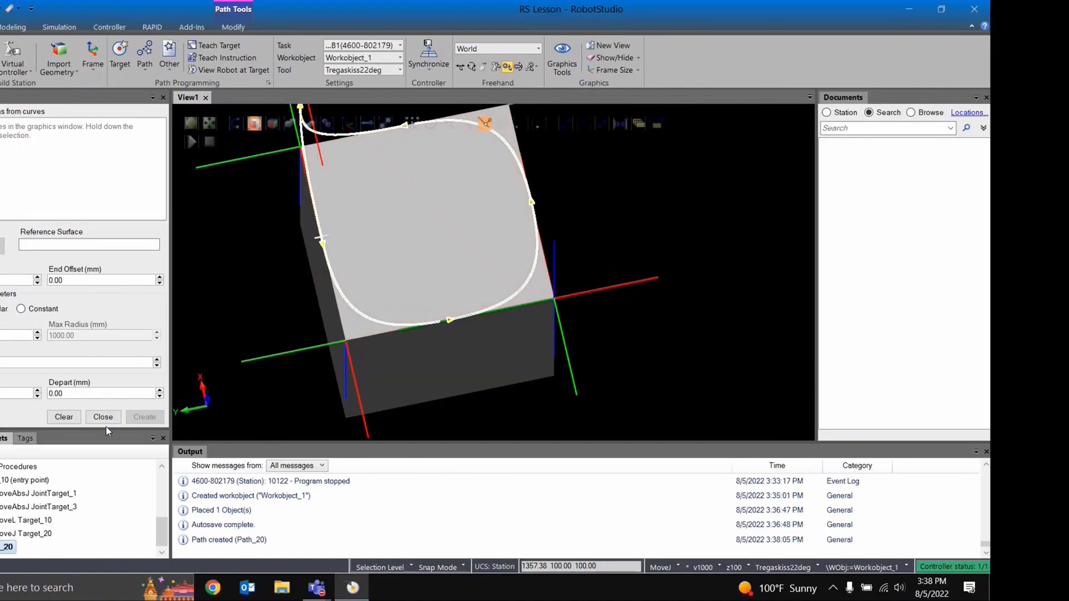
# Step: Close the path-from-curves settings and set the zone of all Path_20 move instructions, Target_30 to Target_90, to z0
pyautogui.click(103, 417)
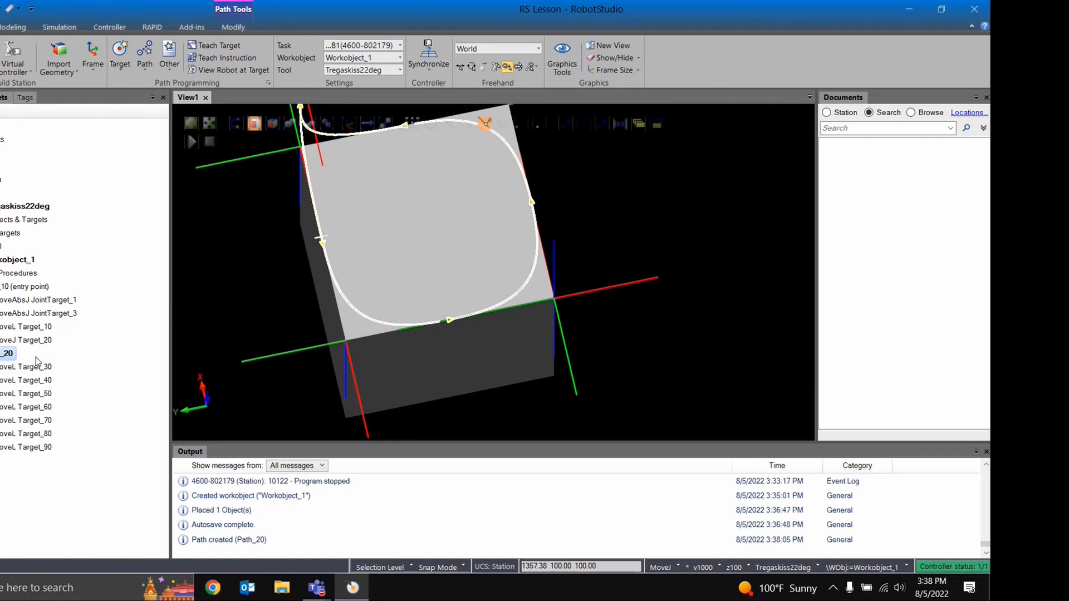
pyautogui.click(22, 366)
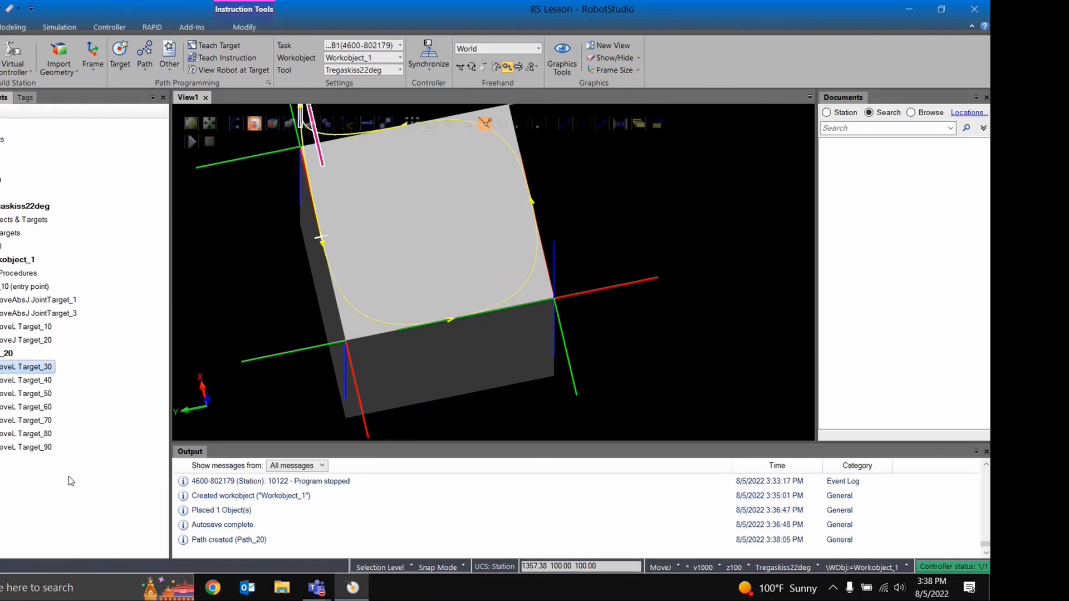
pyautogui.keyDown('shift'); pyautogui.click(13, 449); pyautogui.keyUp('shift')
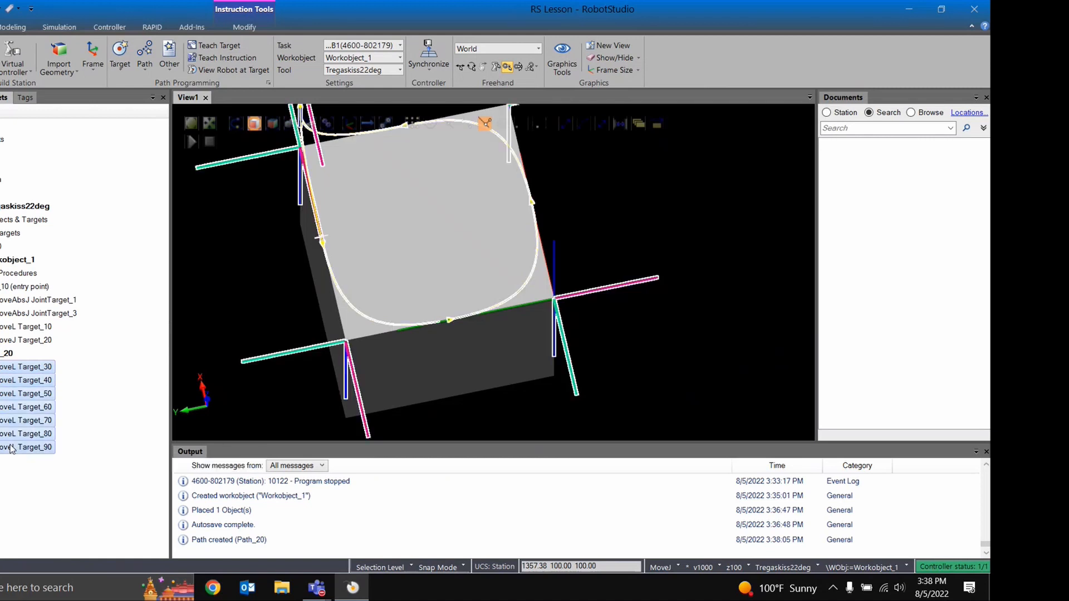
pyautogui.rightClick(12, 449)
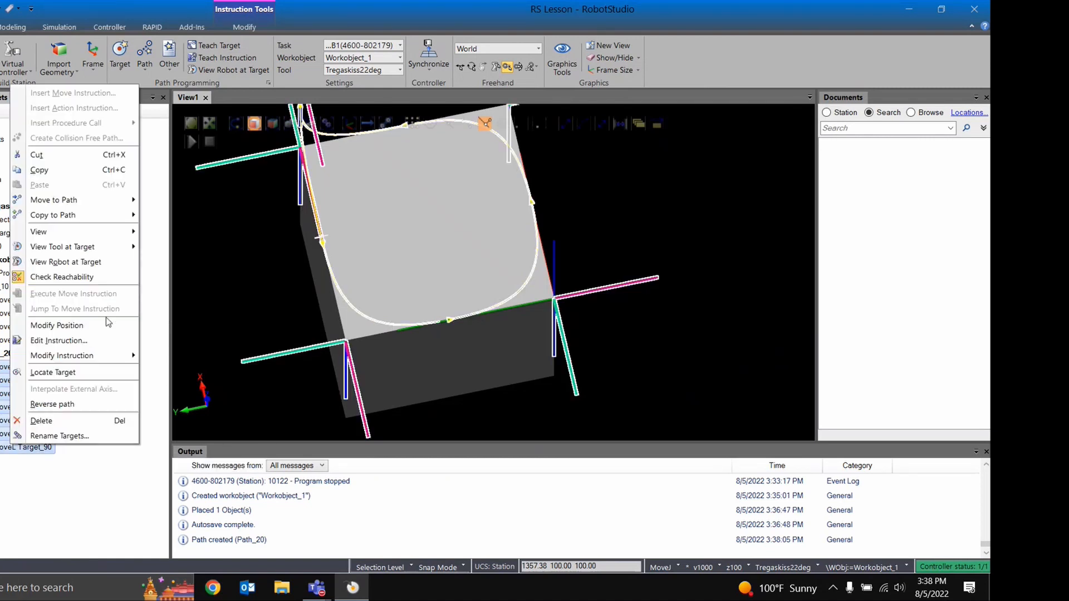
pyautogui.moveTo(120, 355)
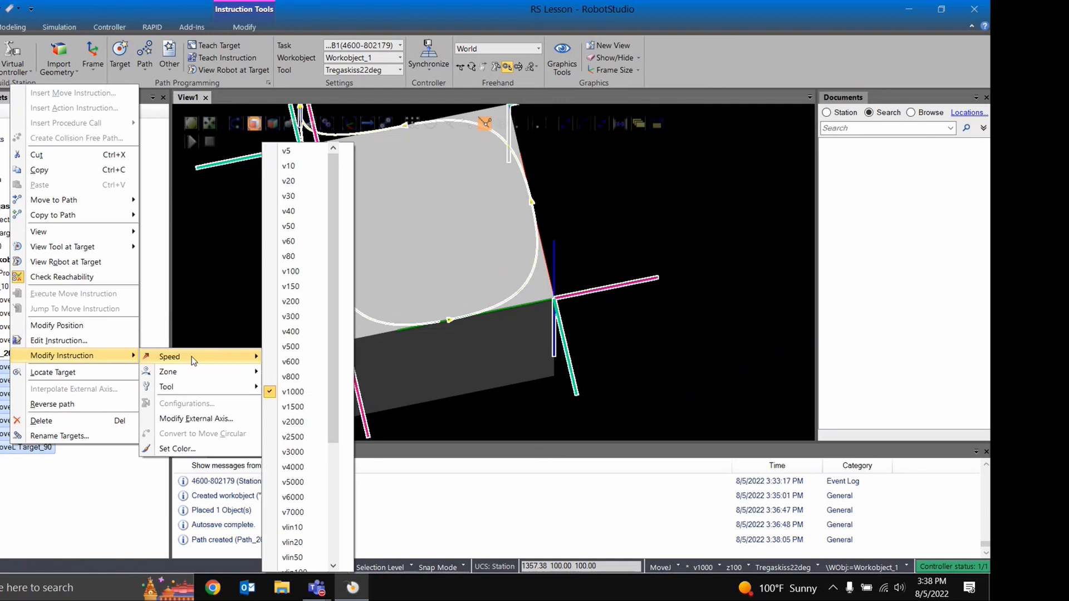
pyautogui.moveTo(192, 372)
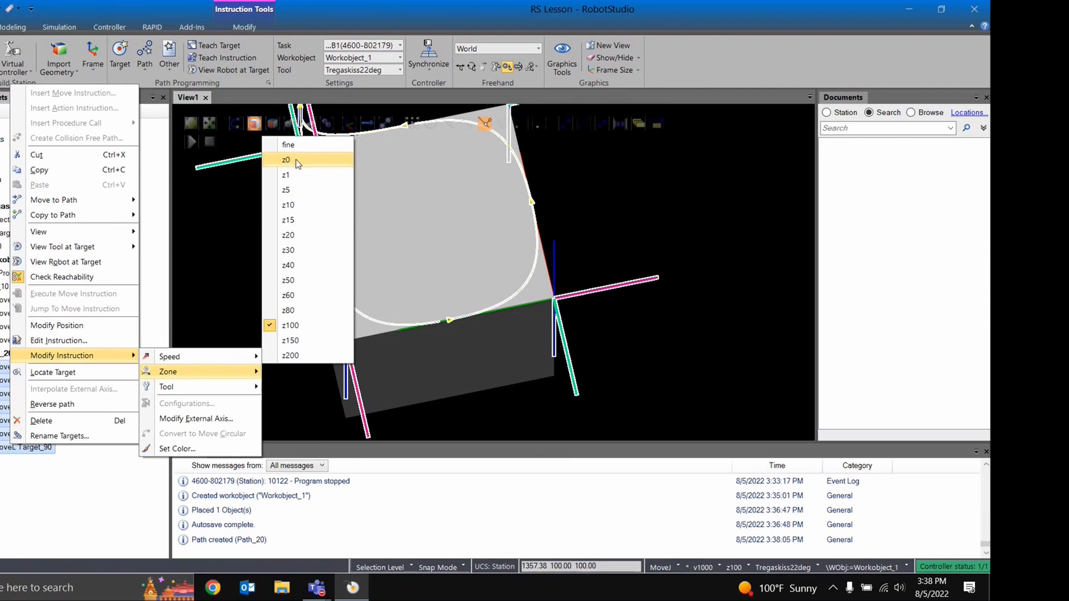
pyautogui.click(296, 159)
pyautogui.scroll(4, 321, 399)
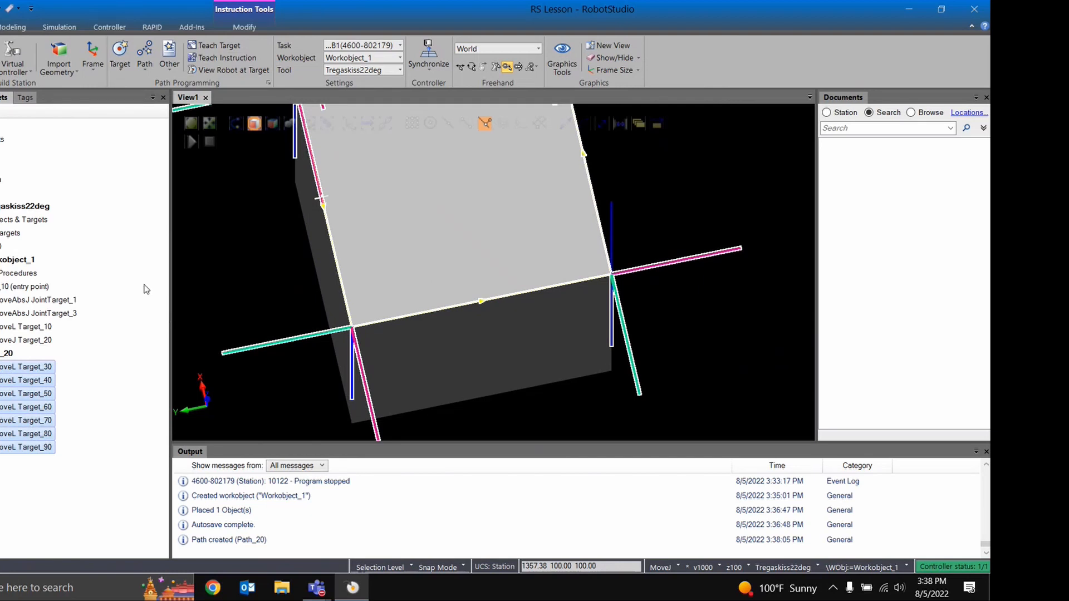
pyautogui.scroll(-3, 267, 301)
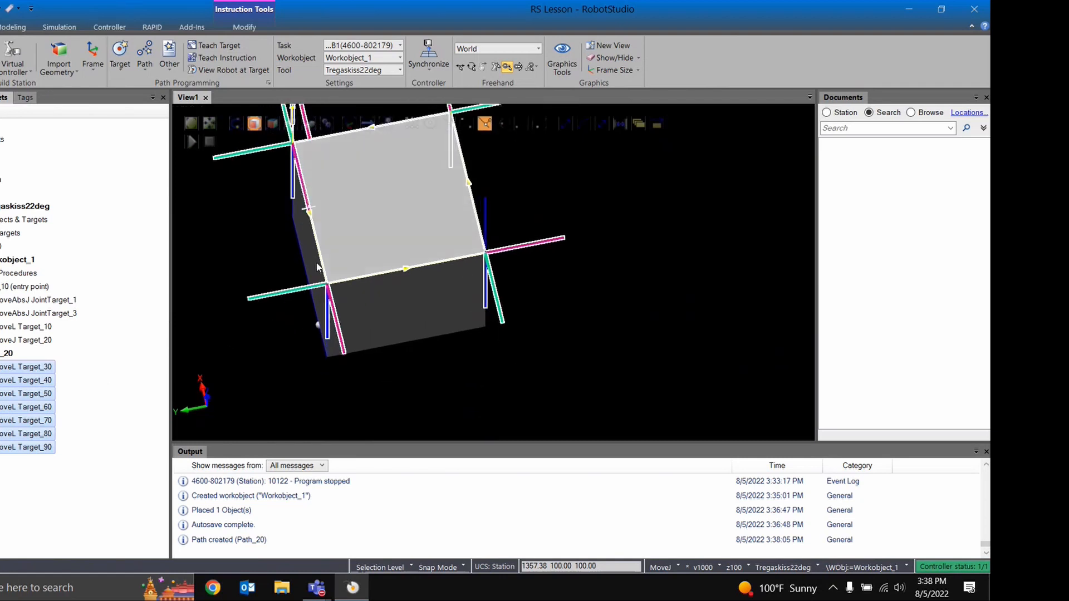
# Step: Activate View Robot at Target for Target_80 of Path_20 and examine the torch pose at the box corner
pyautogui.scroll(-5, 318, 268)
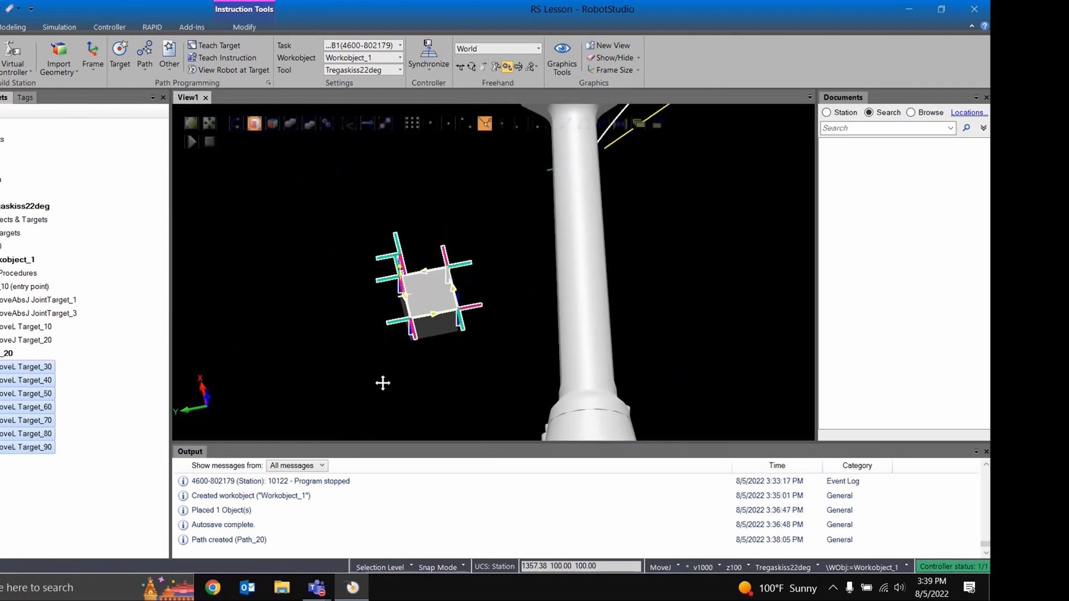
pyautogui.keyDown('ctrl'); pyautogui.keyDown('shift'); pyautogui.moveTo(382, 382); pyautogui.dragTo(184, 357); pyautogui.keyUp('shift'); pyautogui.keyUp('ctrl')
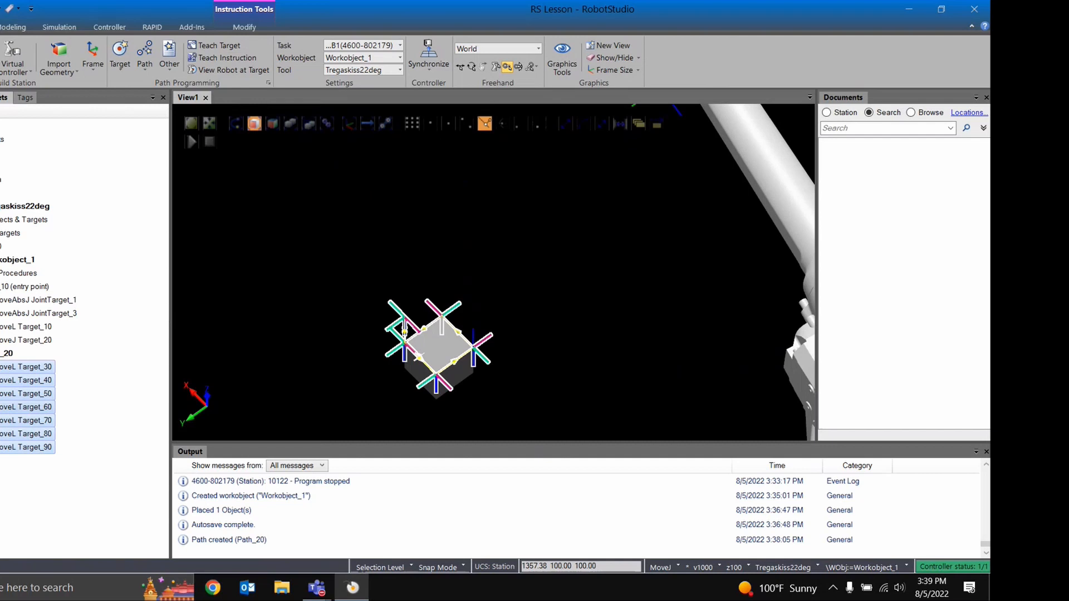
pyautogui.click(1, 437)
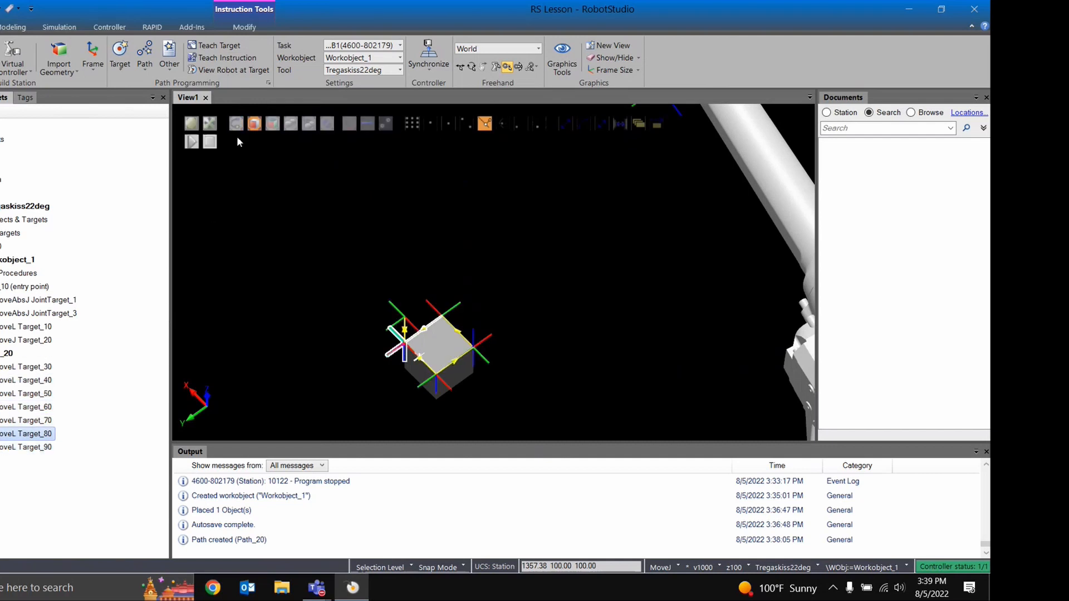
pyautogui.click(228, 70)
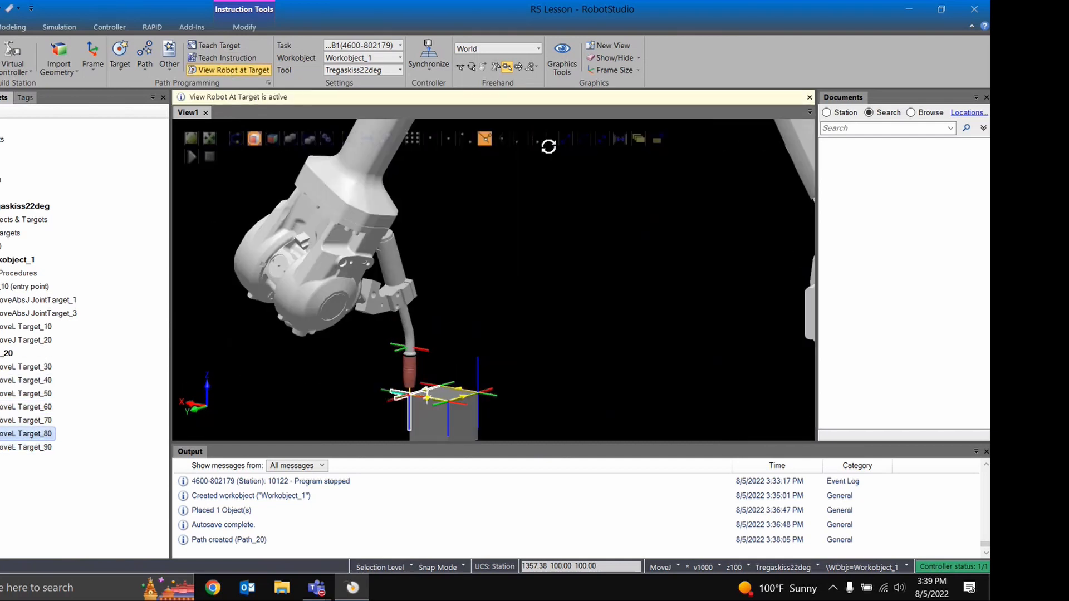
pyautogui.keyDown('ctrl'); pyautogui.keyDown('shift'); pyautogui.moveTo(549, 147); pyautogui.dragTo(267, 317); pyautogui.keyUp('shift'); pyautogui.keyUp('ctrl')
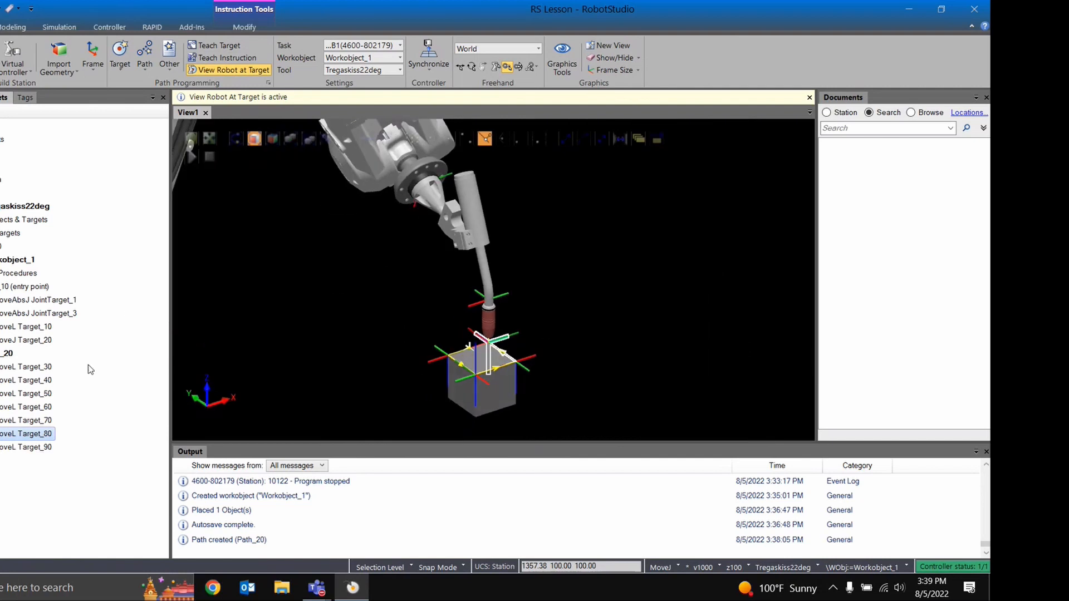
# Step: Examine the robot's pose at Target_70, Target_60 and Target_50 of Path_20 in turn
pyautogui.click(25, 425)
pyautogui.keyDown('ctrl'); pyautogui.keyDown('shift'); pyautogui.moveTo(272, 360); pyautogui.dragTo(168, 373); pyautogui.keyUp('shift'); pyautogui.keyUp('ctrl')
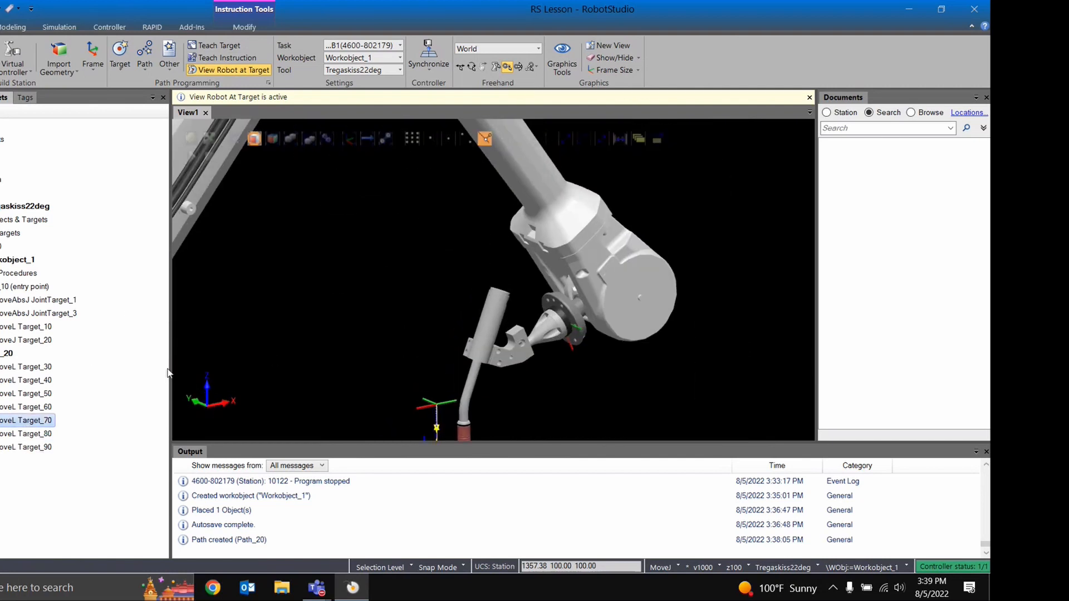
pyautogui.click(25, 407)
pyautogui.click(28, 393)
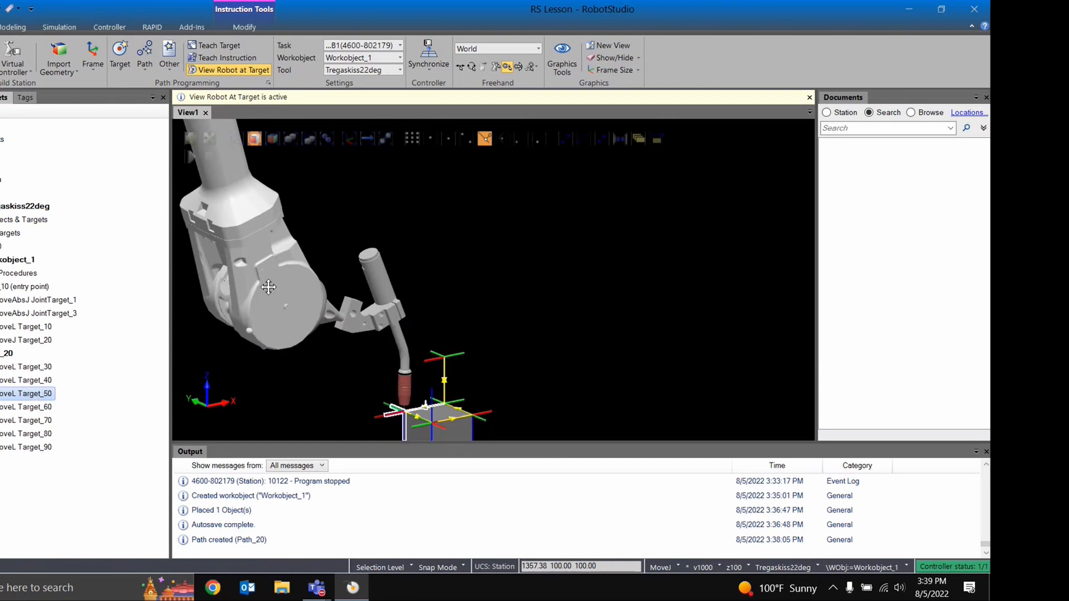
pyautogui.keyDown('ctrl'); pyautogui.moveTo(269, 286); pyautogui.dragTo(355, 196); pyautogui.keyUp('ctrl')
pyautogui.keyDown('ctrl'); pyautogui.keyDown('shift'); pyautogui.moveTo(401, 308); pyautogui.dragTo(332, 329); pyautogui.keyUp('shift'); pyautogui.keyUp('ctrl')
pyautogui.keyDown('ctrl'); pyautogui.moveTo(422, 339); pyautogui.dragTo(393, 380); pyautogui.keyUp('ctrl')
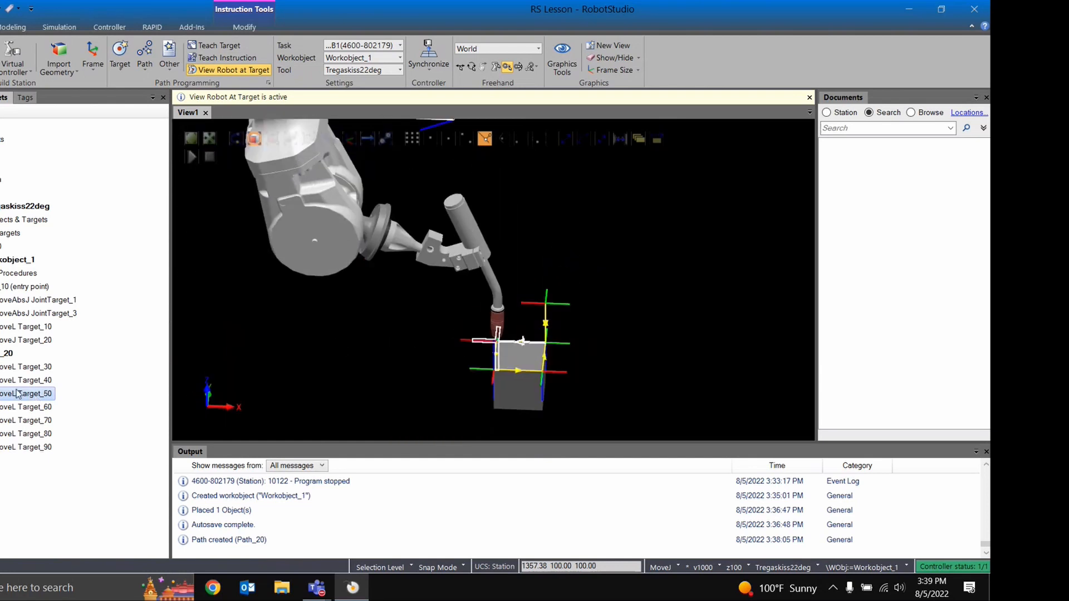
# Step: Locate Target_50 from its Path_20 move instruction and copy its position and orientation relative to world
pyautogui.rightClick(18, 394)
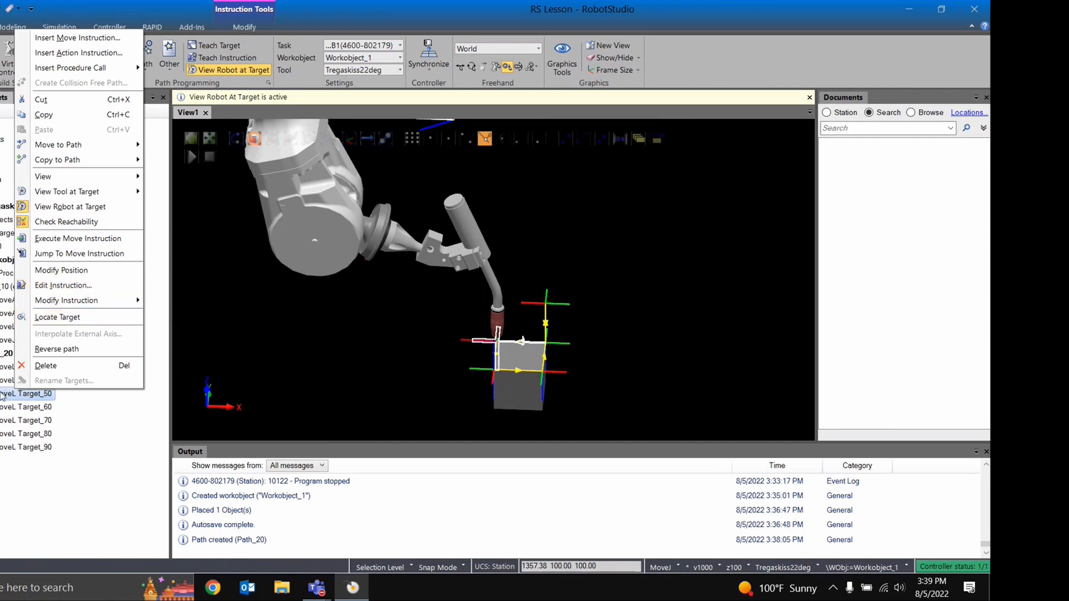
pyautogui.moveTo(69, 306)
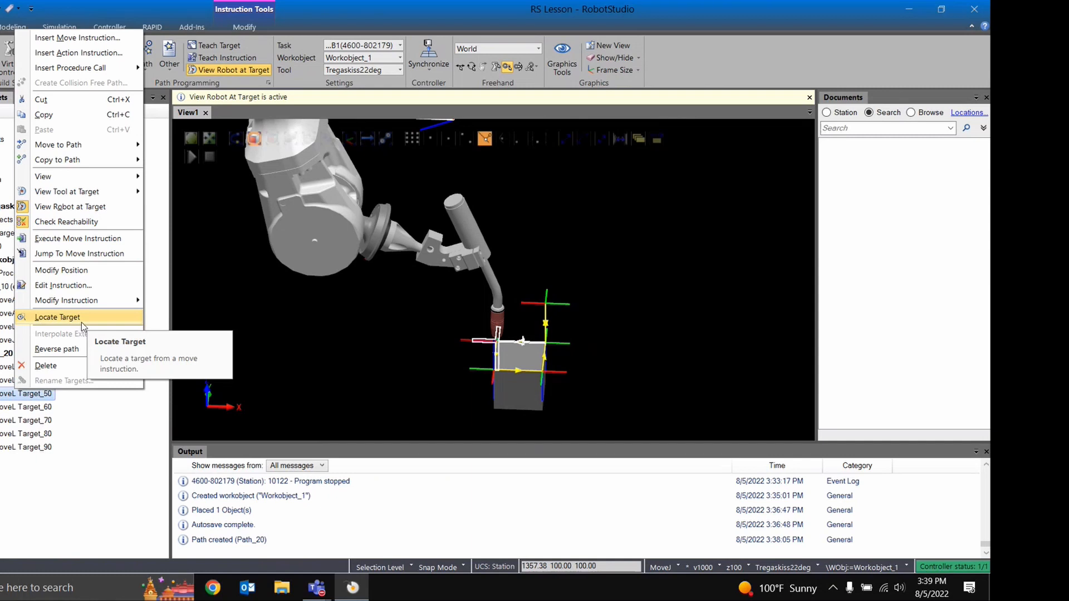
pyautogui.click(81, 322)
pyautogui.rightClick(11, 313)
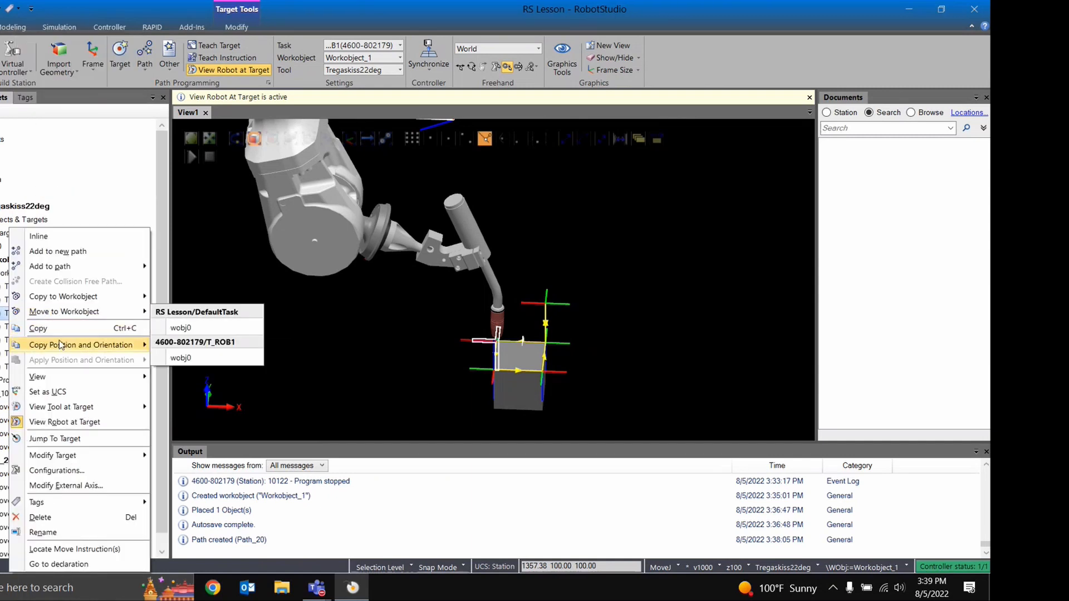
pyautogui.moveTo(62, 345)
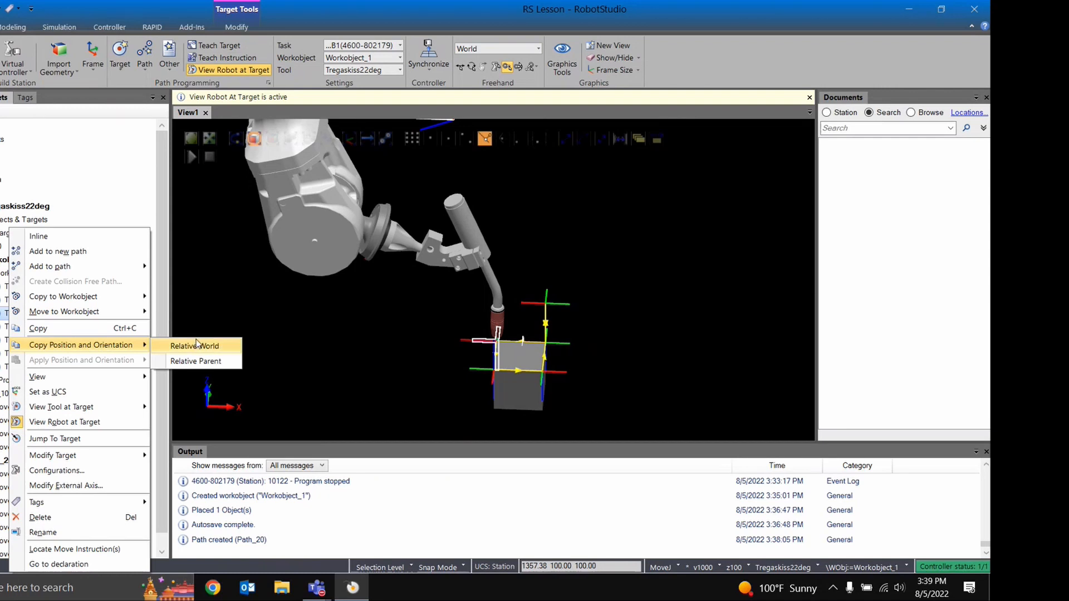
pyautogui.click(228, 346)
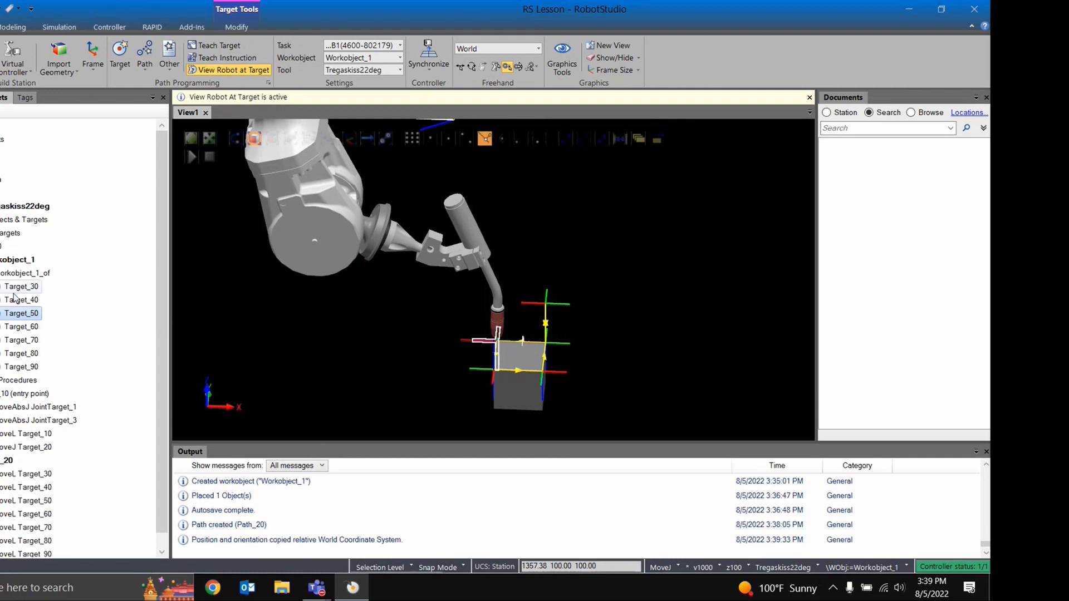
# Step: Apply only the copied orientation to all Workobject_1 targets, Target_30 to Target_90
pyautogui.click(23, 286)
pyautogui.keyDown('shift'); pyautogui.click(37, 365); pyautogui.keyUp('shift')
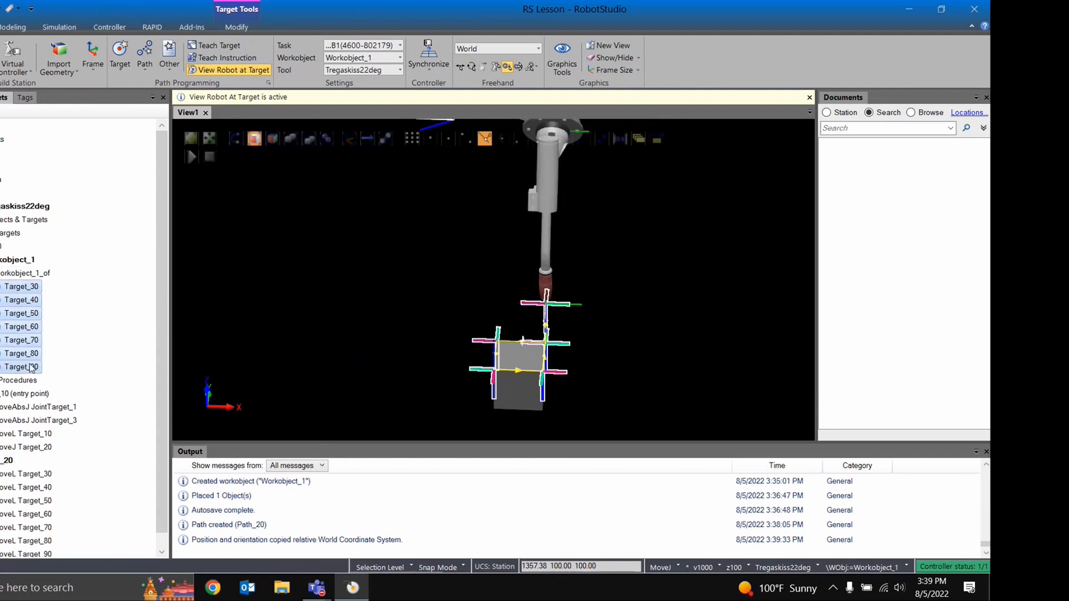
pyautogui.rightClick(31, 365)
pyautogui.moveTo(124, 157)
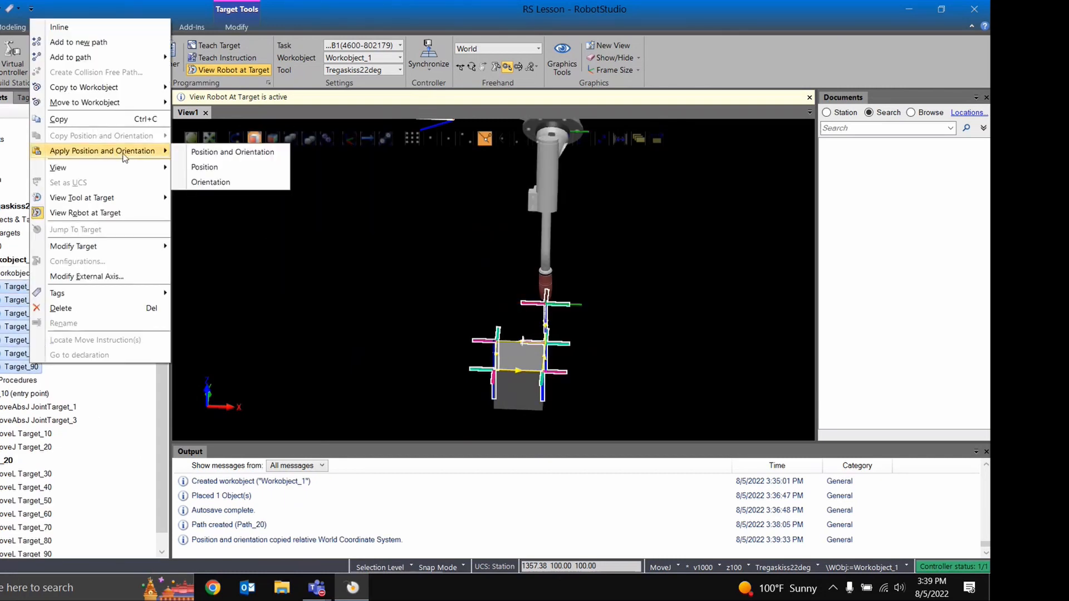
pyautogui.click(202, 183)
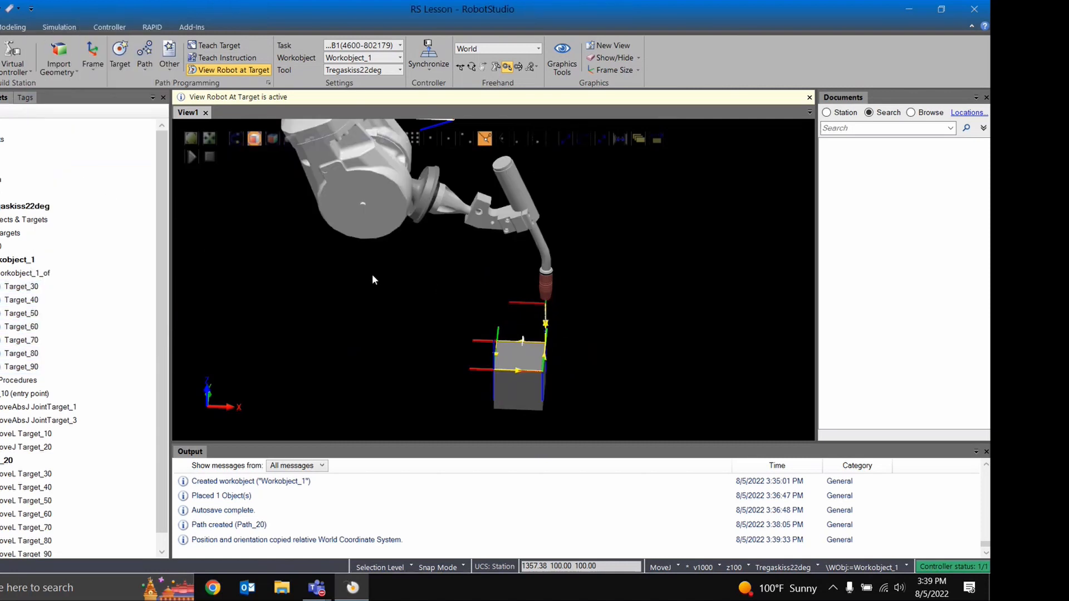
pyautogui.scroll(-1, 84, 422)
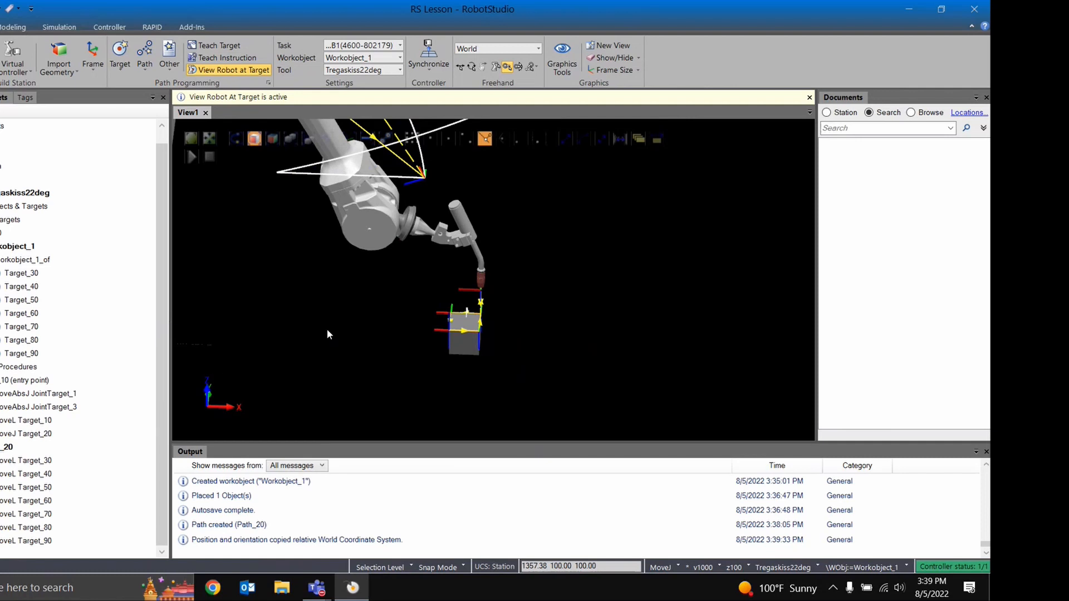
# Step: Update the position of Target_30 in Path_20 to the robot's current position with Modify Position
pyautogui.click(27, 460)
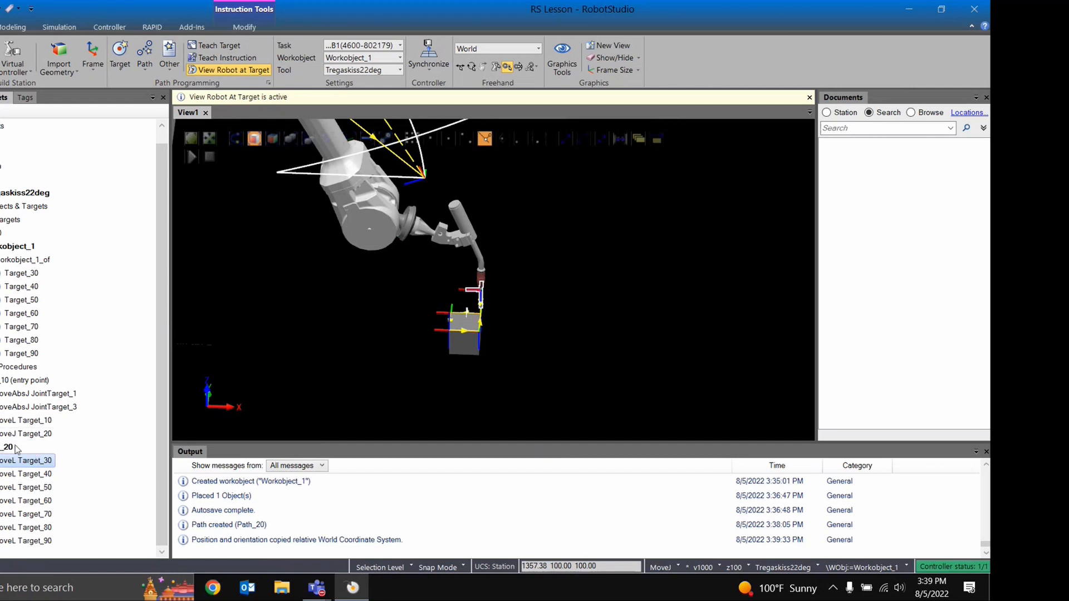
pyautogui.rightClick(2, 466)
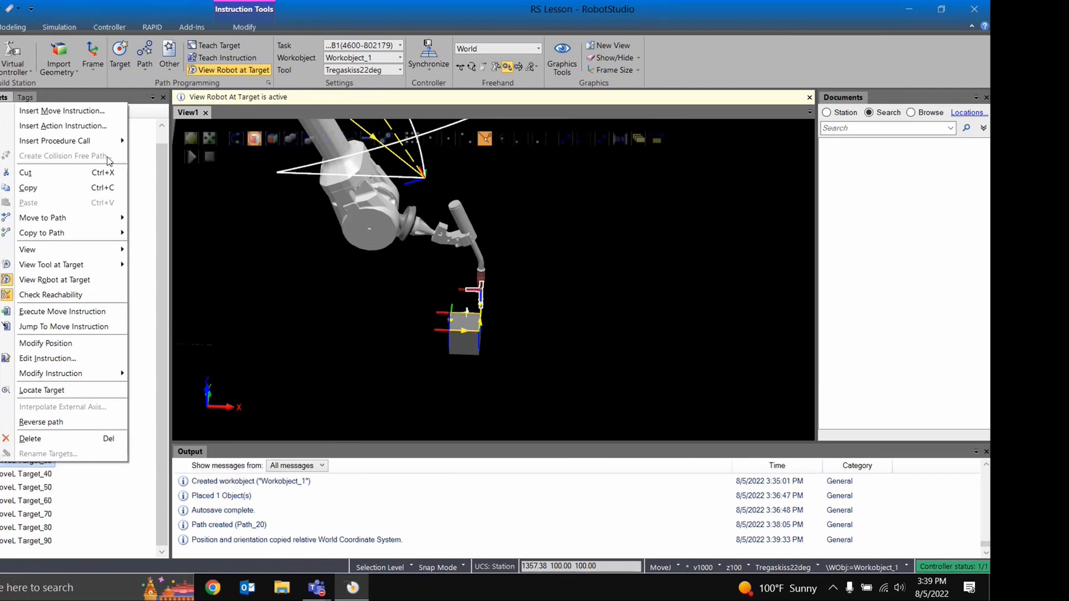
pyautogui.click(252, 287)
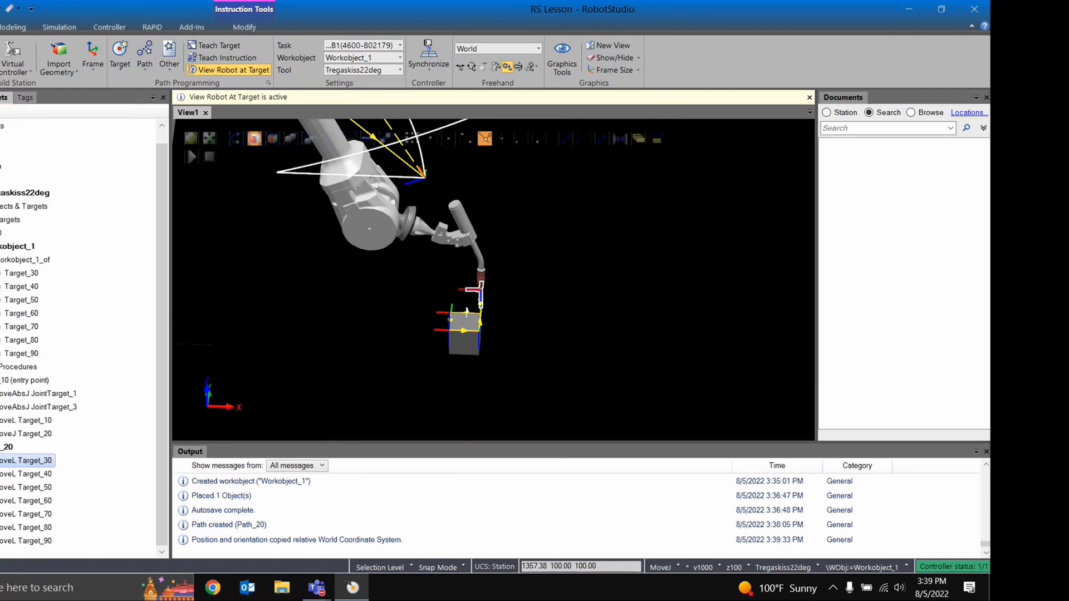
pyautogui.rightClick(21, 465)
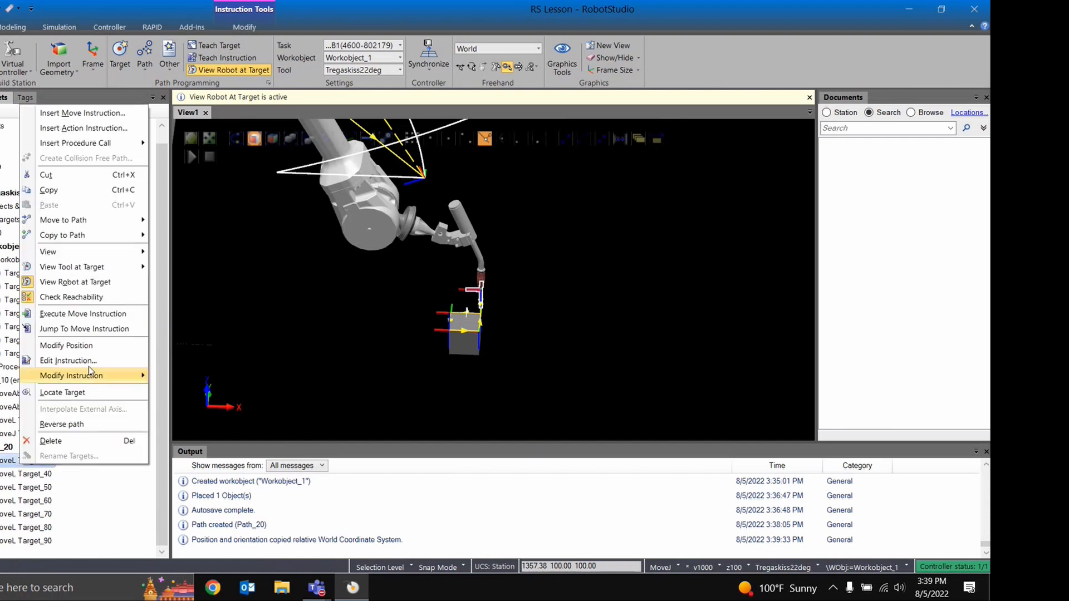
pyautogui.click(98, 346)
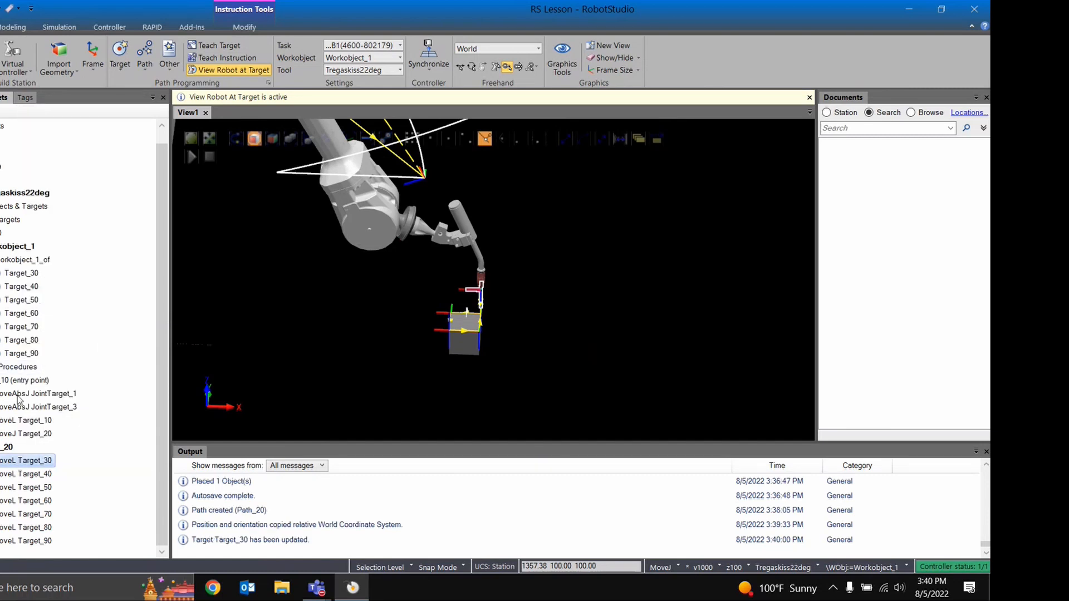
# Step: Change the Target_30 instruction in Path_20 from a linear to a joint move (MoveJ)
pyautogui.rightClick(19, 462)
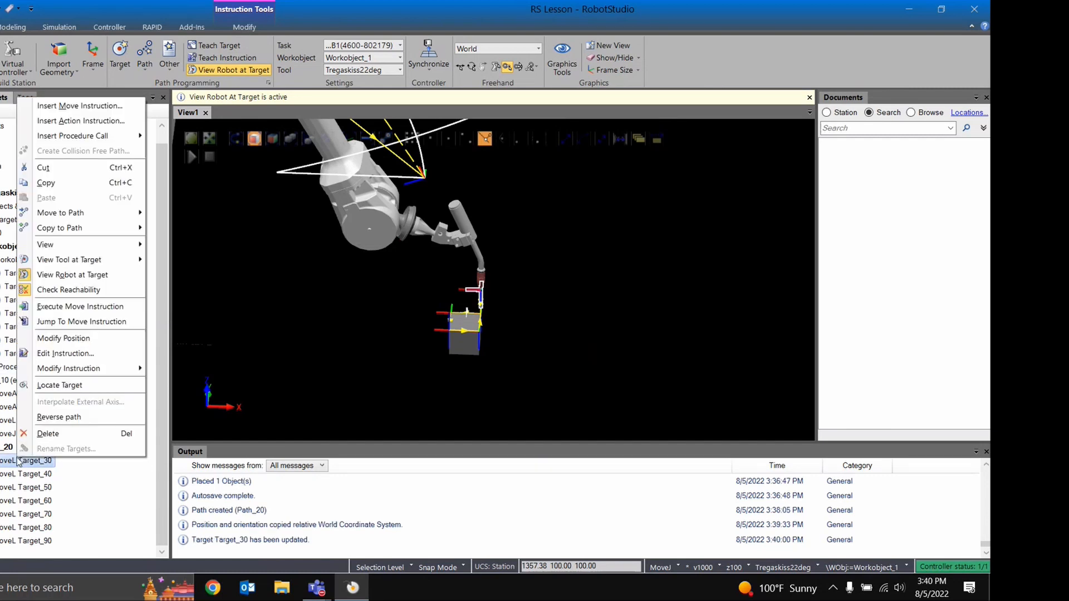
pyautogui.click(93, 353)
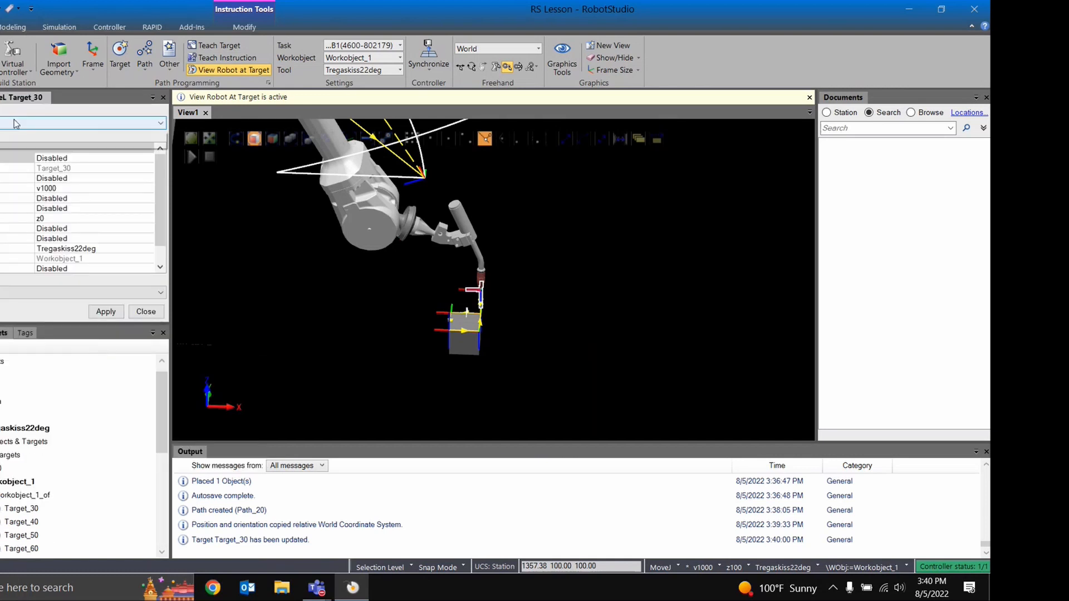
pyautogui.click(144, 312)
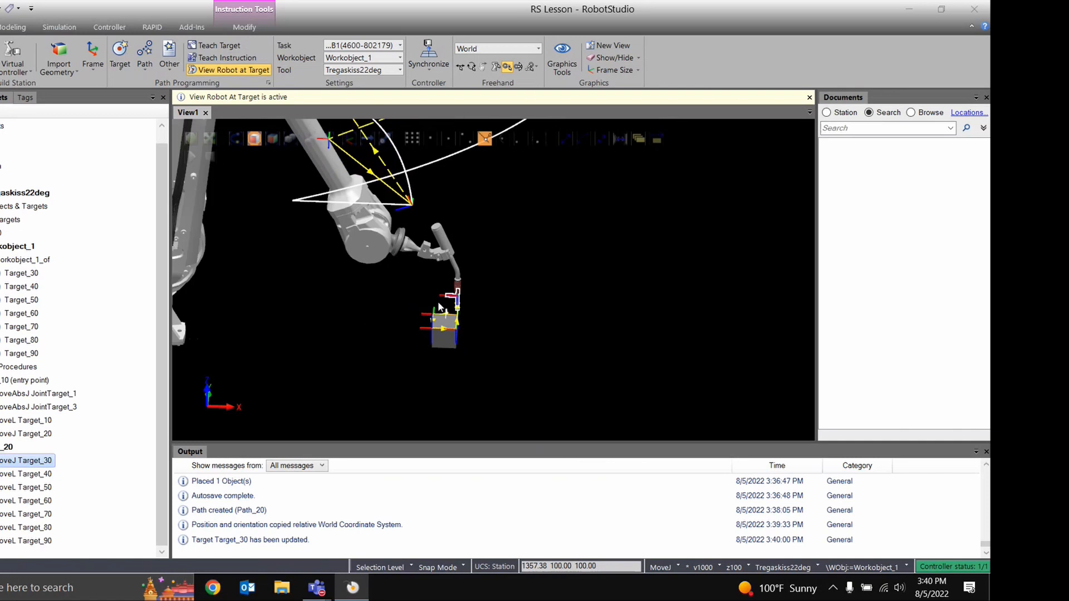
# Step: Jog the robot's base joint to swing the arm and torch well away from the box
pyautogui.scroll(-5, 438, 306)
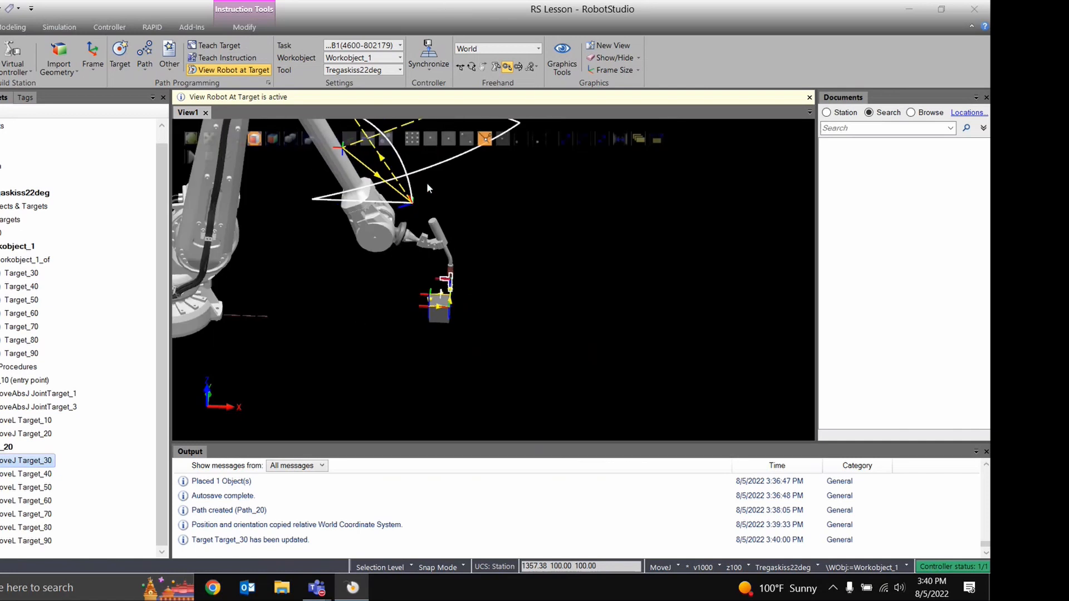
pyautogui.keyDown('ctrl'); pyautogui.keyDown('shift'); pyautogui.moveTo(424, 324); pyautogui.dragTo(453, 293); pyautogui.keyUp('shift'); pyautogui.keyUp('ctrl')
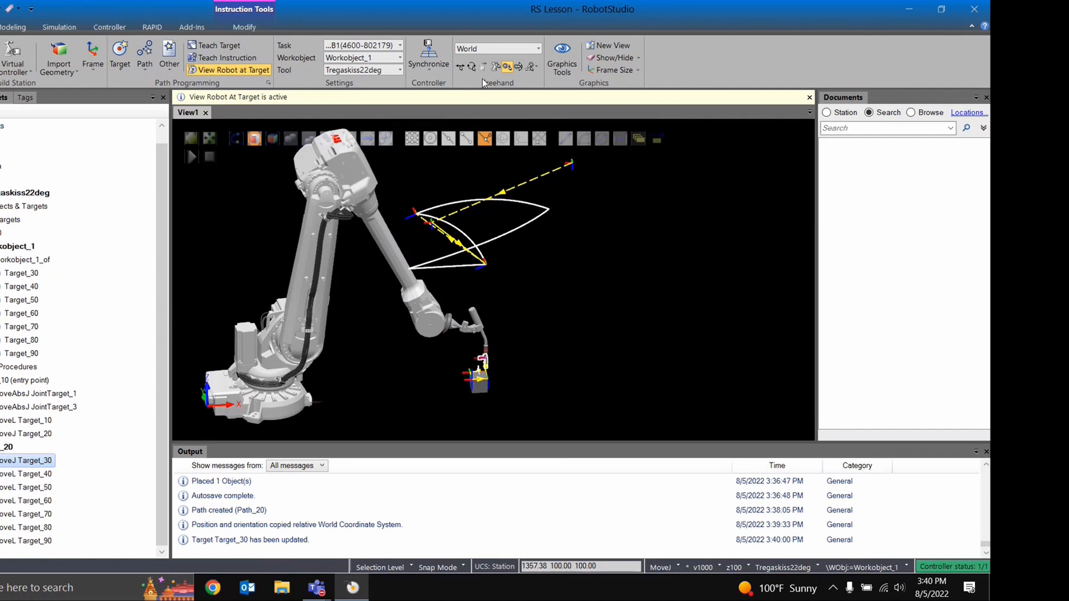
pyautogui.click(495, 68)
pyautogui.moveTo(278, 329); pyautogui.dragTo(383, 285)
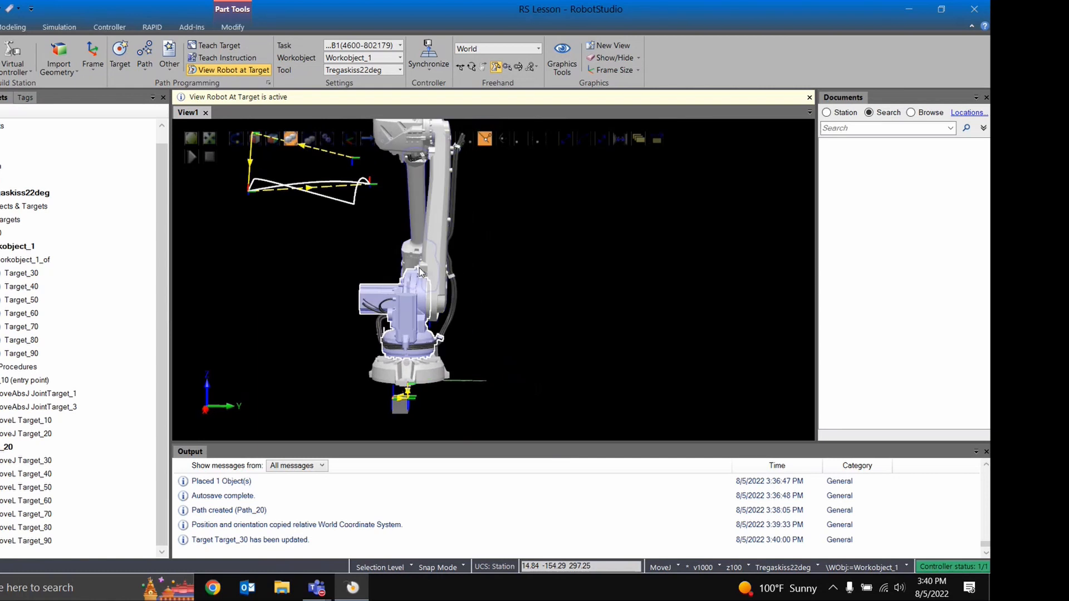
pyautogui.keyDown('ctrl'); pyautogui.keyDown('shift'); pyautogui.moveTo(422, 415); pyautogui.dragTo(647, 423); pyautogui.keyUp('shift'); pyautogui.keyUp('ctrl')
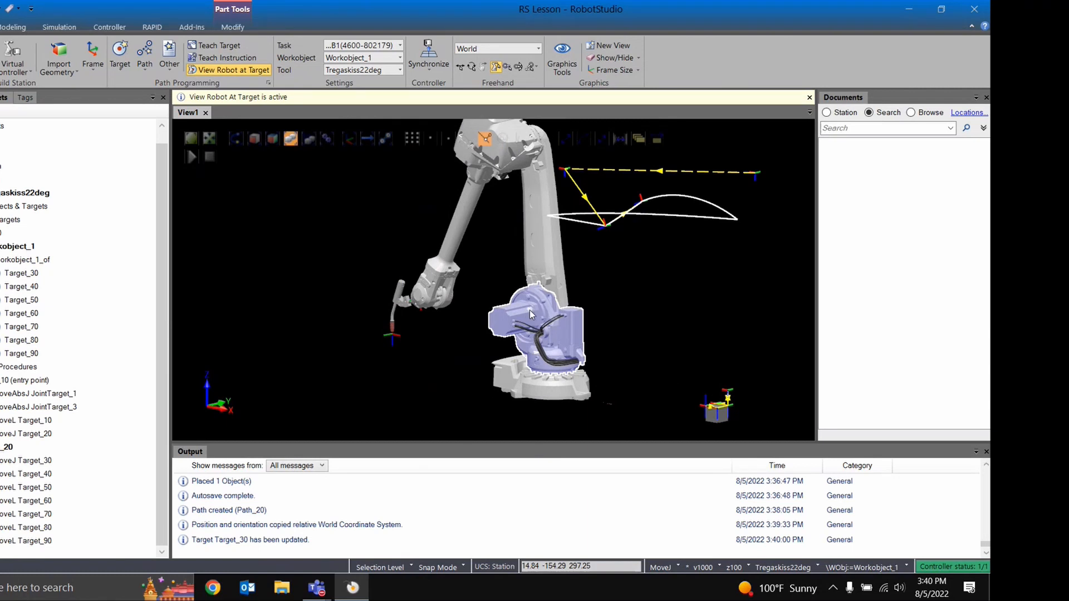
pyautogui.scroll(-2, 589, 348)
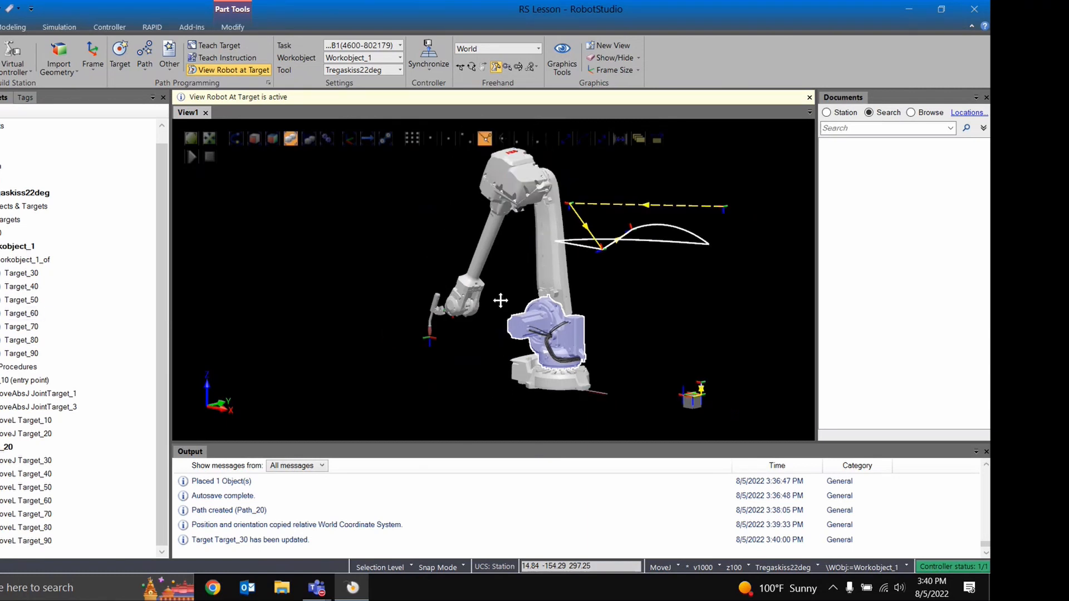
# Step: Return the robot to Target_30 through its Path_20 instruction and turn off View Robot at Target
pyautogui.click(25, 461)
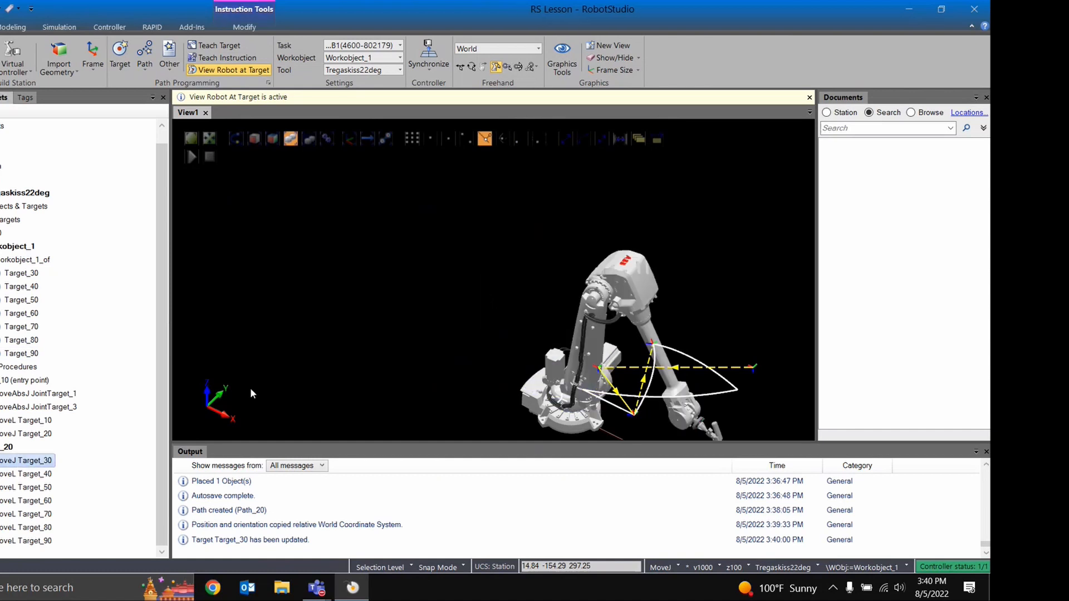
pyautogui.keyDown('ctrl'); pyautogui.moveTo(606, 238); pyautogui.dragTo(401, 146); pyautogui.keyUp('ctrl')
pyautogui.click(201, 70)
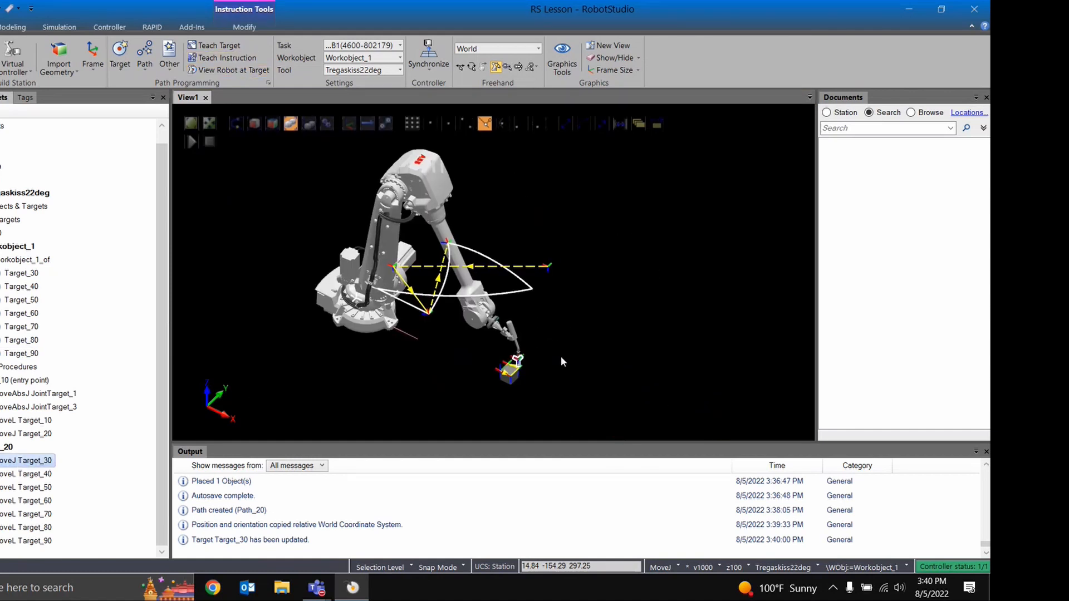
pyautogui.scroll(3, 477, 380)
pyautogui.keyDown('ctrl'); pyautogui.keyDown('shift'); pyautogui.moveTo(461, 355); pyautogui.dragTo(520, 265); pyautogui.keyUp('shift'); pyautogui.keyUp('ctrl')
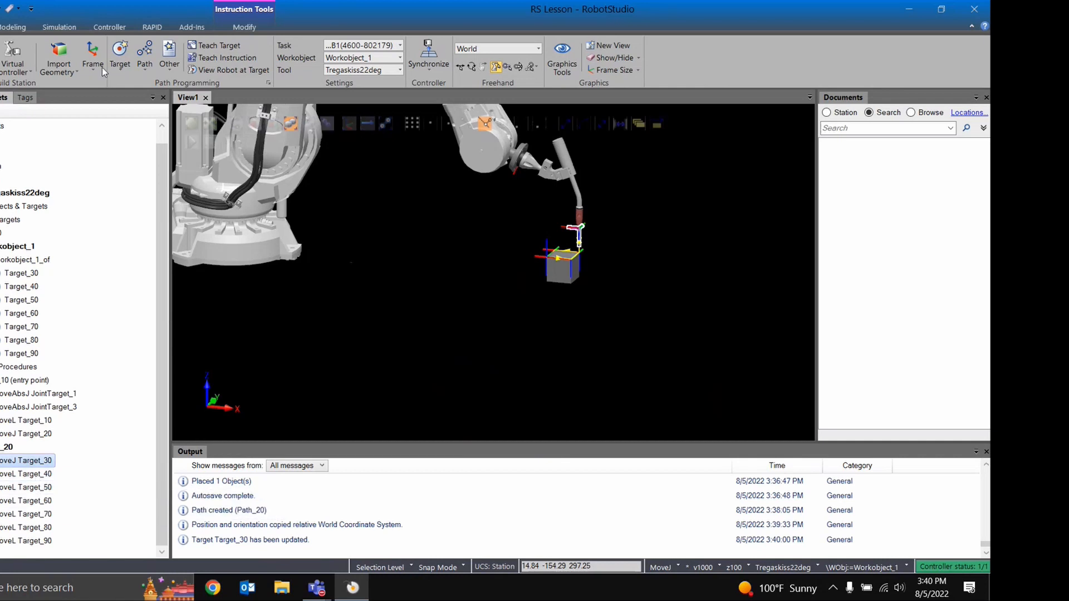
# Step: Open the RAPID code of T_ROB1/Module1 and examine the target declarations through to their external axis values
pyautogui.click(165, 30)
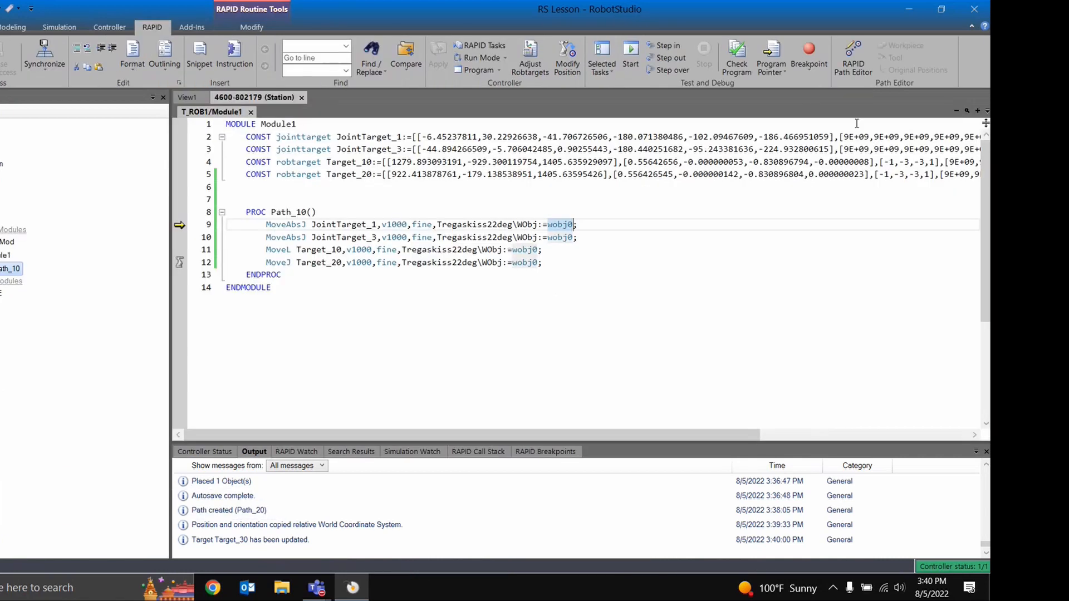
pyautogui.moveTo(581, 434); pyautogui.dragTo(698, 435)
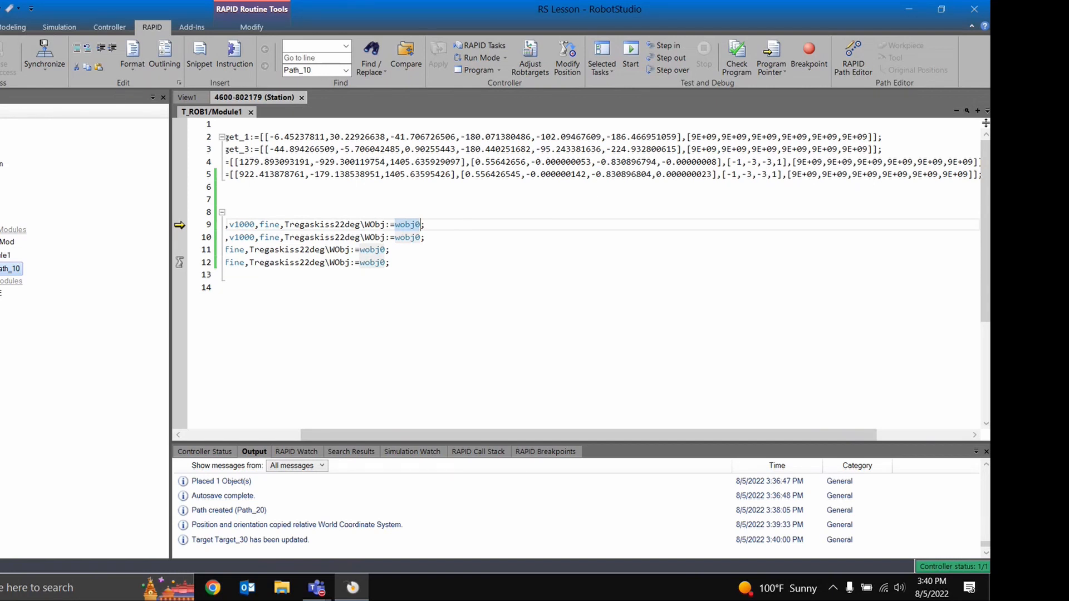
# Step: Run Auto Configuration on Path_20 to calculate new robot configurations for its move instructions
pyautogui.click(1, 27)
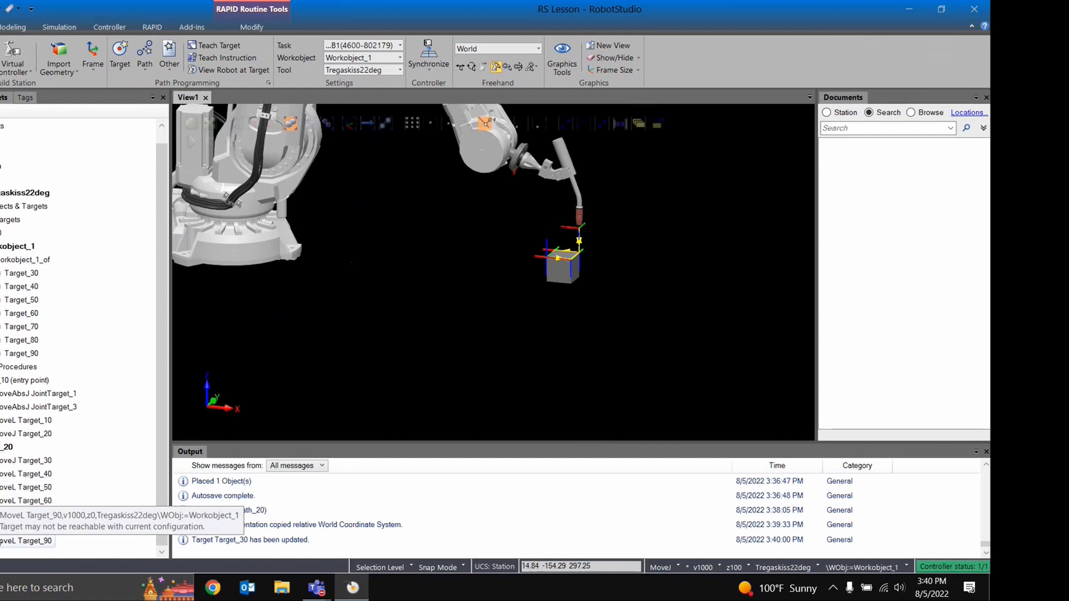
pyautogui.click(9, 447)
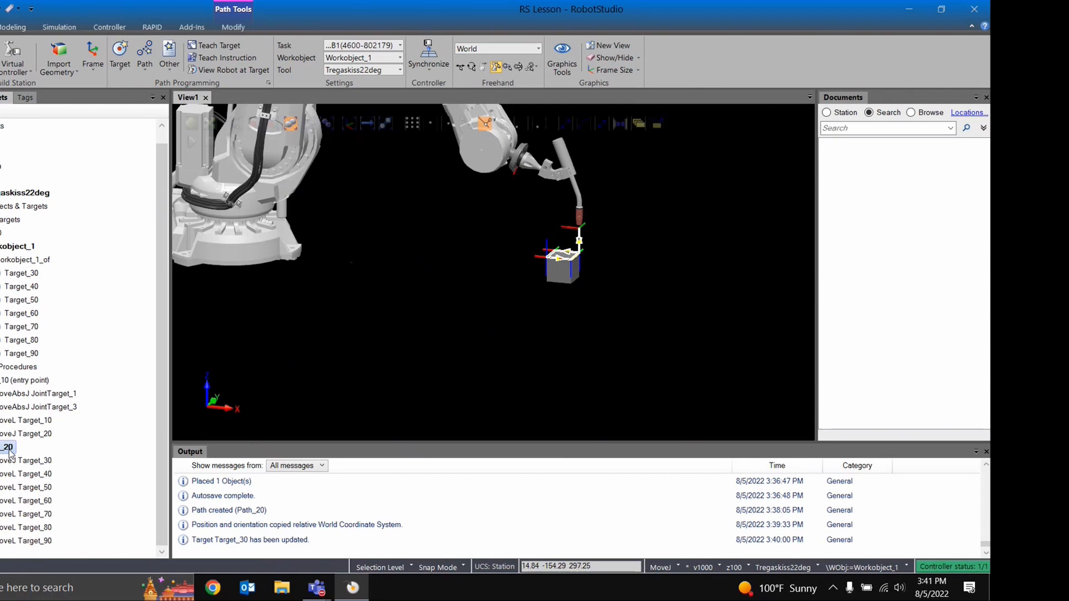
pyautogui.rightClick(9, 449)
pyautogui.moveTo(84, 284)
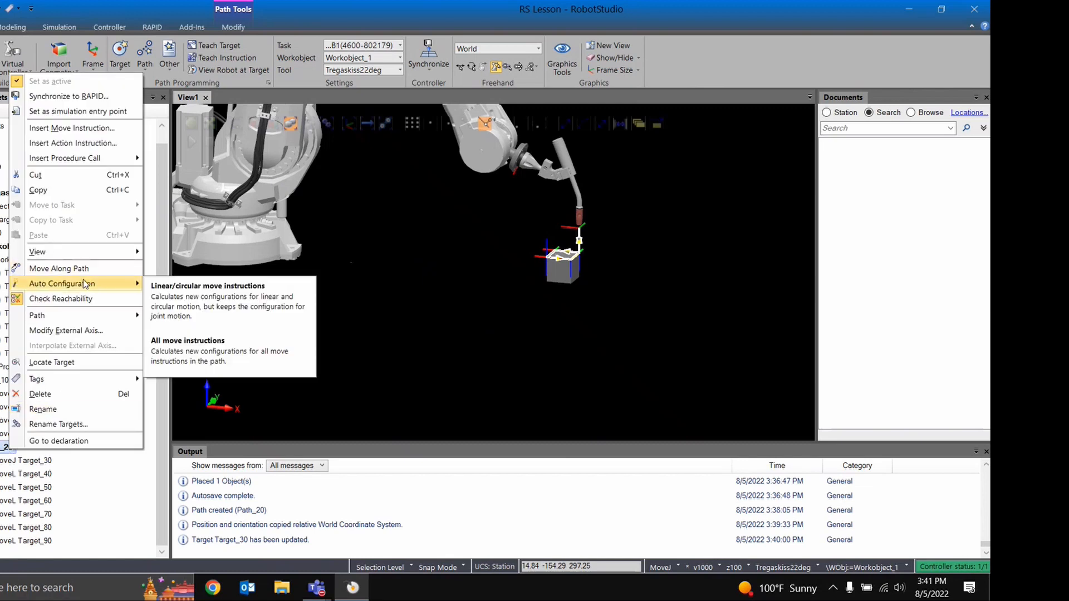
pyautogui.click(218, 347)
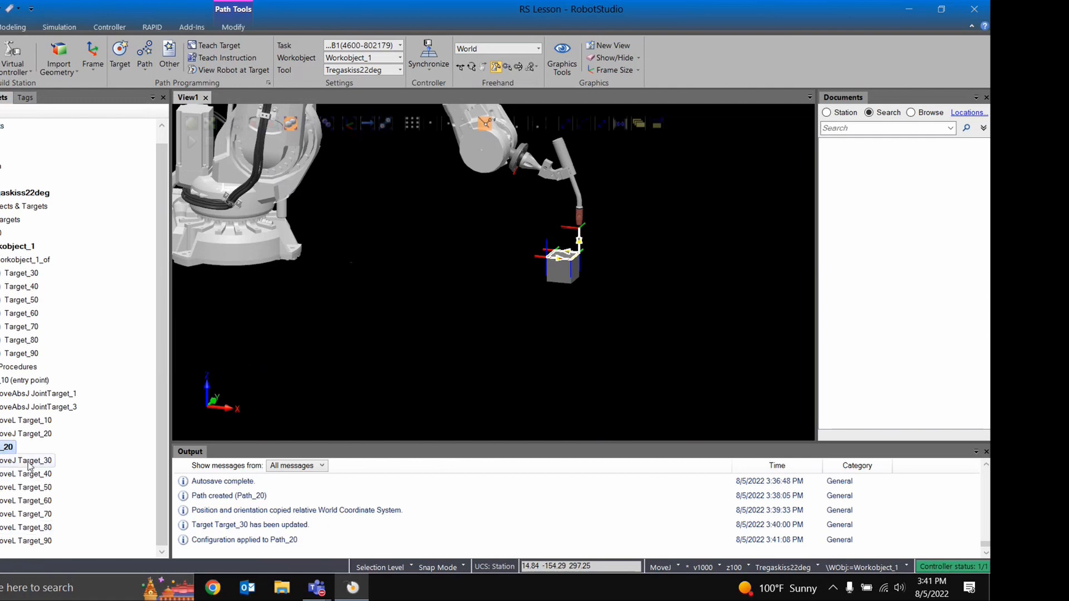
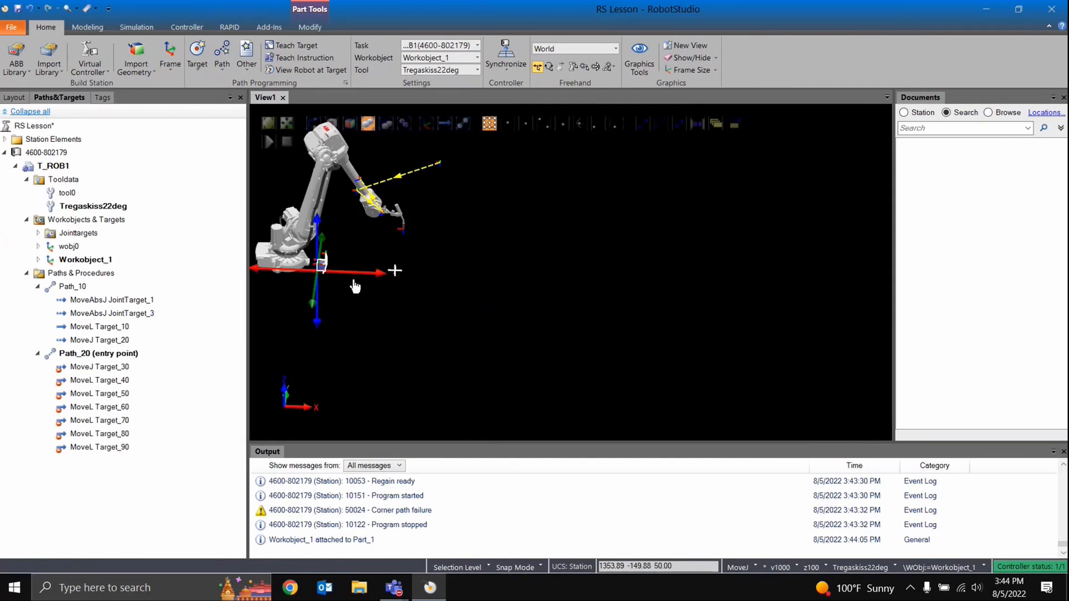
# Step: Move the box with its attached Workobject_1 along the positive X direction, away from the robot's base
pyautogui.moveTo(354, 286); pyautogui.dragTo(468, 283)
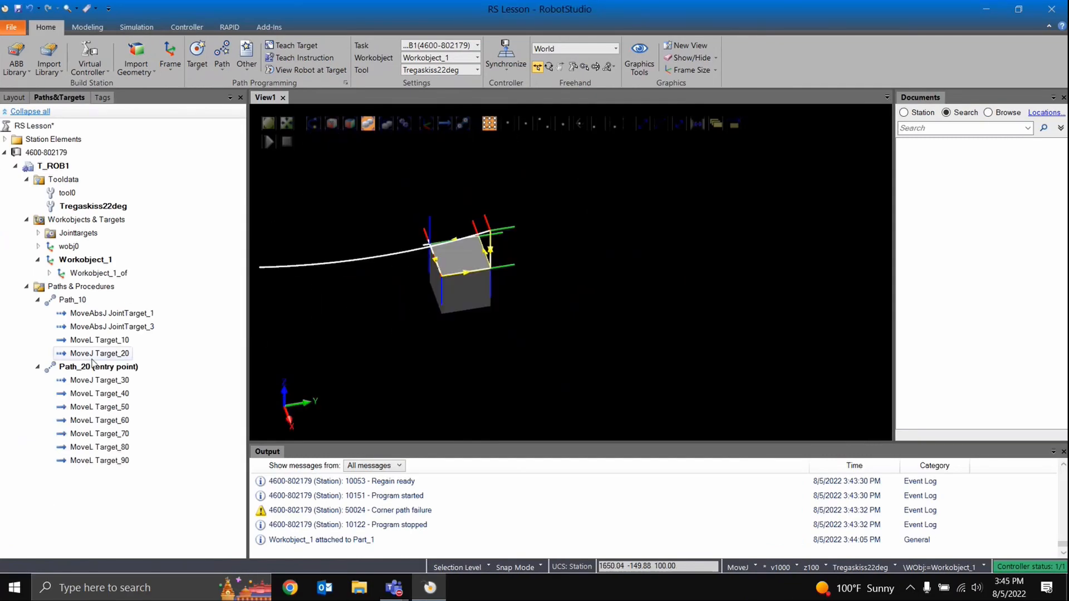
# Step: Delete Path_20 and Path_10 with all their move instructions
pyautogui.click(86, 368)
pyautogui.press('Delete')
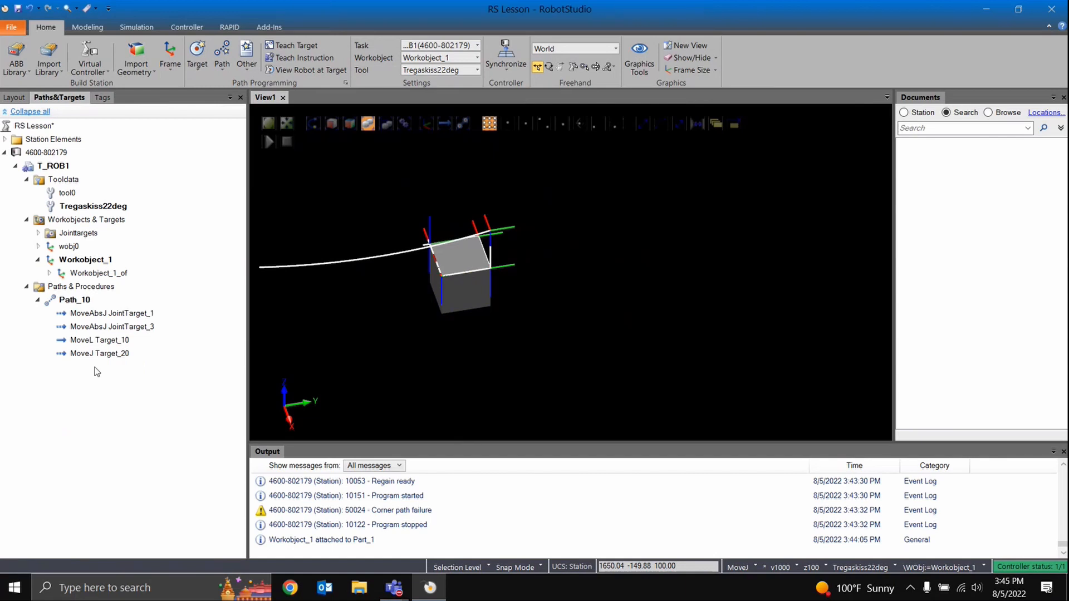
pyautogui.click(68, 301)
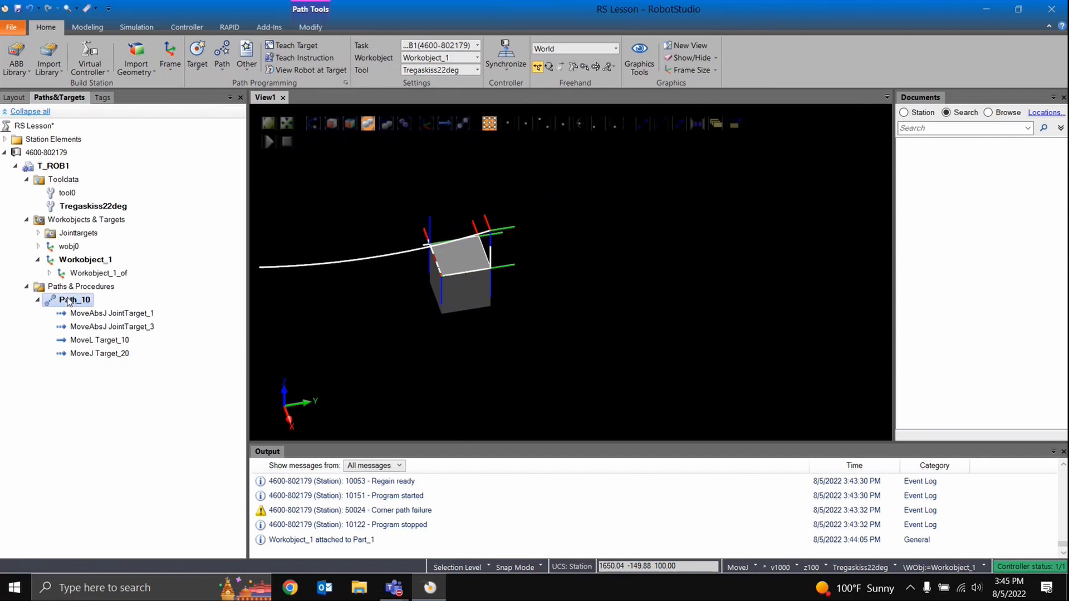
pyautogui.press('Delete')
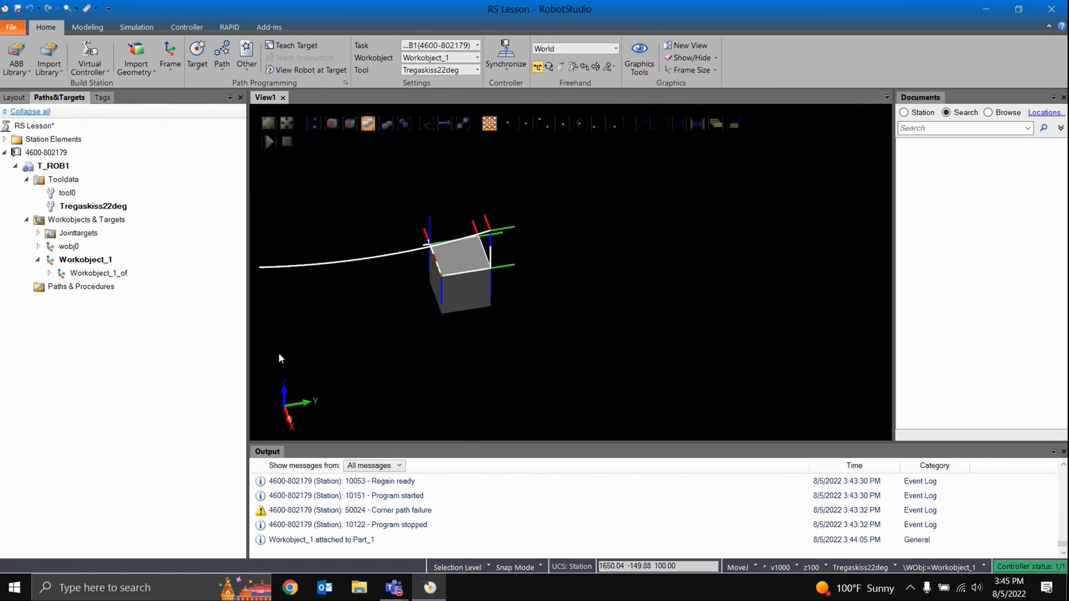
# Step: Expand the targets under wobj0 and Workobject_1, and remove all unused targets from task T_ROB1
pyautogui.click(38, 246)
pyautogui.click(49, 259)
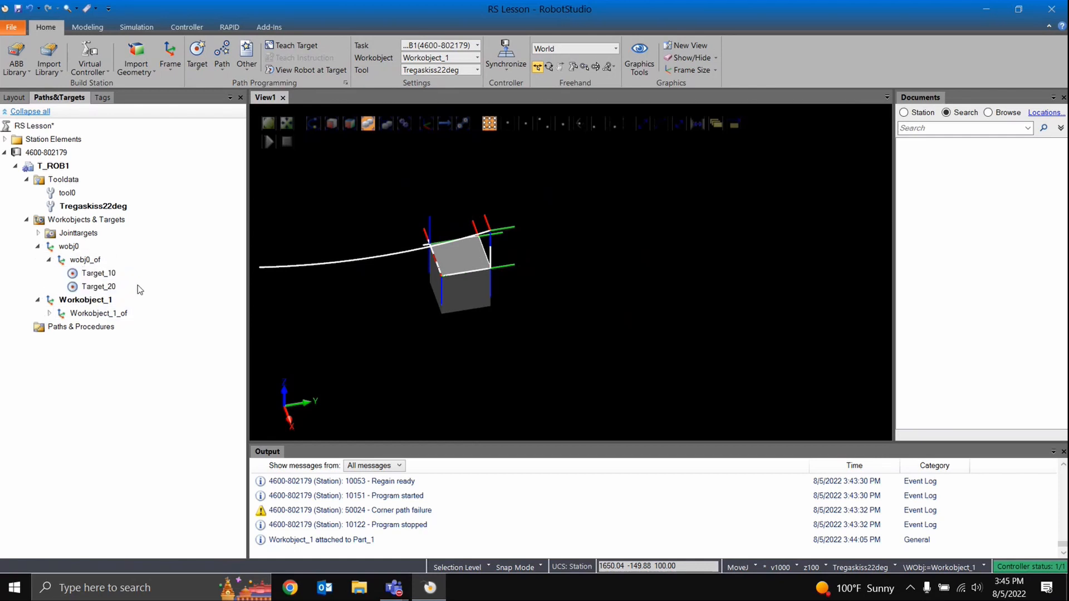
pyautogui.click(49, 313)
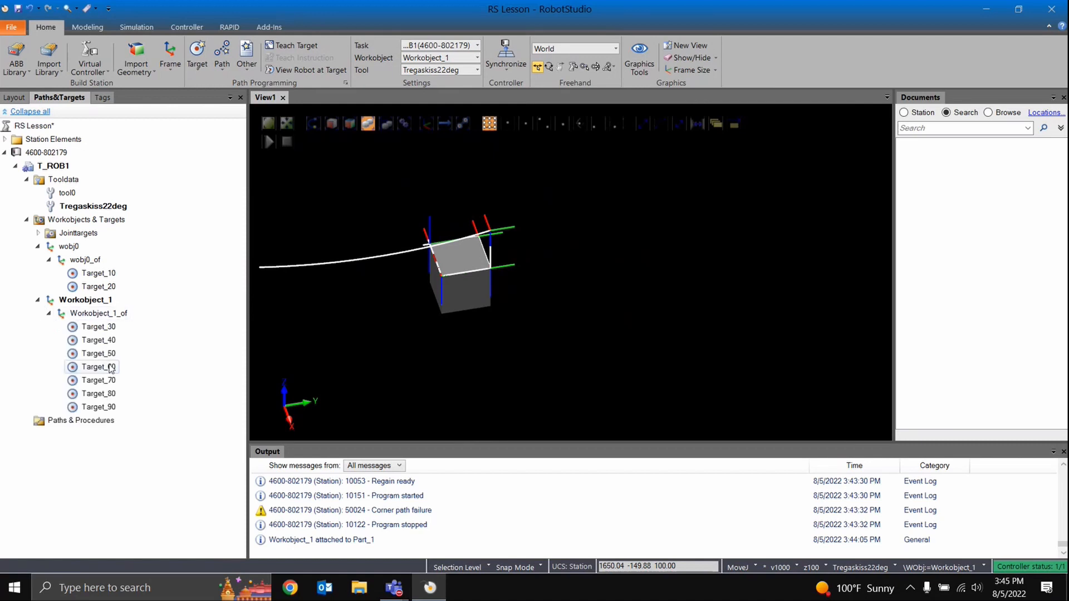
pyautogui.click(46, 167)
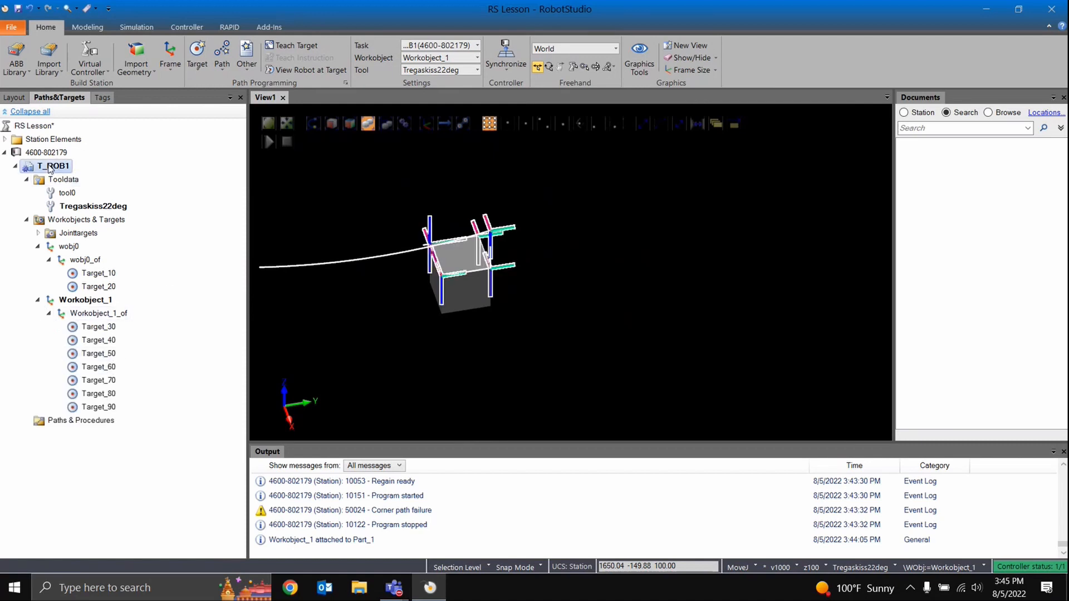
pyautogui.rightClick(46, 168)
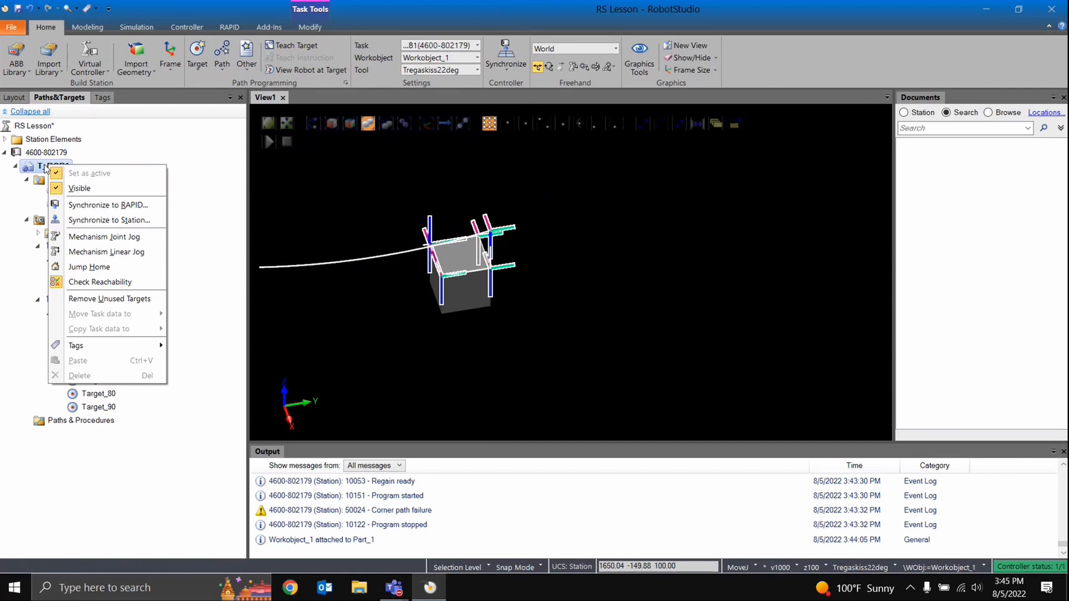
pyautogui.click(101, 300)
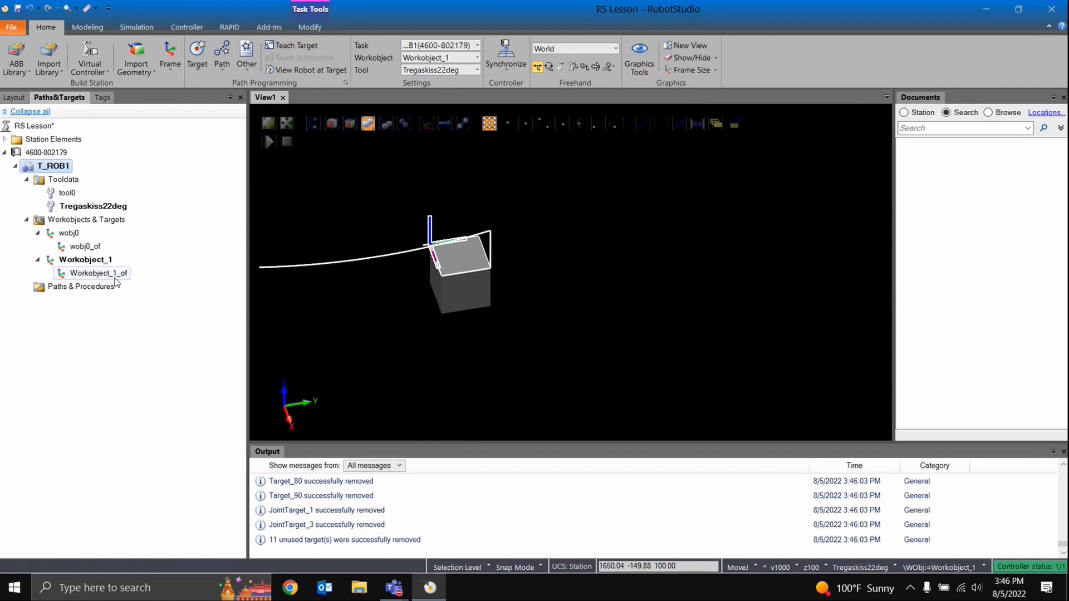
pyautogui.click(406, 255)
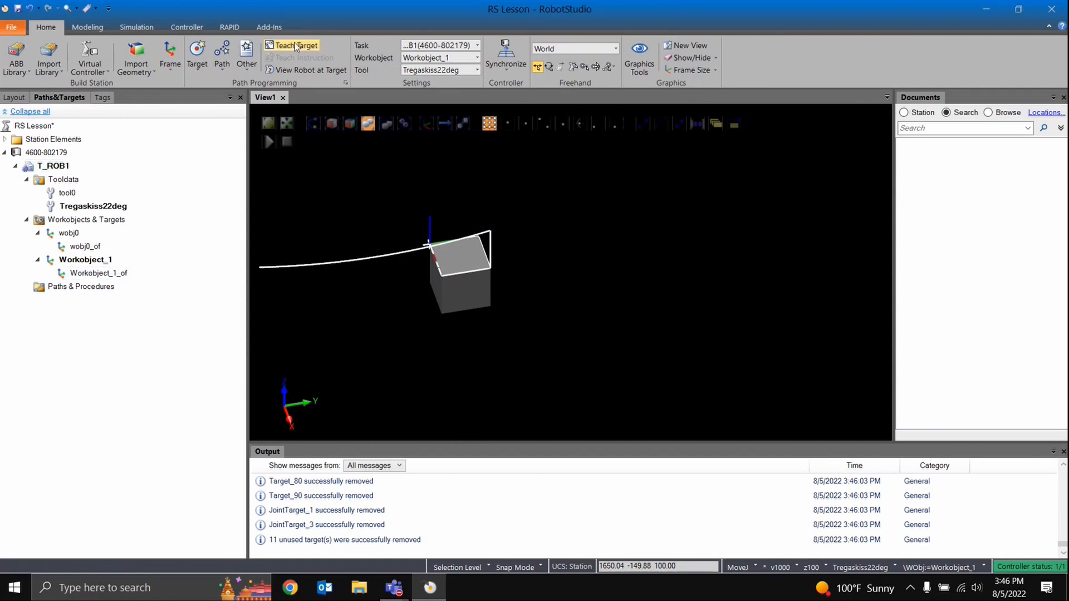
# Step: Clear the robot's existing TCP traces and disable TCP Trace
pyautogui.click(130, 27)
pyautogui.click(129, 27)
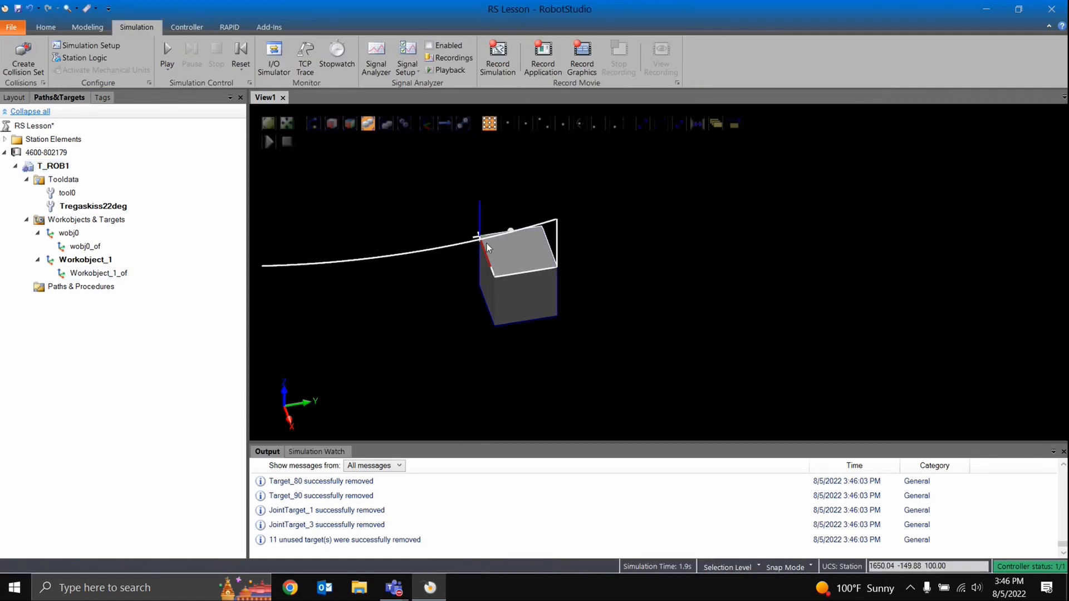
pyautogui.scroll(-2, 486, 235)
pyautogui.moveTo(440, 240); pyautogui.dragTo(541, 292, button='middle')
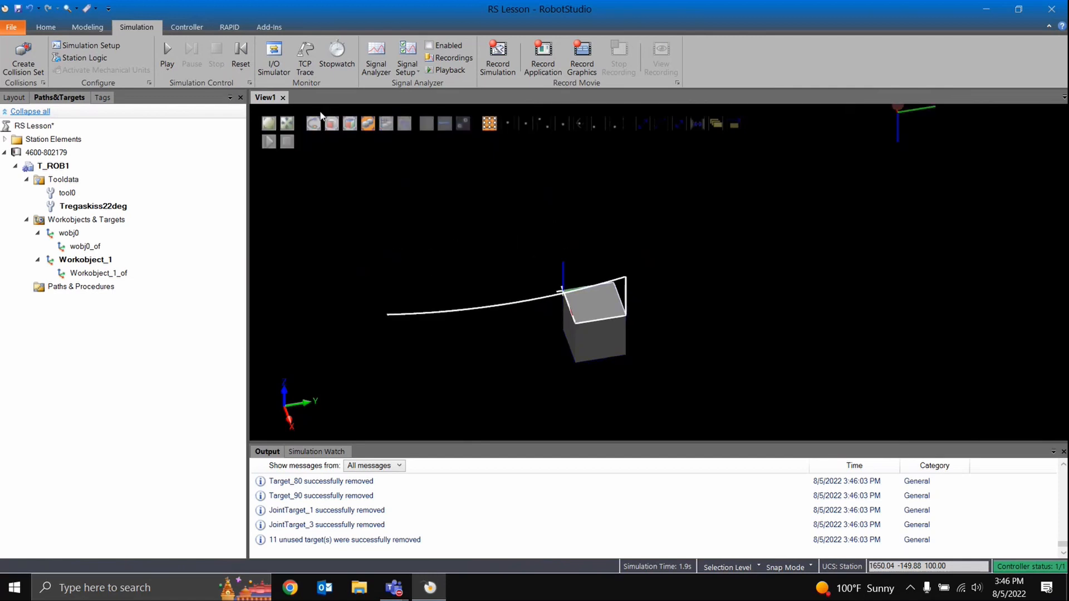
pyautogui.click(306, 59)
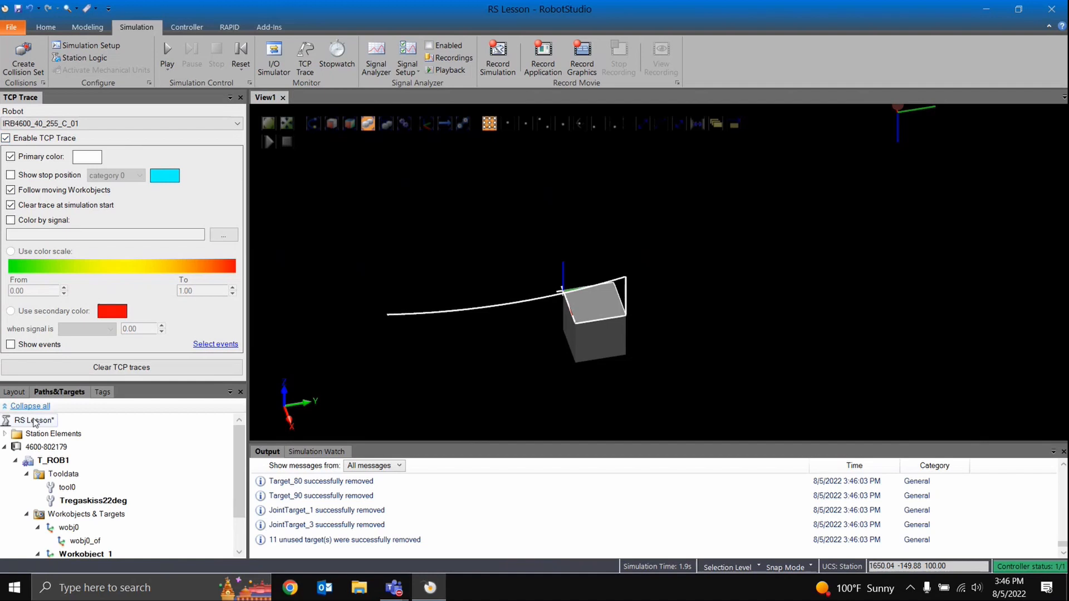
pyautogui.click(89, 367)
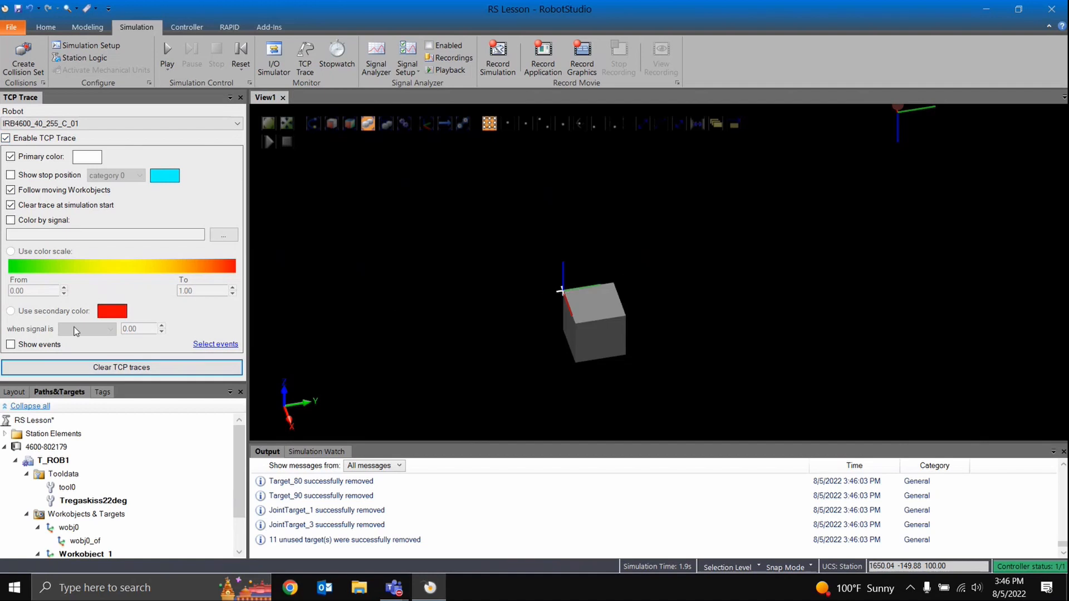
pyautogui.click(31, 139)
pyautogui.click(241, 98)
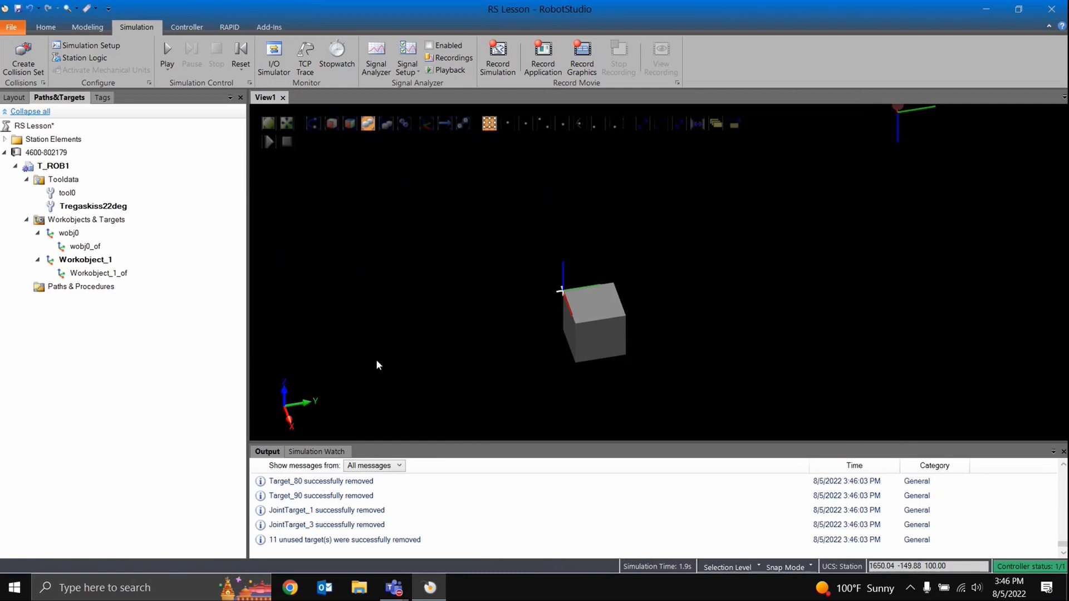
# Step: Start a new AutoPath and select the four edges around the box's top face
pyautogui.scroll(-1, 436, 337)
pyautogui.keyDown('ctrl'); pyautogui.keyDown('shift'); pyautogui.moveTo(437, 336); pyautogui.dragTo(636, 324); pyautogui.keyUp('shift'); pyautogui.keyUp('ctrl')
pyautogui.keyDown('ctrl'); pyautogui.moveTo(635, 324); pyautogui.dragTo(527, 355); pyautogui.keyUp('ctrl')
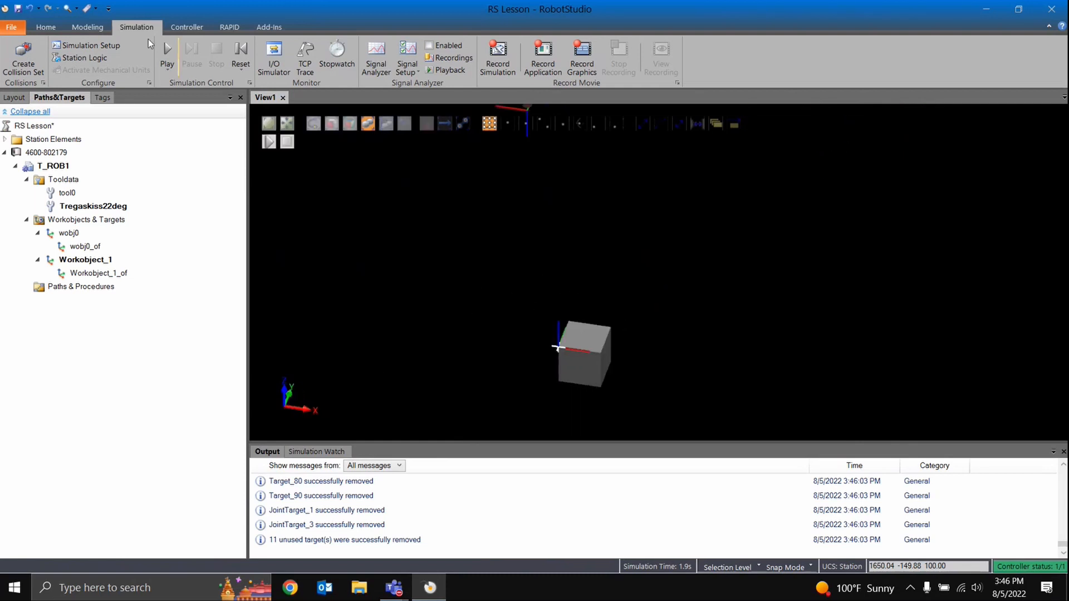
pyautogui.click(45, 26)
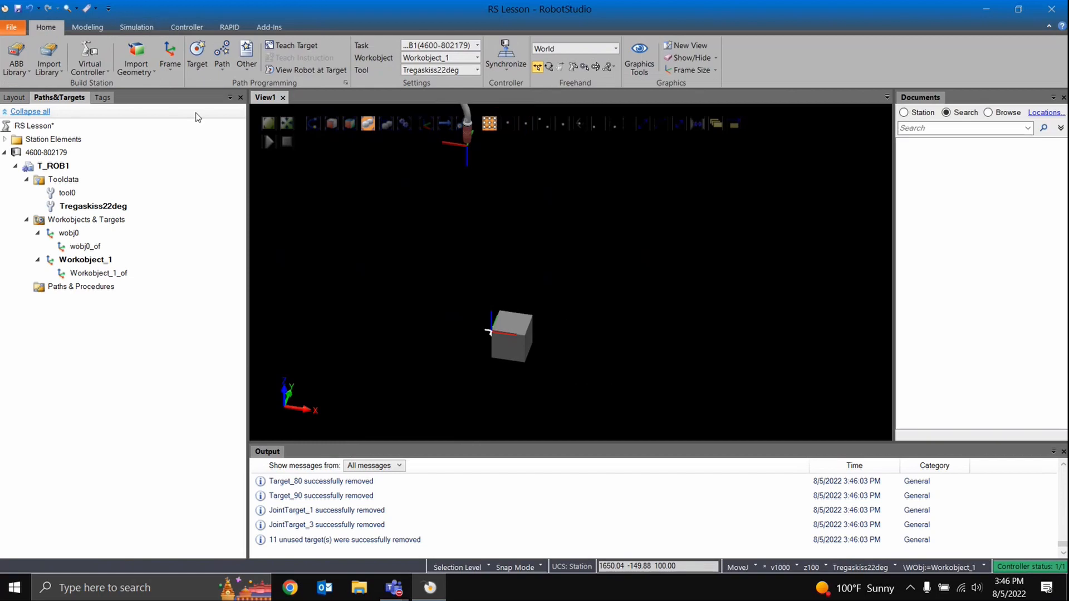
pyautogui.click(221, 61)
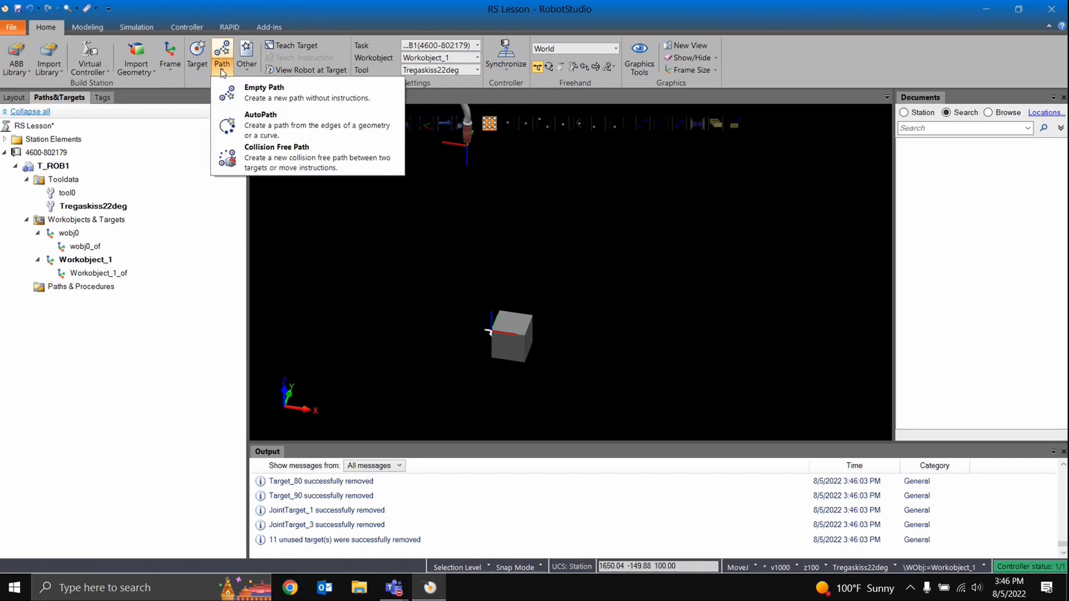
pyautogui.click(289, 151)
pyautogui.scroll(4, 492, 299)
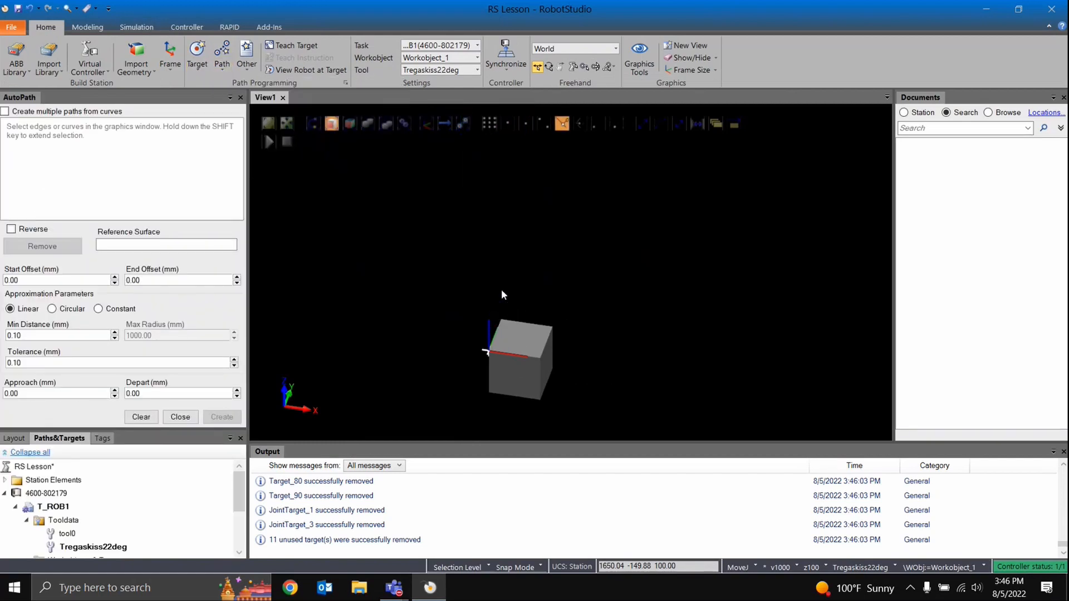
pyautogui.click(529, 343)
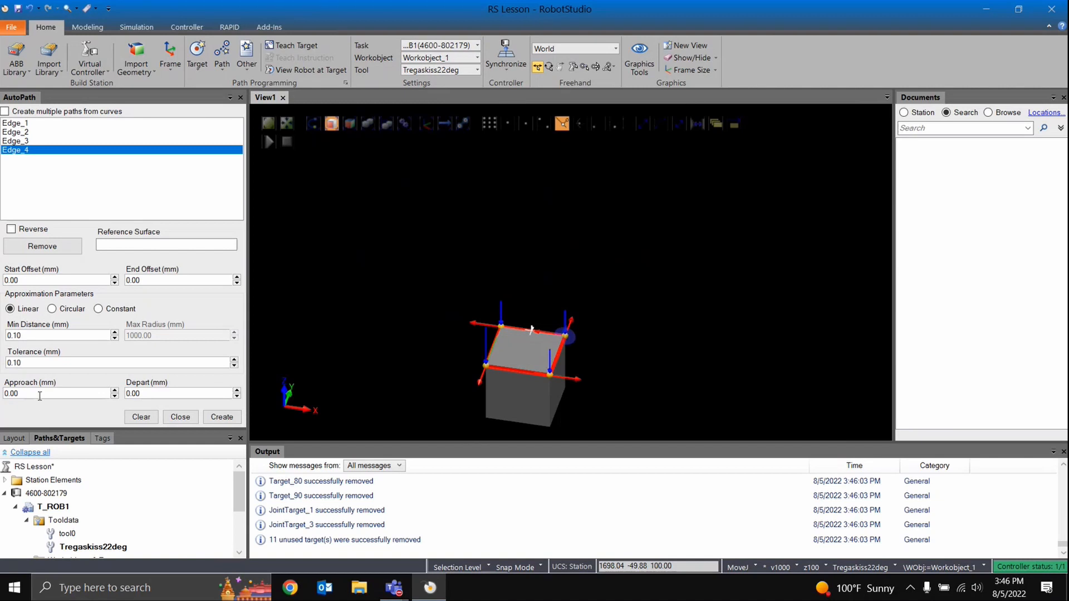
# Step: Set both the approach and depart distances of the AutoPath to 100 mm
pyautogui.doubleClick(4, 393)
pyautogui.write('100')
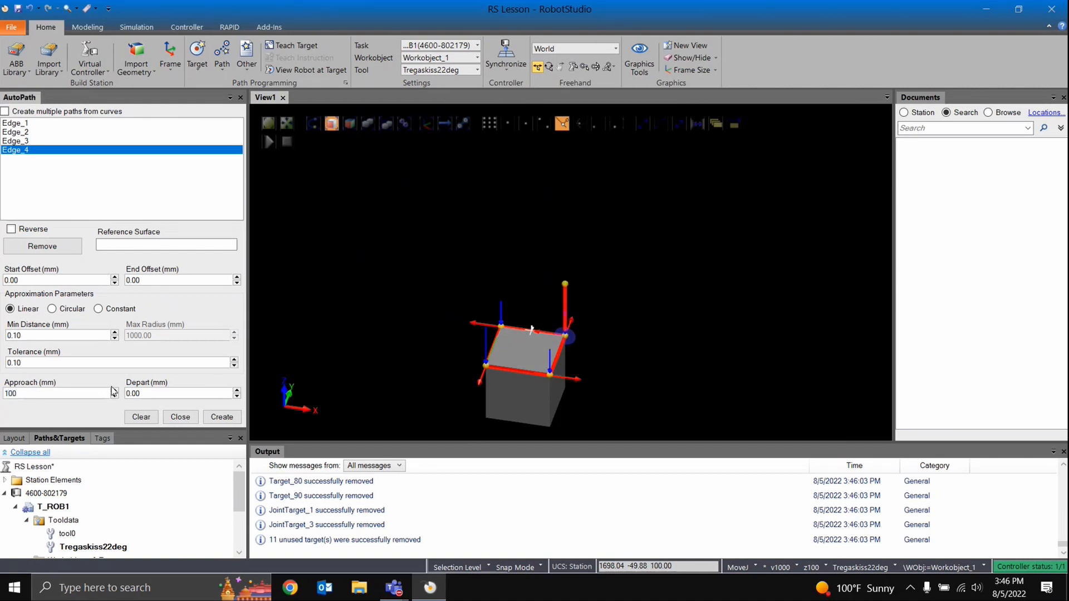
pyautogui.press('Tab')
pyautogui.write('1')
# Step: Try a start offset of -100 mm for the AutoPath and inspect its effect at the box's corners
pyautogui.scroll(10, 566, 340)
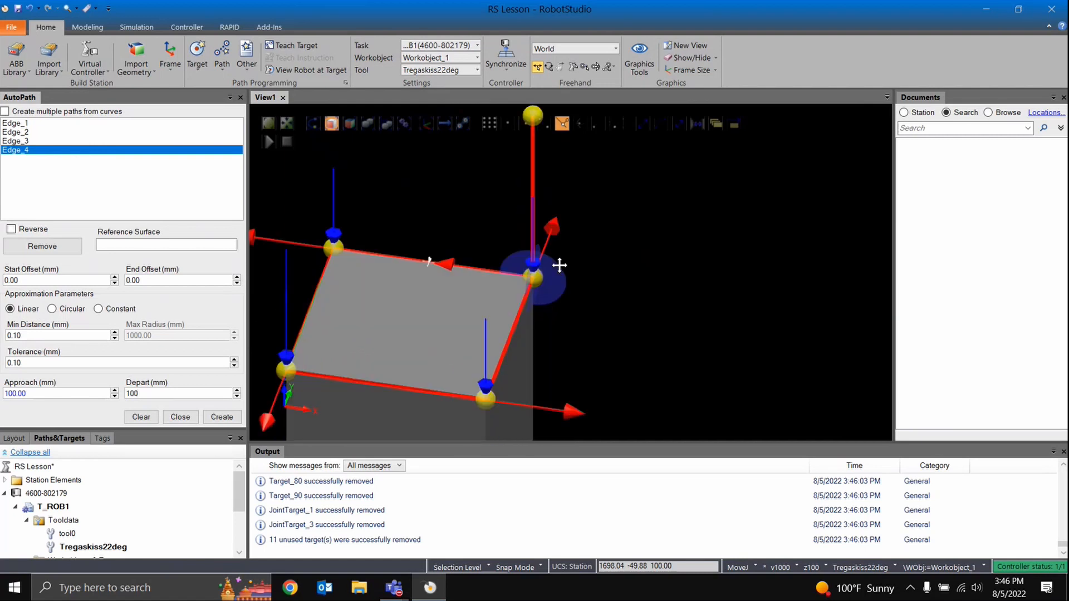
pyautogui.keyDown('ctrl'); pyautogui.moveTo(559, 266); pyautogui.dragTo(578, 204); pyautogui.keyUp('ctrl')
pyautogui.keyDown('ctrl'); pyautogui.keyDown('shift'); pyautogui.moveTo(735, 360); pyautogui.dragTo(676, 348); pyautogui.keyUp('shift'); pyautogui.keyUp('ctrl')
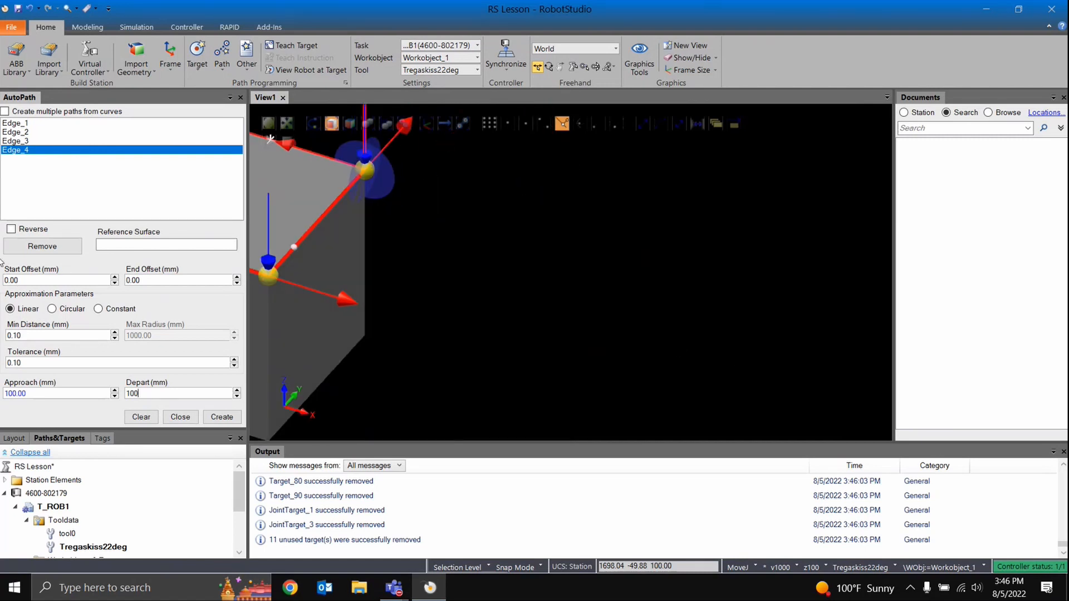
pyautogui.click(4, 279)
pyautogui.write('-100')
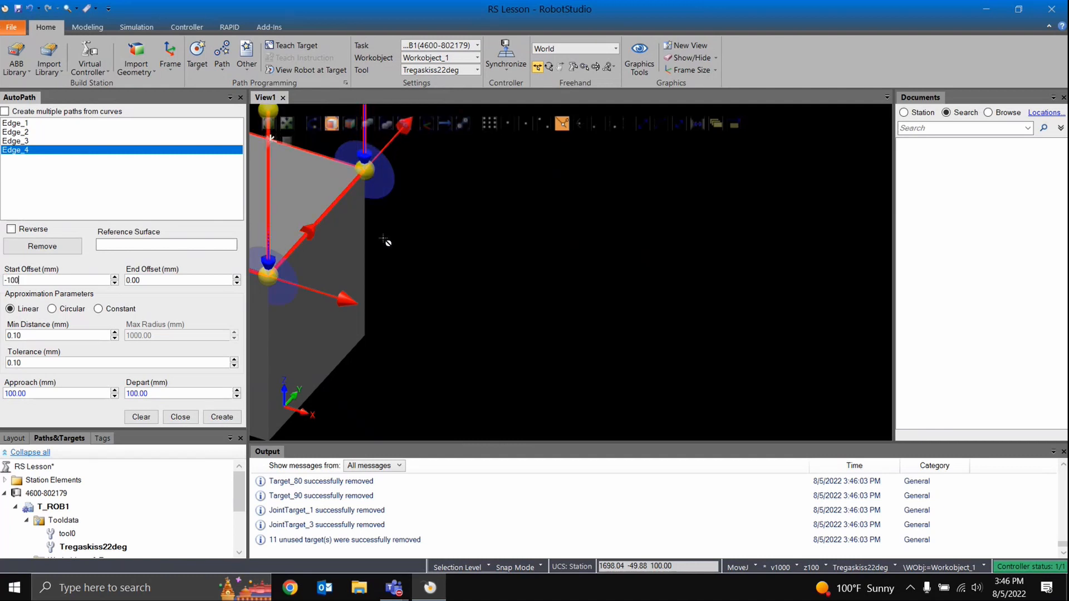
pyautogui.press('BackSpace')
pyautogui.press('BackSpace')
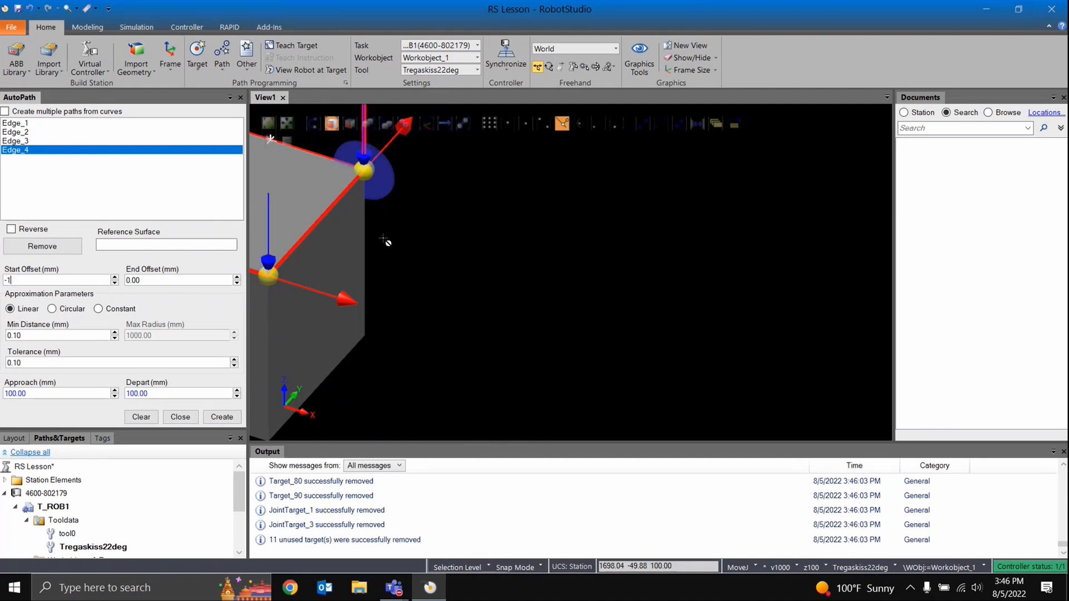
pyautogui.write('00')
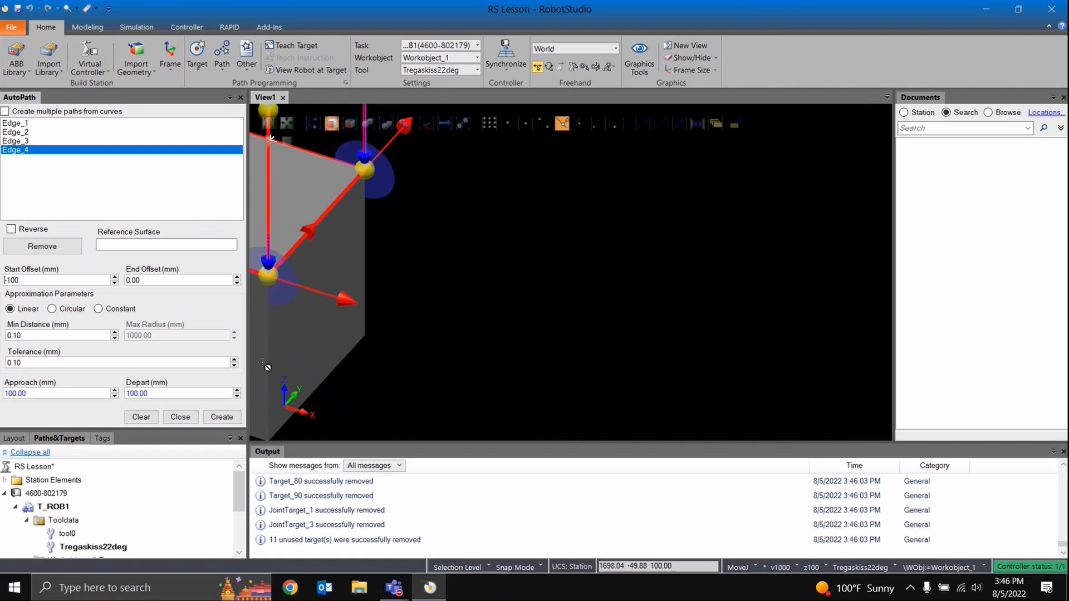
pyautogui.keyDown('ctrl'); pyautogui.moveTo(434, 311); pyautogui.dragTo(625, 290); pyautogui.keyUp('ctrl')
pyautogui.scroll(-3, 591, 302)
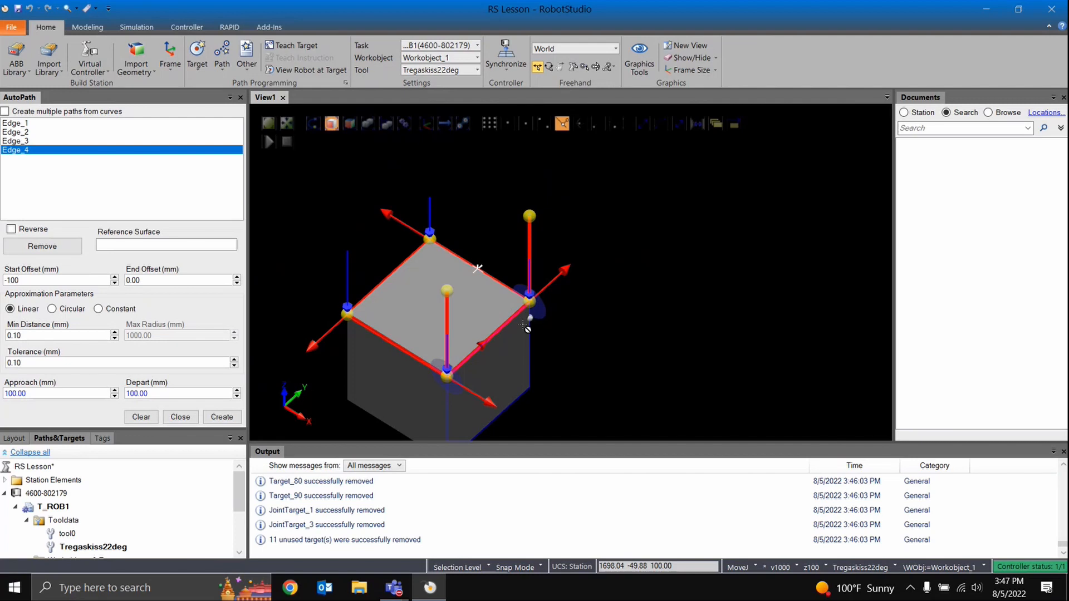
# Step: Set the AutoPath's end offset and start offset to 30 mm each
pyautogui.click(3, 280)
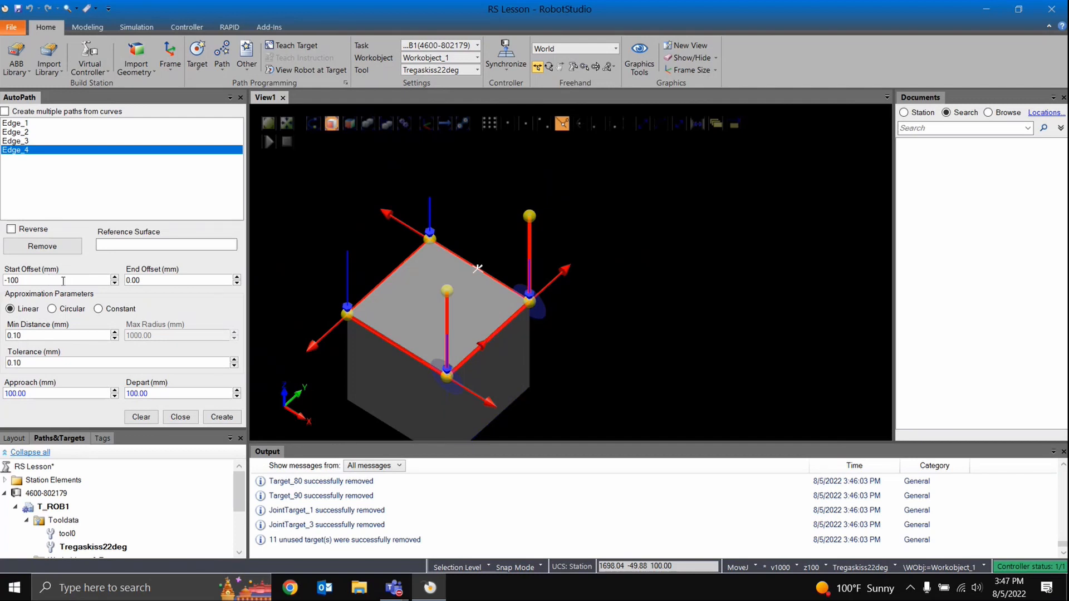
pyautogui.moveTo(63, 281); pyautogui.dragTo(2, 279)
pyautogui.press('BackSpace')
pyautogui.click(183, 279)
pyautogui.write('30')
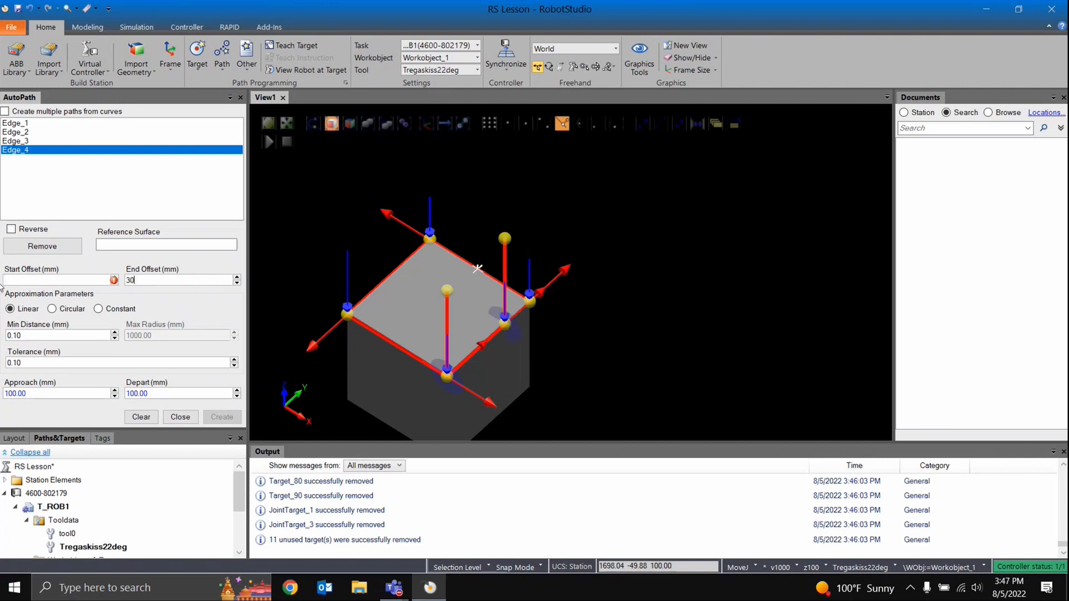
pyautogui.click(49, 280)
pyautogui.write('30')
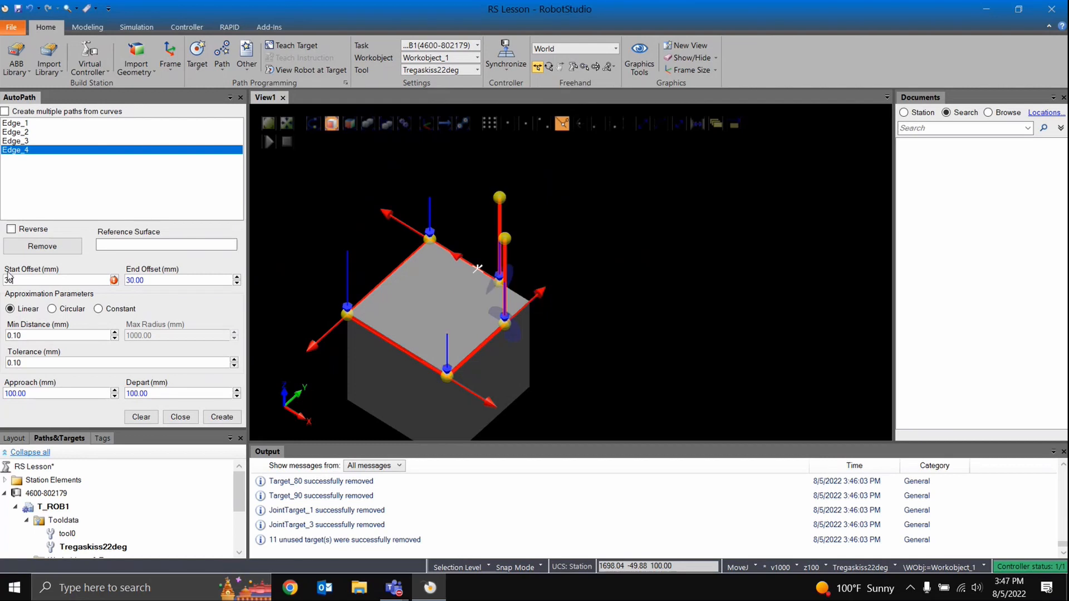
# Step: Inspect the 30 mm offsets at the box's corner and set the AutoPath's end and start offsets to 0 mm
pyautogui.scroll(5, 544, 267)
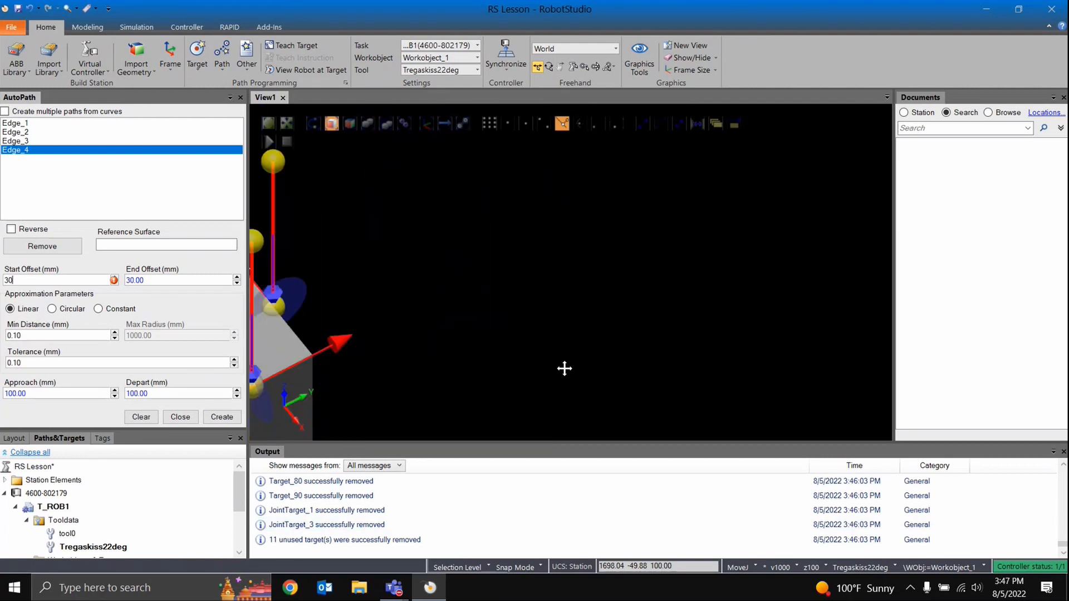
pyautogui.keyDown('ctrl'); pyautogui.moveTo(564, 368); pyautogui.dragTo(562, 293); pyautogui.keyUp('ctrl')
pyautogui.keyDown('ctrl'); pyautogui.moveTo(327, 262); pyautogui.dragTo(603, 307); pyautogui.keyUp('ctrl')
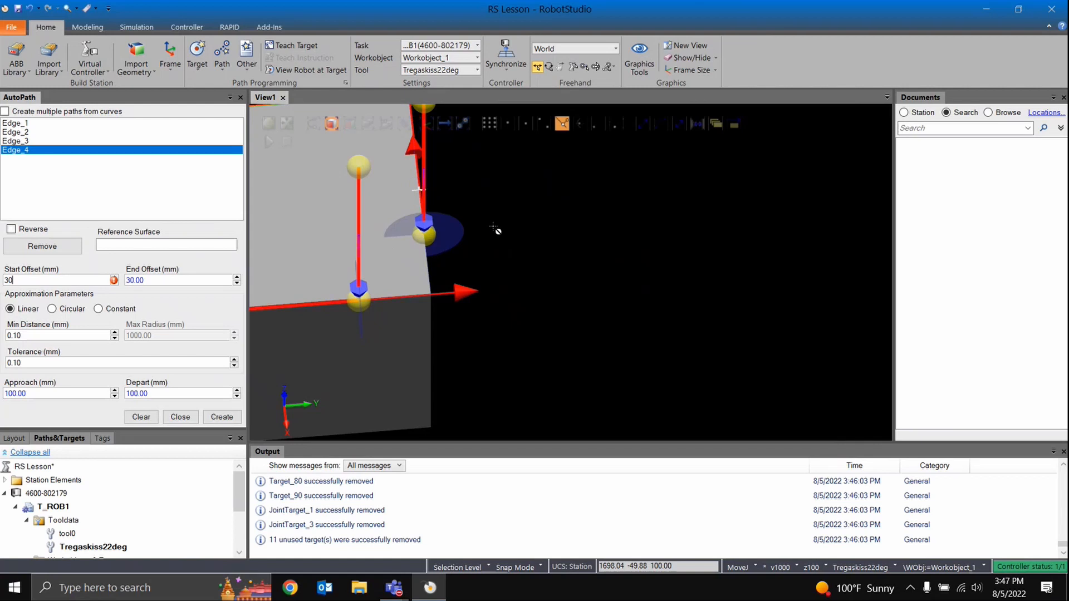
pyautogui.keyDown('ctrl'); pyautogui.keyDown('shift'); pyautogui.moveTo(497, 230); pyautogui.dragTo(574, 342); pyautogui.keyUp('shift'); pyautogui.keyUp('ctrl')
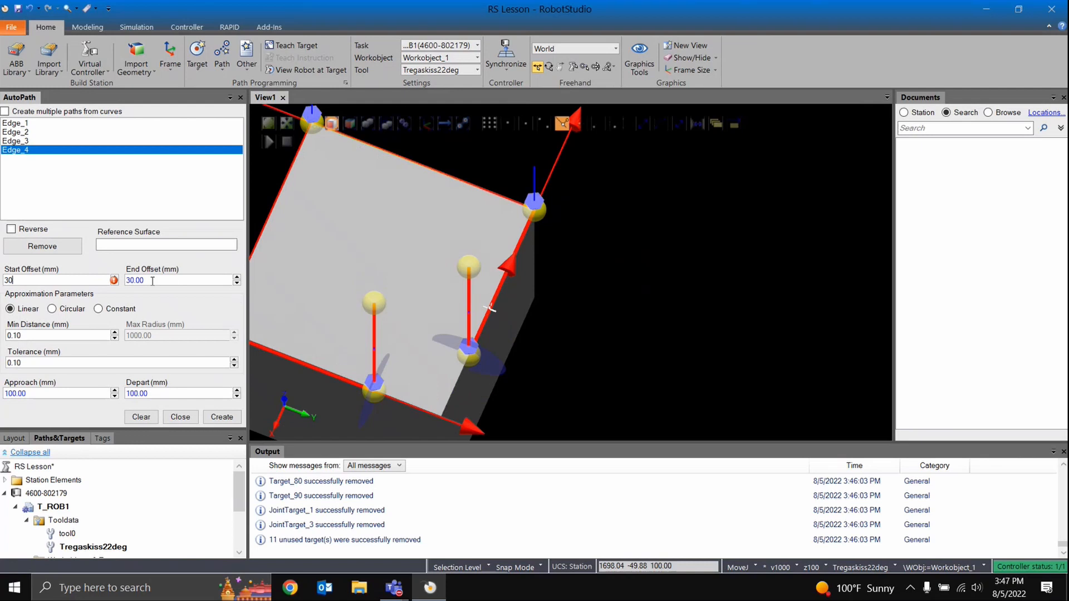
pyautogui.press('Tab')
pyautogui.write('0')
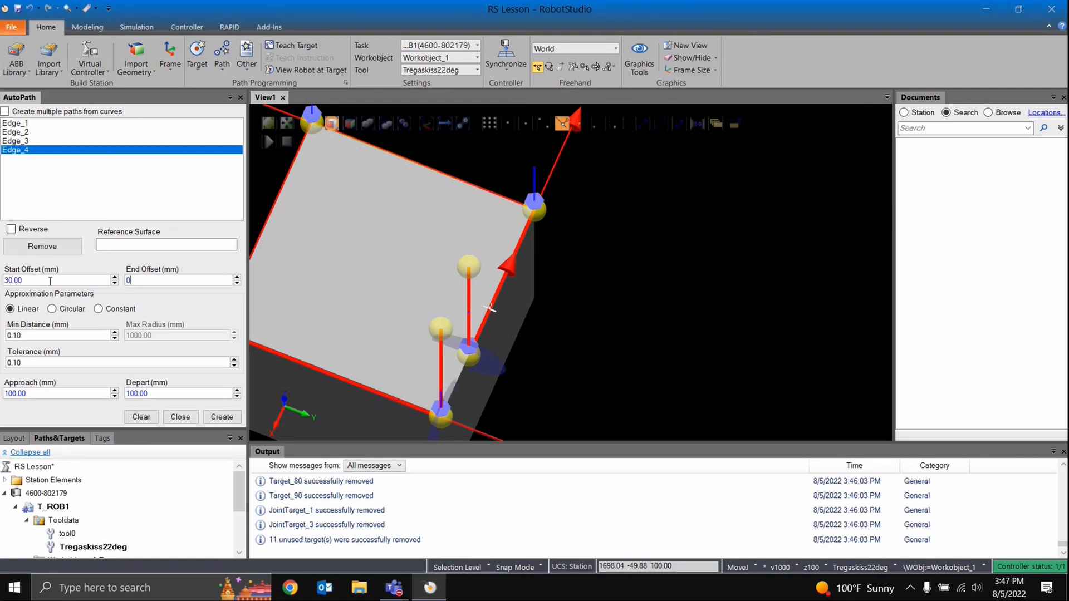
pyautogui.click(48, 280)
pyautogui.write('0')
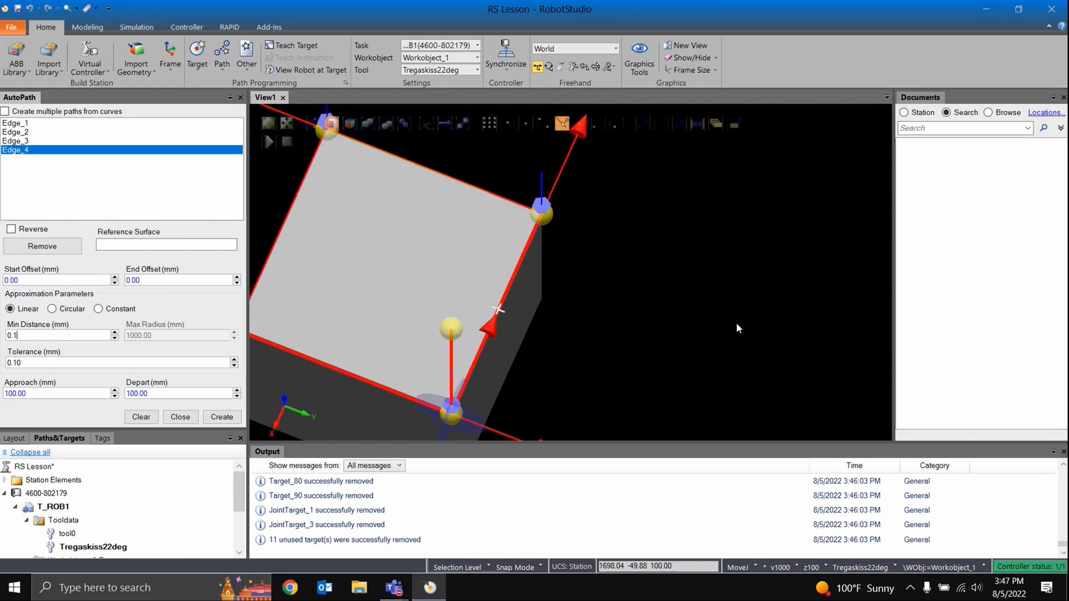
# Step: Create the path from the four selected top edges and close AutoPath
pyautogui.keyDown('ctrl'); pyautogui.keyDown('shift'); pyautogui.moveTo(736, 323); pyautogui.dragTo(726, 290); pyautogui.keyUp('shift'); pyautogui.keyUp('ctrl')
pyautogui.click(221, 417)
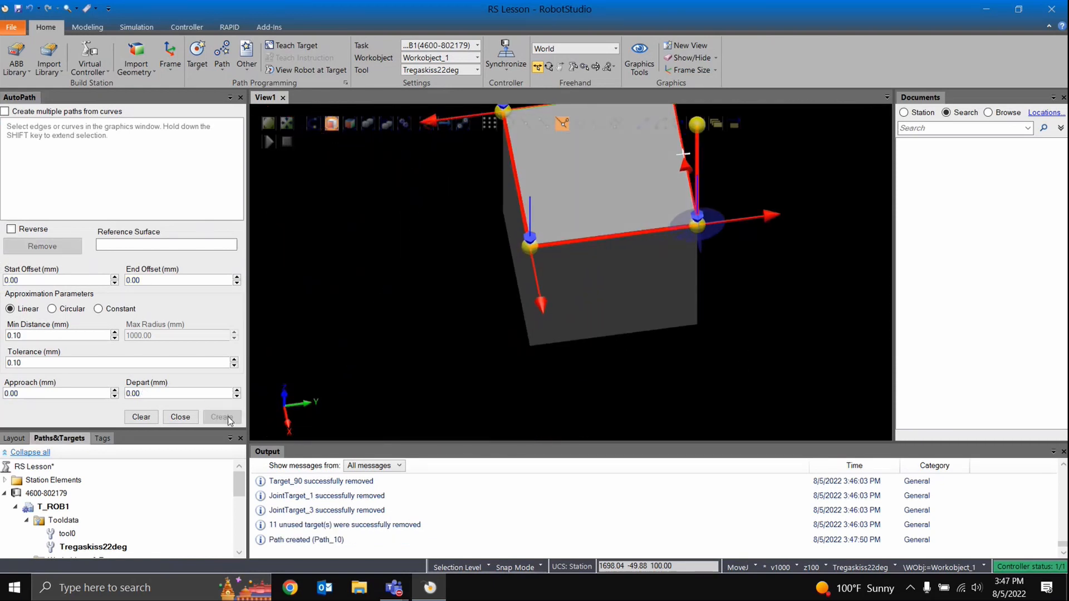
pyautogui.click(192, 417)
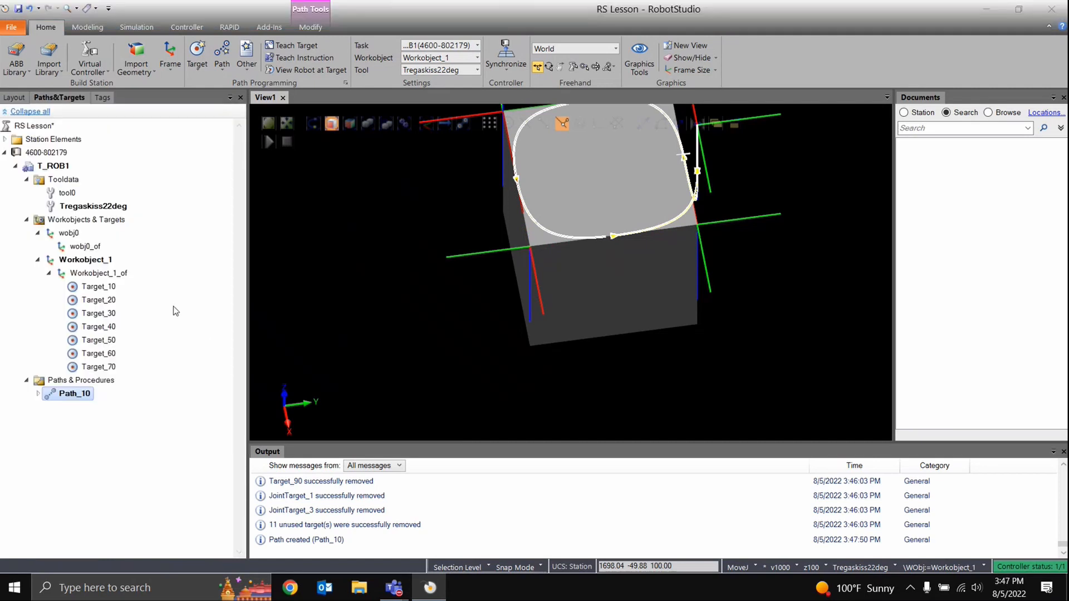
# Step: Change the motion type of Path_10's first instruction, MoveL Target_10, to Joint
pyautogui.click(36, 394)
pyautogui.click(84, 407)
pyautogui.rightClick(88, 405)
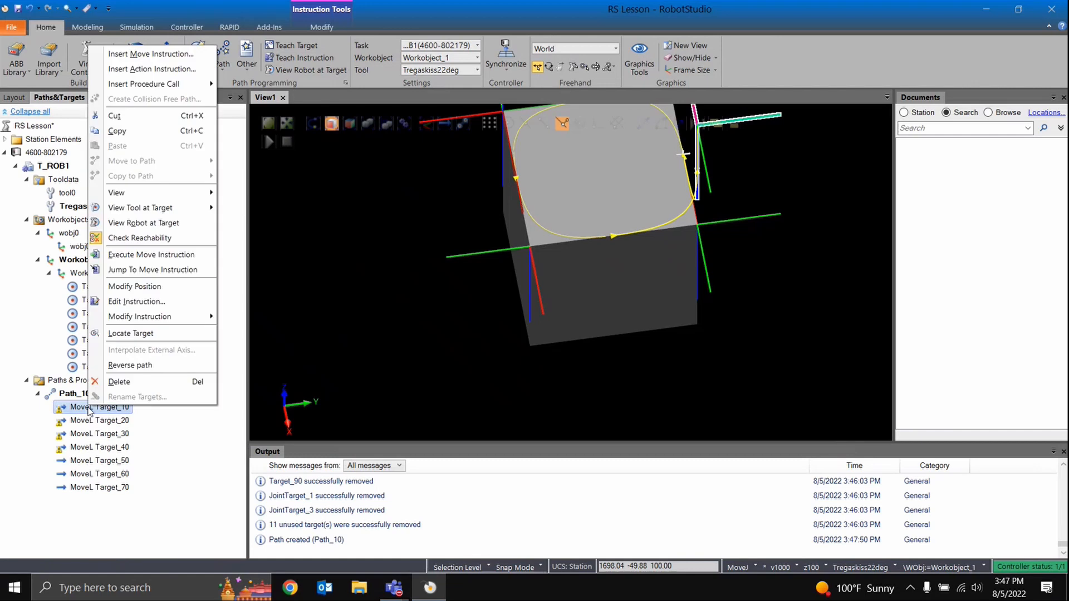
pyautogui.click(133, 301)
pyautogui.click(146, 121)
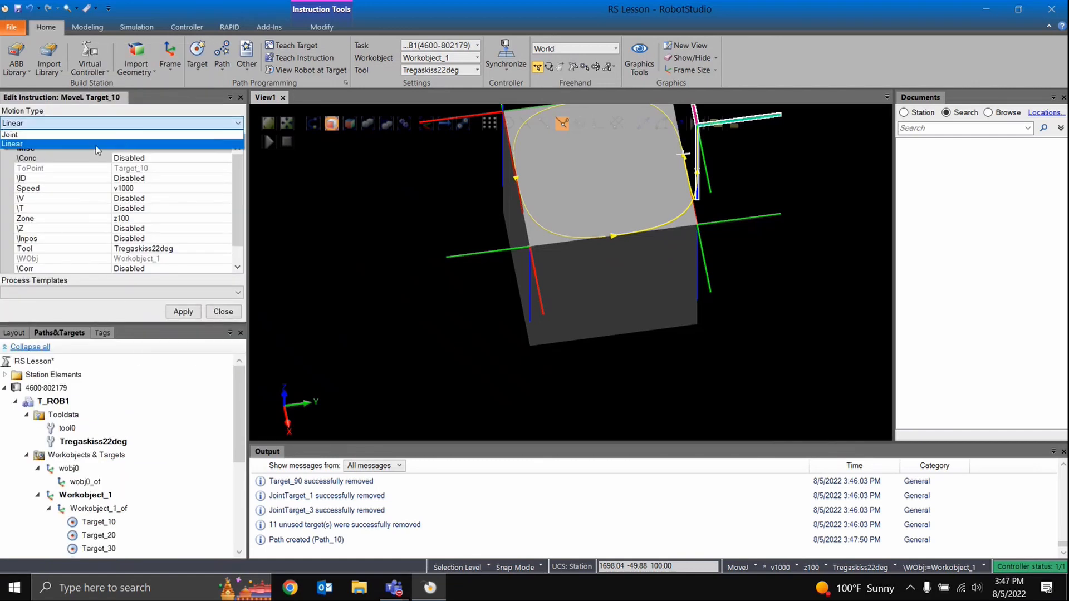
pyautogui.click(95, 139)
pyautogui.click(183, 312)
pyautogui.click(223, 311)
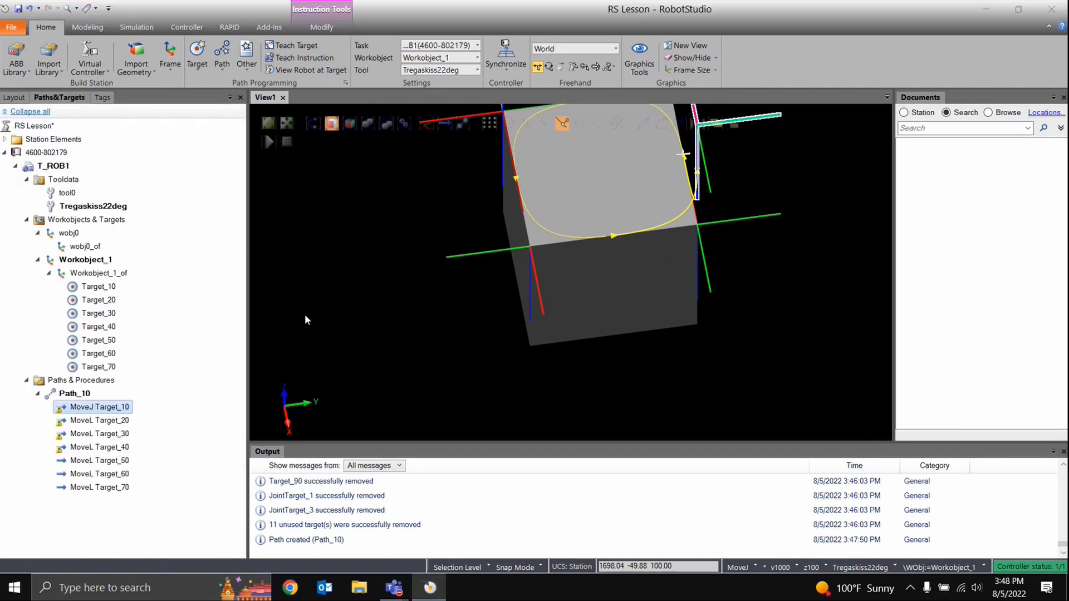
# Step: Set the zone of all seven move instructions in Path_10, Target_10 through Target_70, to z5
pyautogui.click(76, 394)
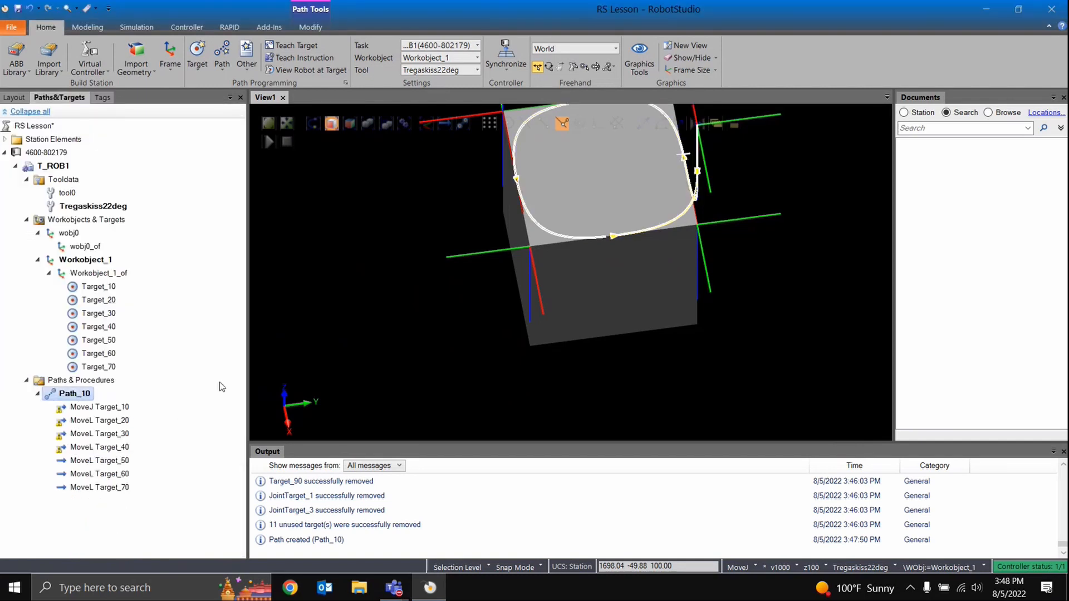
pyautogui.scroll(-2, 587, 343)
pyautogui.keyDown('ctrl'); pyautogui.keyDown('shift'); pyautogui.moveTo(587, 343); pyautogui.dragTo(481, 409); pyautogui.keyUp('shift'); pyautogui.keyUp('ctrl')
pyautogui.keyDown('ctrl'); pyautogui.keyDown('shift'); pyautogui.moveTo(481, 409); pyautogui.dragTo(624, 322); pyautogui.keyUp('shift'); pyautogui.keyUp('ctrl')
pyautogui.click(78, 407)
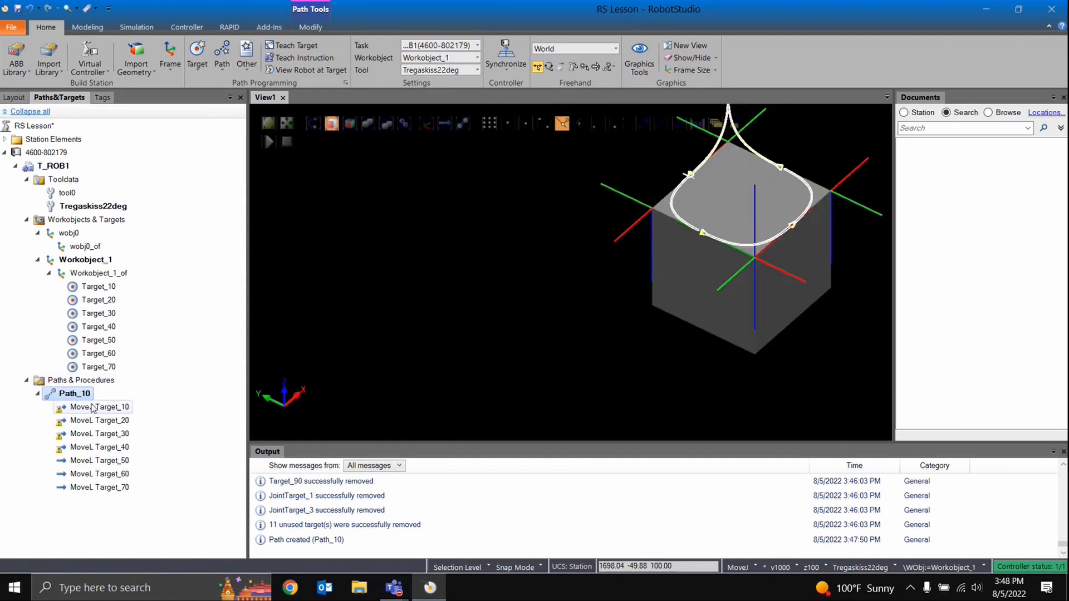
pyautogui.keyDown('shift'); pyautogui.click(83, 487); pyautogui.keyUp('shift')
pyautogui.rightClick(84, 487)
pyautogui.moveTo(175, 394)
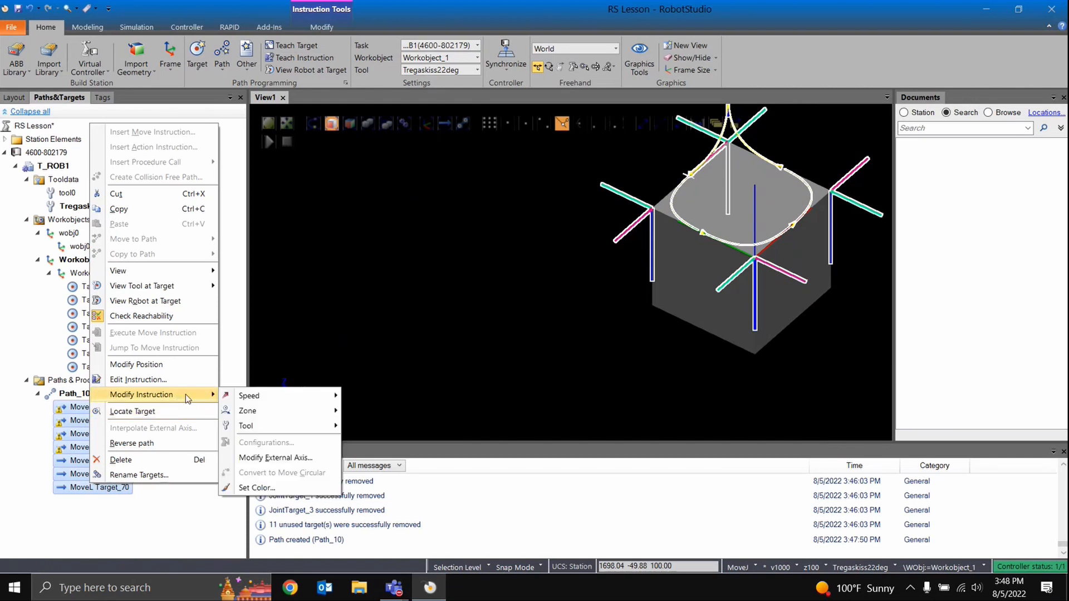
pyautogui.moveTo(278, 410)
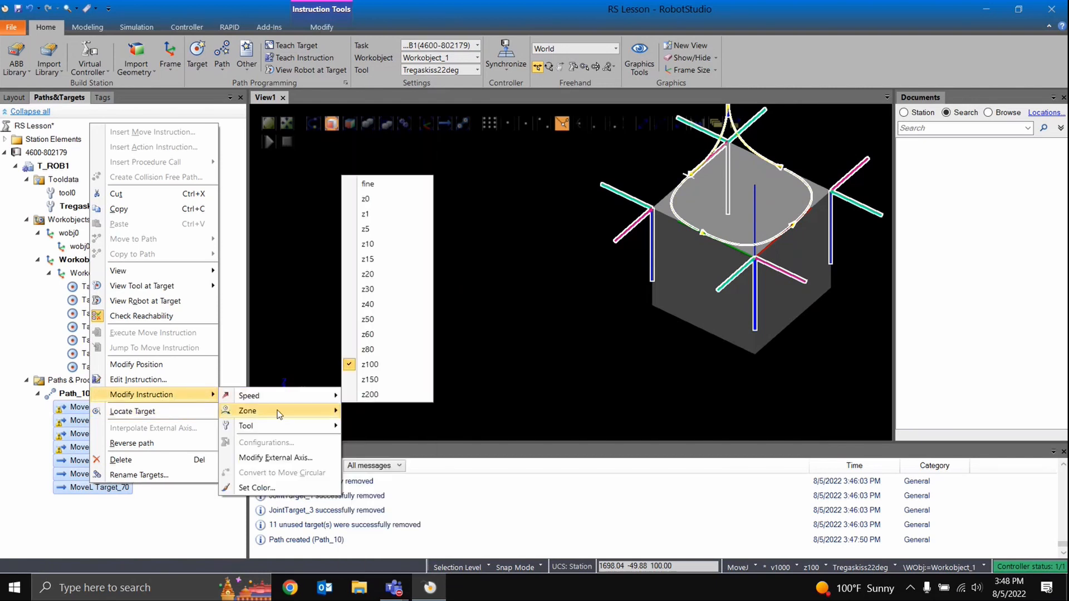
pyautogui.click(402, 239)
# Step: Examine how closely Path_10 follows the corners of the box's top face
pyautogui.scroll(3, 741, 225)
pyautogui.scroll(4, 604, 201)
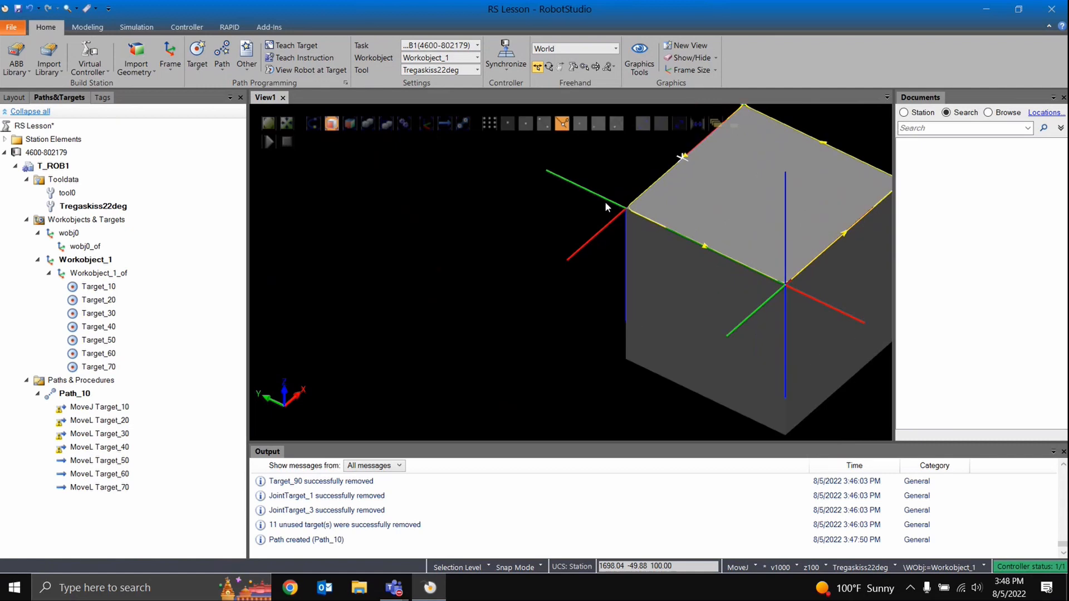
pyautogui.scroll(3, 628, 207)
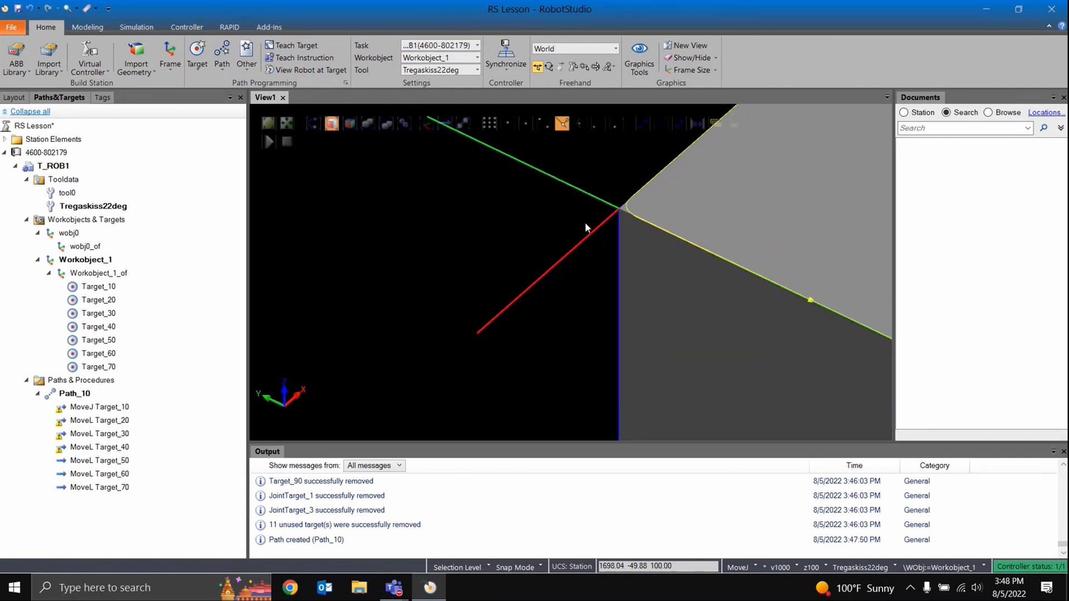
pyautogui.scroll(-7, 548, 239)
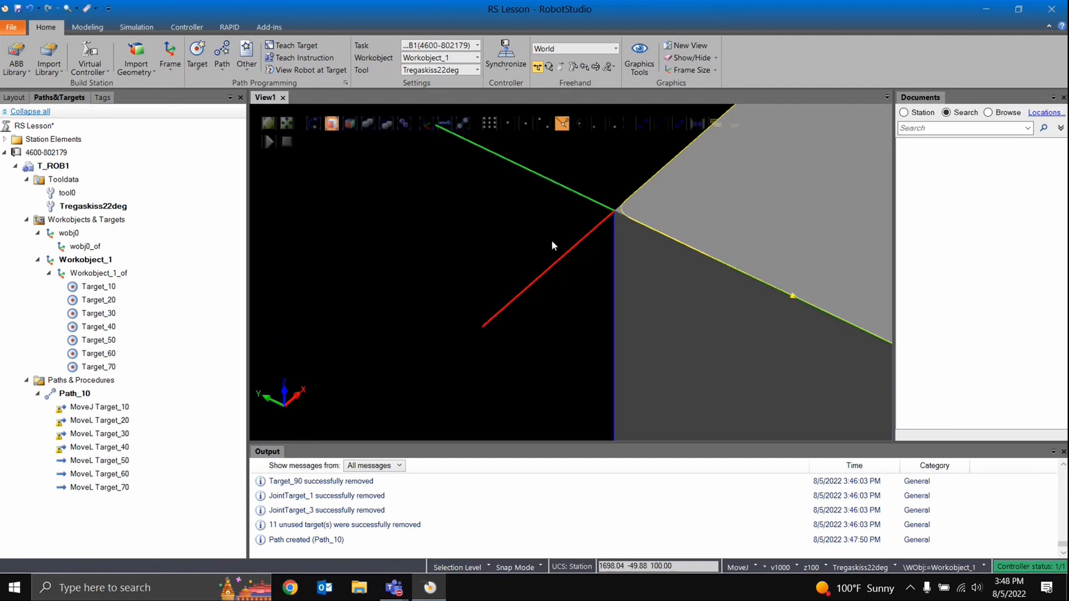
pyautogui.scroll(-2, 496, 289)
pyautogui.keyDown('ctrl'); pyautogui.keyDown('shift'); pyautogui.moveTo(498, 293); pyautogui.dragTo(532, 384); pyautogui.keyUp('shift'); pyautogui.keyUp('ctrl')
pyautogui.keyDown('ctrl'); pyautogui.moveTo(356, 262); pyautogui.dragTo(449, 139); pyautogui.keyUp('ctrl')
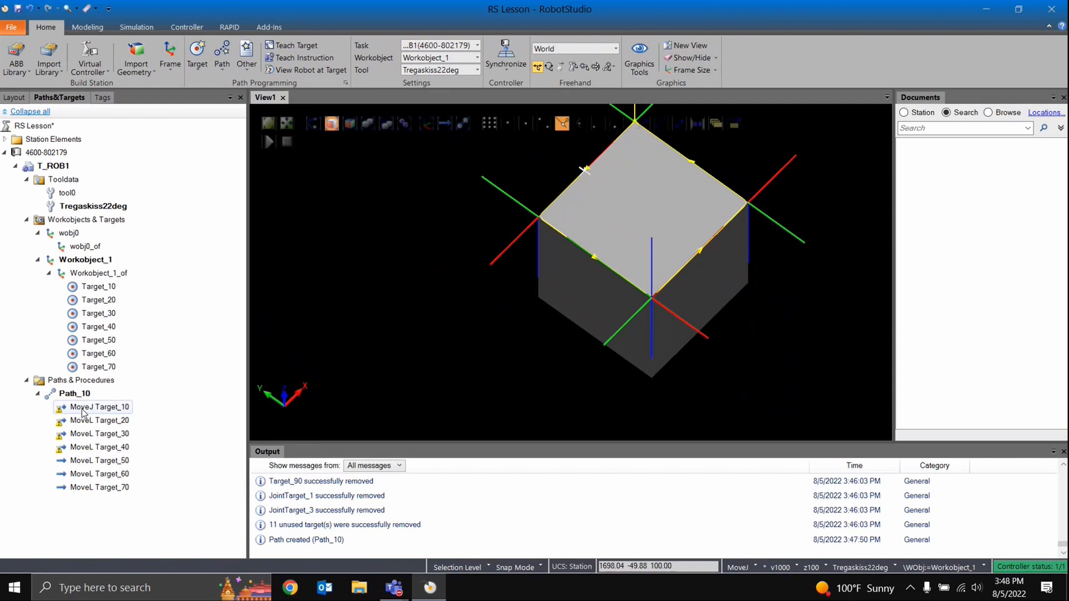
# Step: Enable View Robot at Target and view the robot at Path_10's Target_10 and Target_20 instructions
pyautogui.scroll(-4, 540, 293)
pyautogui.keyDown('ctrl'); pyautogui.moveTo(550, 334); pyautogui.dragTo(515, 390); pyautogui.keyUp('ctrl')
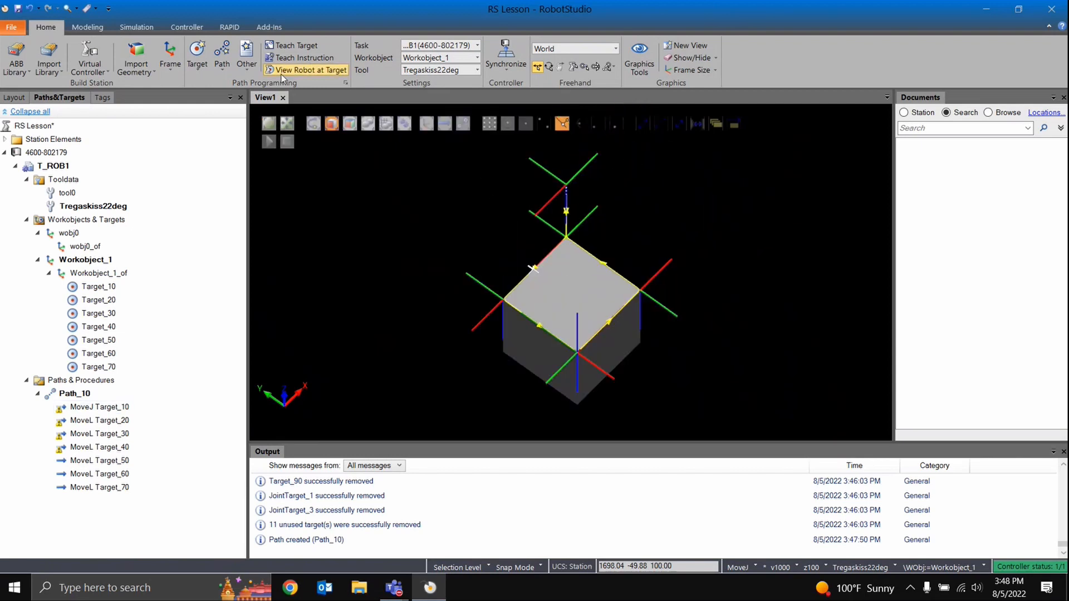
pyautogui.click(283, 70)
pyautogui.scroll(-3, 560, 273)
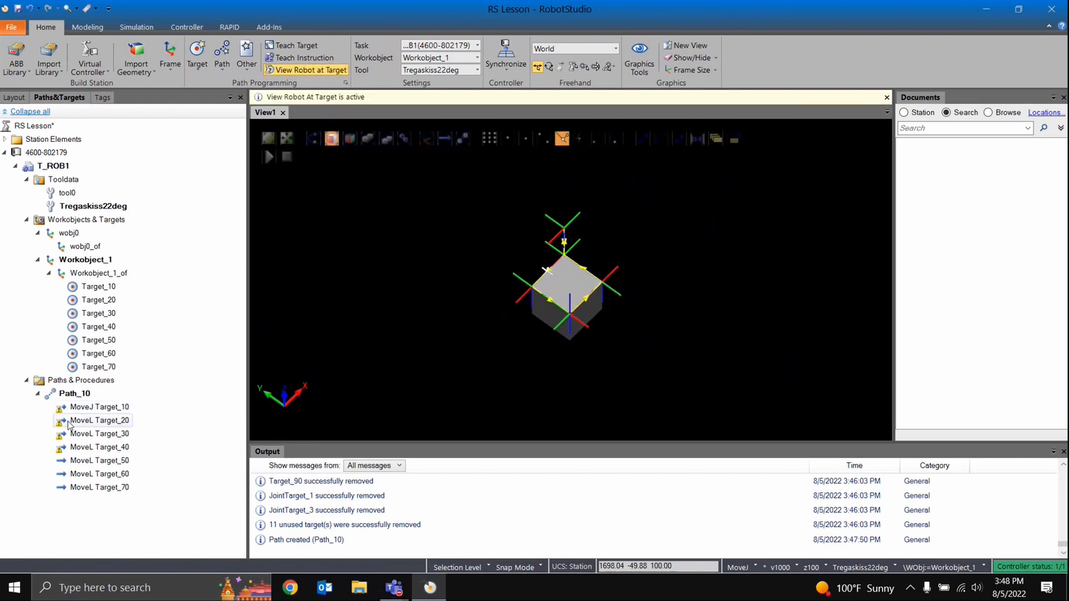
pyautogui.click(111, 407)
pyautogui.keyDown('ctrl'); pyautogui.keyDown('shift'); pyautogui.moveTo(573, 388); pyautogui.dragTo(422, 371); pyautogui.keyUp('shift'); pyautogui.keyUp('ctrl')
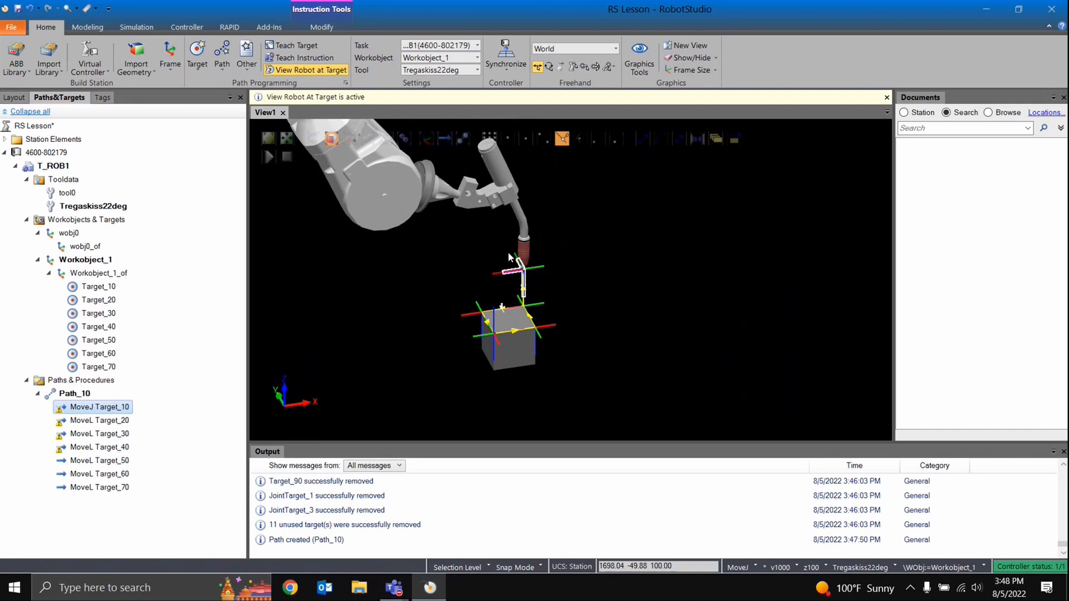
pyautogui.click(111, 420)
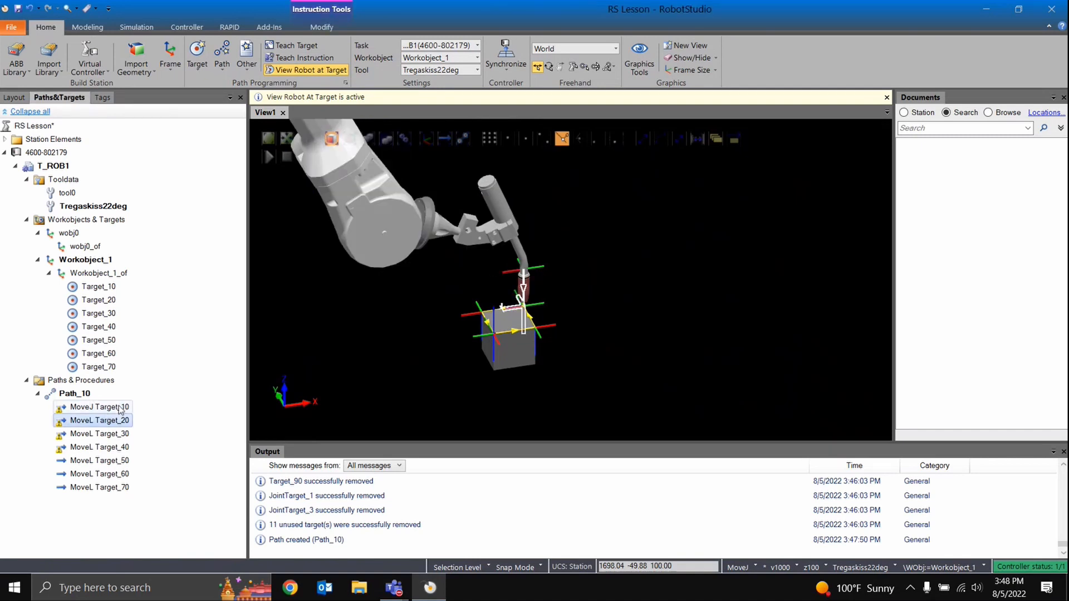
pyautogui.click(120, 407)
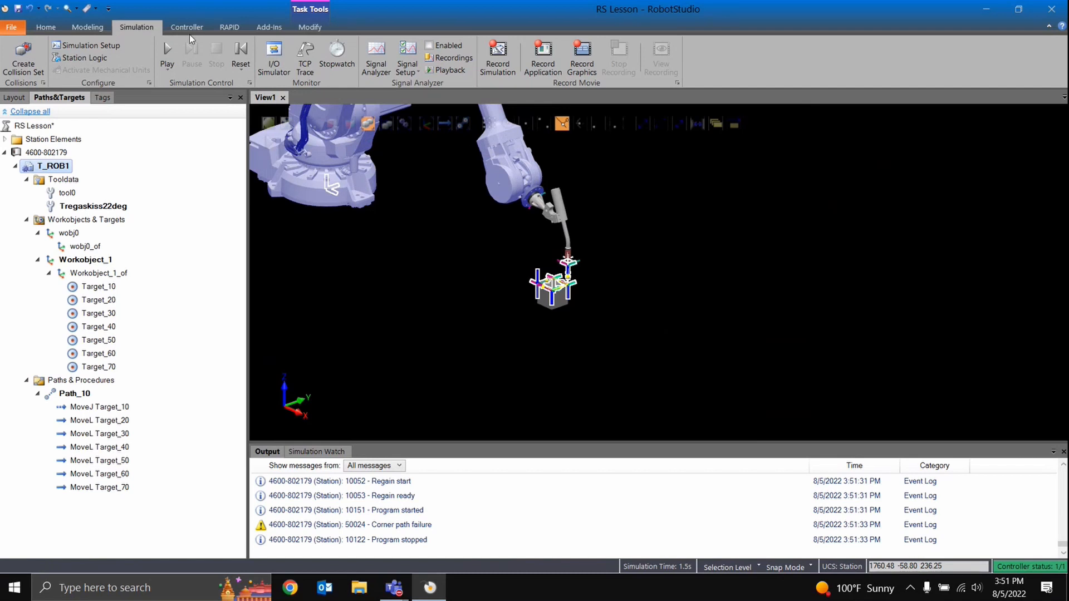
# Step: Open Station Logic and look through the controller's I/O signals and the smart components that can be added
pyautogui.click(187, 27)
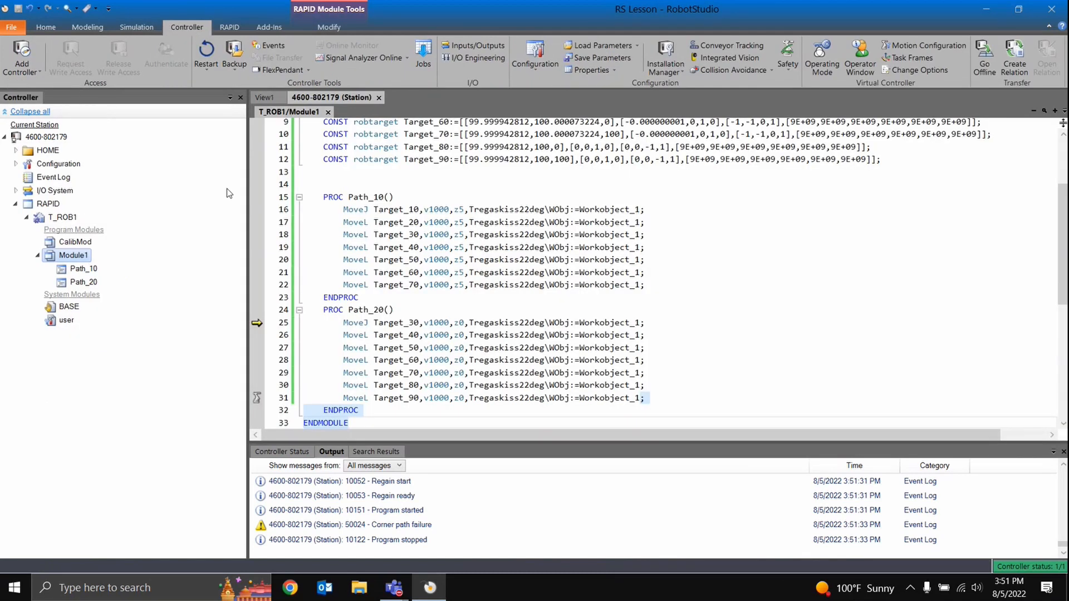
pyautogui.click(152, 28)
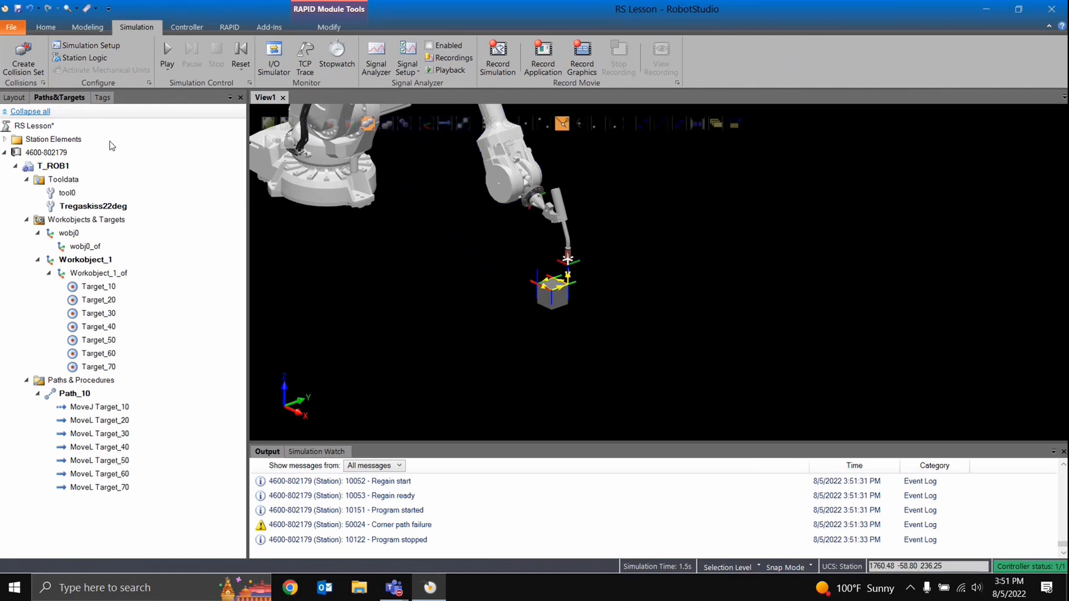
pyautogui.click(81, 58)
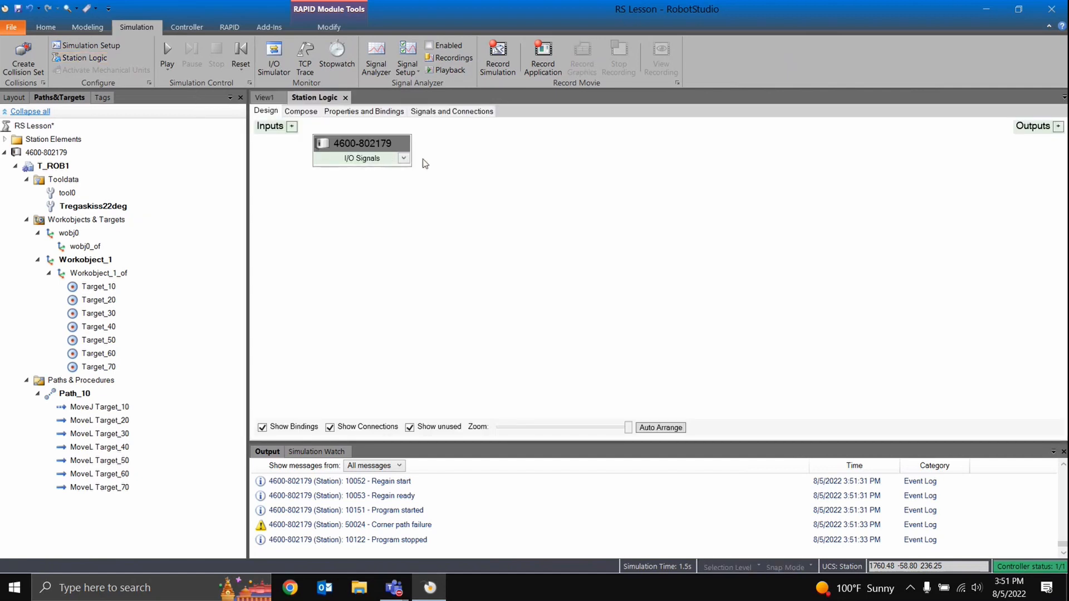
pyautogui.click(403, 158)
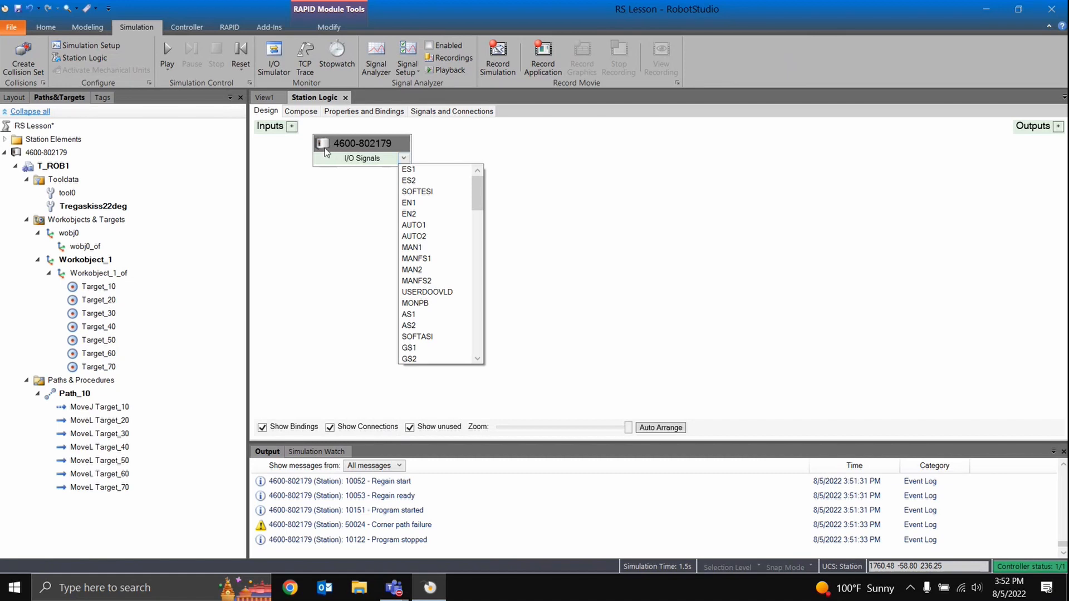
pyautogui.rightClick(618, 164)
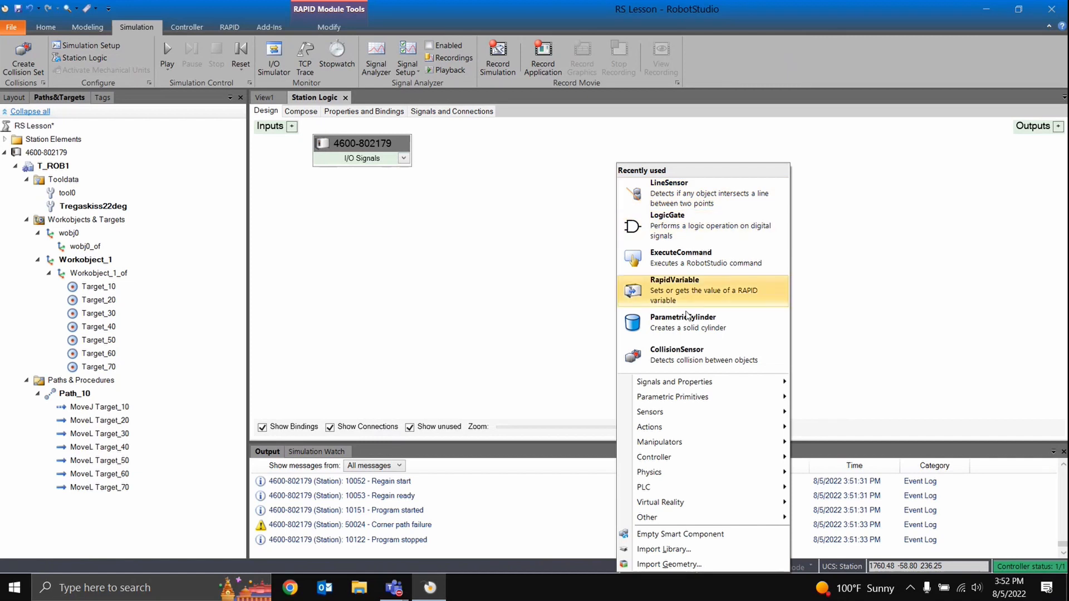
pyautogui.click(421, 271)
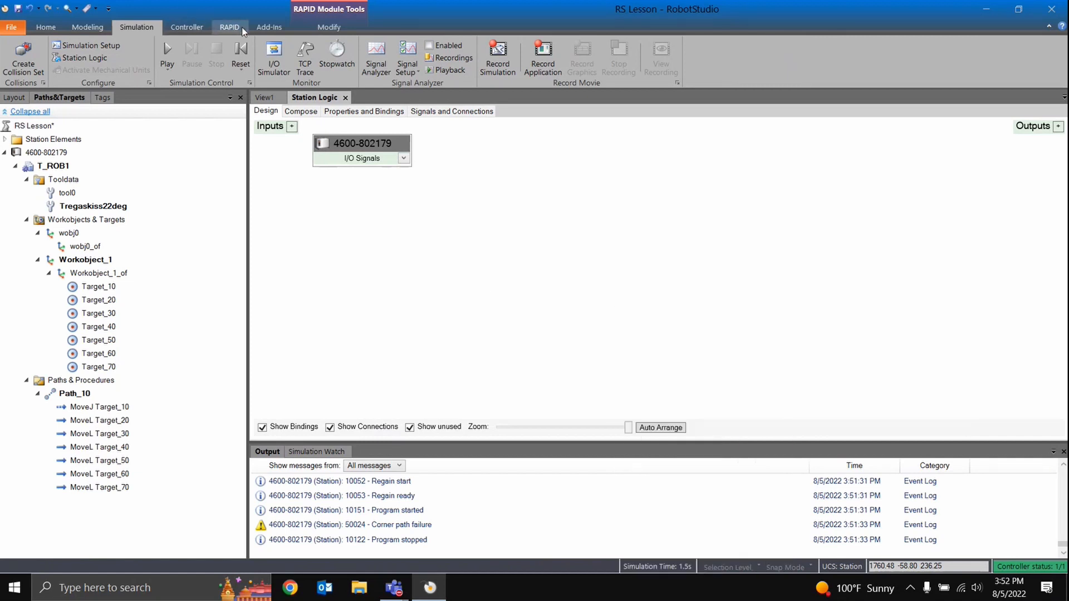
pyautogui.click(189, 27)
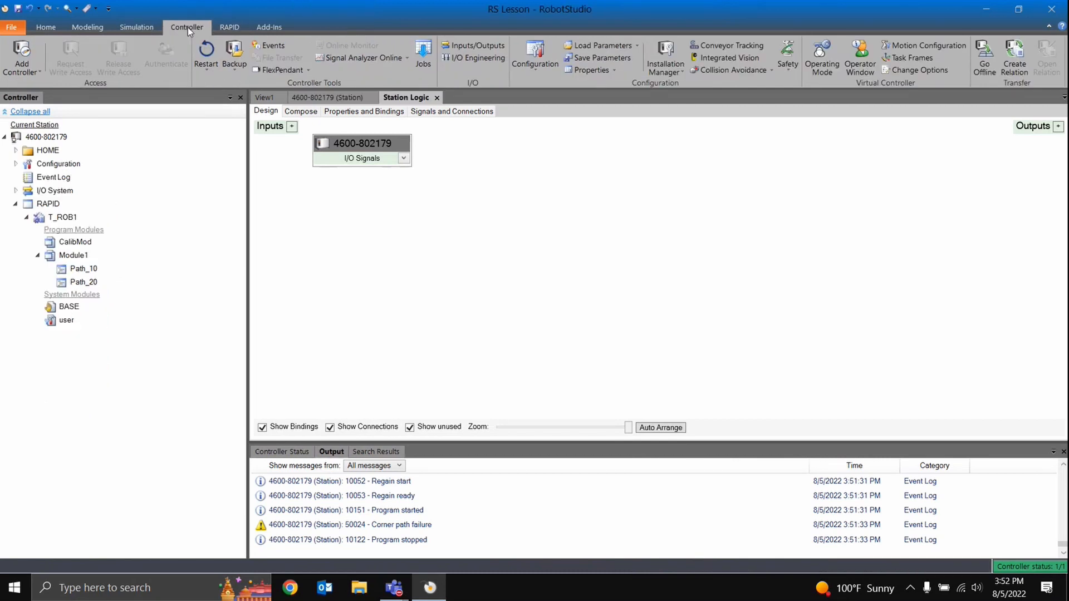
pyautogui.click(437, 98)
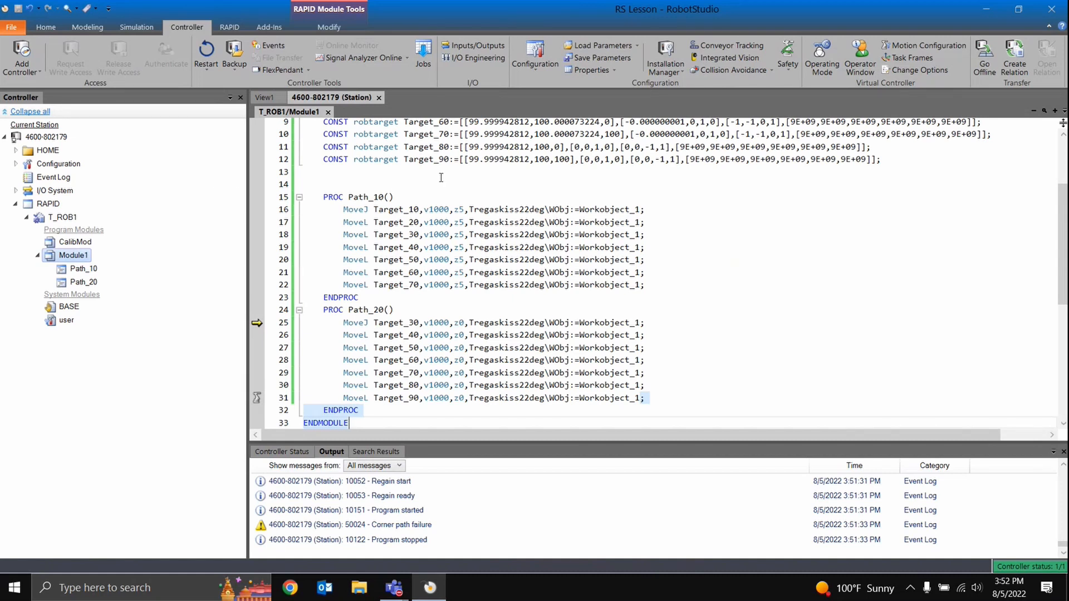
pyautogui.click(16, 163)
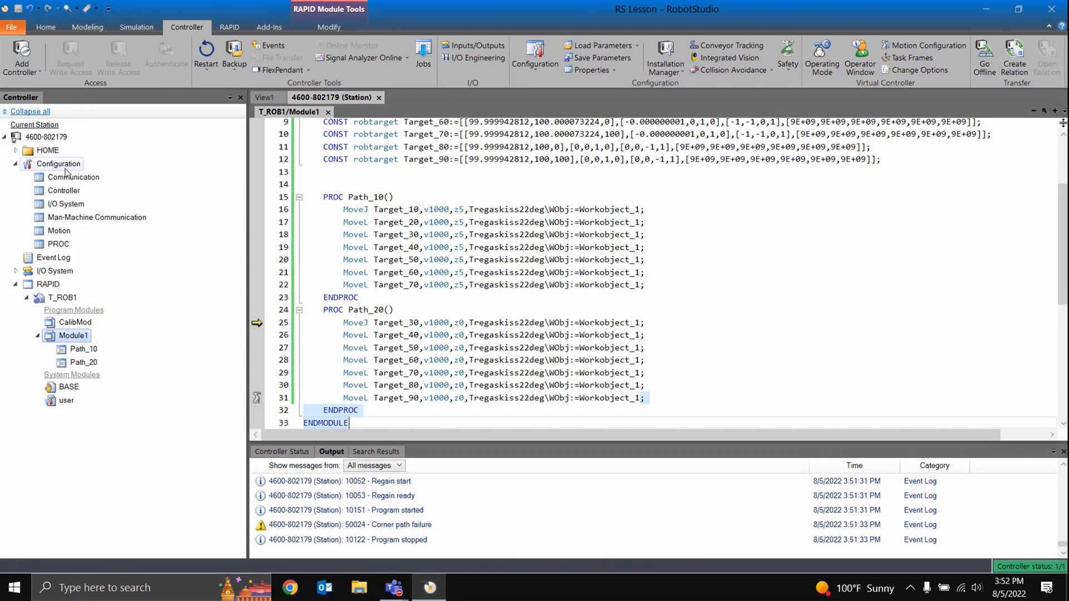
pyautogui.doubleClick(66, 204)
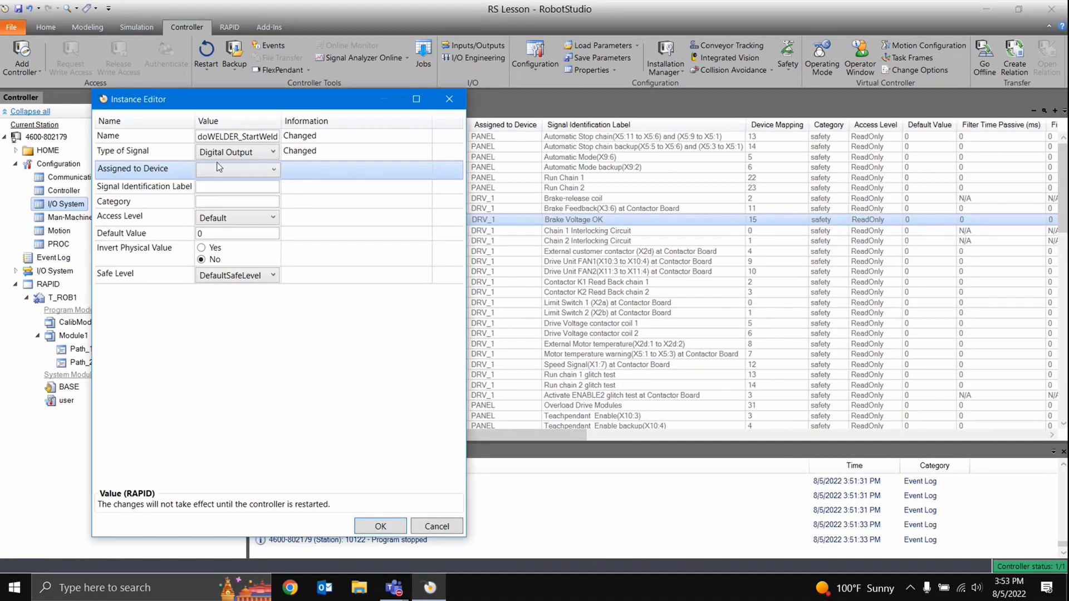
# Step: Review the device options for the doWELDER_StartWeld digital output signal and leave its assigned device blank
pyautogui.click(224, 169)
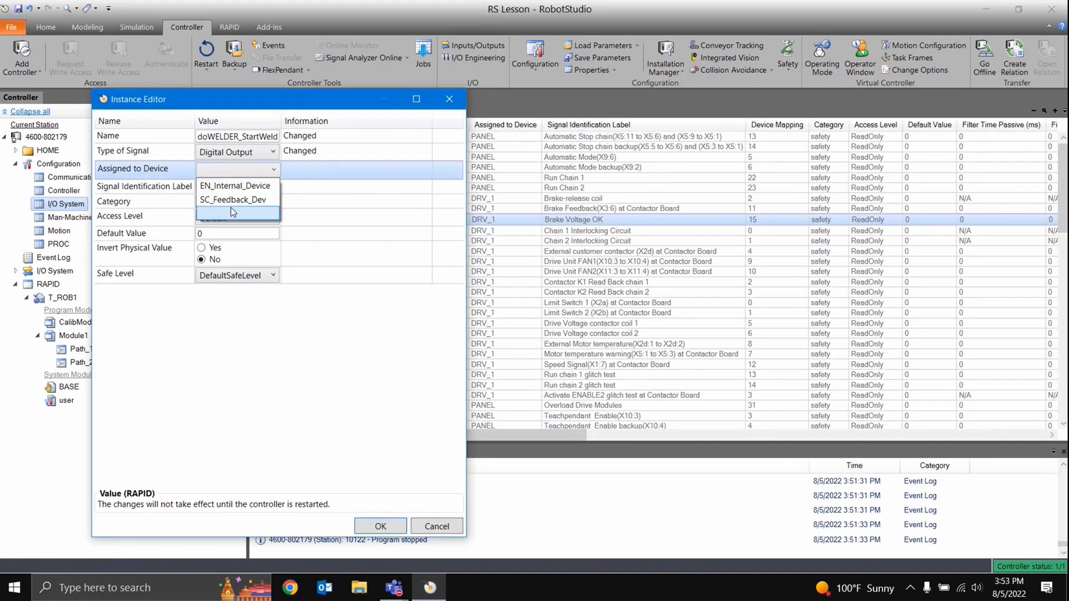
pyautogui.click(259, 174)
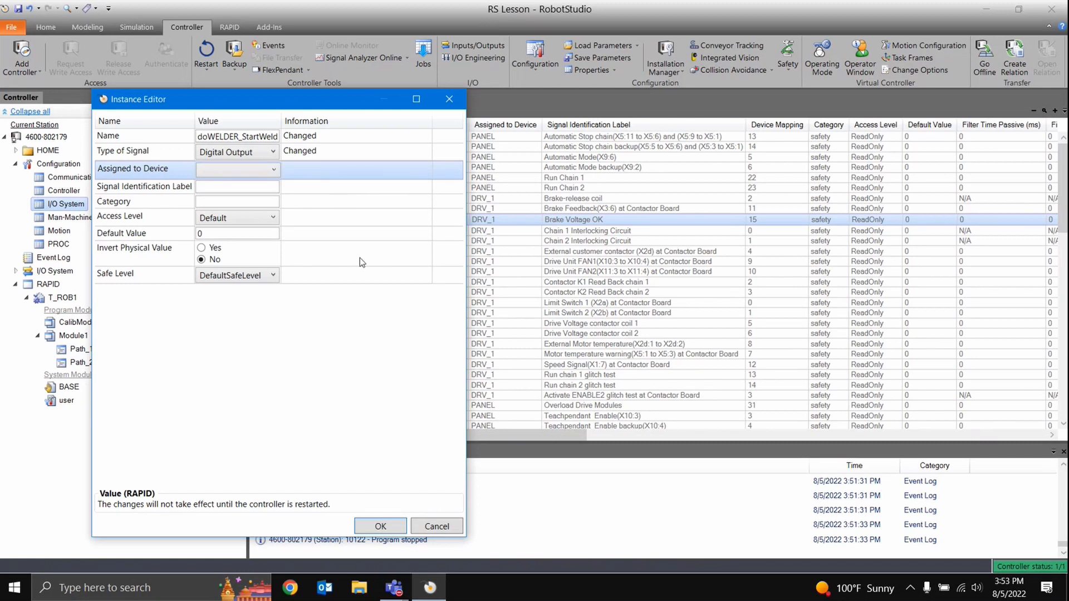
# Step: Accept the doWELDER_StartWeld output signal and create a digital input signal named diWELDER_WeldStarted with no assigned device
pyautogui.click(385, 524)
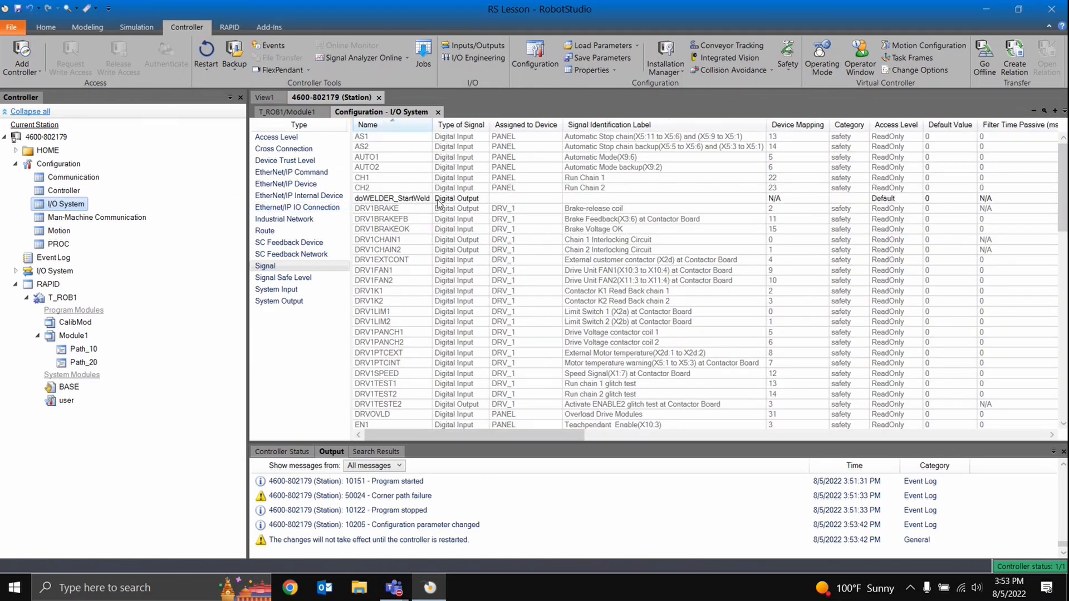
pyautogui.rightClick(438, 202)
pyautogui.click(466, 225)
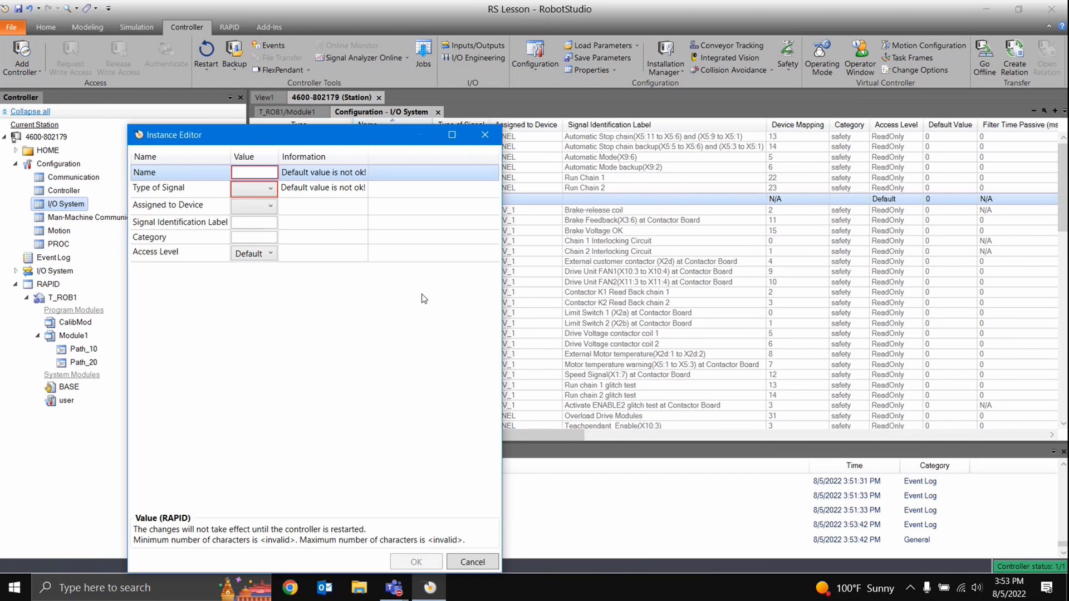
pyautogui.write('di')
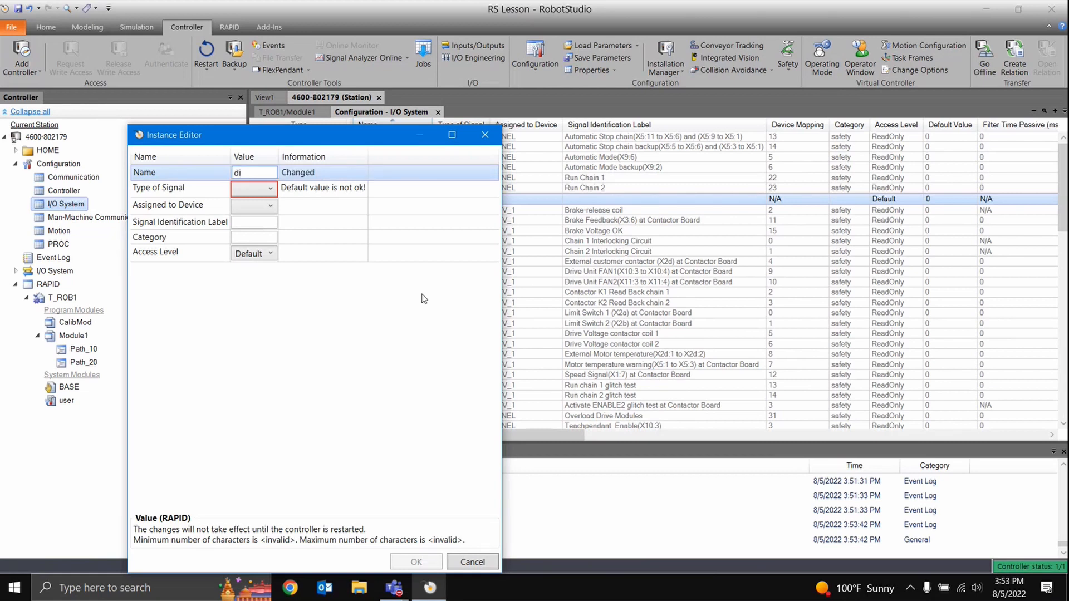
pyautogui.write('WELDER_WeldStarte')
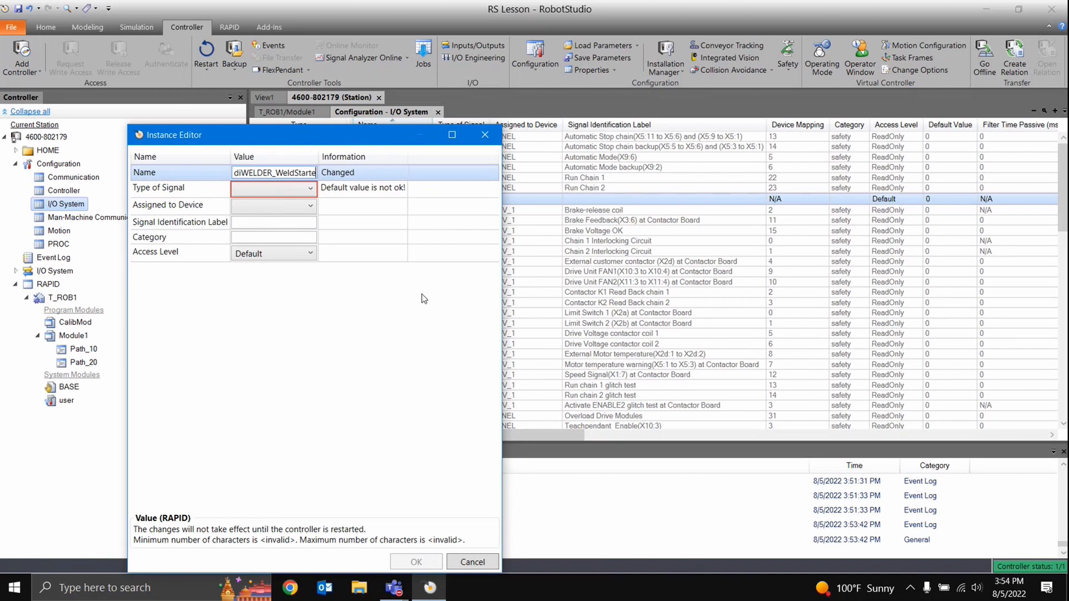
pyautogui.write('d')
pyautogui.click(284, 193)
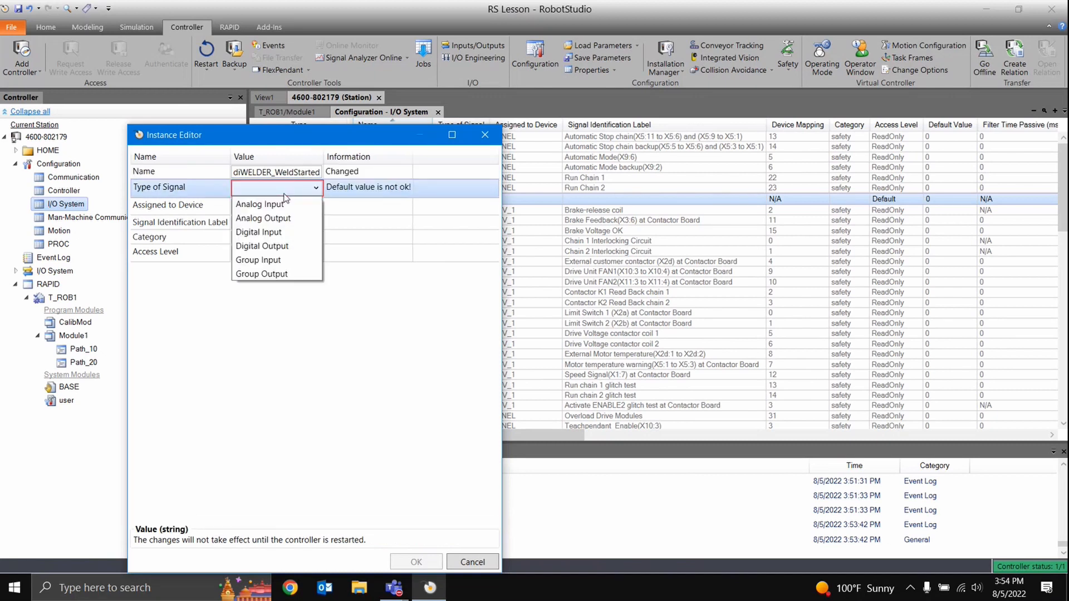
pyautogui.click(266, 233)
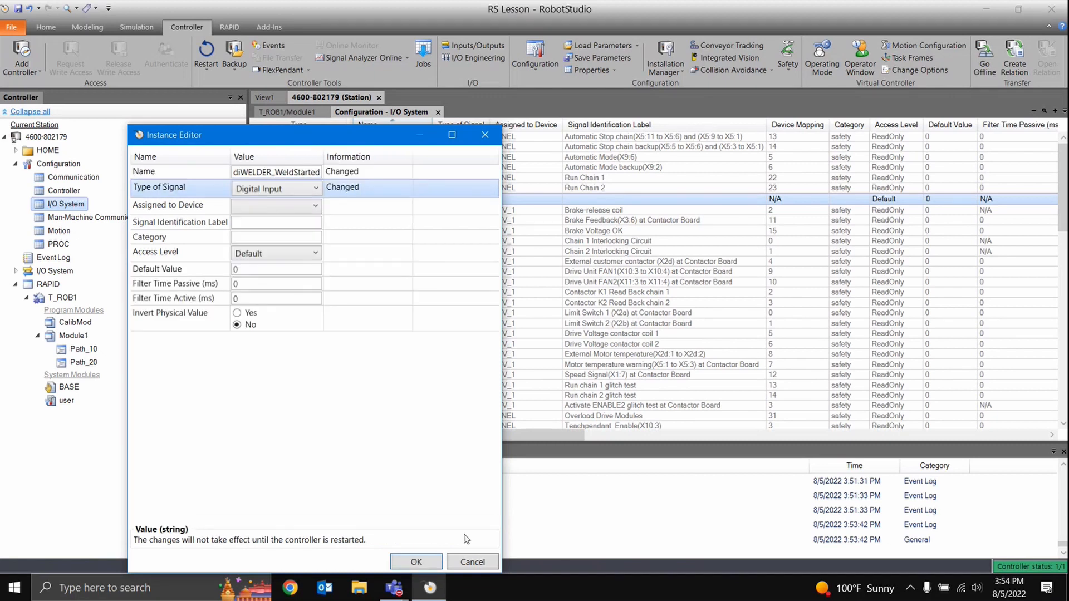
pyautogui.click(411, 561)
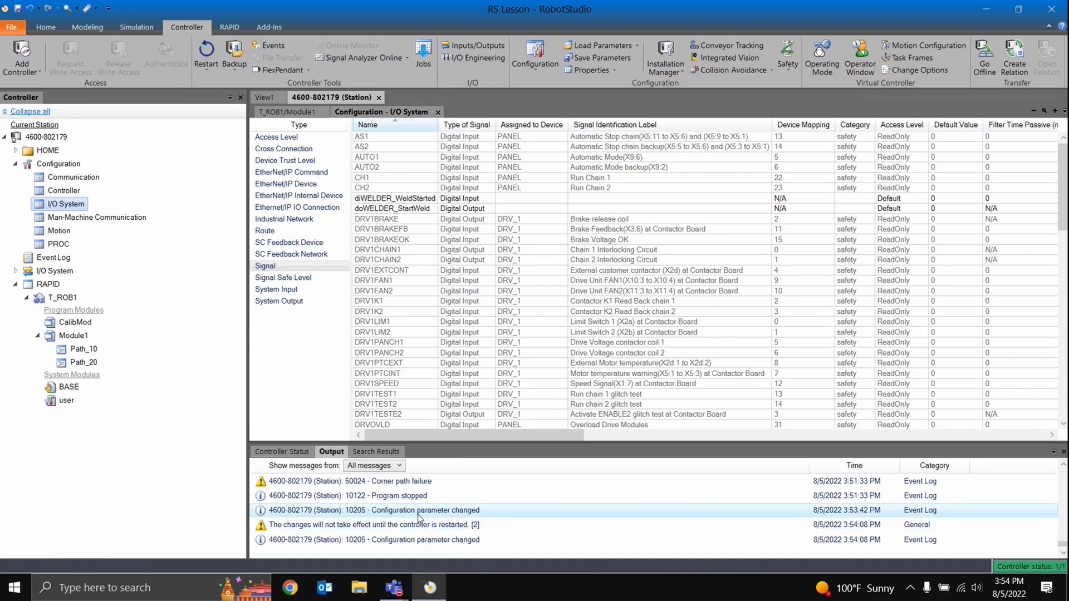
# Step: Restart the controller to apply the changed I/O signal configuration
pyautogui.click(317, 526)
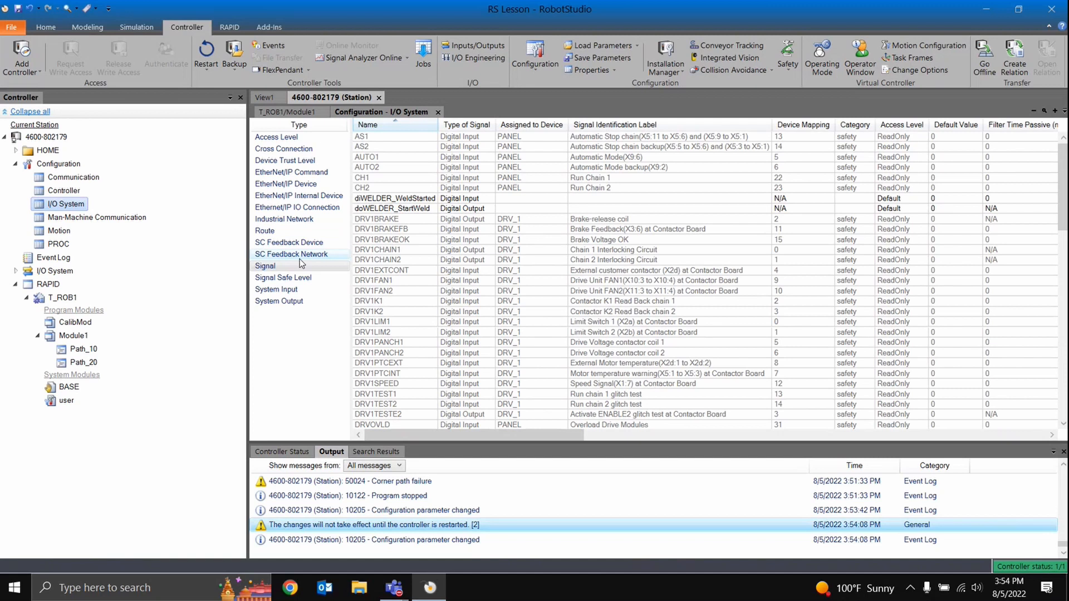
pyautogui.click(207, 52)
pyautogui.press('Return')
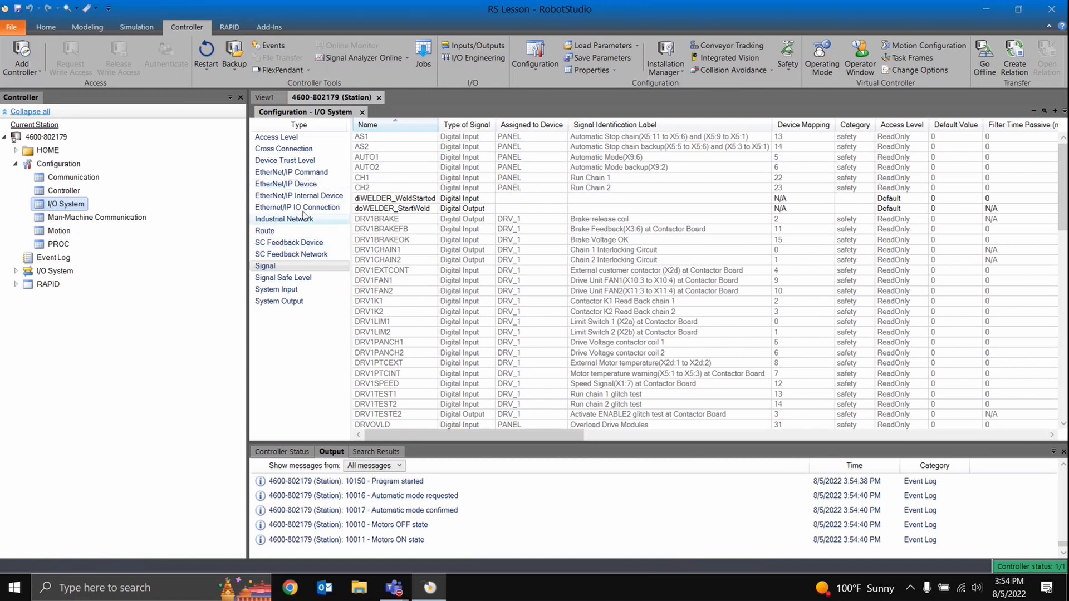
# Step: Start a new EtherNet/IP device using the ABB Local I/O Device template values
pyautogui.click(310, 188)
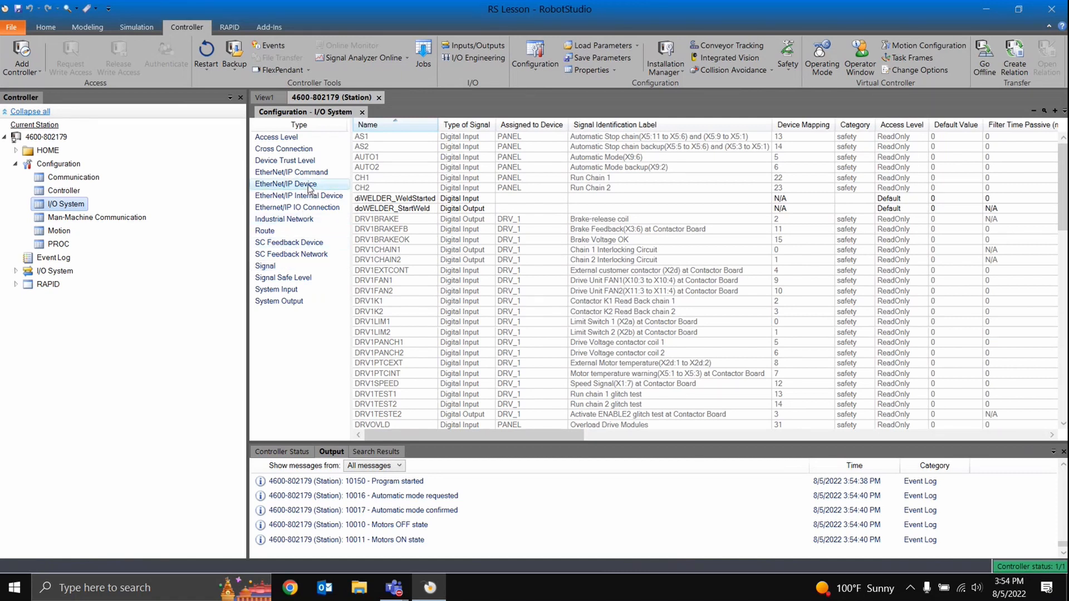
pyautogui.rightClick(462, 216)
pyautogui.click(535, 224)
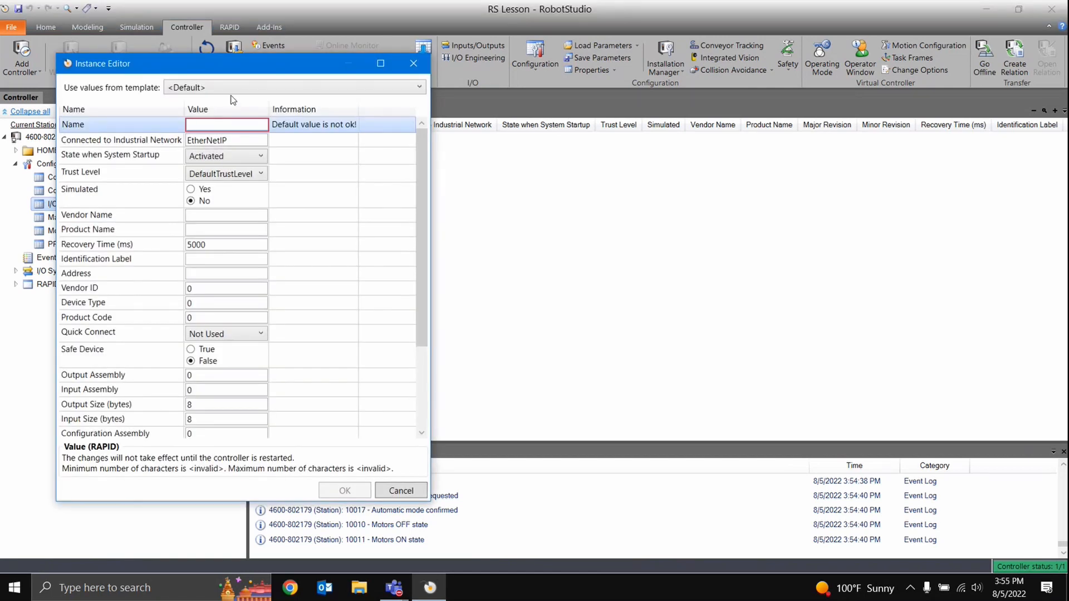
pyautogui.click(252, 89)
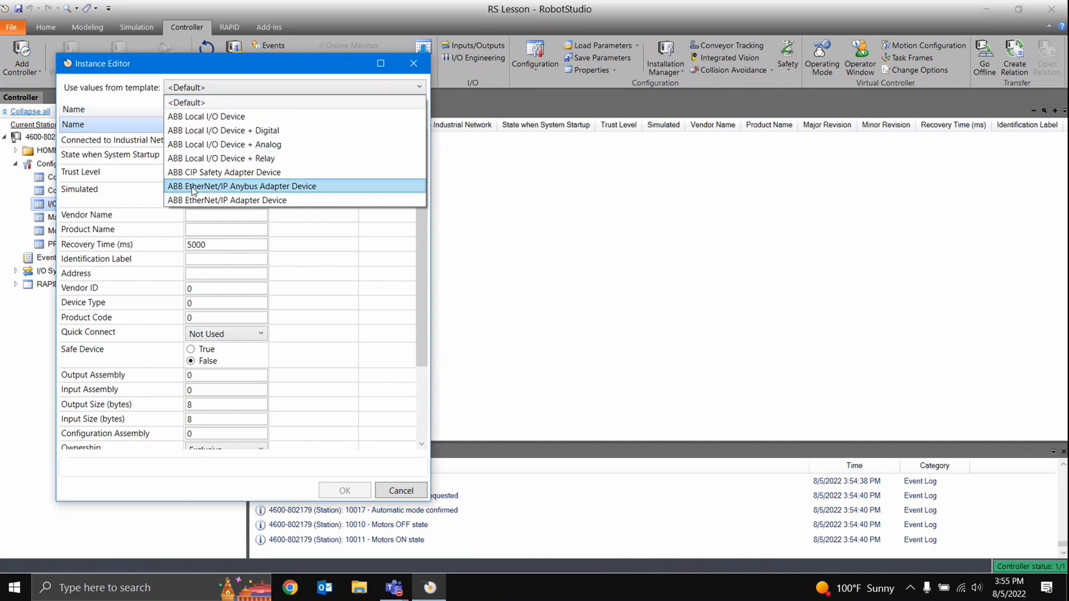
pyautogui.click(235, 116)
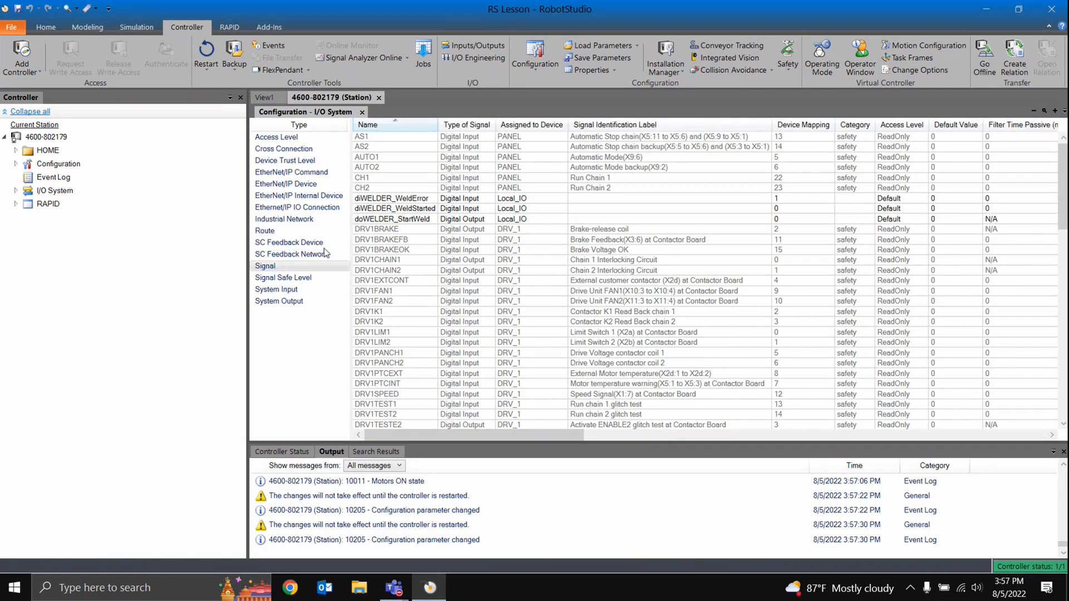
# Step: Open Station Logic and expose the doWELDER_StartWeld and diWELDER_WeldStarted signals on the controller block
pyautogui.click(122, 31)
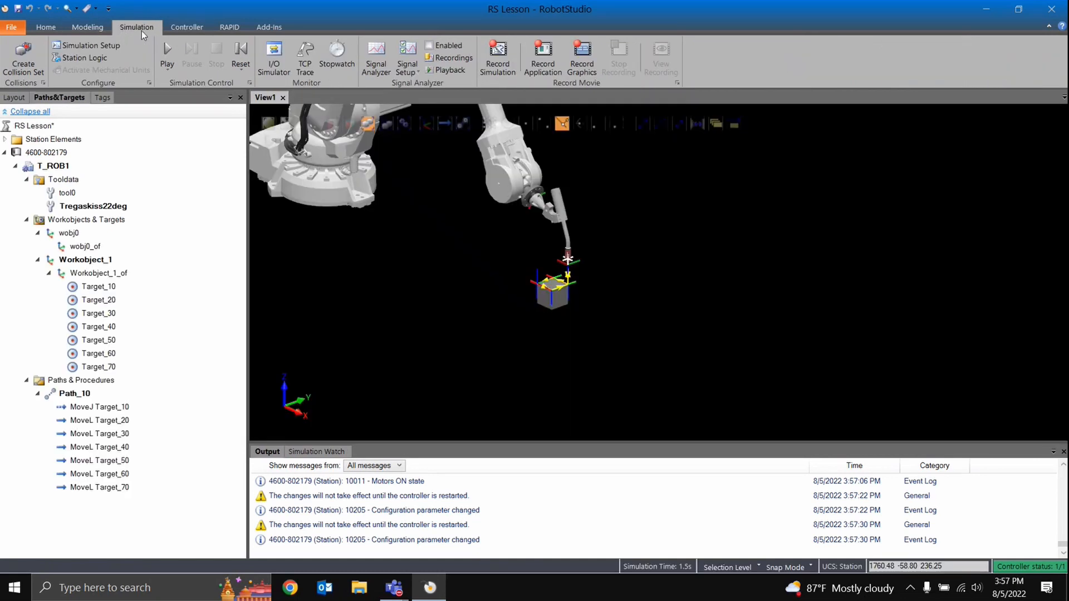
pyautogui.click(84, 58)
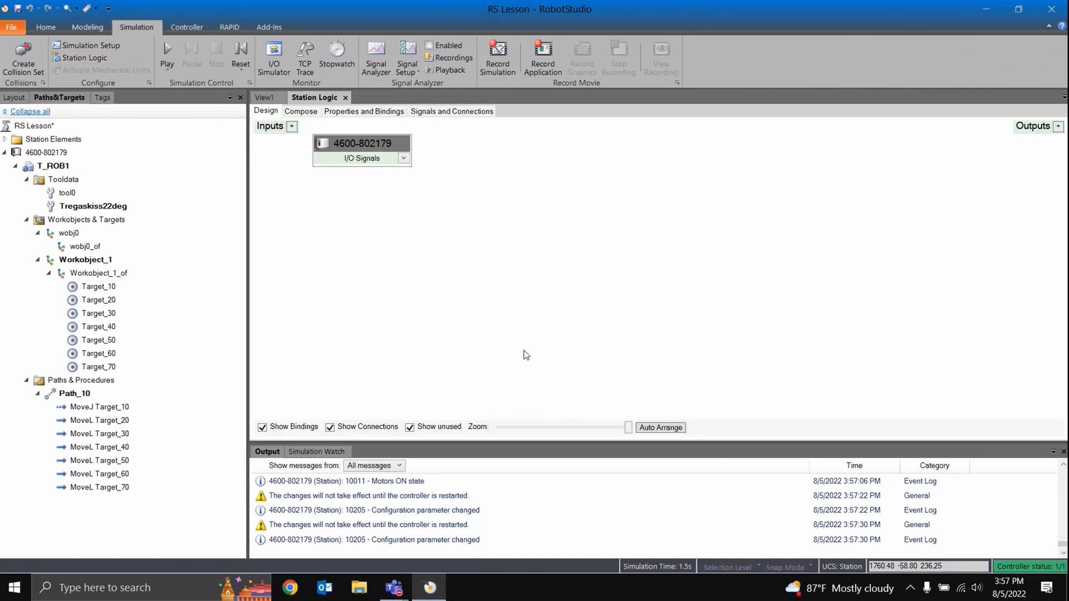
pyautogui.click(404, 159)
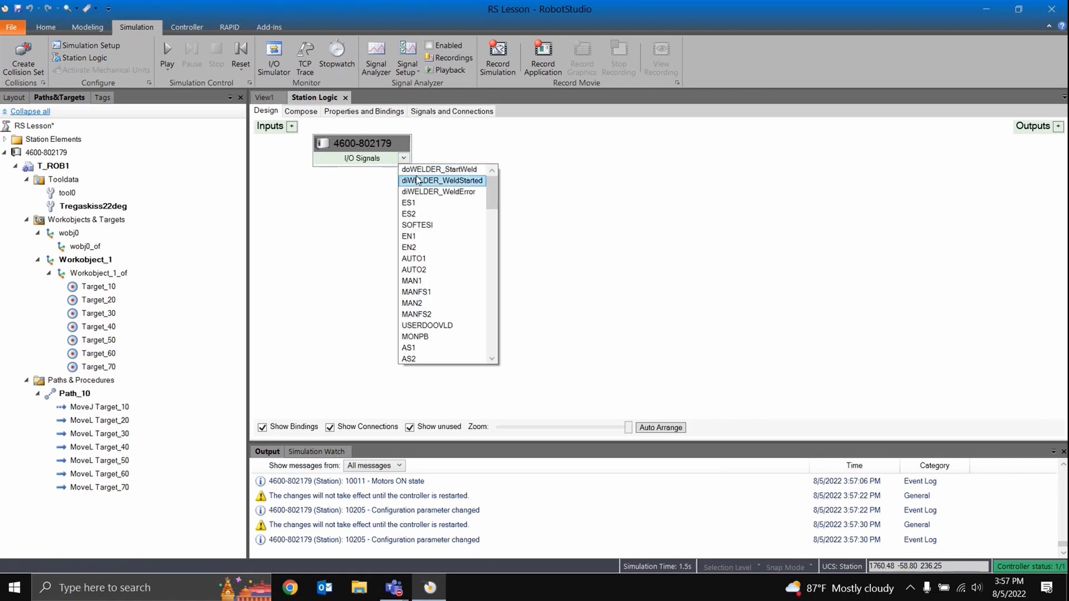
pyautogui.click(432, 170)
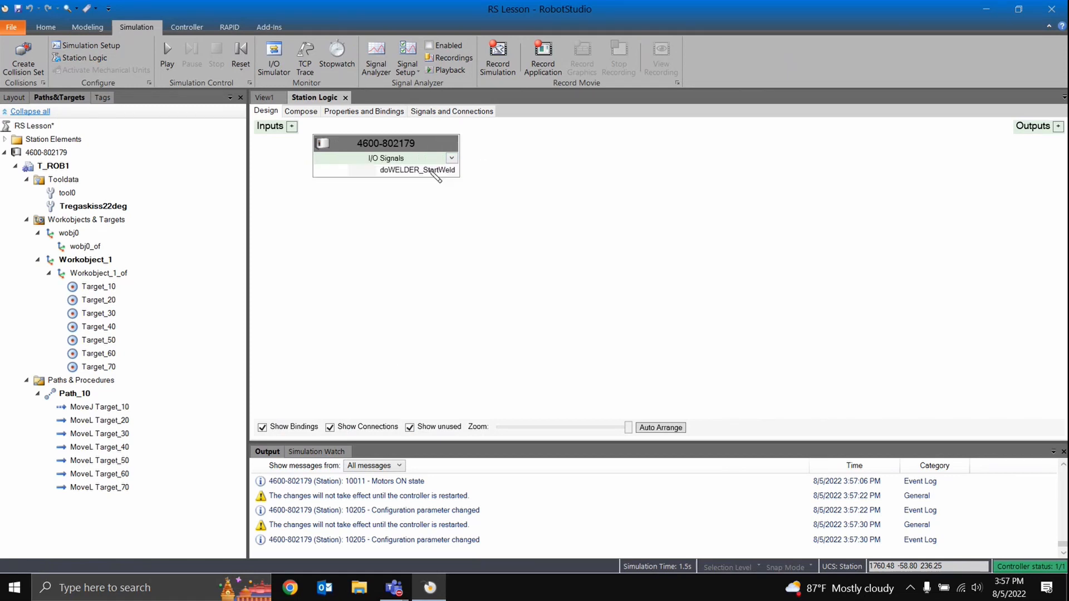
pyautogui.click(451, 158)
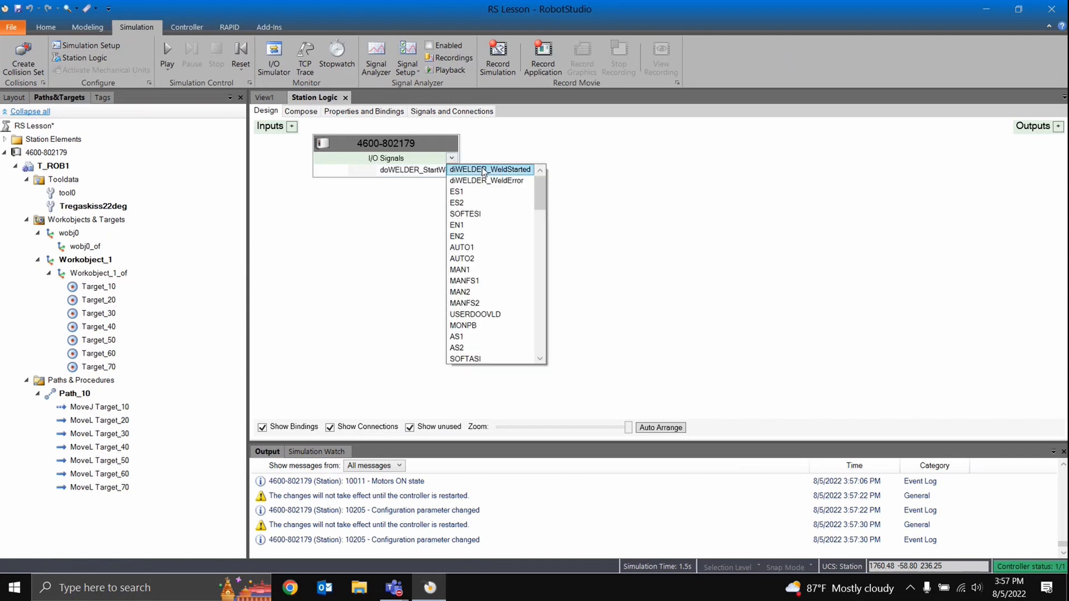
pyautogui.click(492, 171)
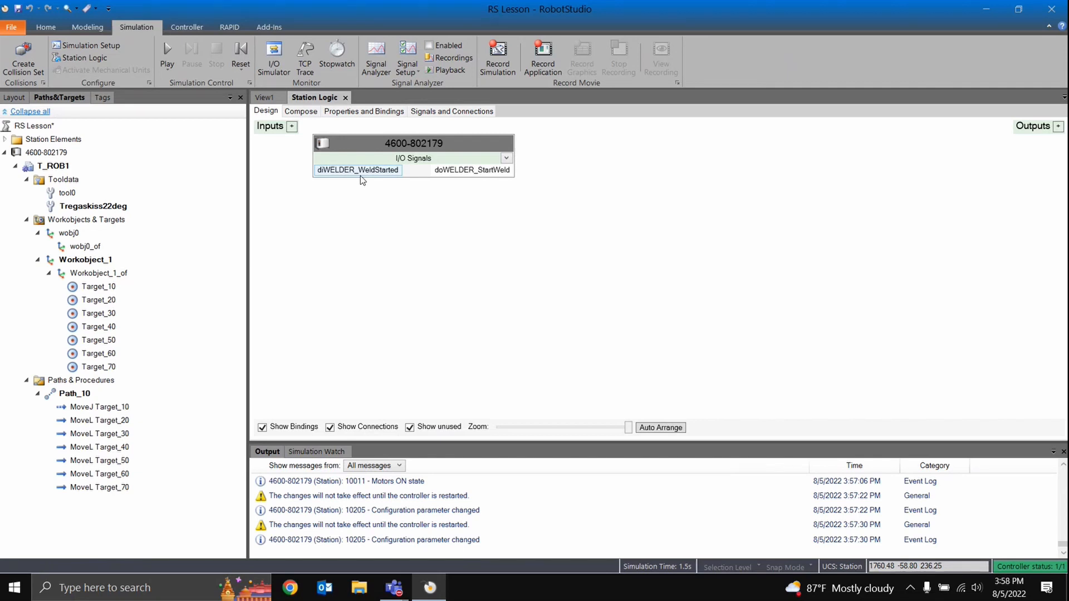
# Step: Add a LogicGate component to Station Logic and place it to the lower right of the controller block
pyautogui.rightClick(593, 163)
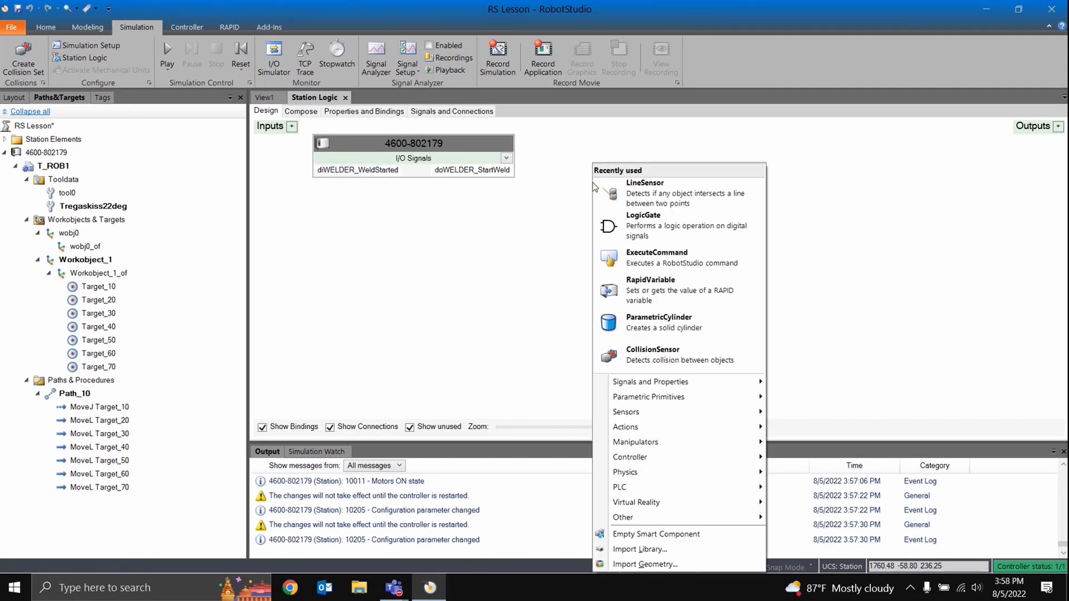
pyautogui.moveTo(708, 380)
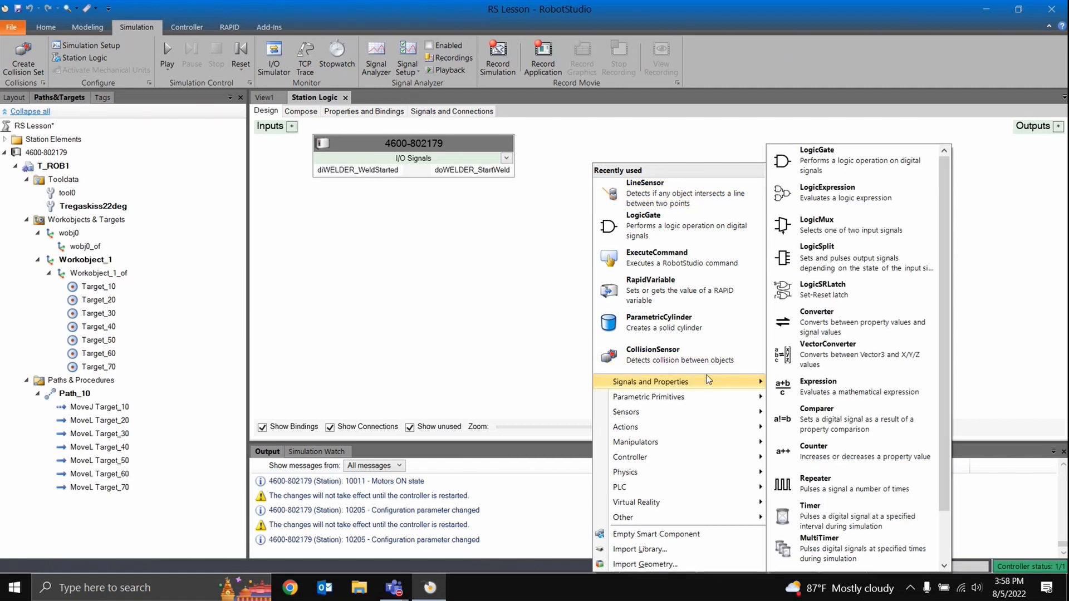
pyautogui.click(559, 266)
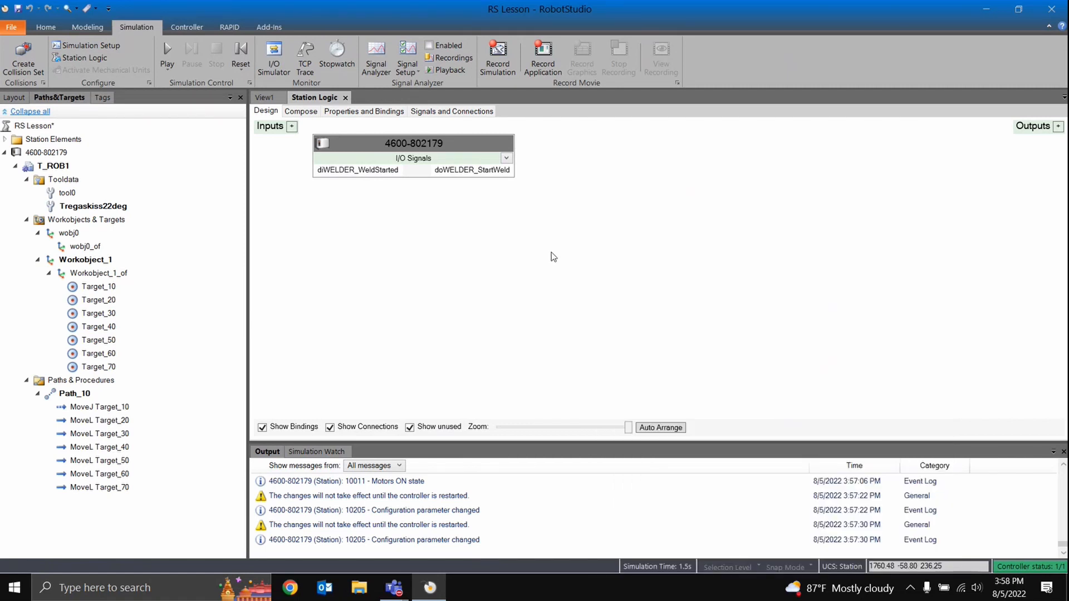
pyautogui.rightClick(593, 209)
pyautogui.moveTo(657, 382)
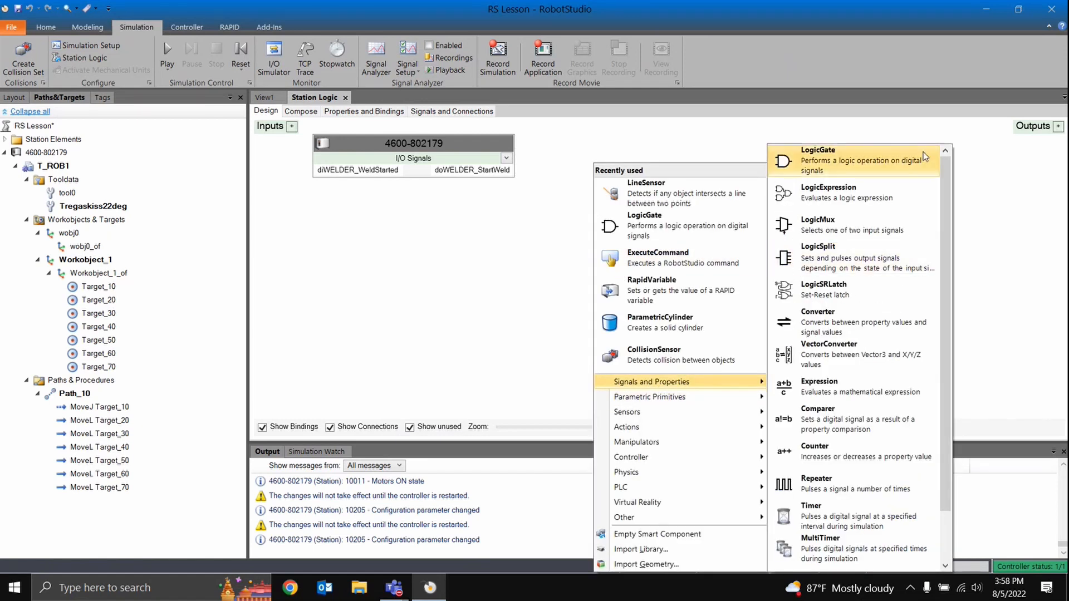
pyautogui.click(835, 161)
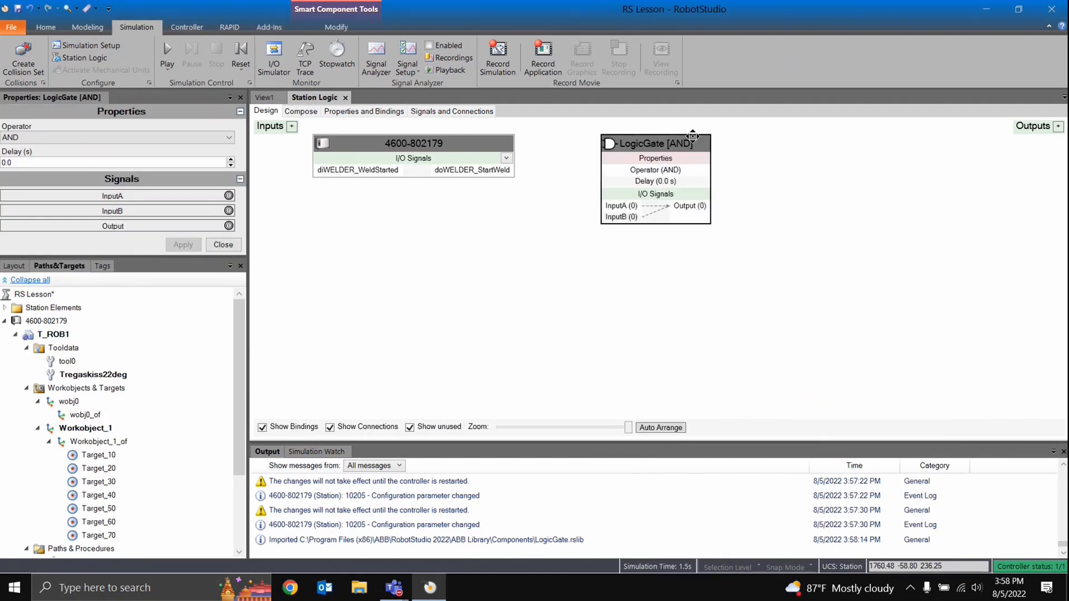
pyautogui.moveTo(694, 142); pyautogui.dragTo(755, 192)
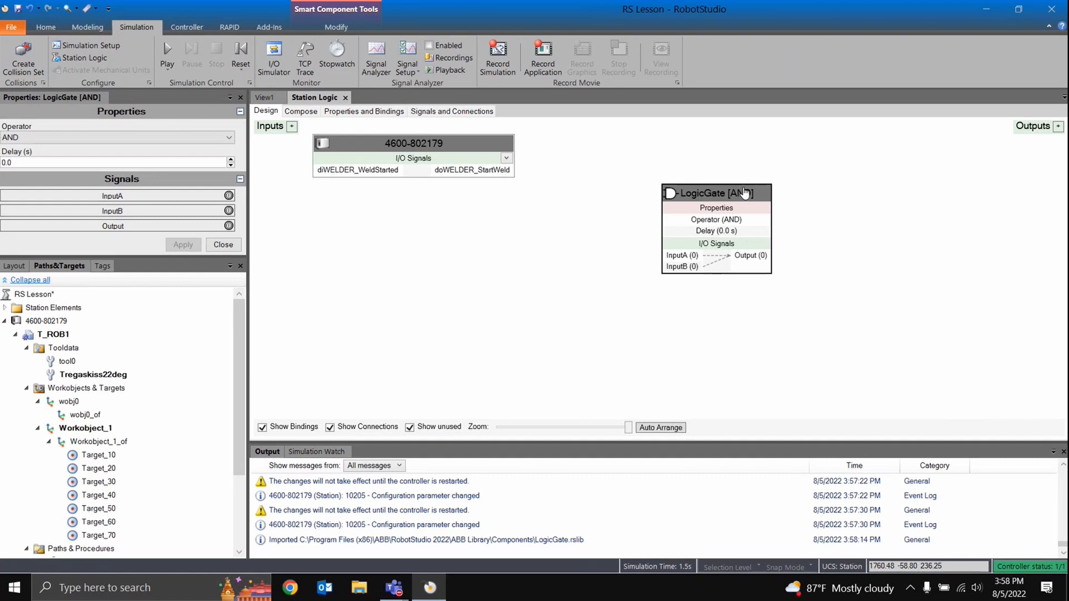
# Step: Set the LogicGate's operator to NOP with a delay of 1.0 s and close its properties
pyautogui.click(210, 135)
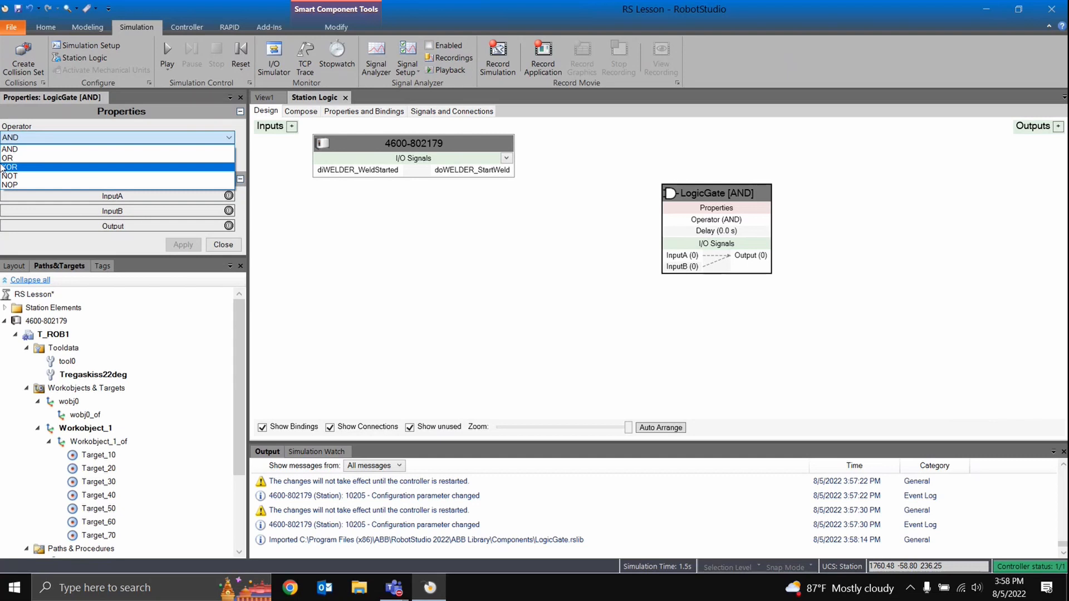
pyautogui.click(78, 184)
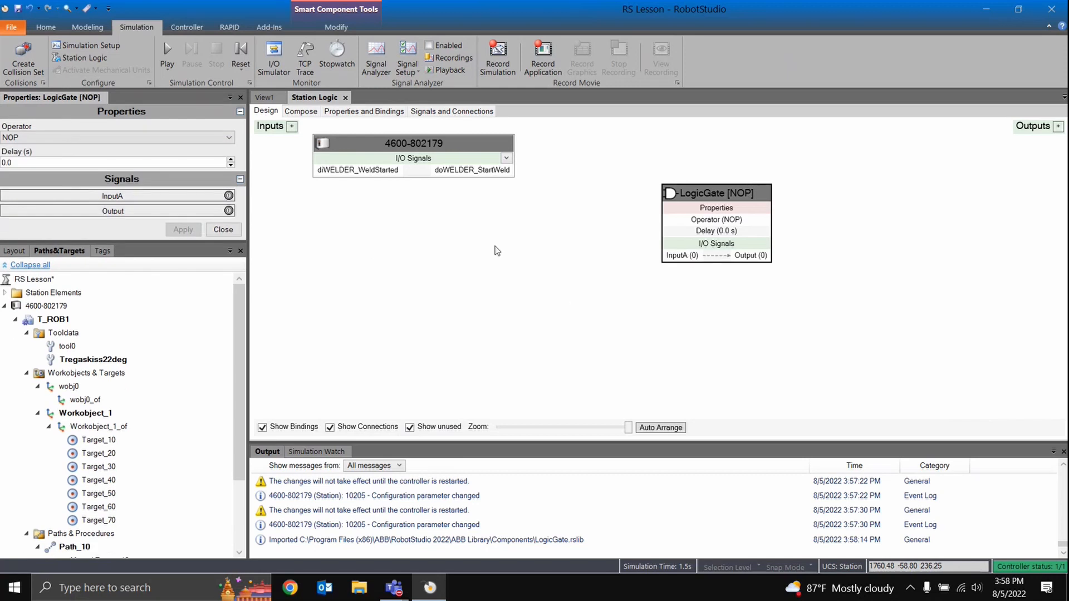
pyautogui.doubleClick(18, 166)
pyautogui.write('1')
pyautogui.click(183, 229)
pyautogui.click(222, 229)
# Step: Connect doWELDER_StartWeld to the gate's InputA and its Output to diWELDER_WeldStarted, and save the station
pyautogui.moveTo(513, 177)
pyautogui.mouseDown()
pyautogui.moveTo(584, 226)
pyautogui.moveTo(708, 268)
pyautogui.moveTo(646, 259)
pyautogui.moveTo(675, 255)
pyautogui.mouseUp()
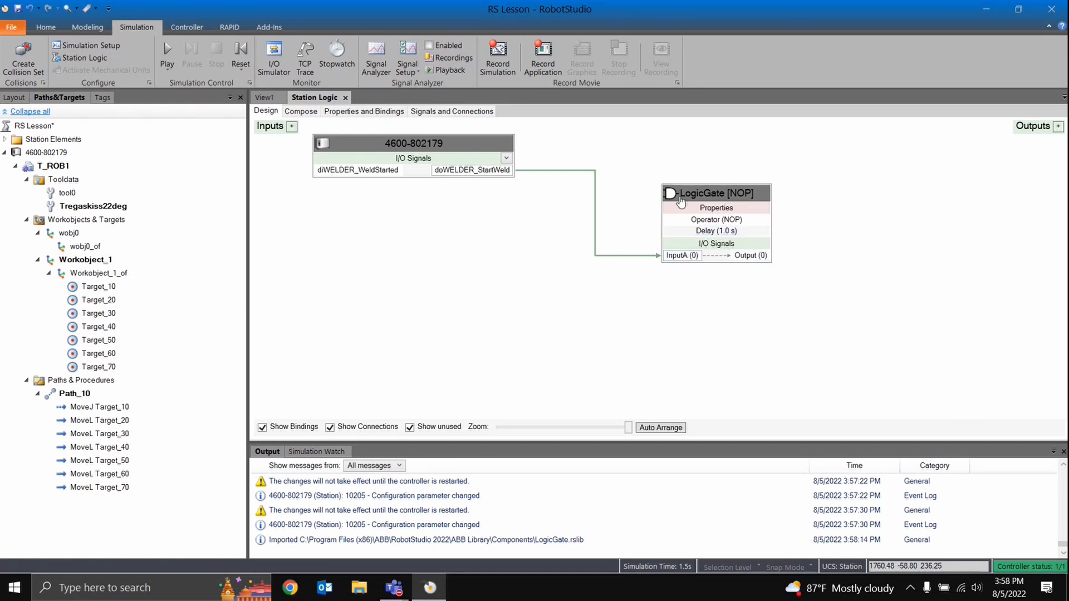
pyautogui.moveTo(759, 263); pyautogui.dragTo(359, 172)
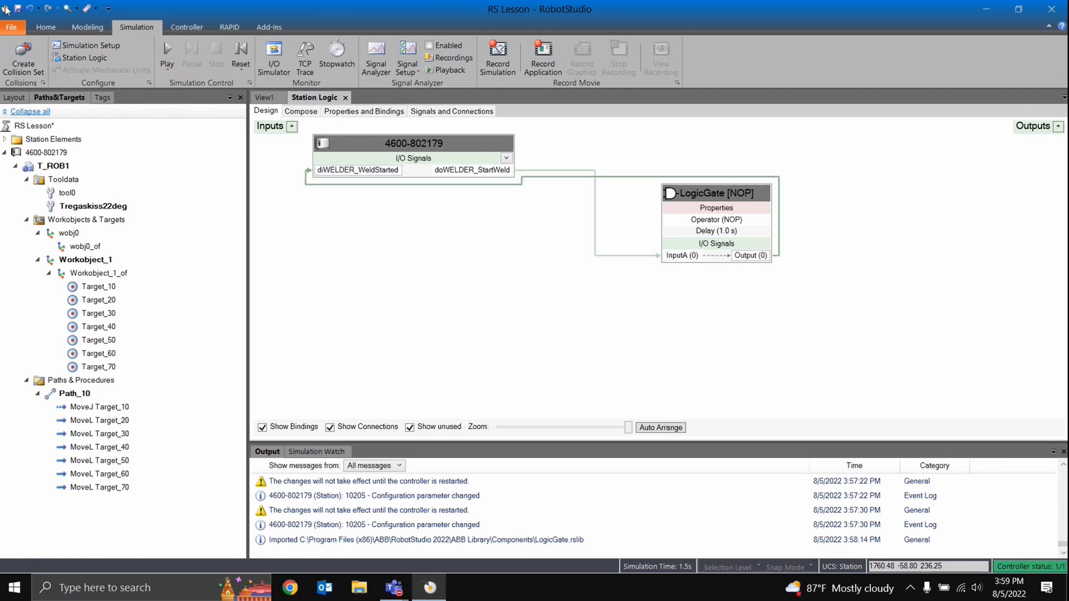
pyautogui.hotkey('ctrl', 's')
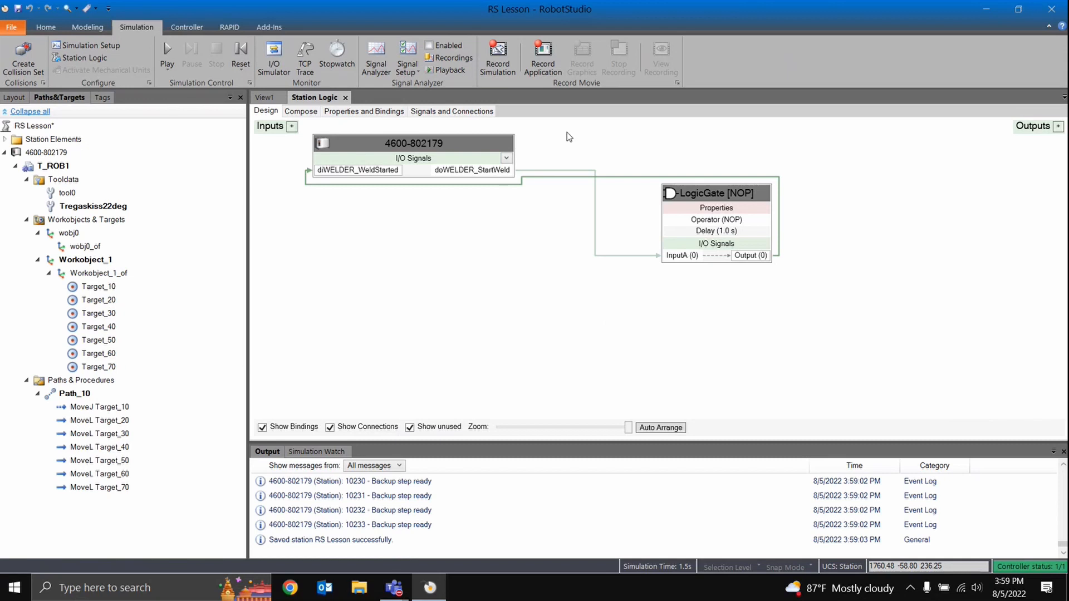
# Step: Line up the LogicGate and controller blocks in the design and review the station's bindings and I/O connections
pyautogui.moveTo(741, 196); pyautogui.dragTo(874, 136)
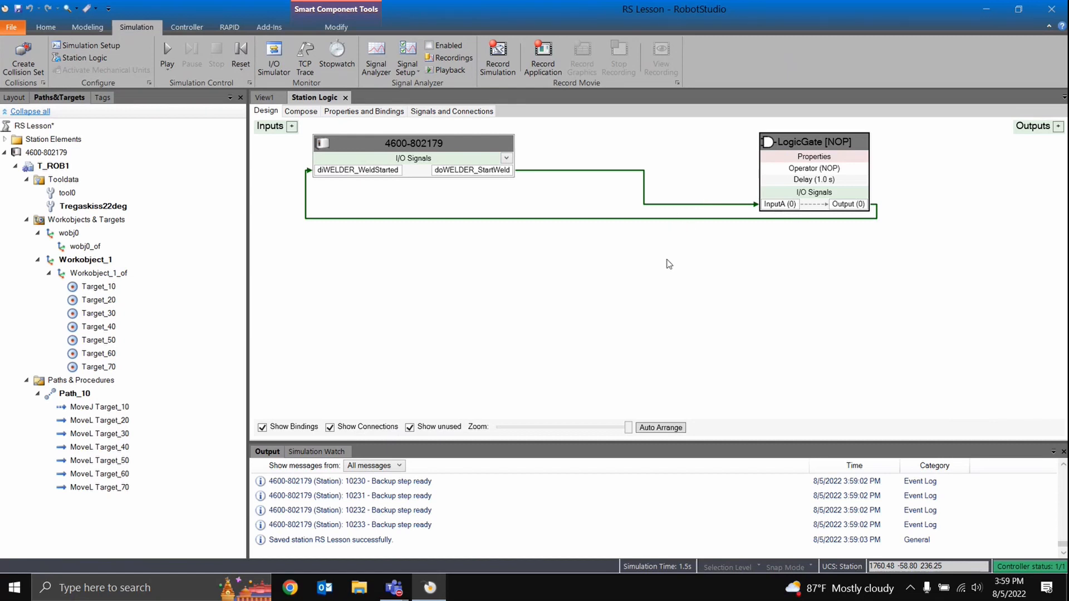
pyautogui.moveTo(422, 147); pyautogui.dragTo(423, 178)
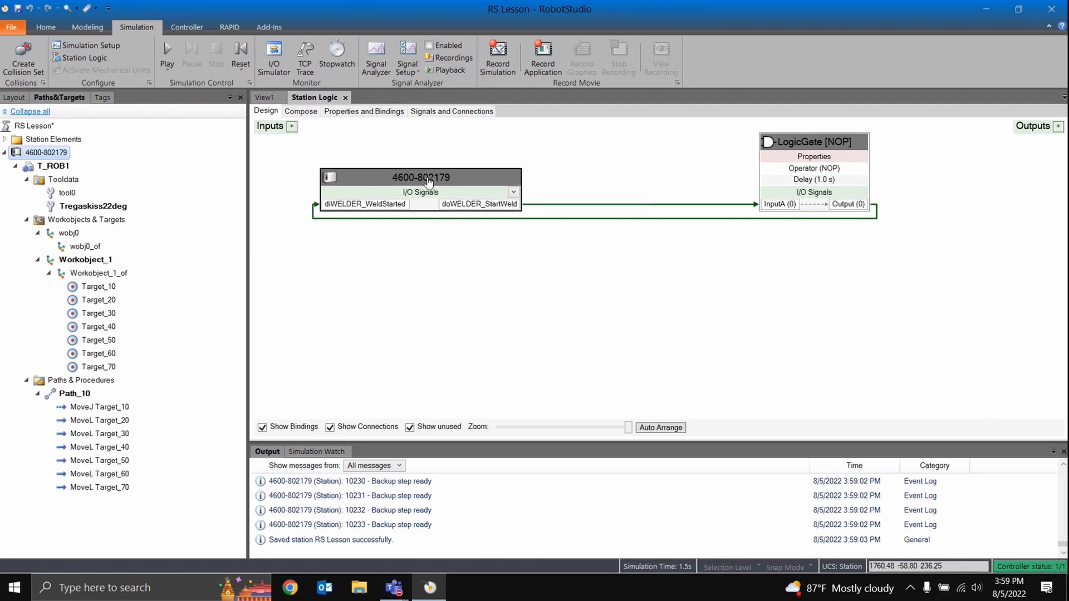
pyautogui.click(341, 111)
pyautogui.click(448, 111)
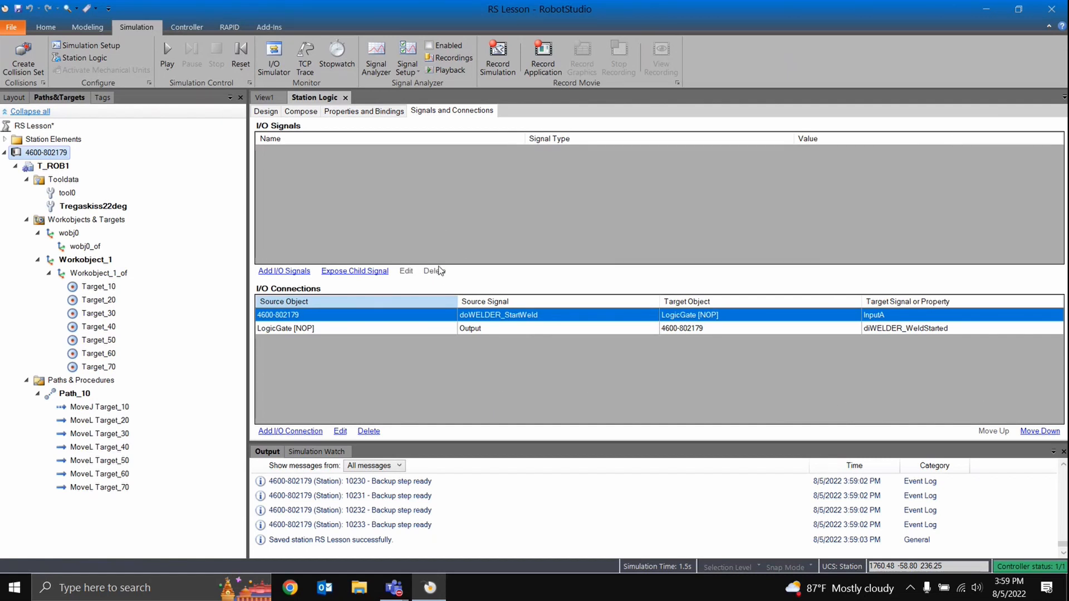
pyautogui.click(266, 111)
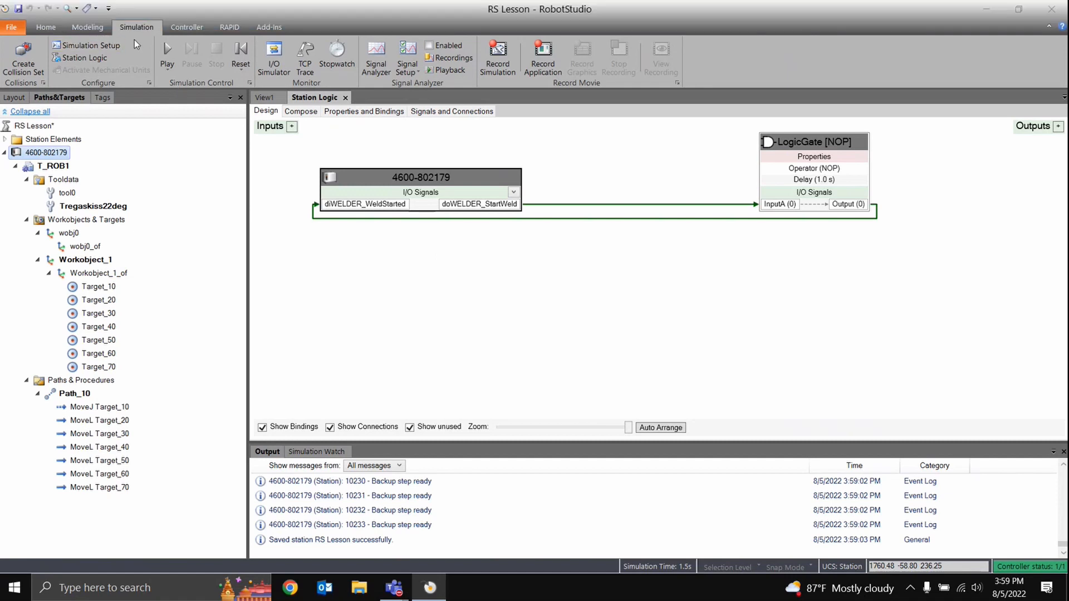
# Step: Return to the station's 3D view and show the whole robot and box from the side
pyautogui.click(268, 99)
pyautogui.keyDown('ctrl'); pyautogui.moveTo(521, 209); pyautogui.dragTo(547, 249); pyautogui.keyUp('ctrl')
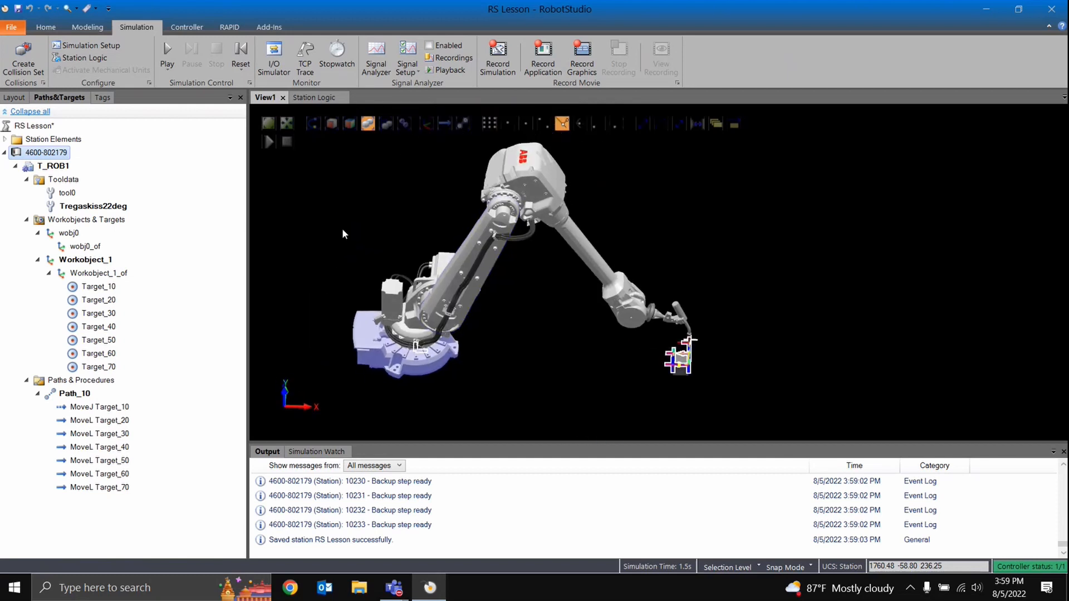
# Step: Turn on the floor display in the 3D view and show the whole robot and box standing on it
pyautogui.rightClick(555, 296)
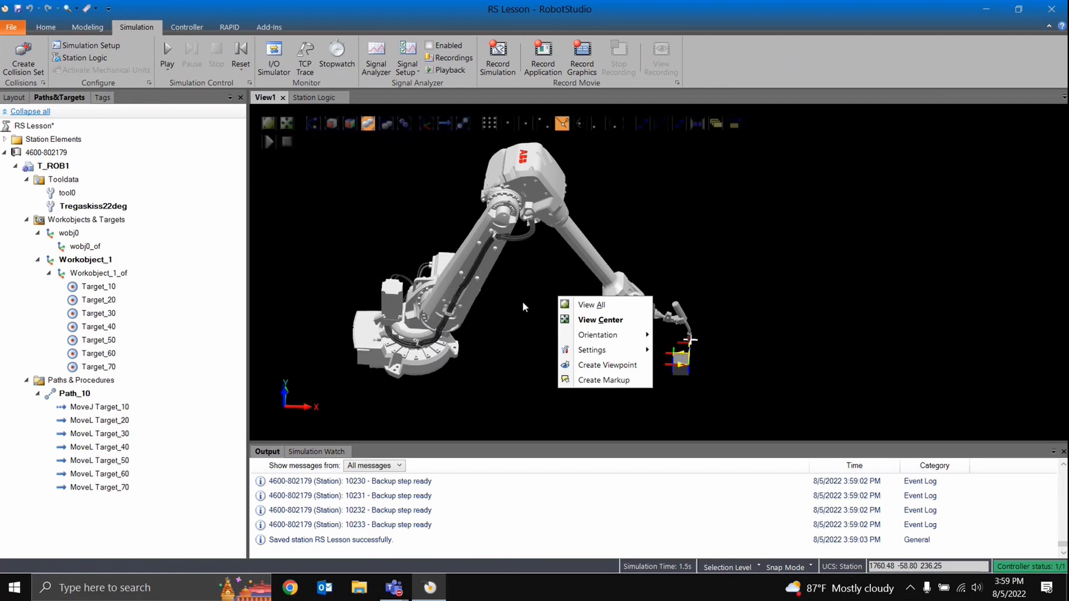
pyautogui.click(522, 303)
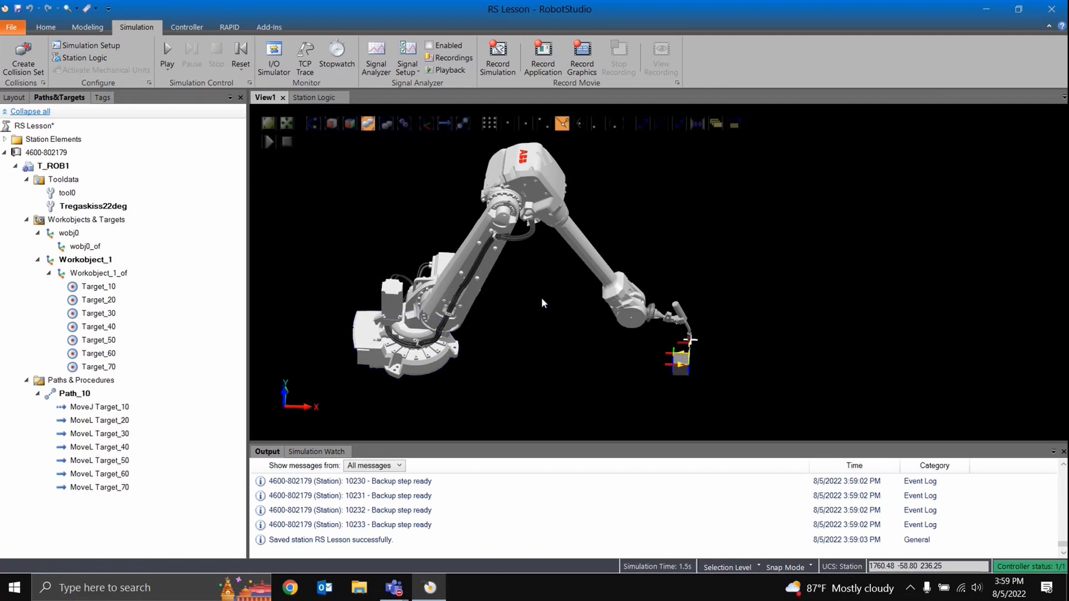
pyautogui.keyDown('ctrl'); pyautogui.keyDown('shift'); pyautogui.moveTo(543, 302); pyautogui.dragTo(516, 342); pyautogui.keyUp('shift'); pyautogui.keyUp('ctrl')
pyautogui.rightClick(551, 275)
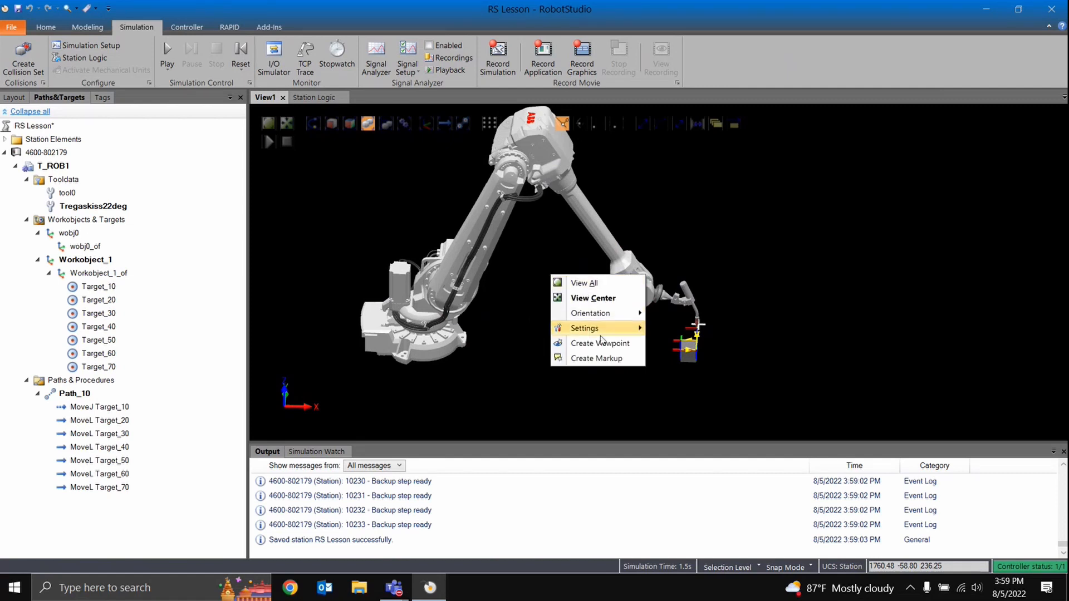
pyautogui.moveTo(620, 326)
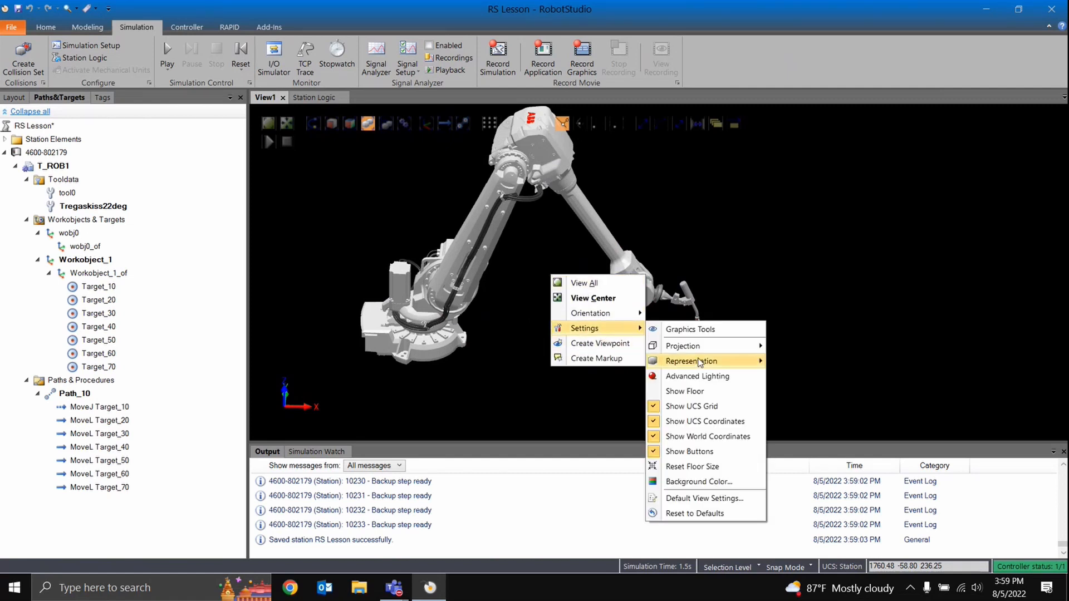
pyautogui.click(697, 393)
pyautogui.scroll(-5, 514, 340)
pyautogui.keyDown('ctrl'); pyautogui.moveTo(562, 381); pyautogui.dragTo(651, 219); pyautogui.keyUp('ctrl')
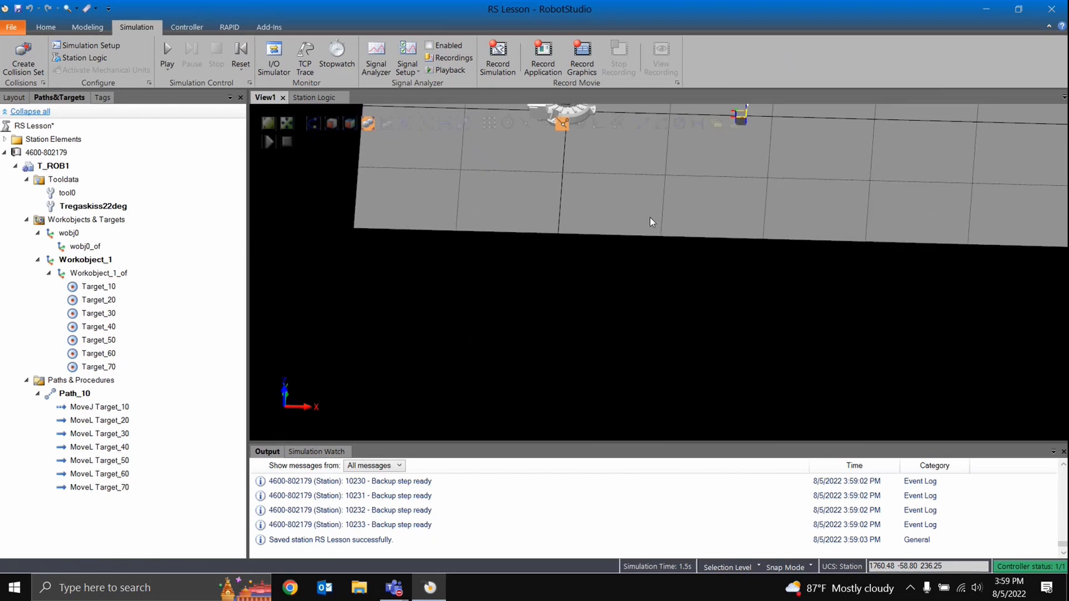
pyautogui.scroll(-2, 650, 217)
pyautogui.keyDown('ctrl'); pyautogui.moveTo(974, 199); pyautogui.dragTo(640, 408); pyautogui.keyUp('ctrl')
pyautogui.scroll(-2, 640, 408)
pyautogui.keyDown('ctrl'); pyautogui.moveTo(516, 333); pyautogui.dragTo(661, 234); pyautogui.keyUp('ctrl')
pyautogui.keyDown('ctrl'); pyautogui.keyDown('shift'); pyautogui.moveTo(522, 315); pyautogui.dragTo(502, 289); pyautogui.keyUp('shift'); pyautogui.keyUp('ctrl')
pyautogui.keyDown('ctrl'); pyautogui.moveTo(501, 288); pyautogui.dragTo(489, 272); pyautogui.keyUp('ctrl')
pyautogui.scroll(5, 496, 271)
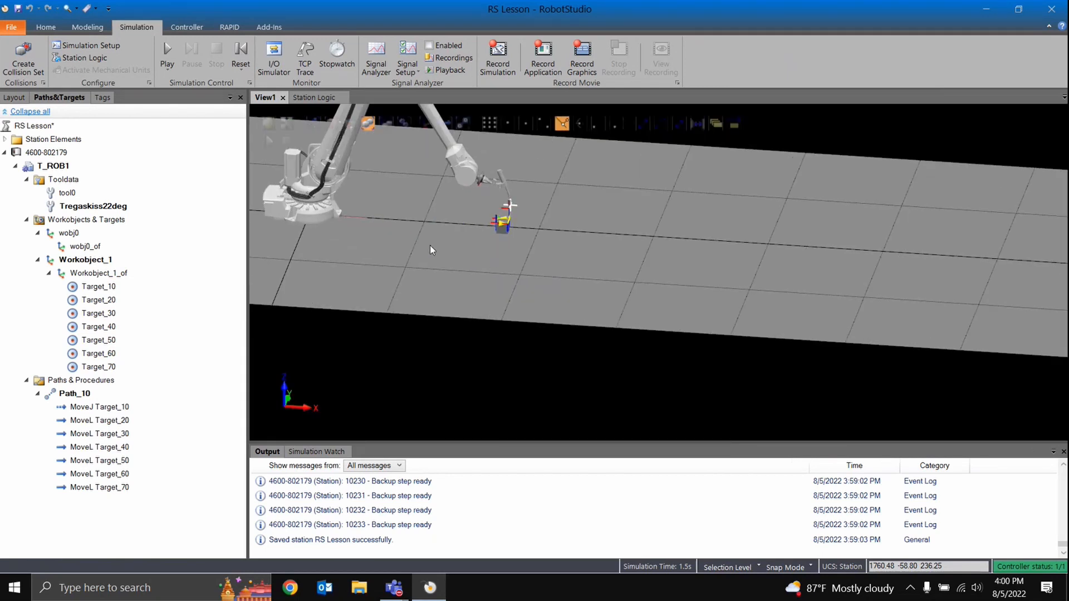
pyautogui.keyDown('ctrl'); pyautogui.moveTo(430, 245); pyautogui.dragTo(567, 352); pyautogui.keyUp('ctrl')
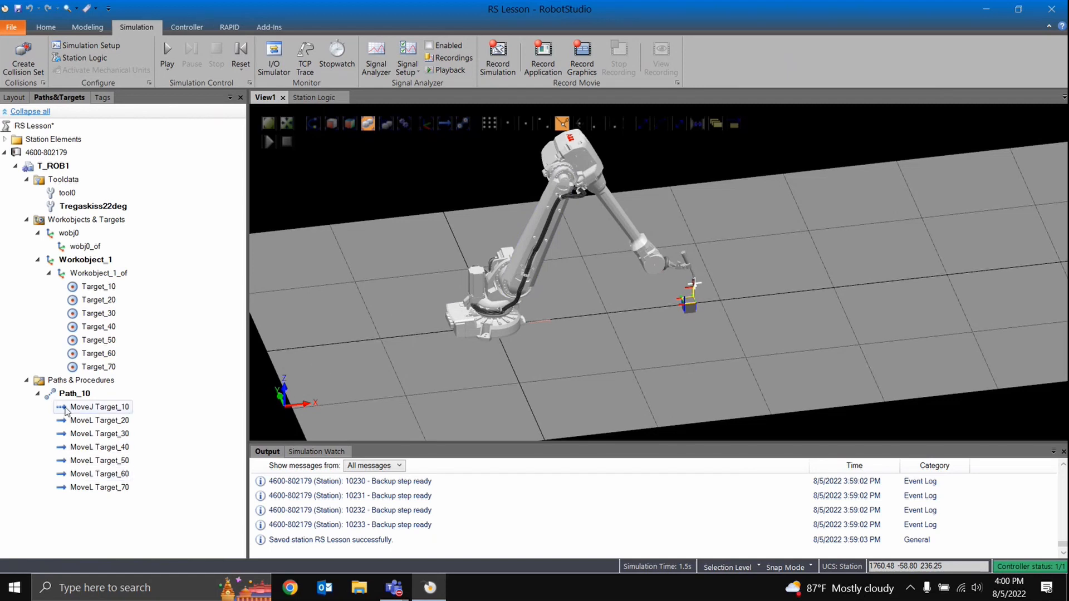
# Step: Select the MoveJ Target_10 instruction in Path_10 and inspect its target above the box
pyautogui.click(66, 394)
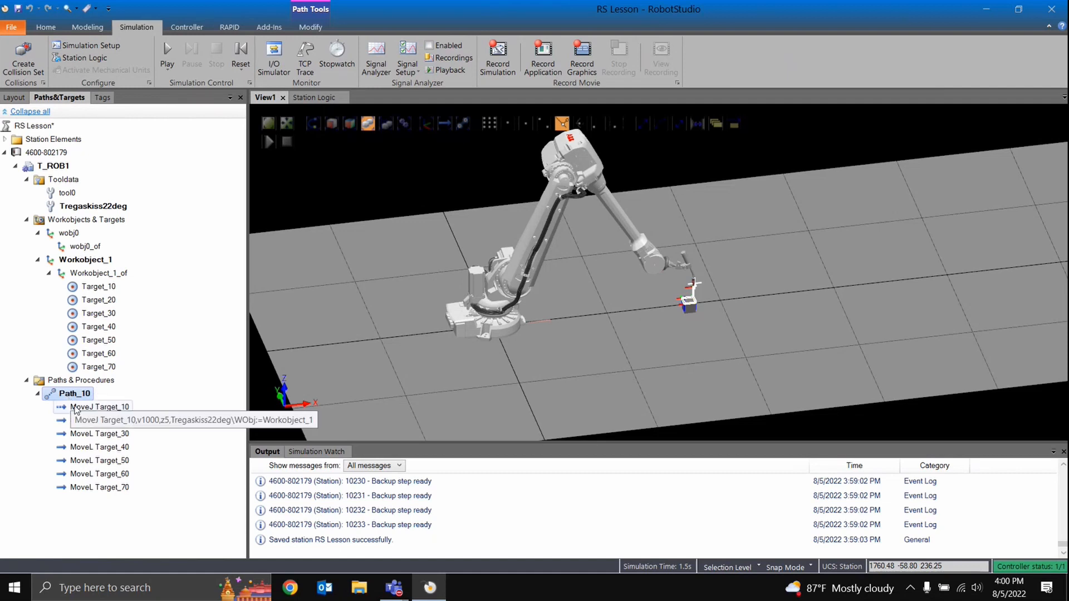
pyautogui.click(76, 408)
pyautogui.scroll(5, 639, 311)
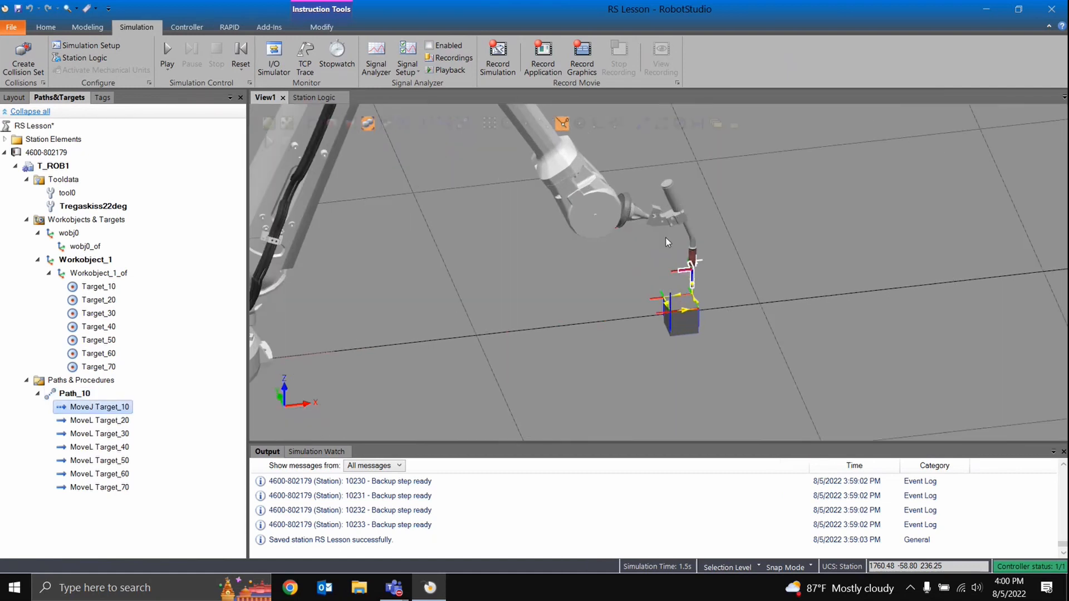
pyautogui.scroll(5, 666, 237)
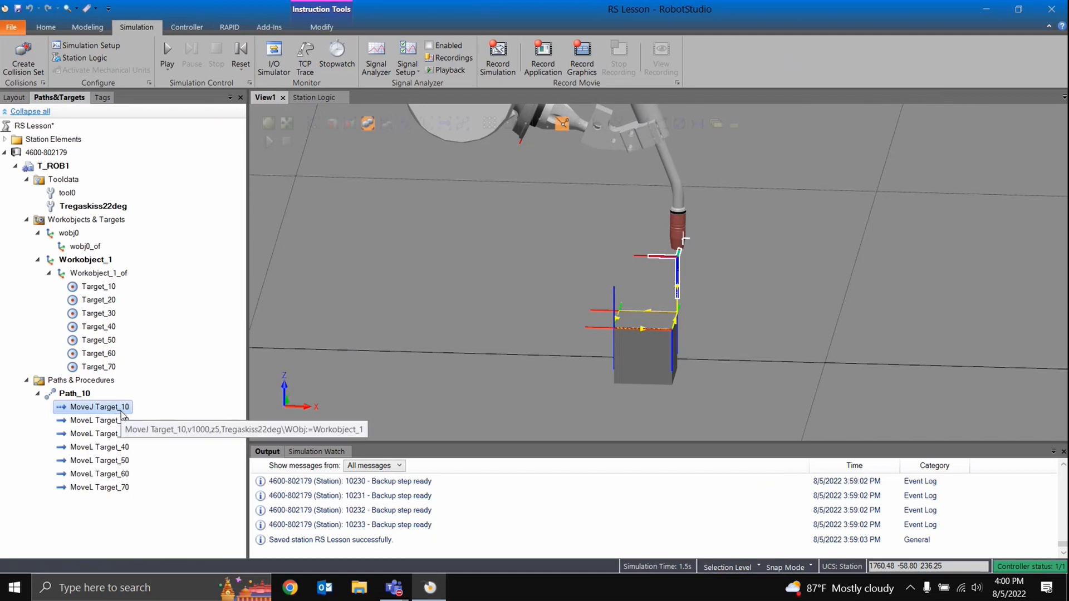
# Step: Select MoveL Target_20 and turn on View Robot at Target to show the torch at the box corner
pyautogui.click(103, 423)
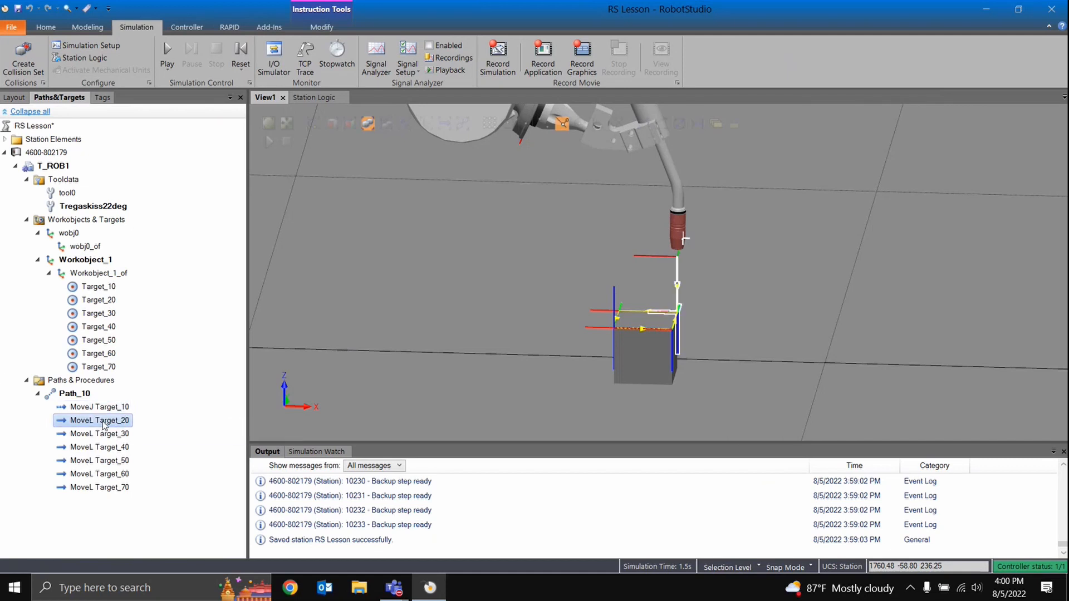
pyautogui.click(49, 26)
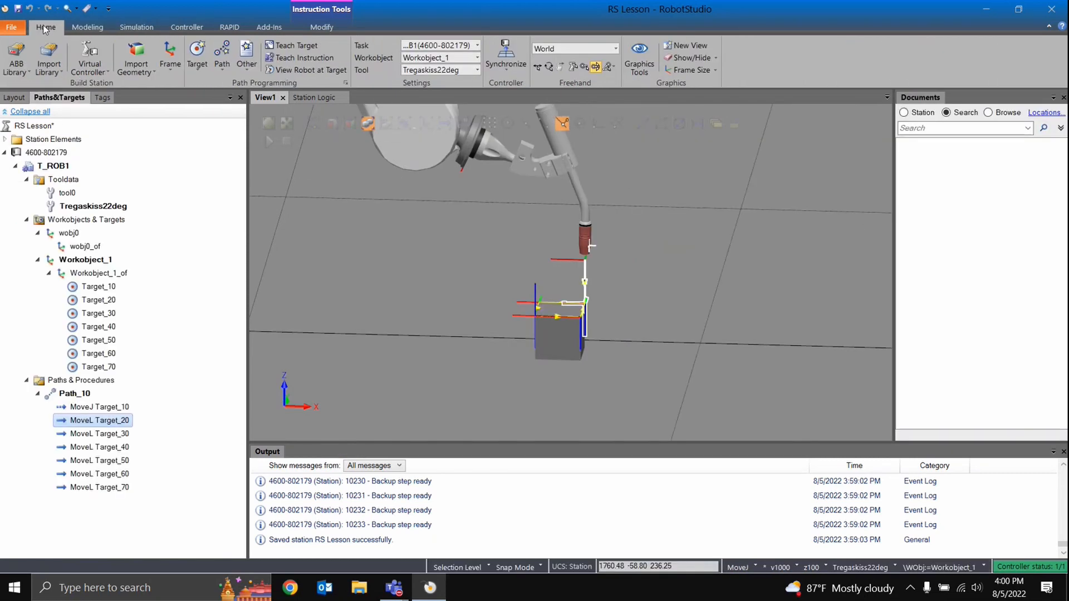
pyautogui.click(318, 71)
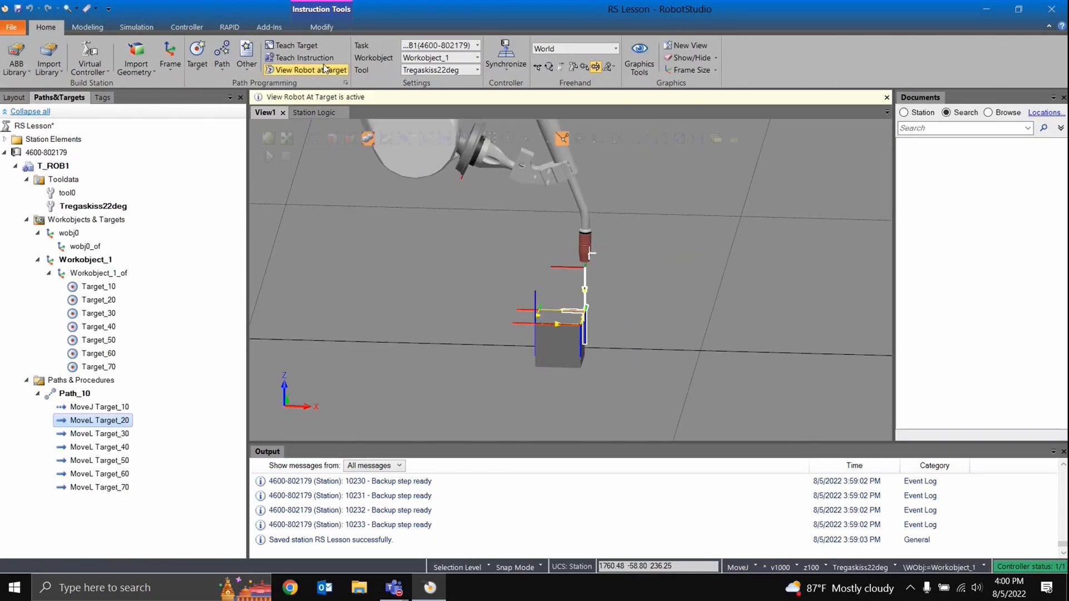
pyautogui.scroll(3, 571, 292)
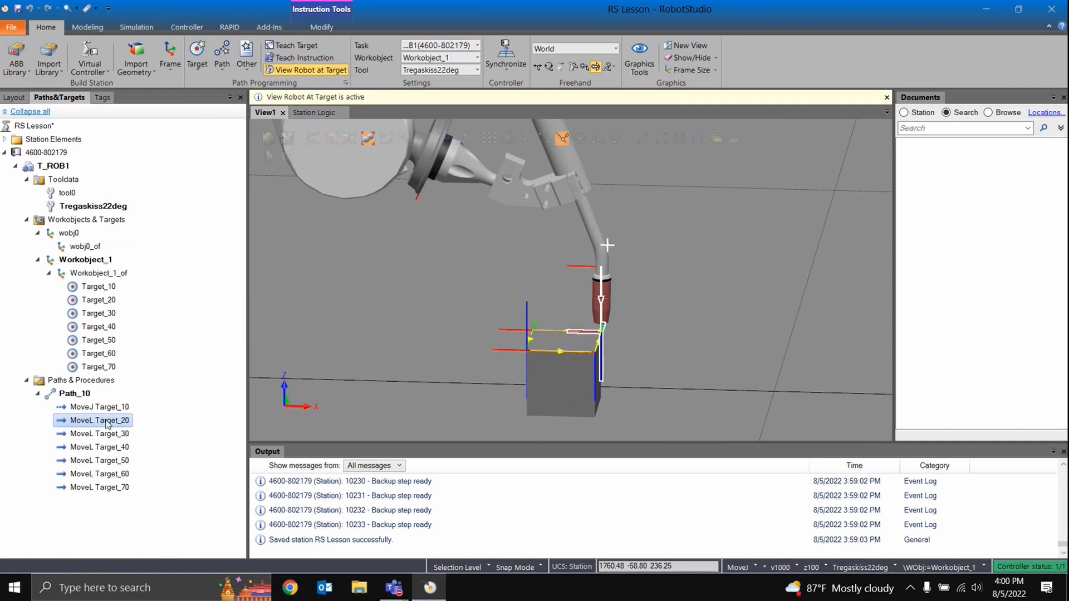
# Step: Open the action instruction insertion from MoveL Target_20 in Path_10
pyautogui.rightClick(87, 423)
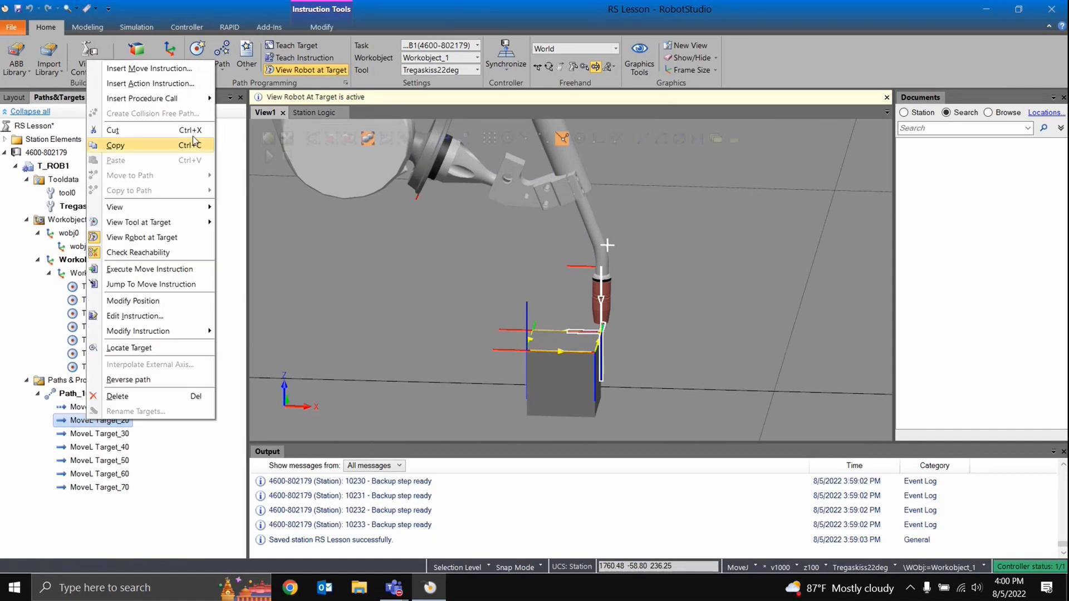
pyautogui.click(195, 83)
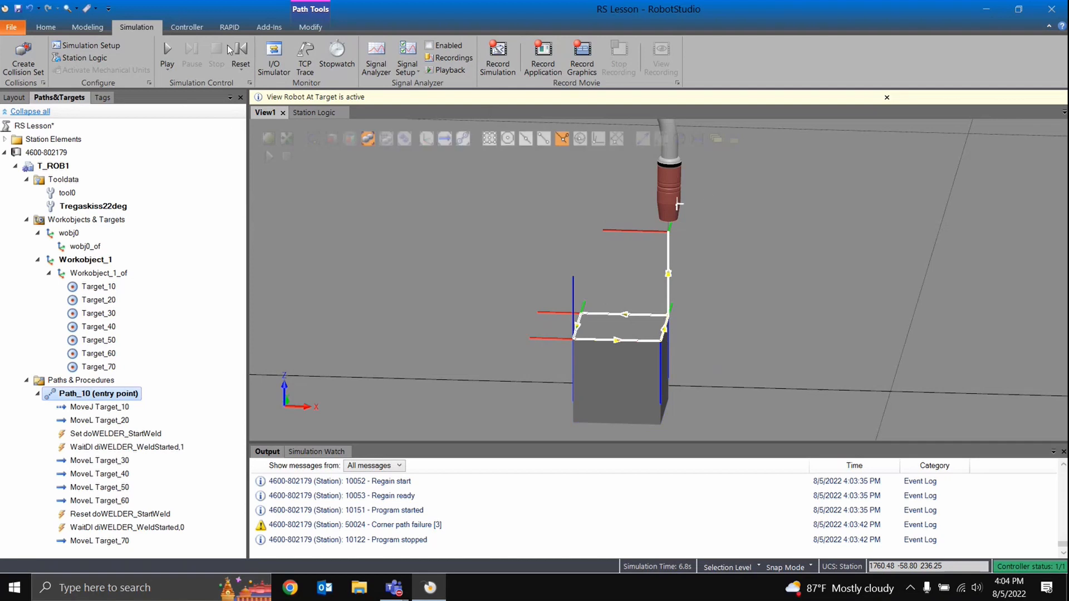
# Step: Review the welder signal wiring in Station Logic and the first move and Set doWELDER_StartWeld instructions of Path_10
pyautogui.click(308, 113)
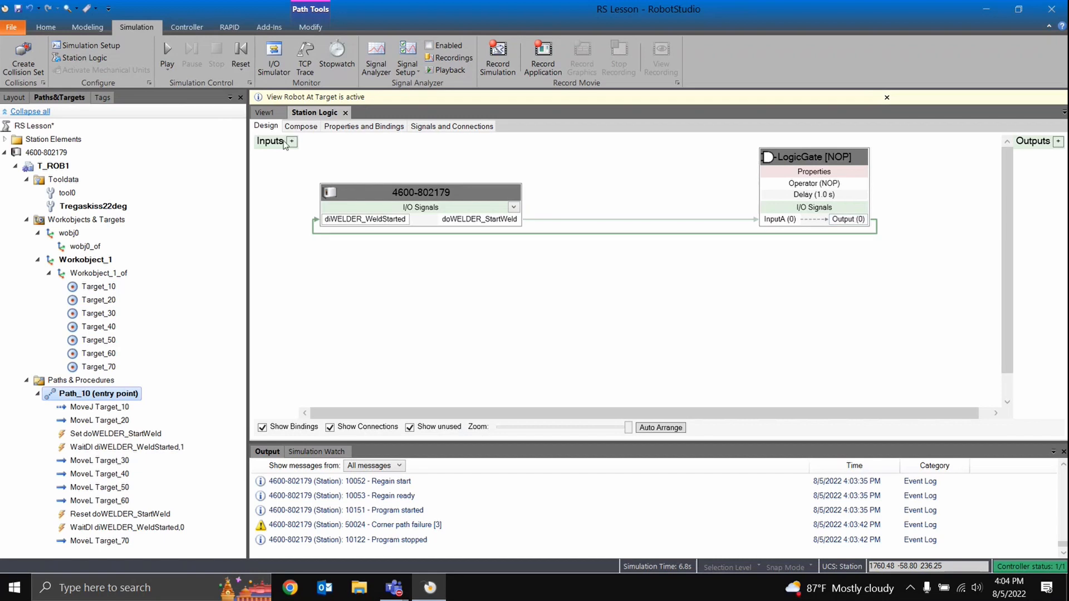
pyautogui.click(265, 113)
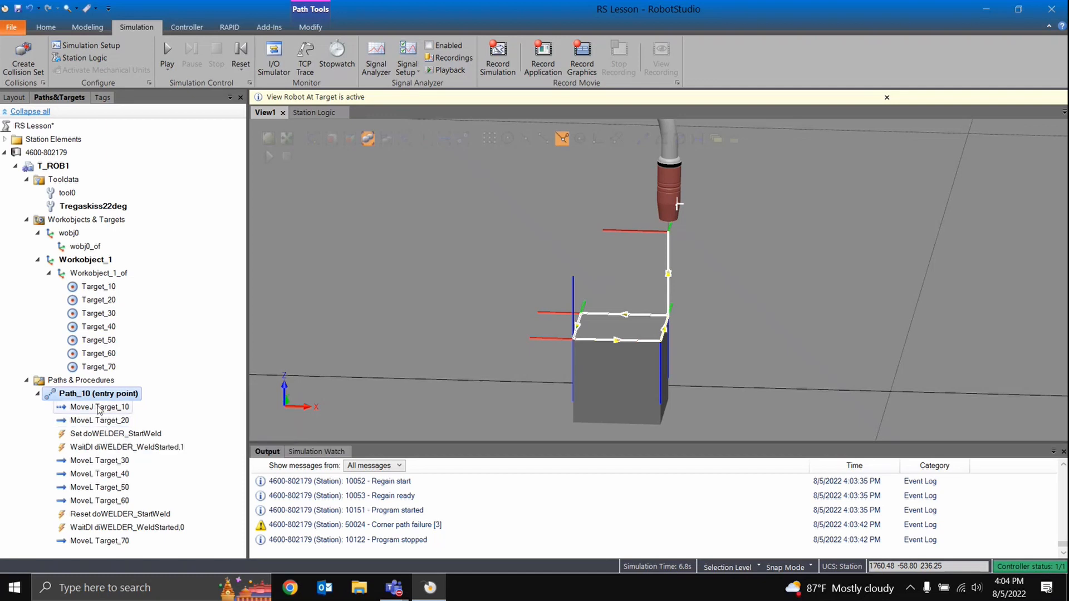
pyautogui.click(83, 407)
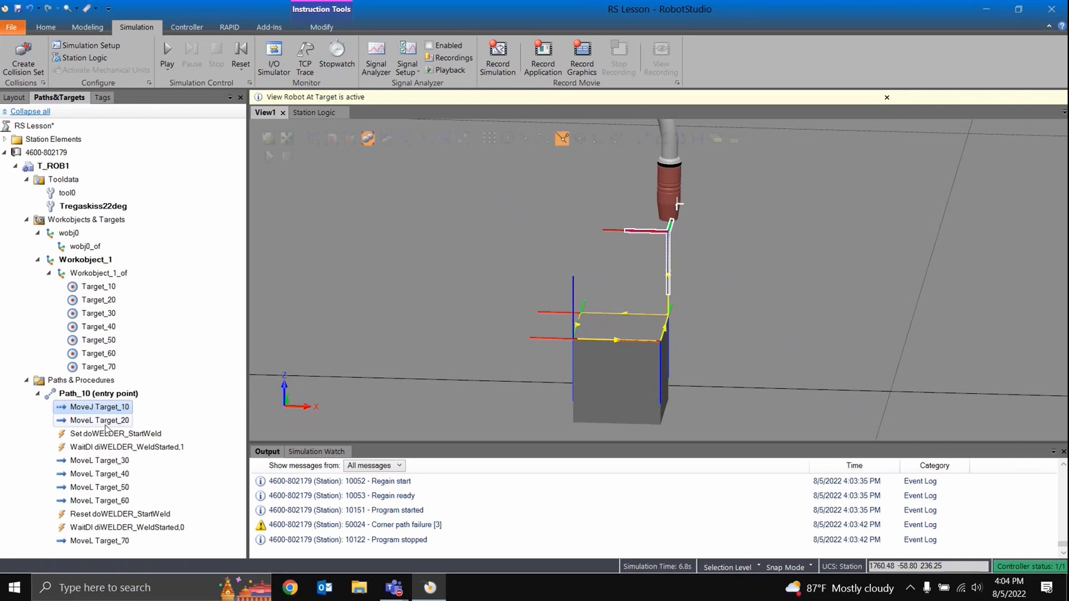
pyautogui.click(99, 434)
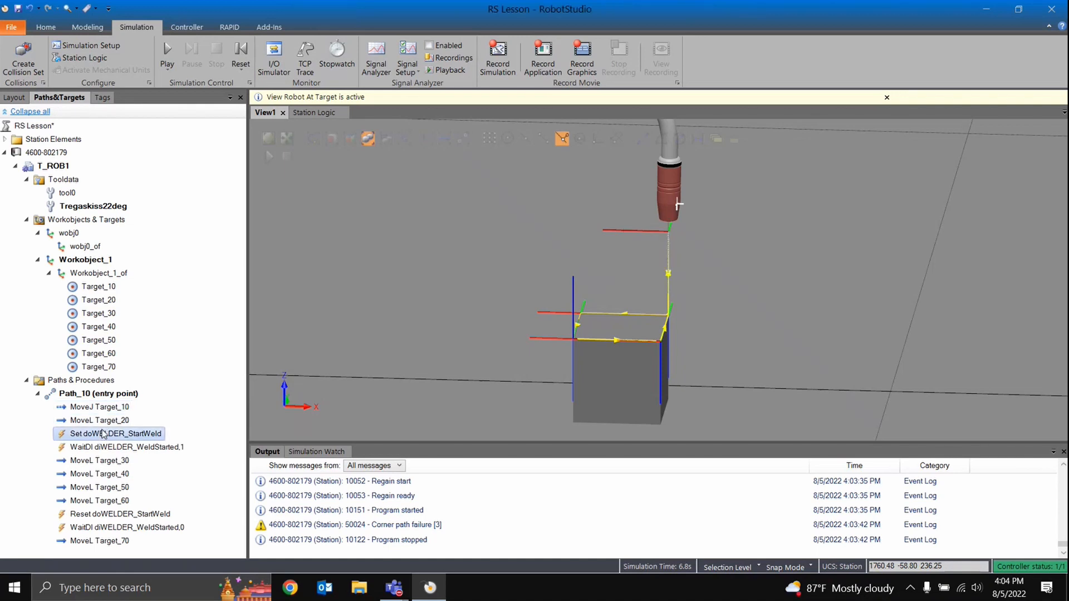
pyautogui.click(116, 422)
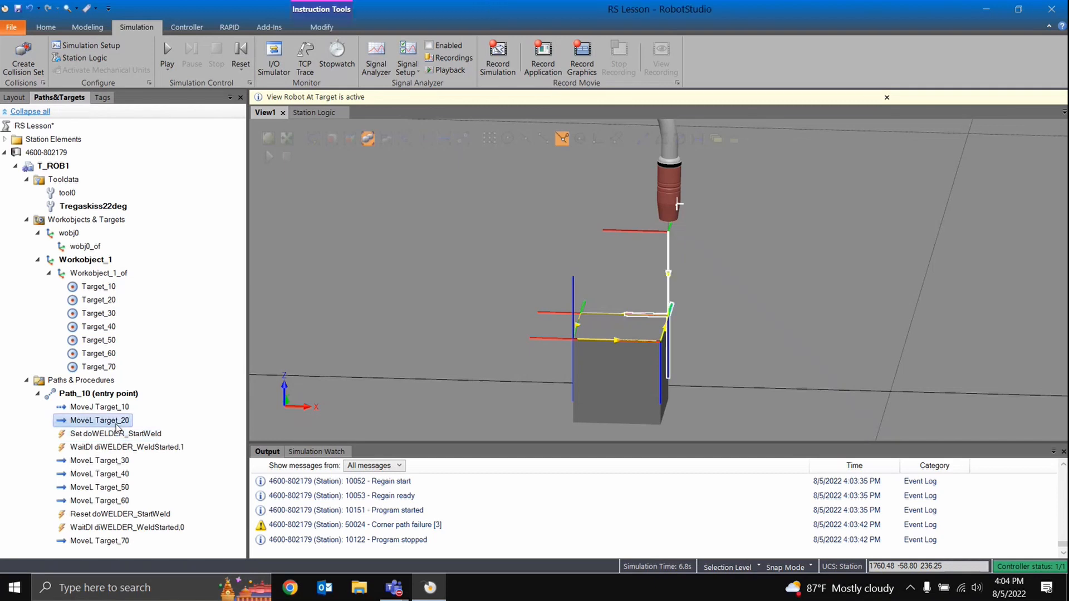
pyautogui.rightClick(116, 423)
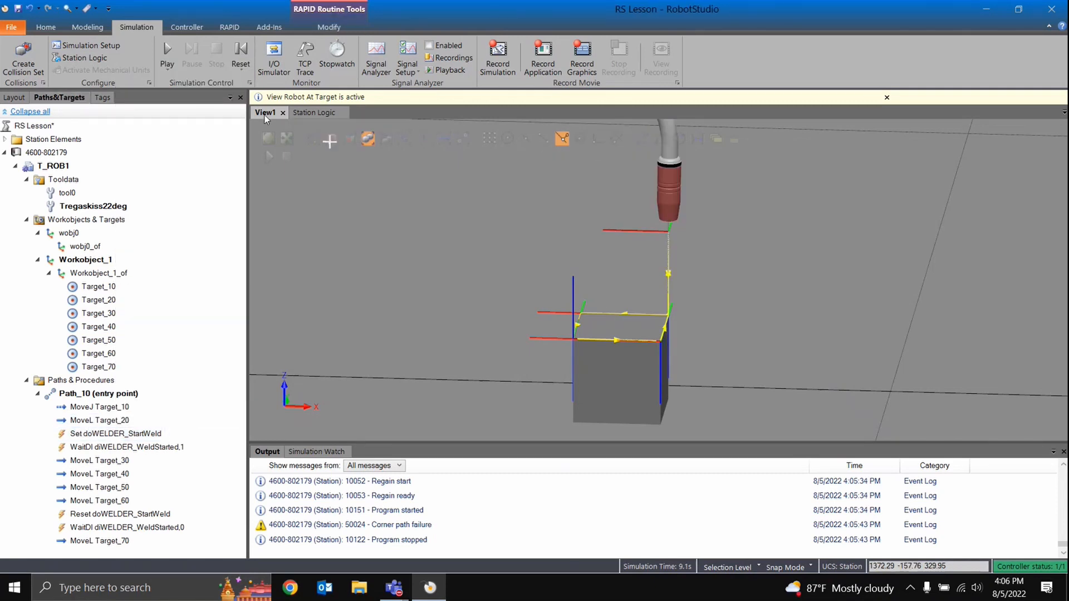
# Step: Synchronize Path_10 from the RAPID code to the station and collapse the path in the tree
pyautogui.click(45, 29)
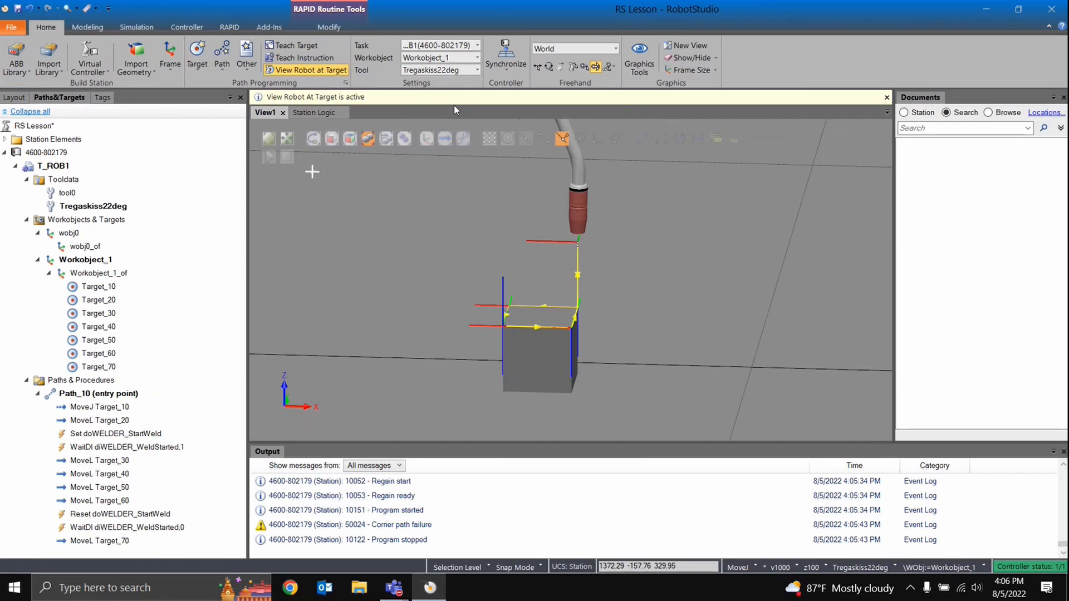
pyautogui.click(503, 72)
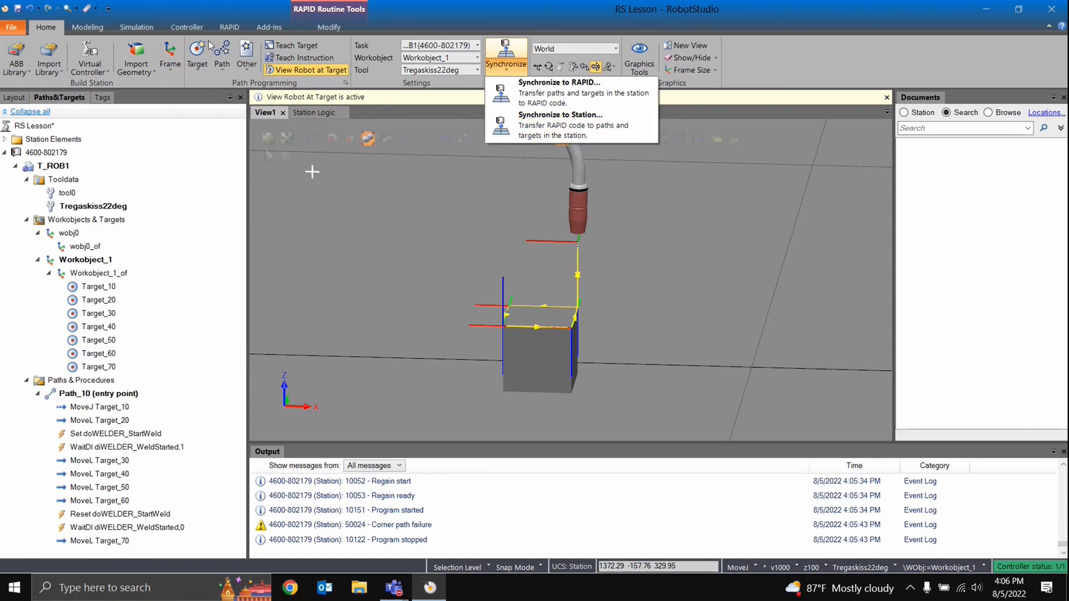
pyautogui.click(573, 123)
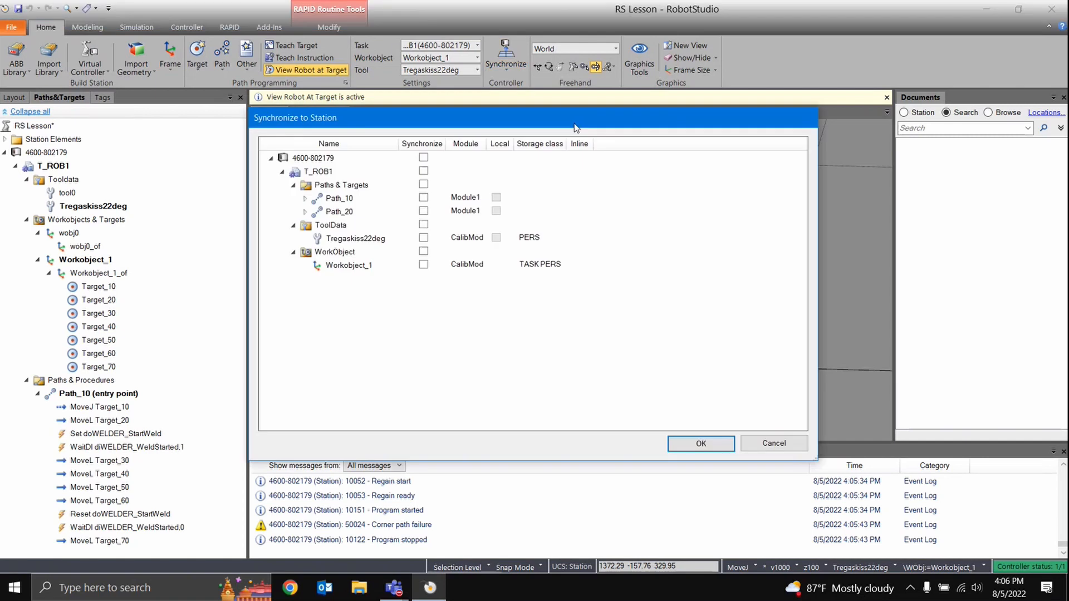
pyautogui.click(423, 198)
pyautogui.click(699, 444)
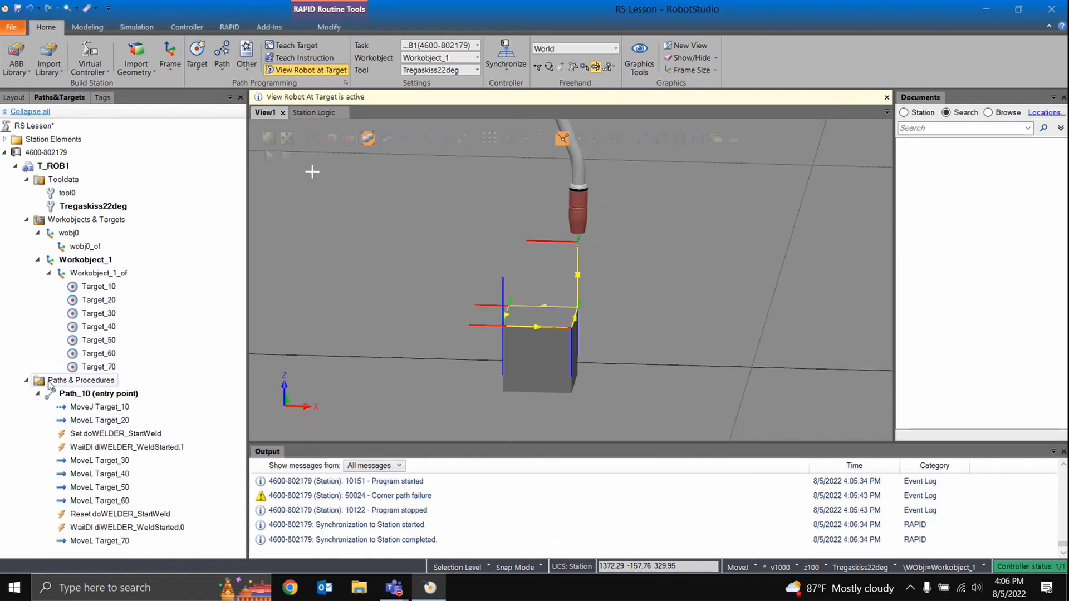
pyautogui.click(38, 393)
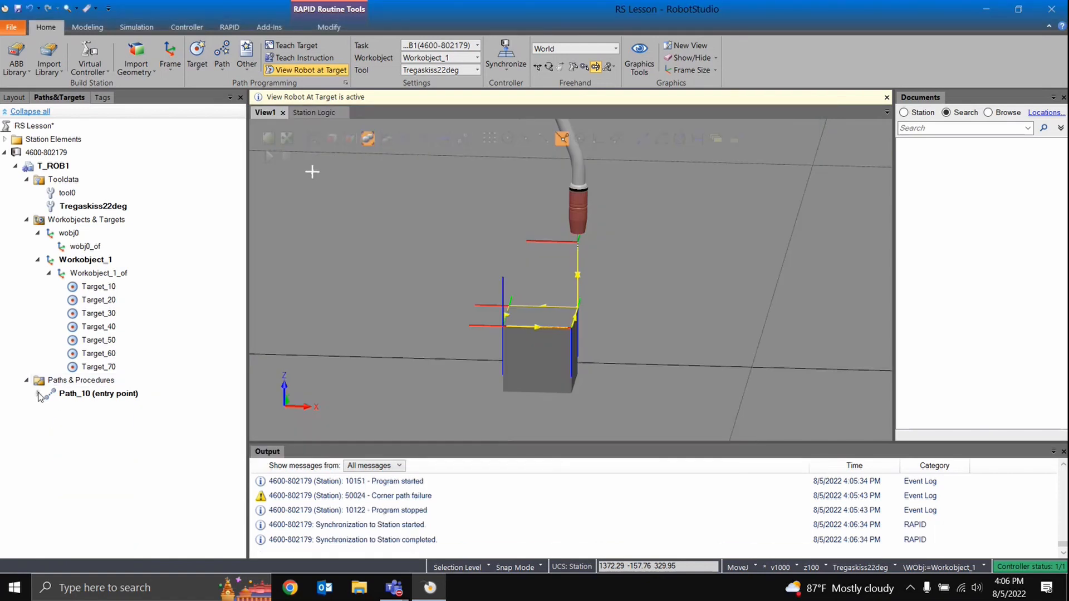
# Step: Delete the Path_20 procedure from Module1, apply the change and list Path_10's instructions in the station
pyautogui.click(234, 27)
pyautogui.scroll(-10, 458, 327)
pyautogui.scroll(3, 366, 307)
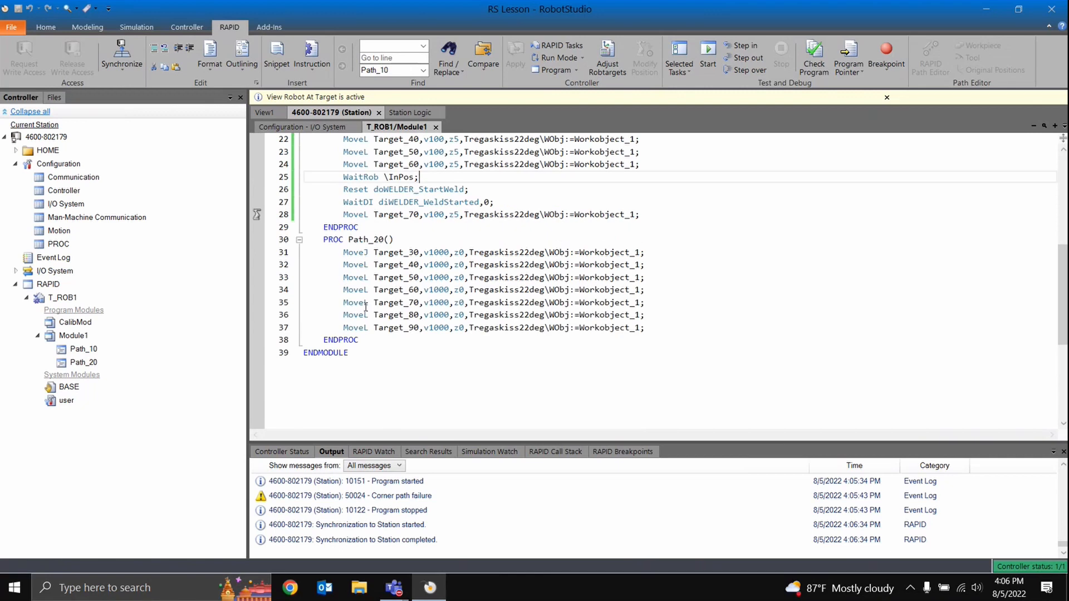
pyautogui.moveTo(359, 340); pyautogui.dragTo(264, 240)
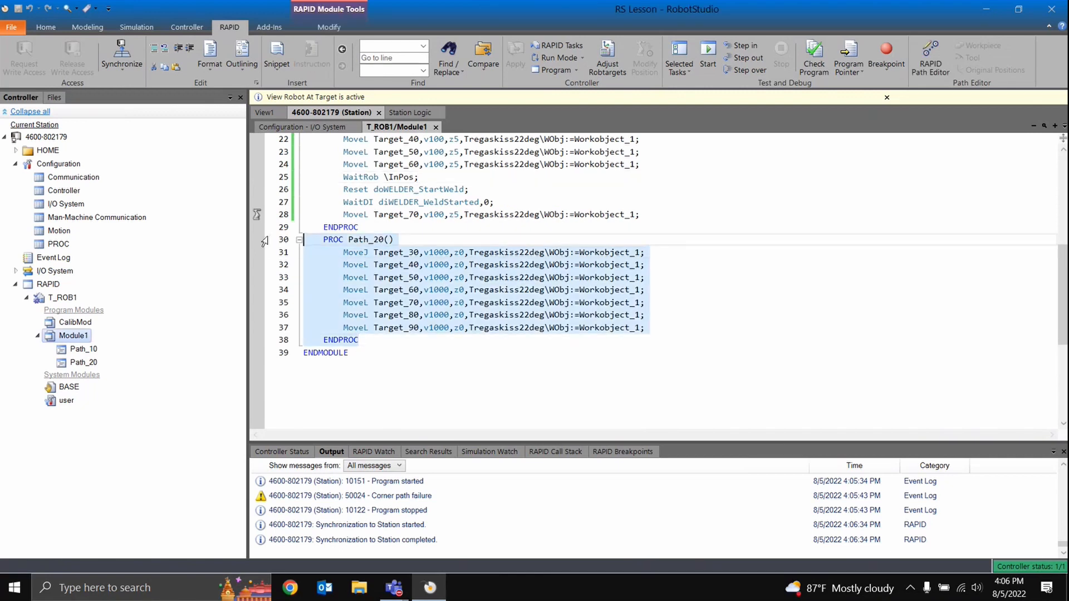
pyautogui.press('Delete')
pyautogui.click(516, 55)
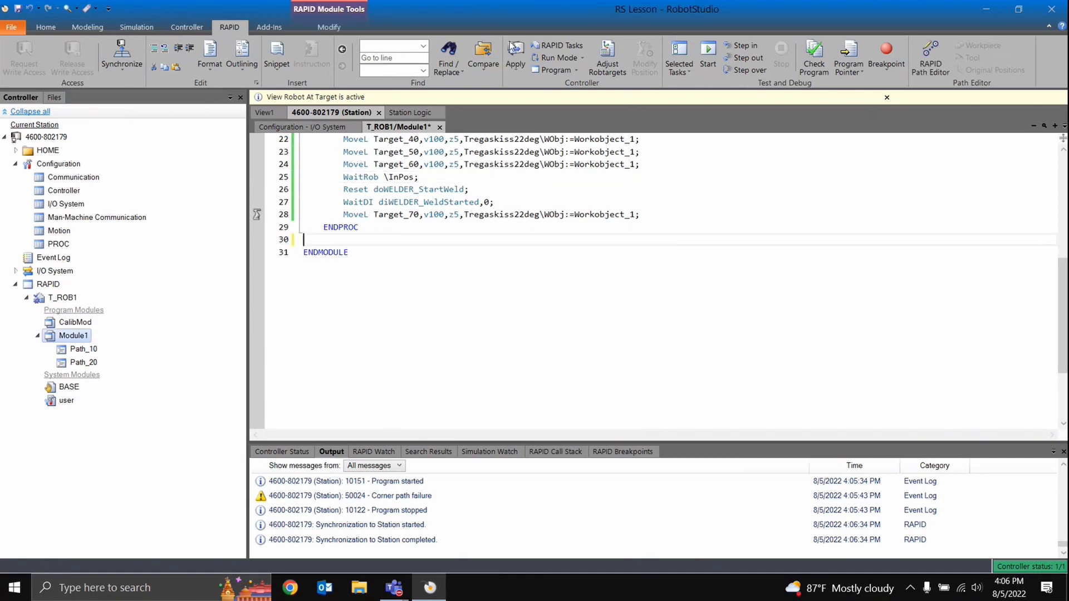
pyautogui.click(137, 26)
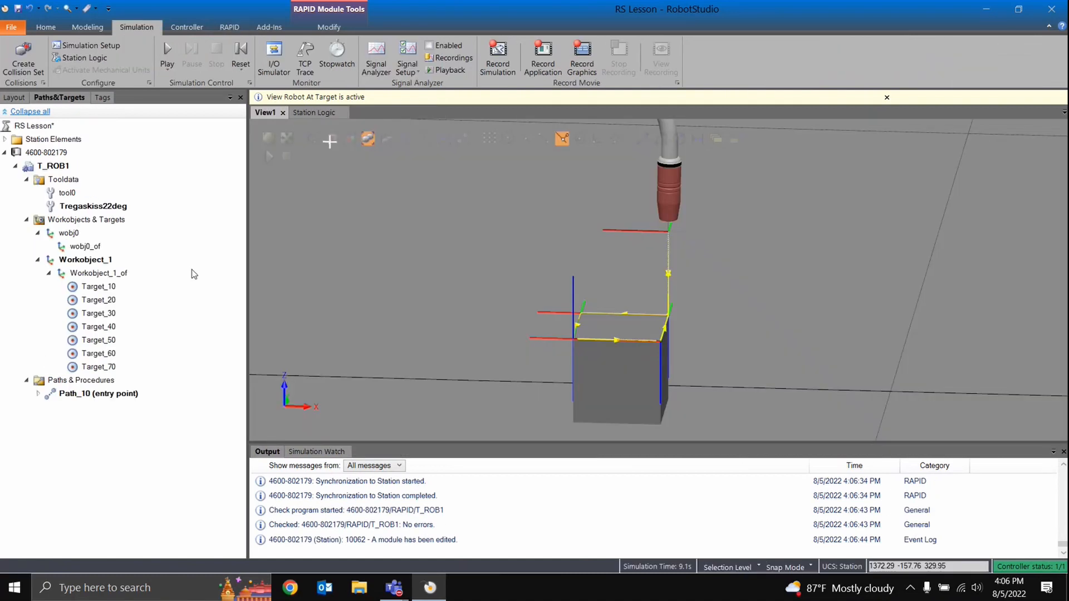
pyautogui.click(38, 394)
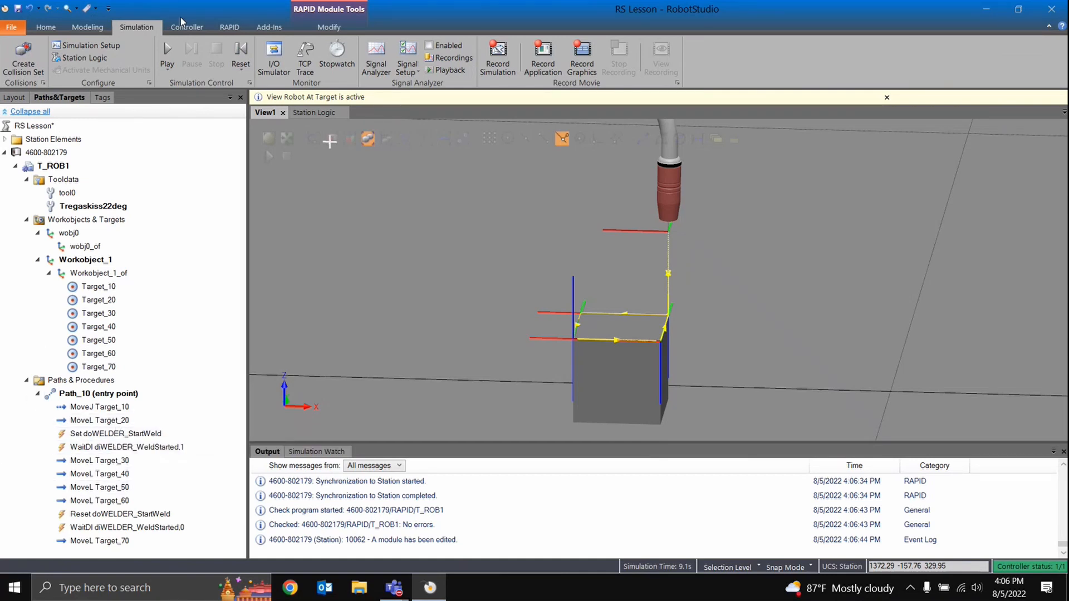
# Step: Delete both WaitRob \InPos lines from the Path_10 procedure in Module1's RAPID code and apply the changes
pyautogui.click(228, 26)
pyautogui.scroll(4, 443, 199)
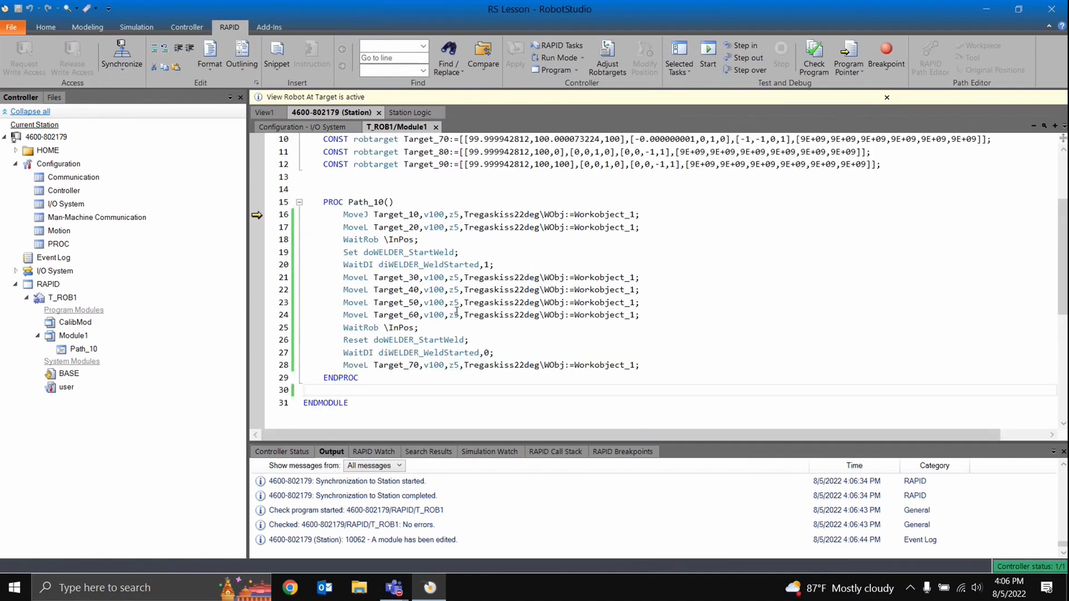
pyautogui.moveTo(437, 315); pyautogui.dragTo(436, 324)
pyautogui.click(436, 324)
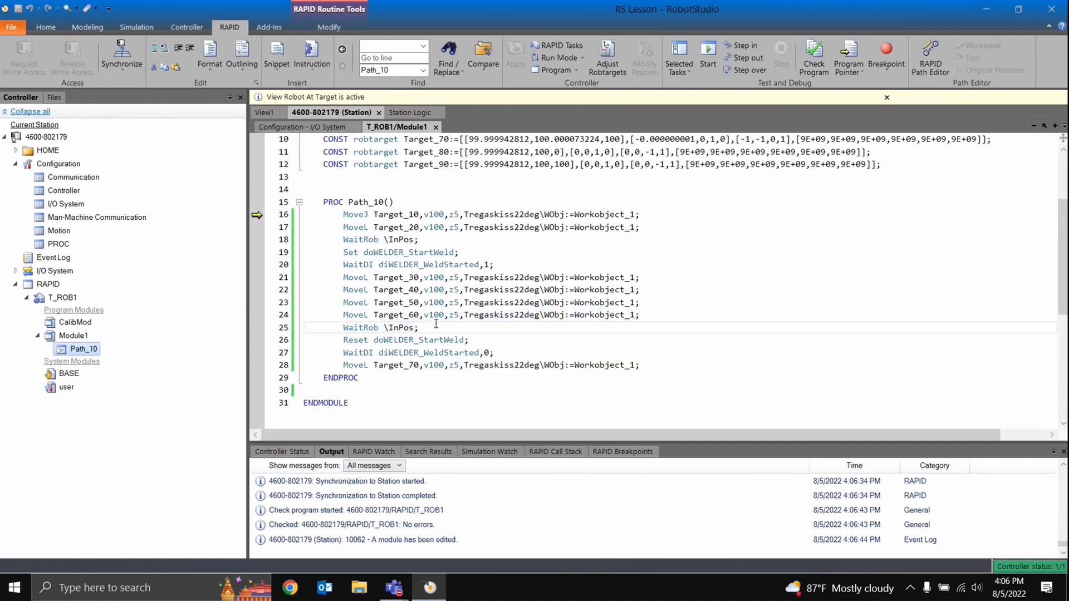
pyautogui.hotkey('ctrl', 'x')
pyautogui.click(462, 250)
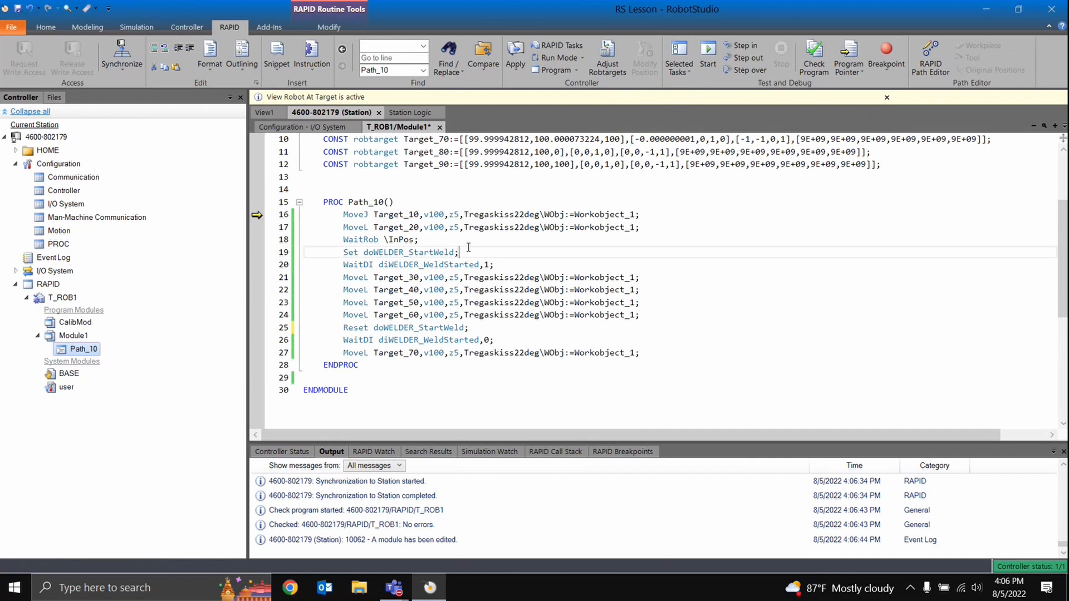
pyautogui.click(489, 241)
pyautogui.hotkey('ctrl', 'x')
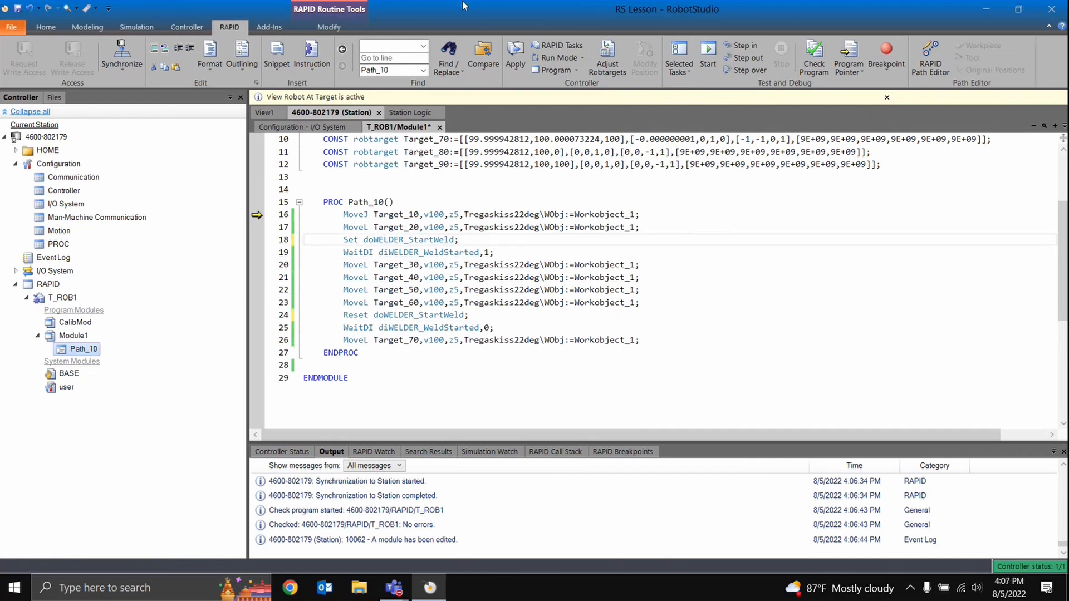
pyautogui.click(517, 53)
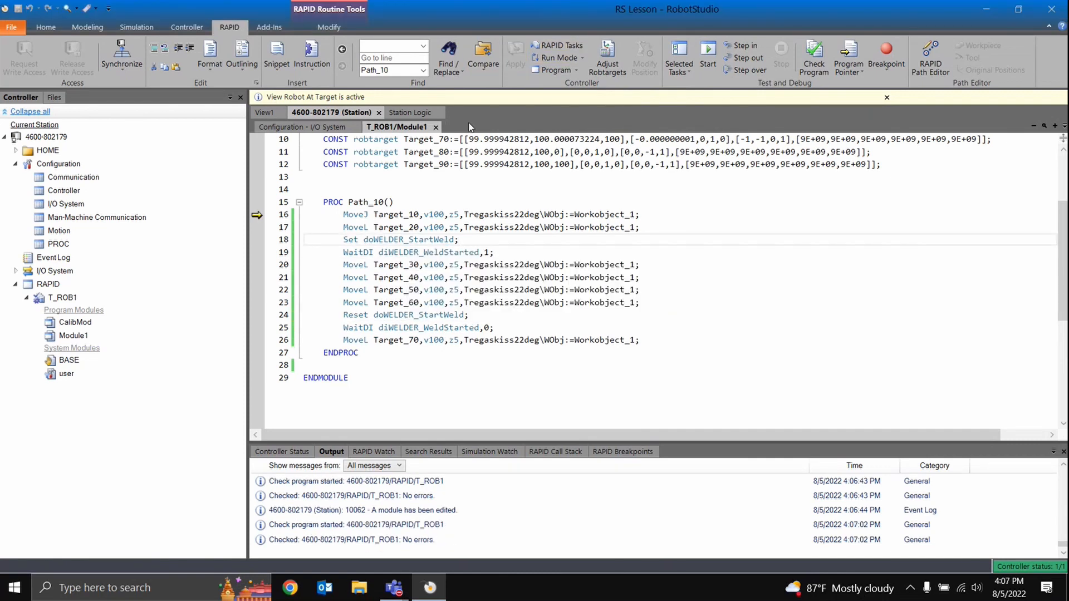
# Step: Set the zone of MoveL Target_20 and MoveL Target_60 in Path_10 to fine and turn off View Robot at Target
pyautogui.click(265, 112)
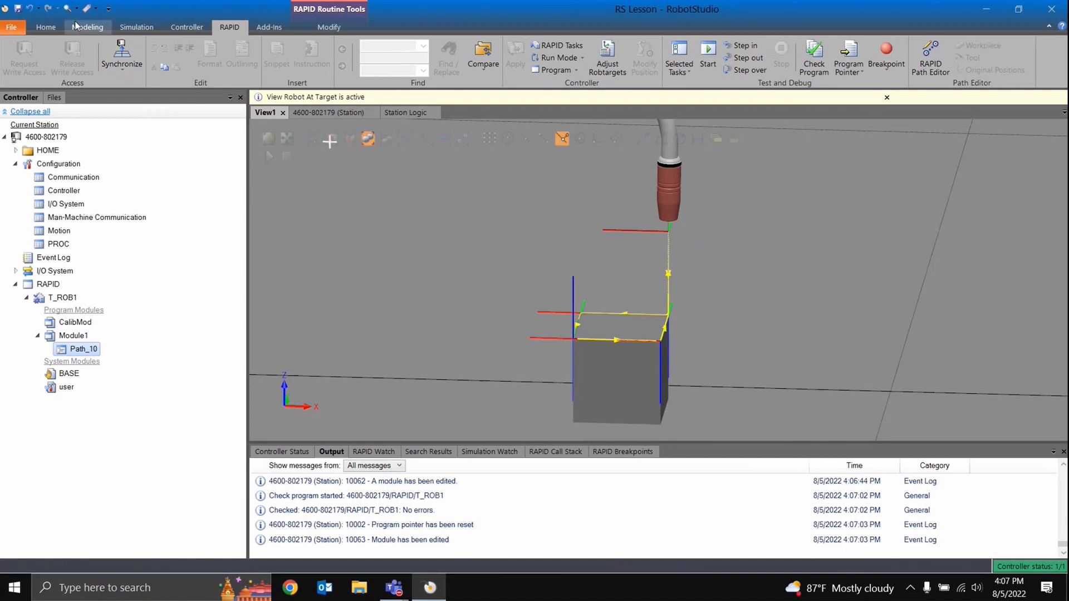
pyautogui.click(57, 29)
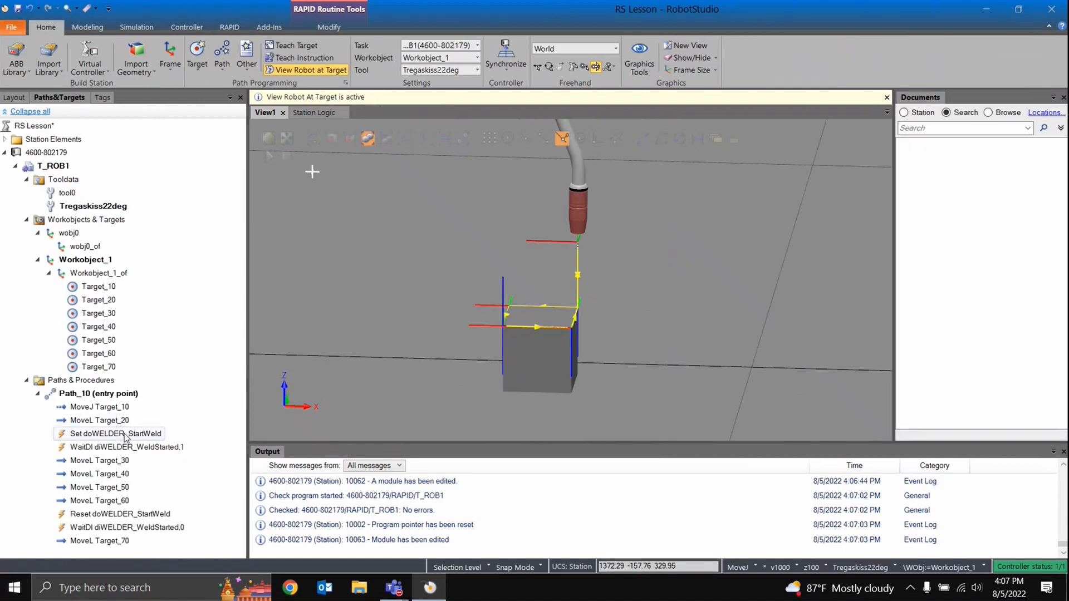
pyautogui.click(113, 420)
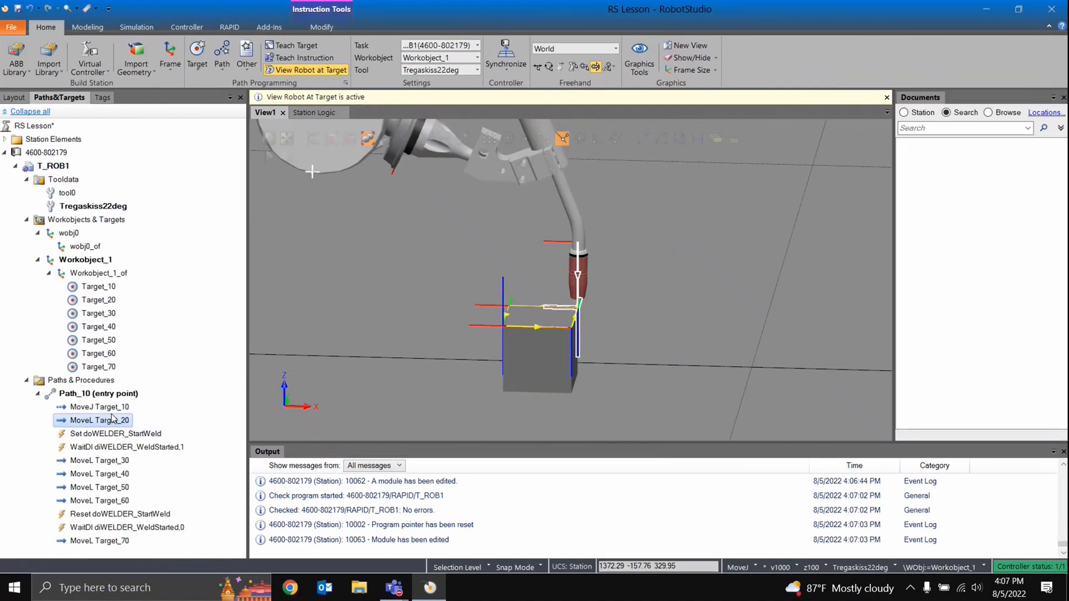
pyautogui.keyDown('ctrl'); pyautogui.click(113, 500); pyautogui.keyUp('ctrl')
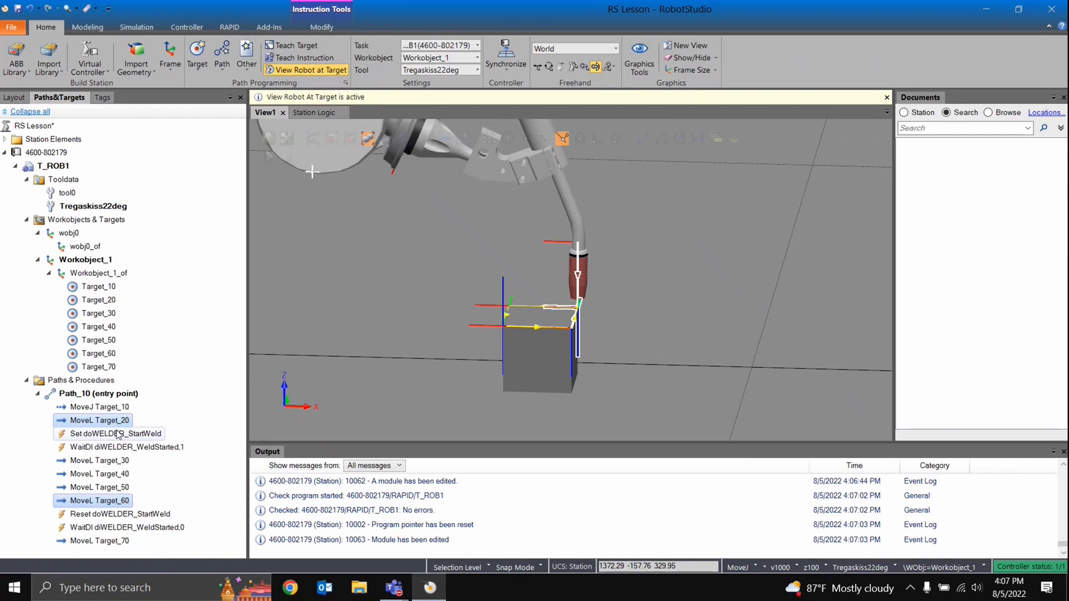
pyautogui.rightClick(95, 500)
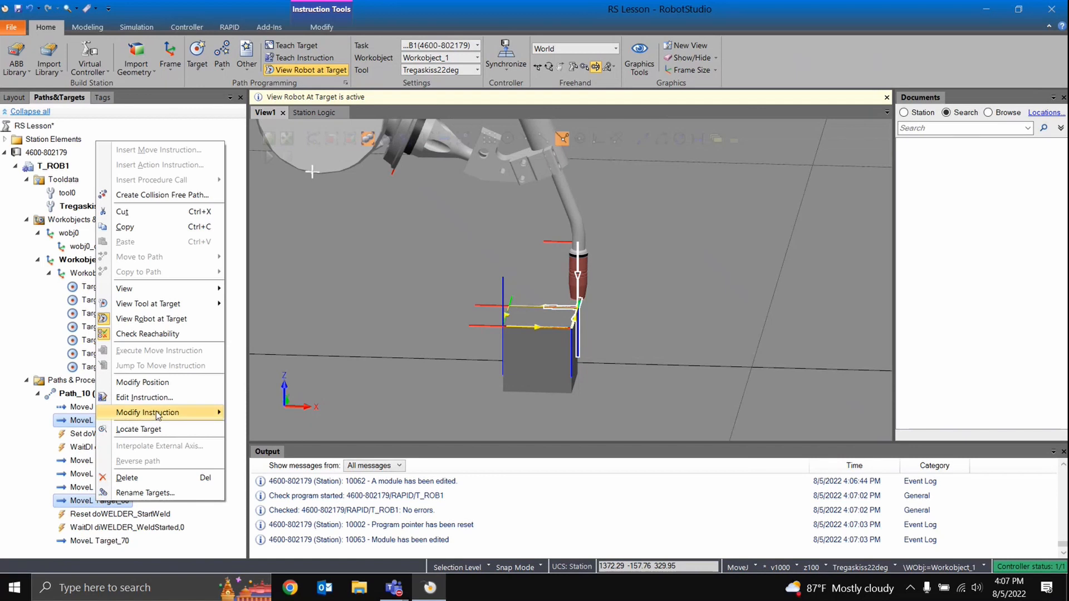
pyautogui.moveTo(158, 416)
pyautogui.moveTo(253, 429)
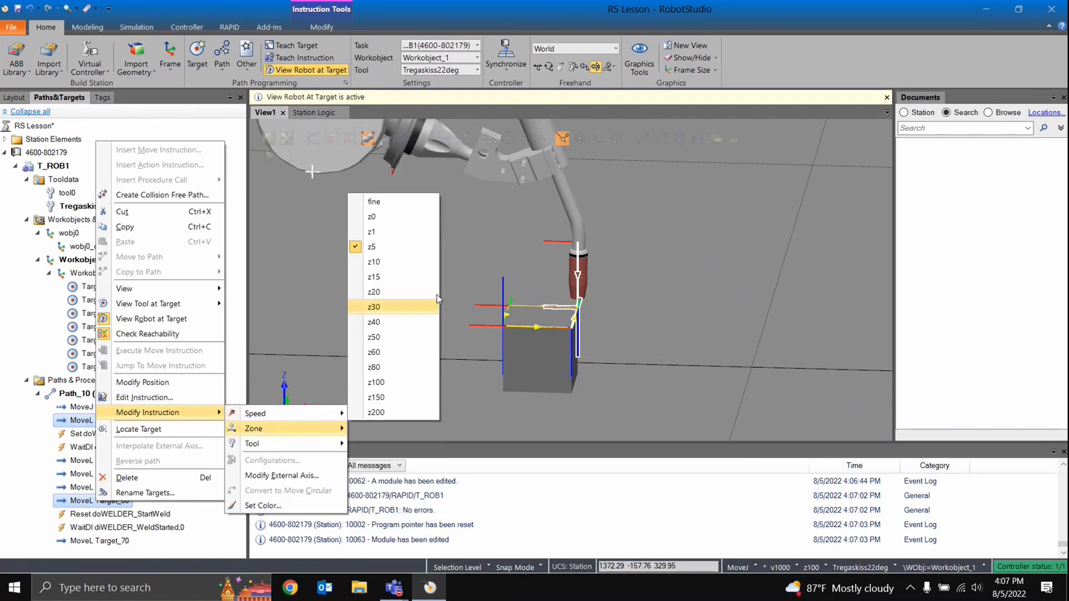
pyautogui.click(410, 206)
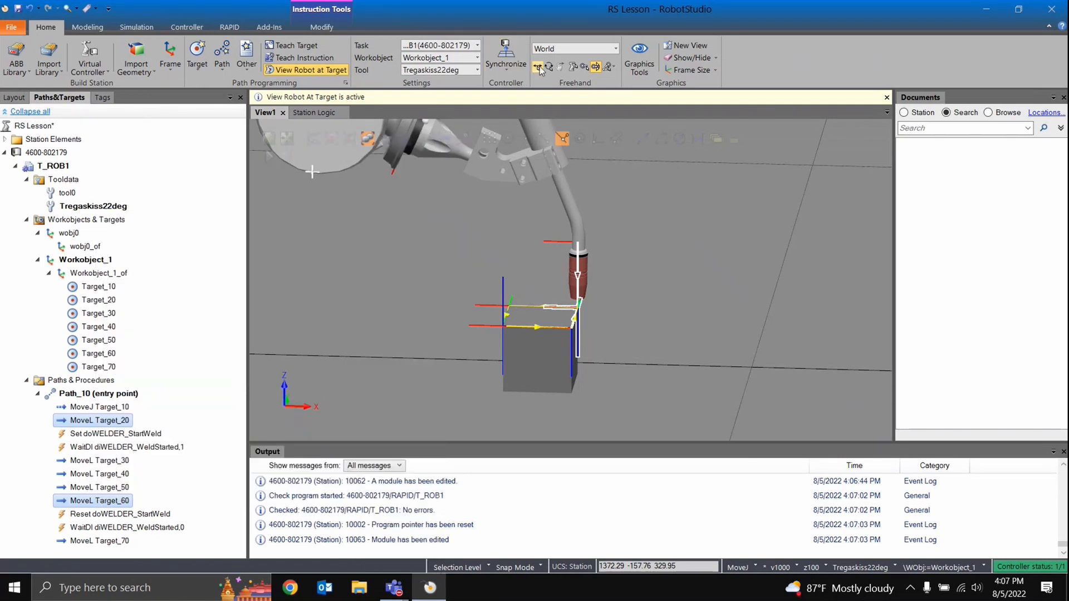
pyautogui.click(296, 69)
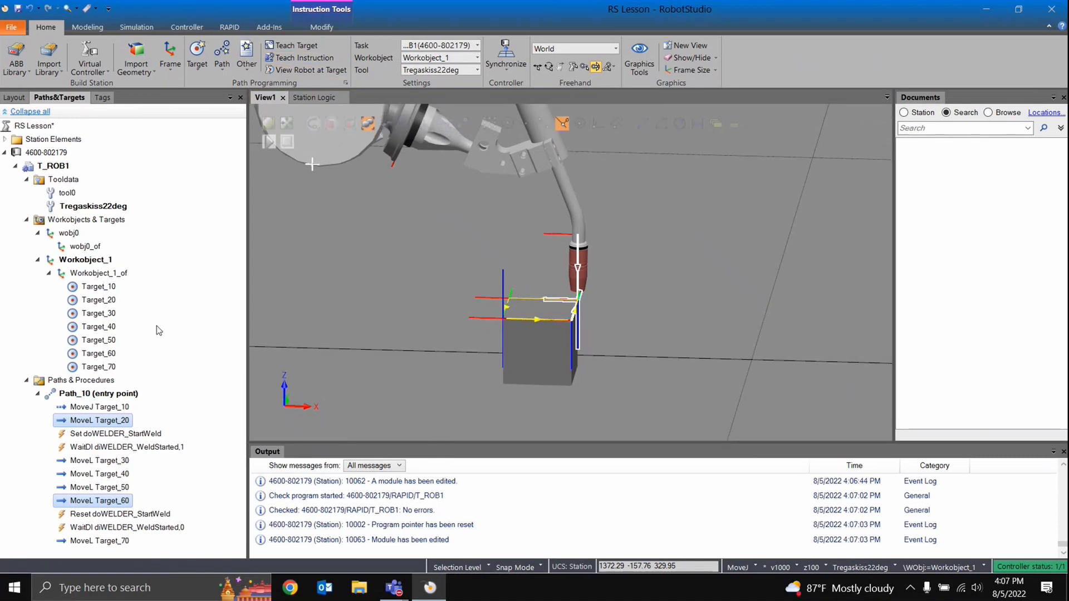
# Step: Synchronize Path_10 to RAPID and run the station simulation
pyautogui.rightClick(101, 393)
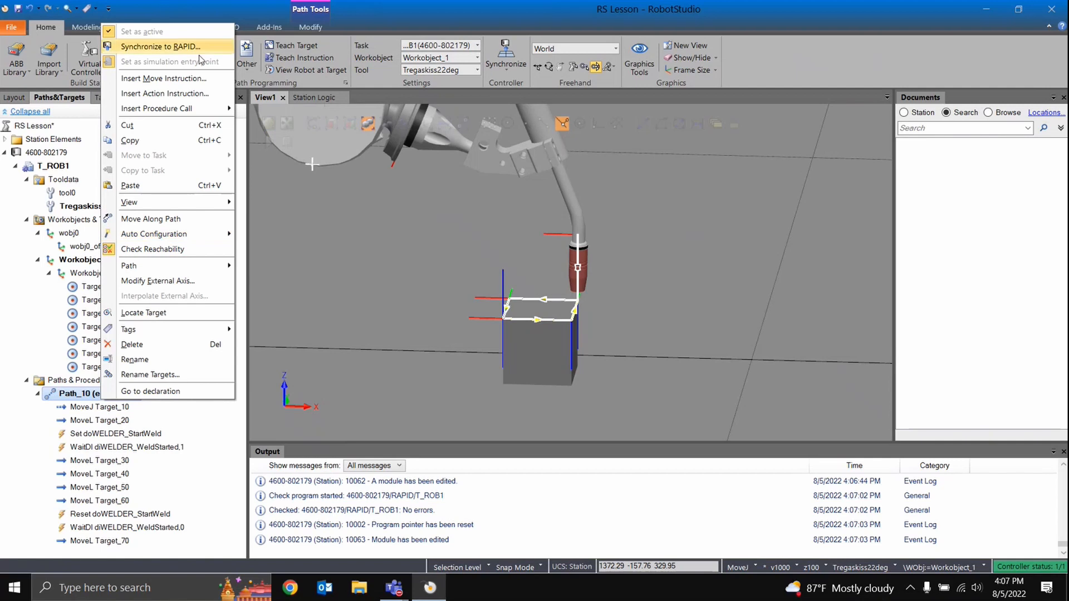
pyautogui.click(183, 44)
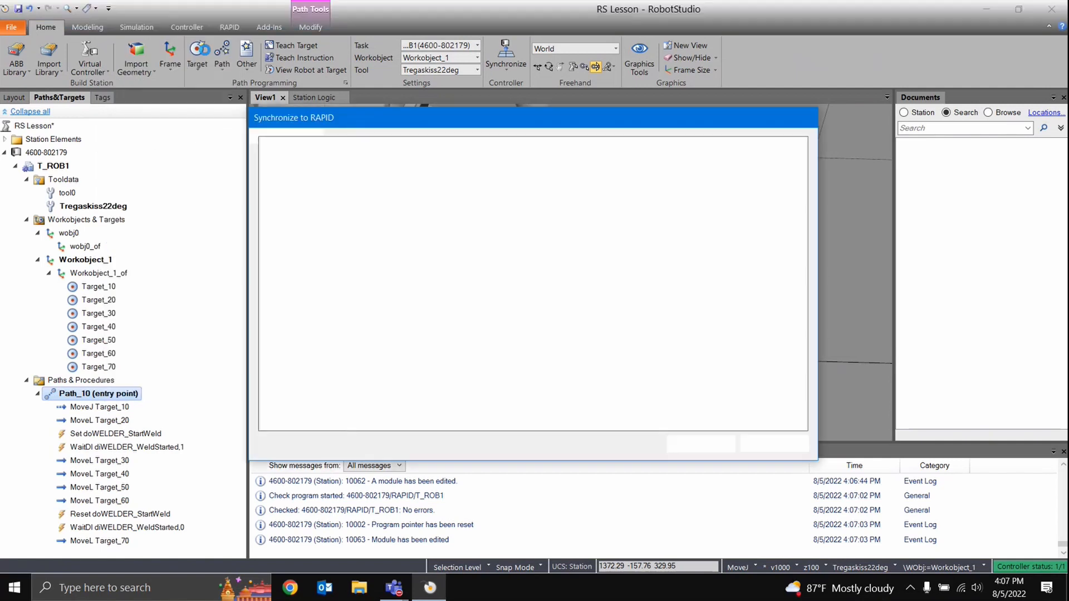
pyautogui.click(710, 445)
pyautogui.click(136, 27)
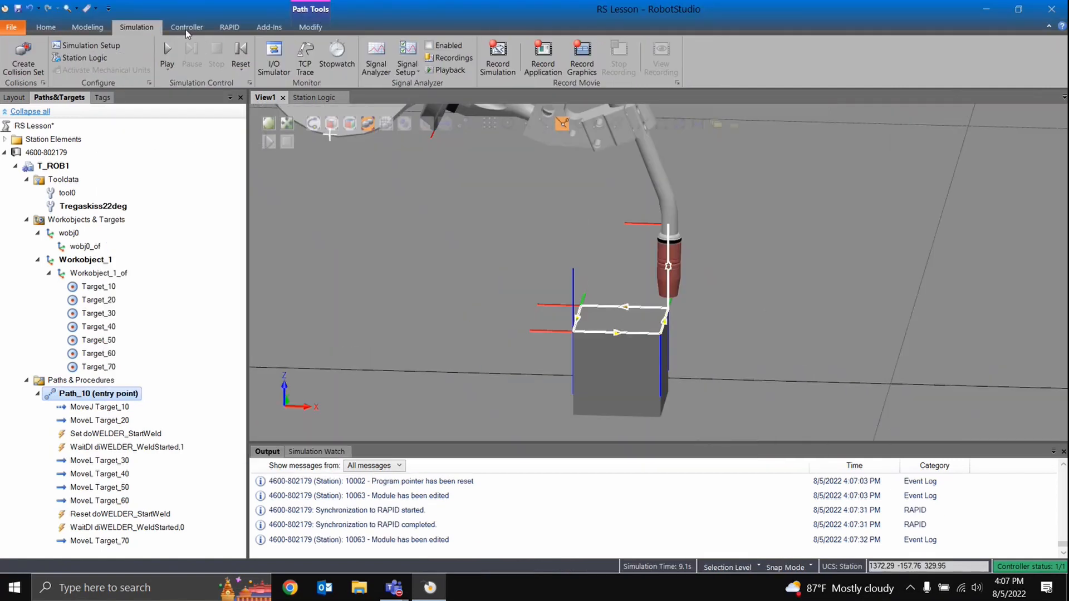
pyautogui.click(167, 56)
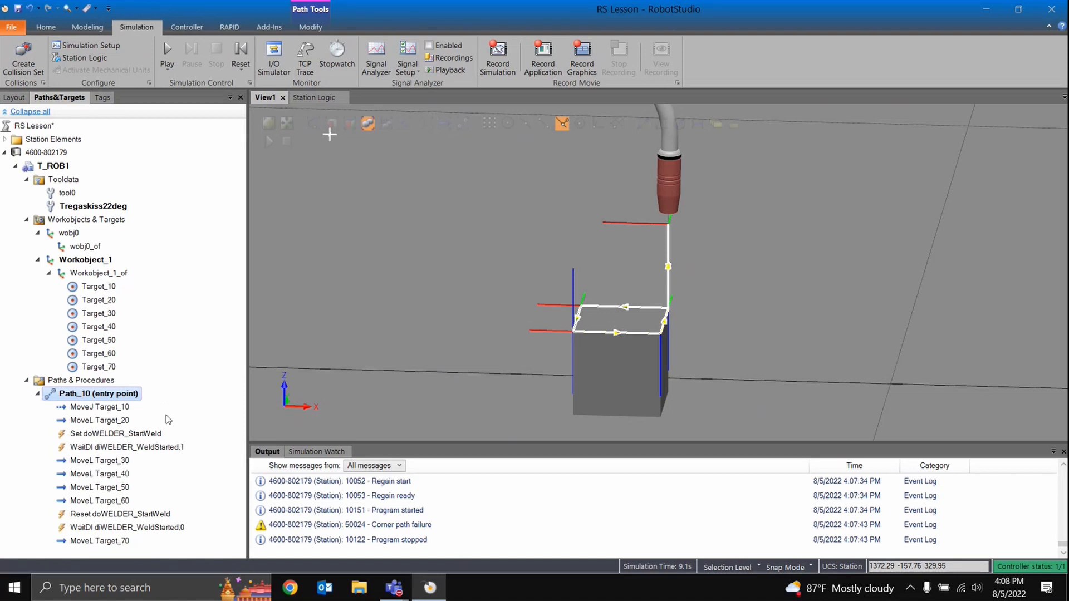
# Step: Set up a WaitTime action instruction with a time of 1 after MoveL Target_20 in Path_10
pyautogui.rightClick(81, 422)
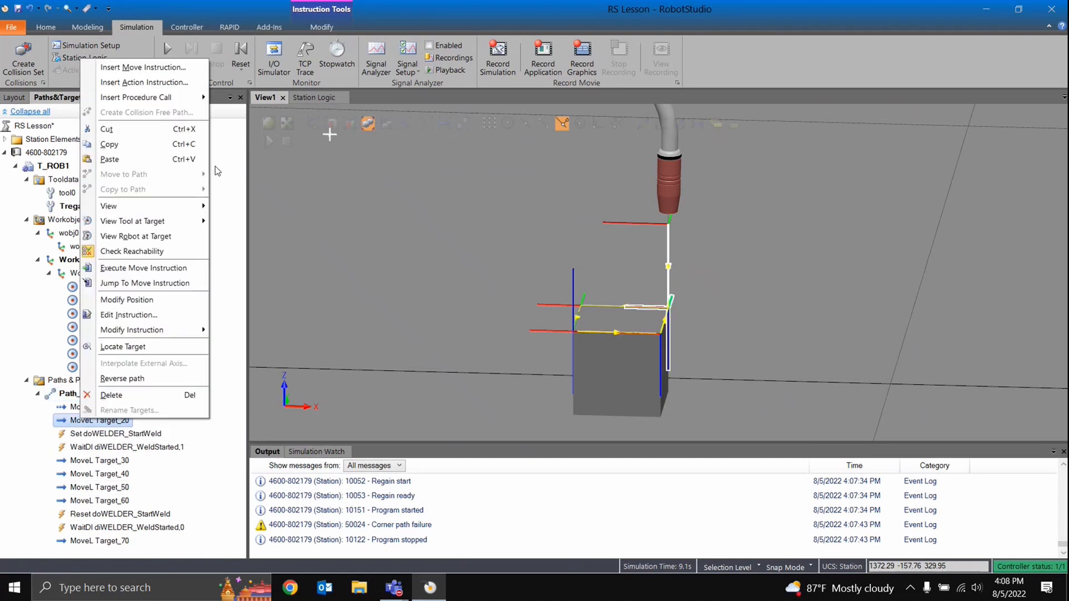
pyautogui.moveTo(148, 329)
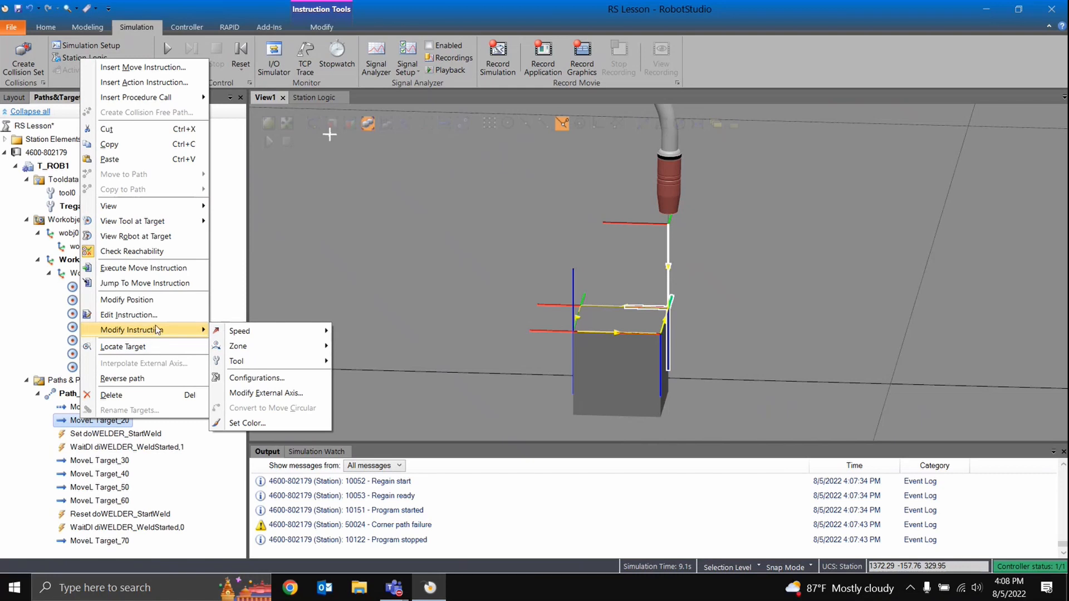
pyautogui.click(138, 82)
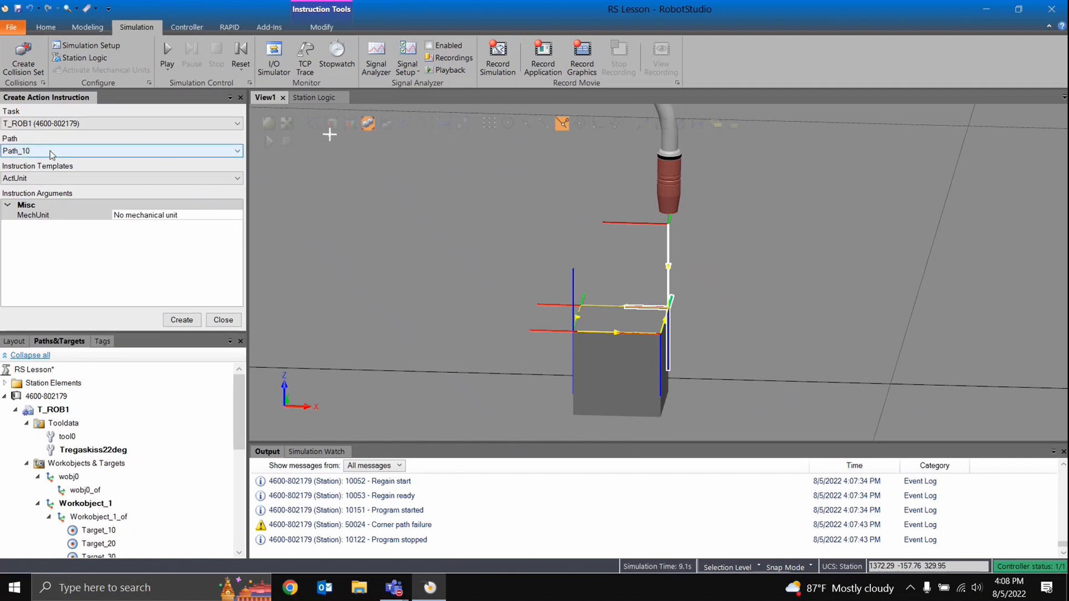
pyautogui.click(40, 178)
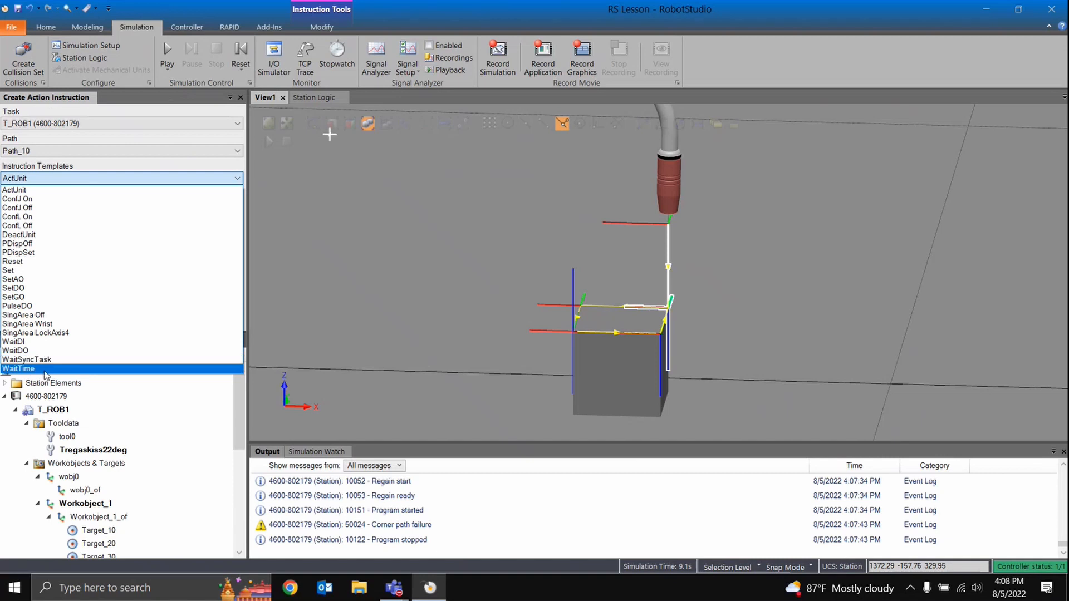
pyautogui.click(22, 368)
pyautogui.click(173, 226)
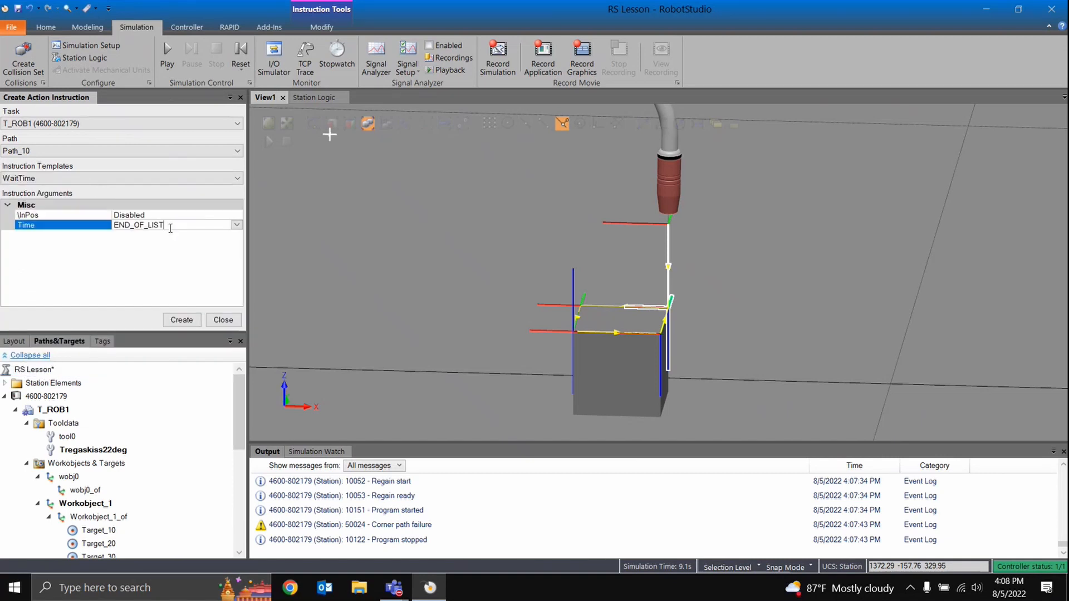
pyautogui.click(186, 225)
pyautogui.write('1')
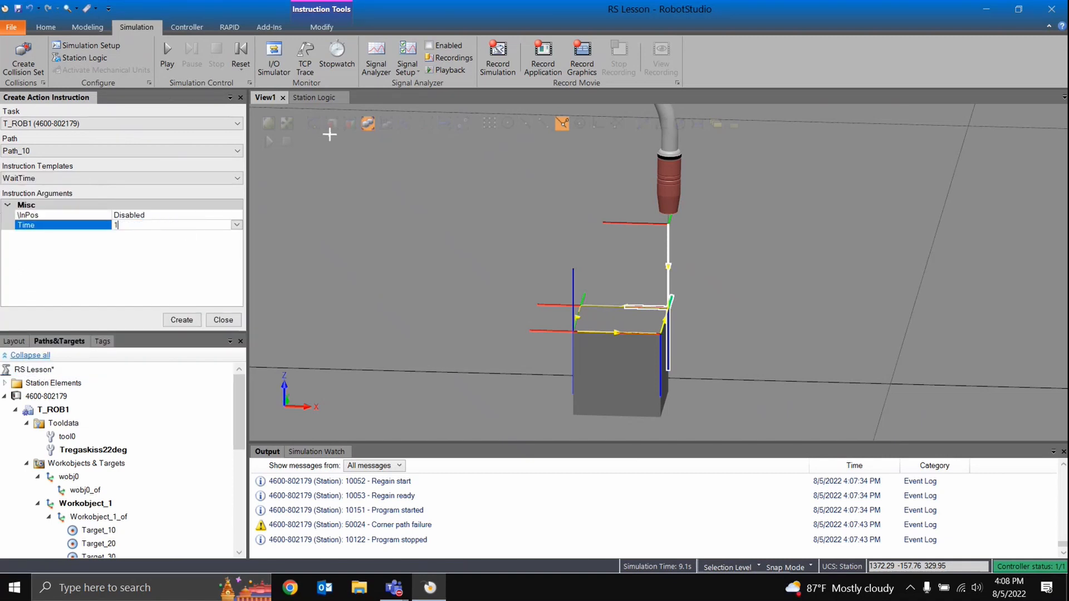